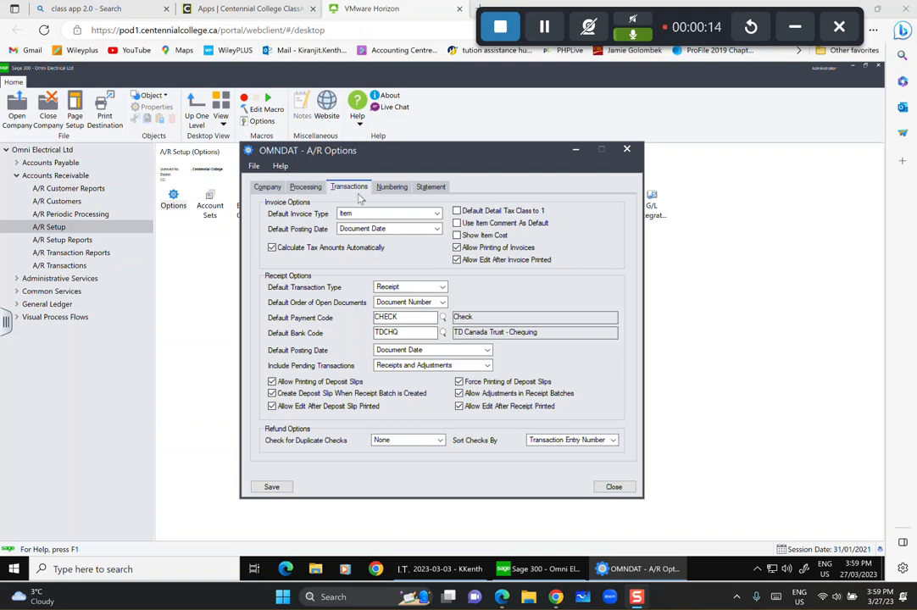
Keep Receipt, Document Number, CHECK and TDCHQ as the A/R receipt defaults.
click(442, 287)
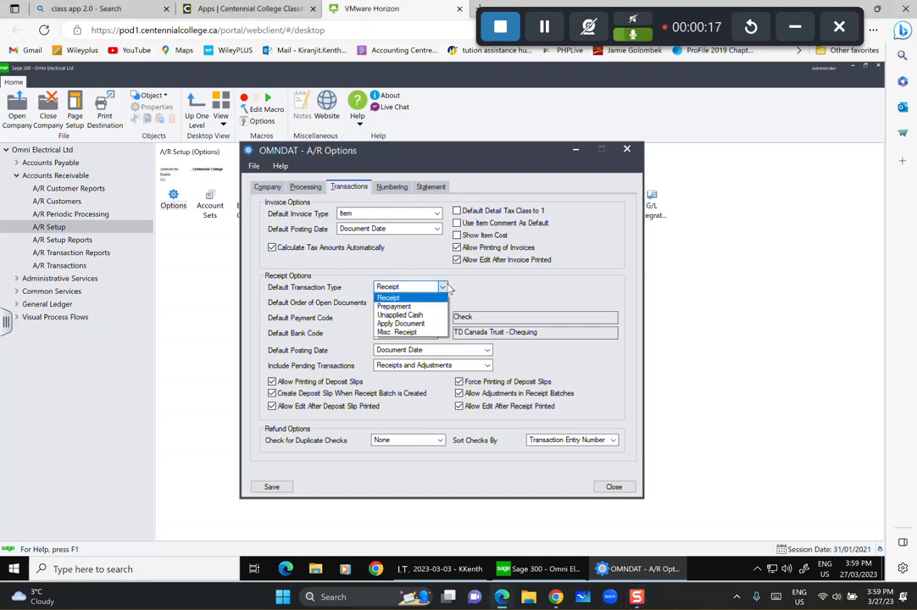
click(406, 299)
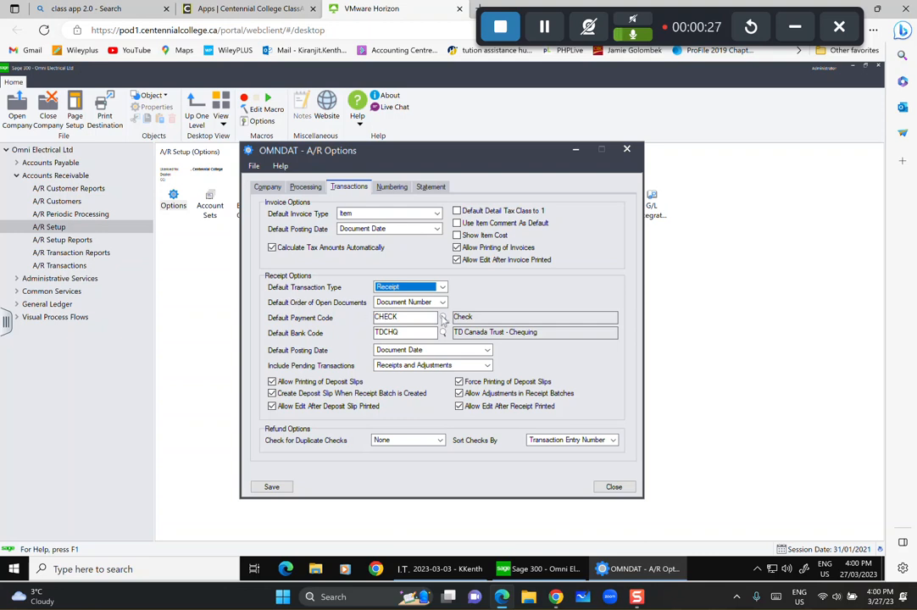
click(442, 302)
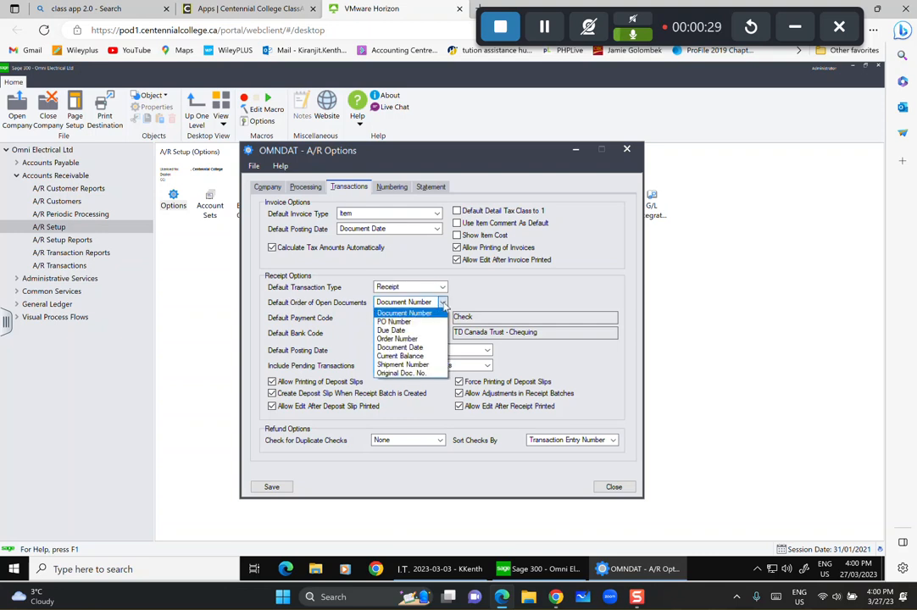
click(394, 312)
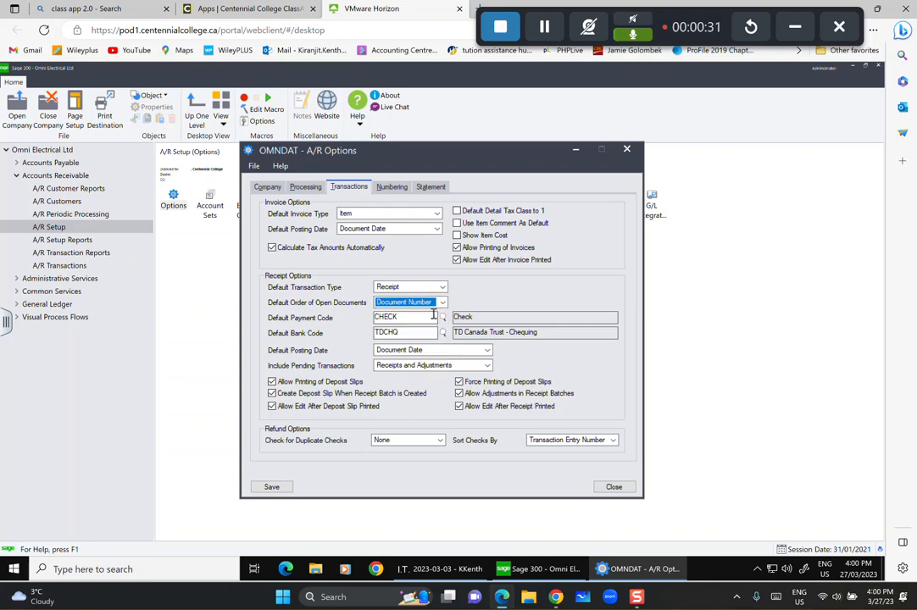
click(442, 318)
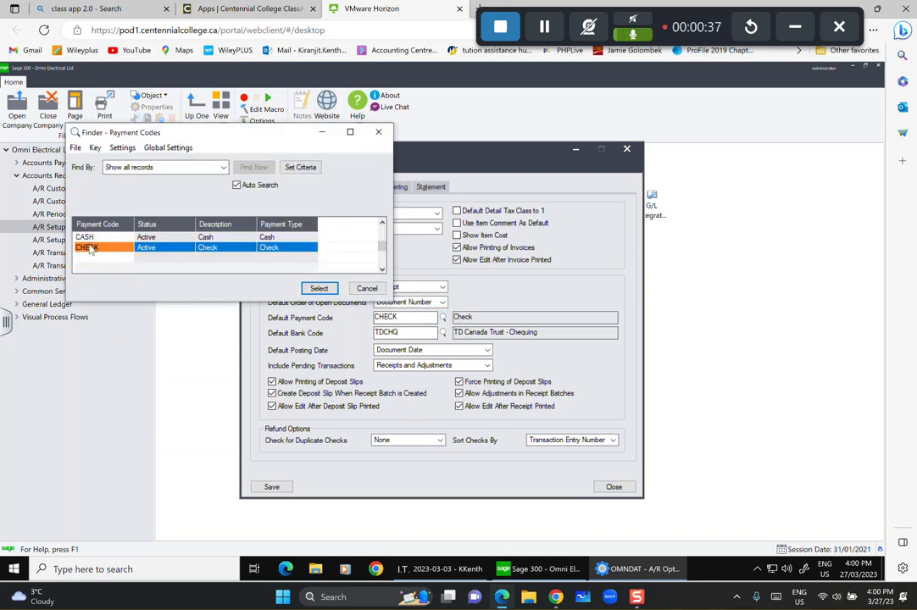
click(319, 288)
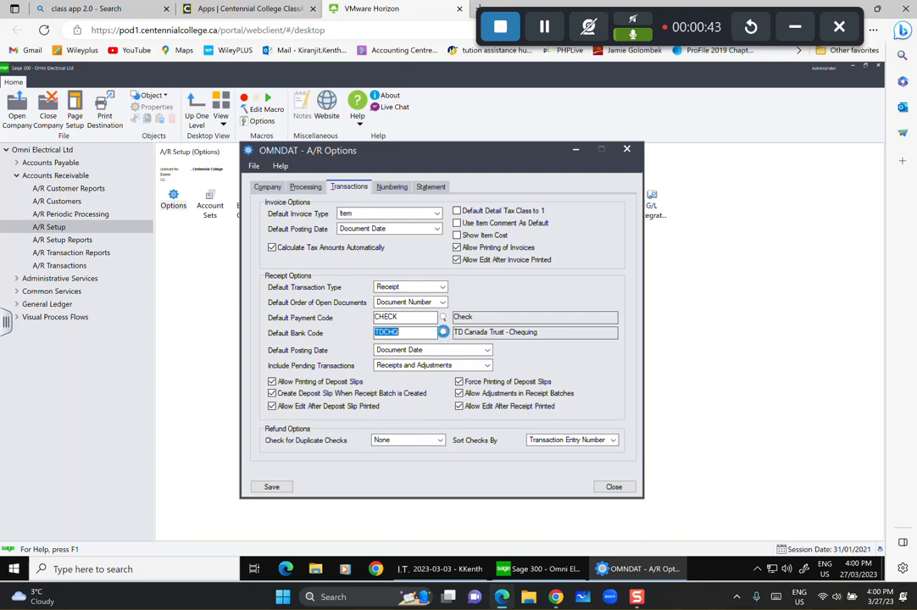
click(443, 332)
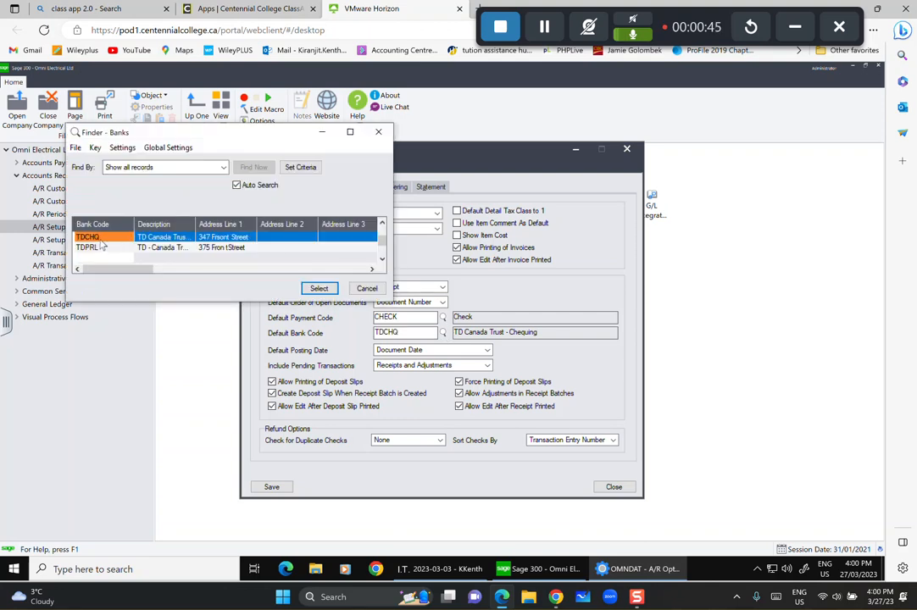
click(320, 289)
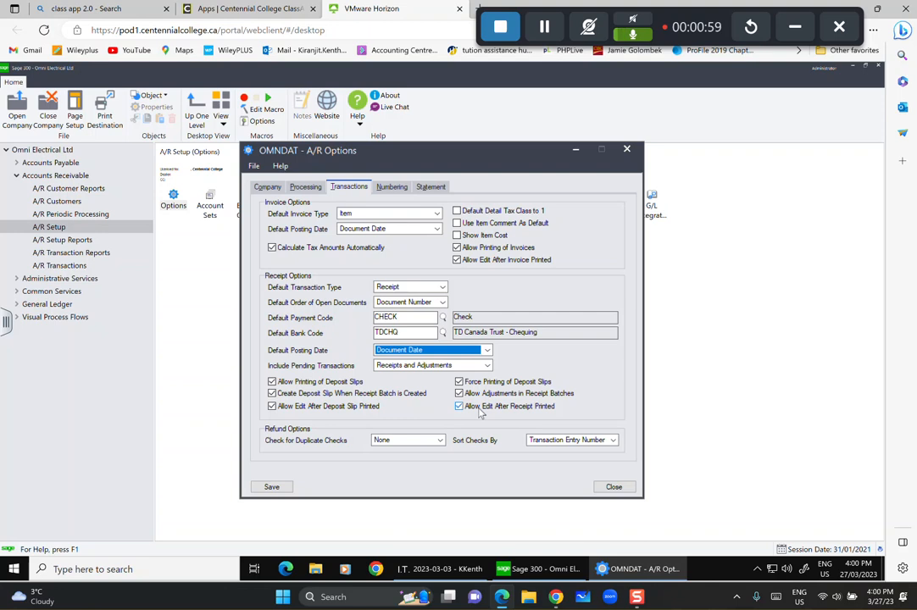
click(392, 187)
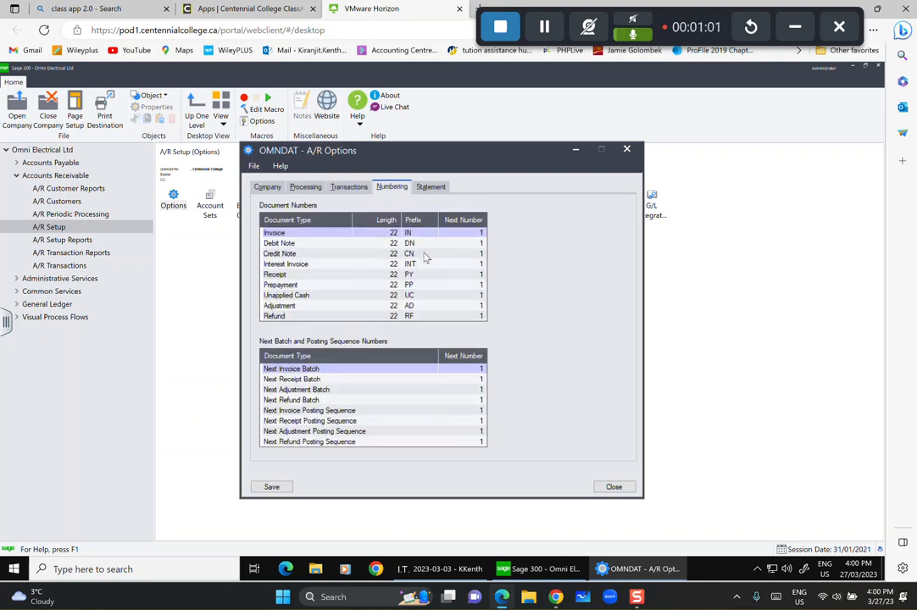
Enter next numbers 1000, 450, 250, 50 and 2000 for Invoice, Debit Note, Credit Note, Interest Invoice and Receipt.
click(469, 234)
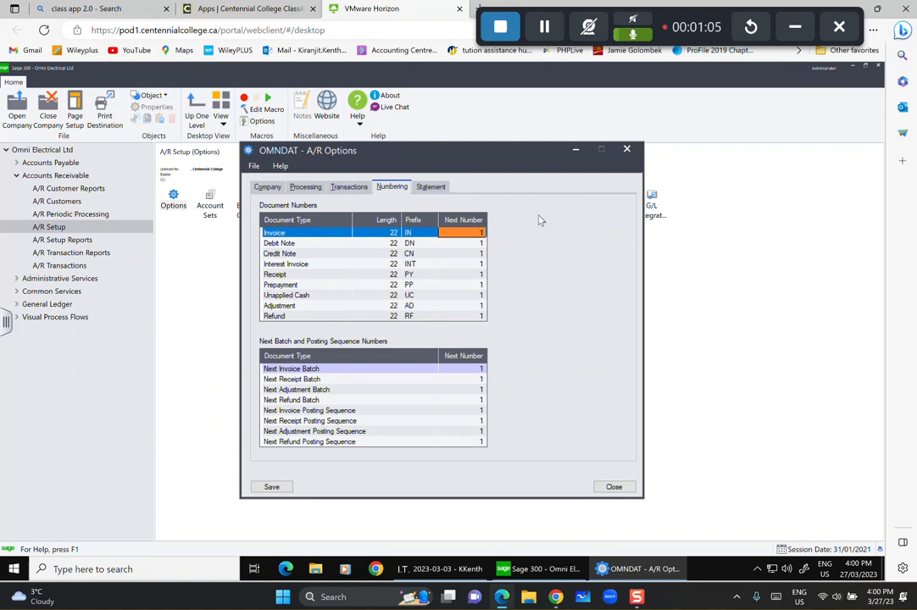
text(1000)
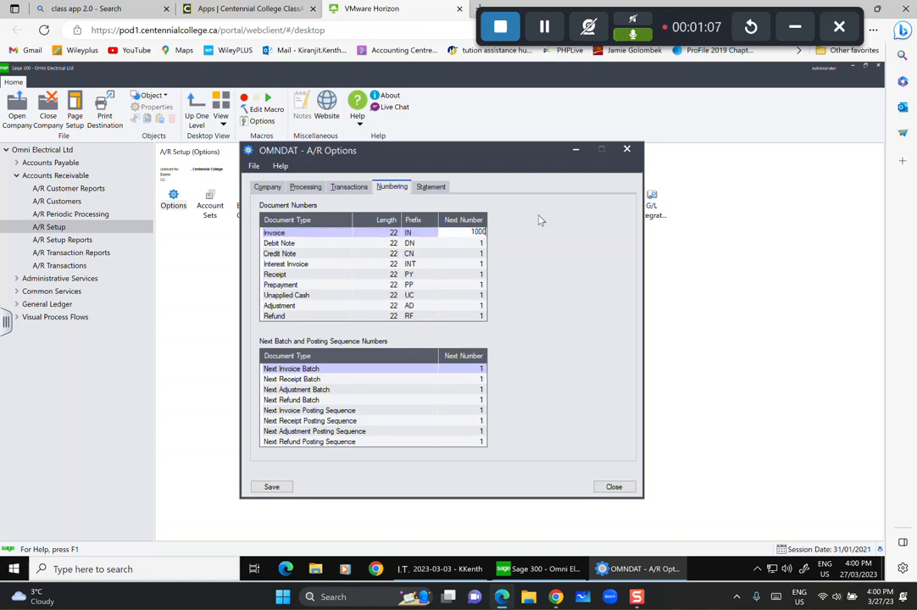
click(471, 243)
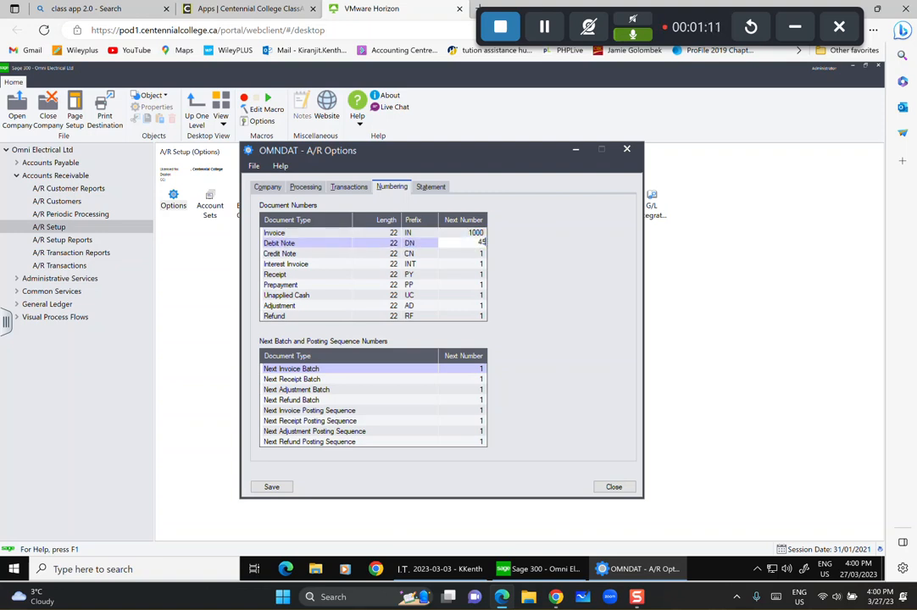
text(450)
click(479, 253)
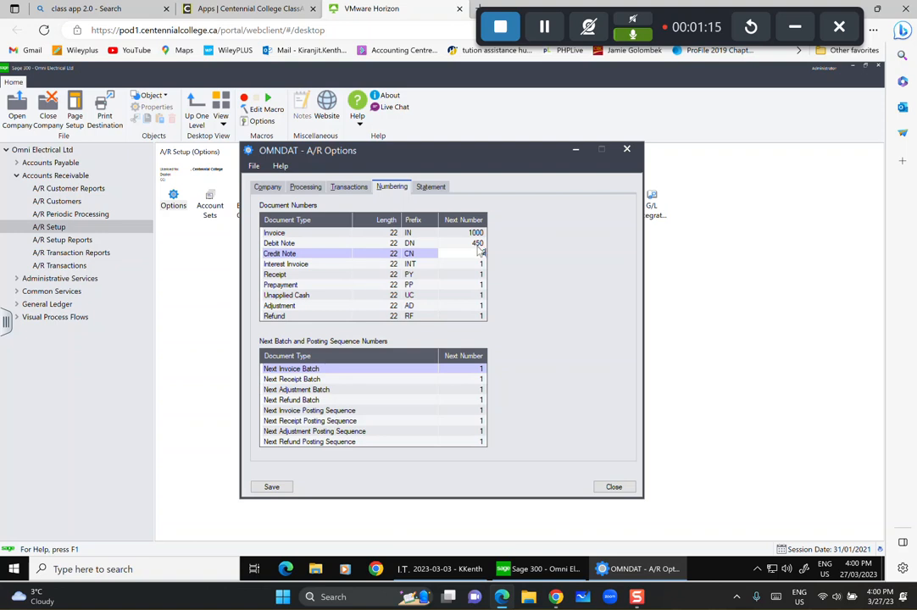
text(250)
click(481, 263)
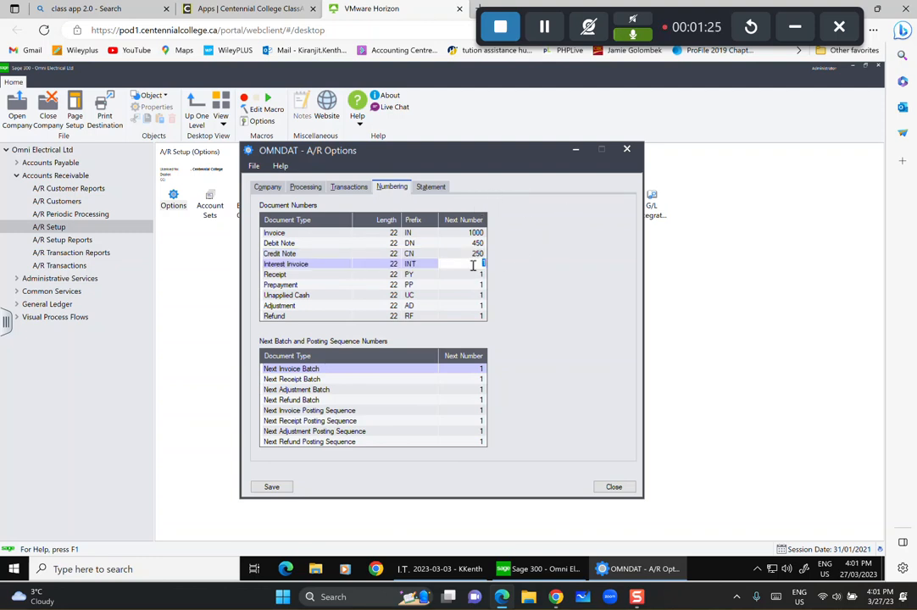
text(50)
key(Down)
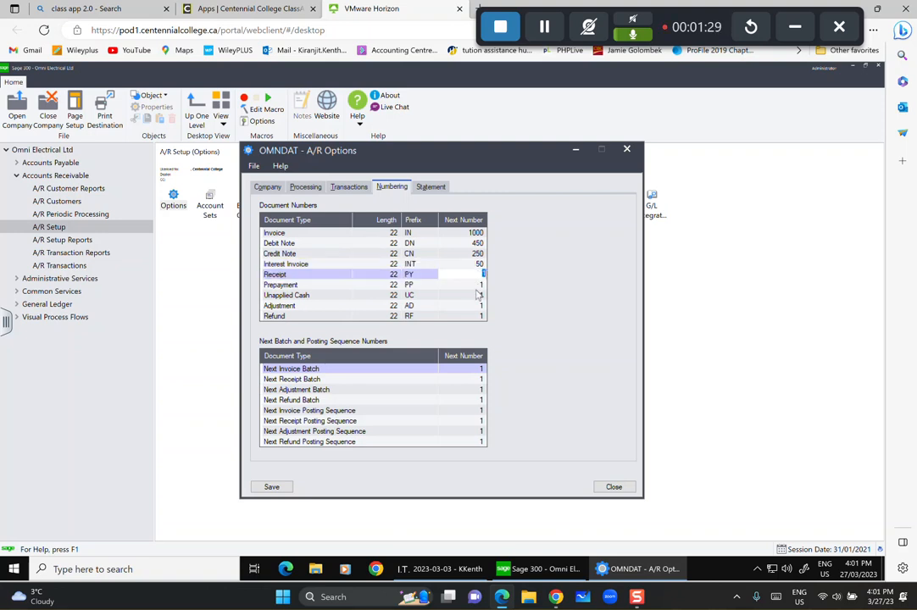
text(2000)
Review the 30/60/90/over-90 statement aging periods, then close A/R Options.
click(438, 189)
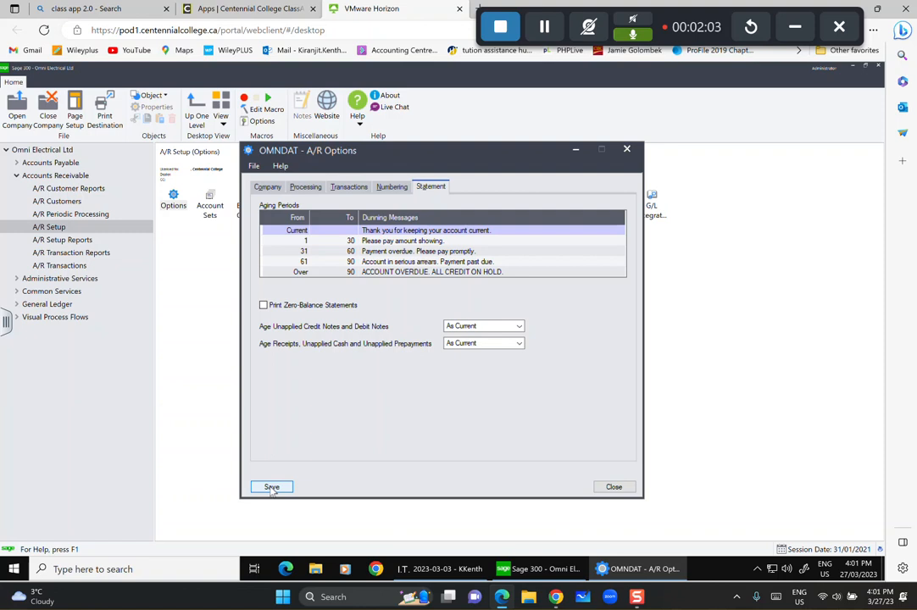
click(615, 488)
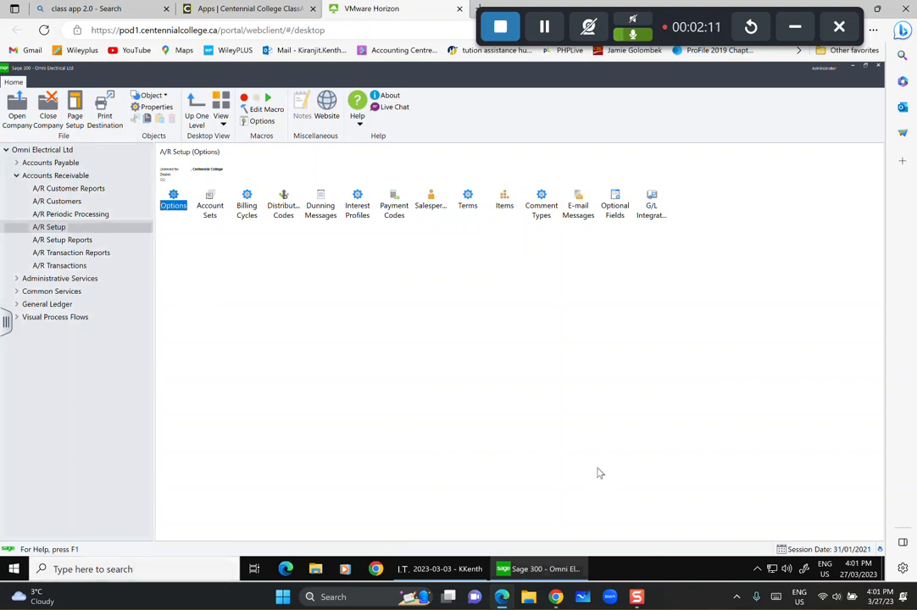
Open A/R Account Sets and minimize it, then open General Ledger's G/L Accounts functions.
double_click(211, 209)
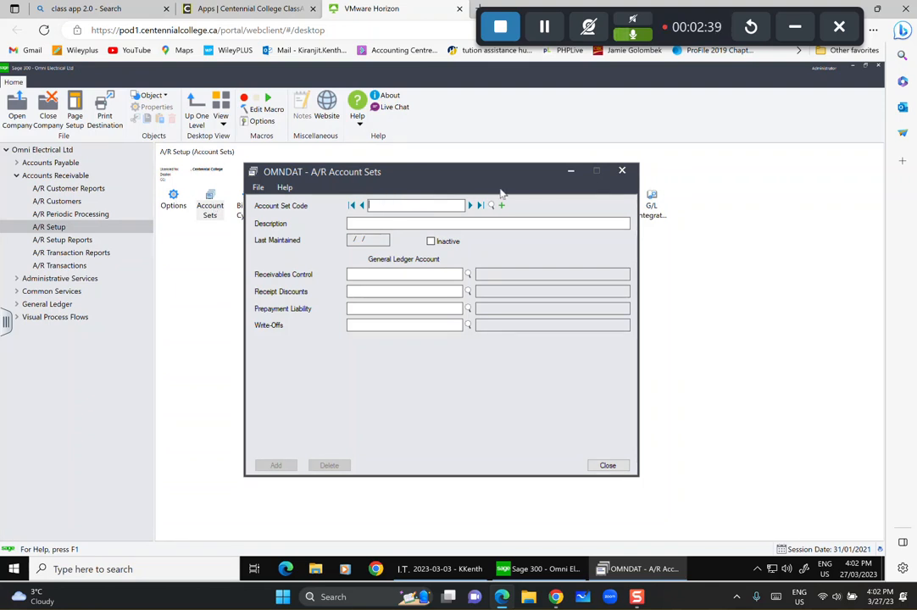
click(571, 171)
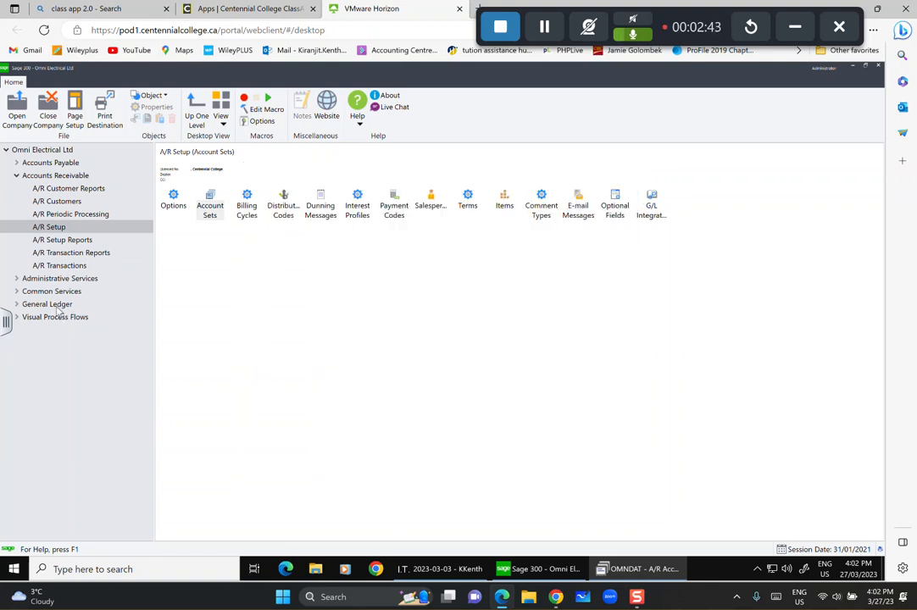
click(47, 303)
double_click(173, 209)
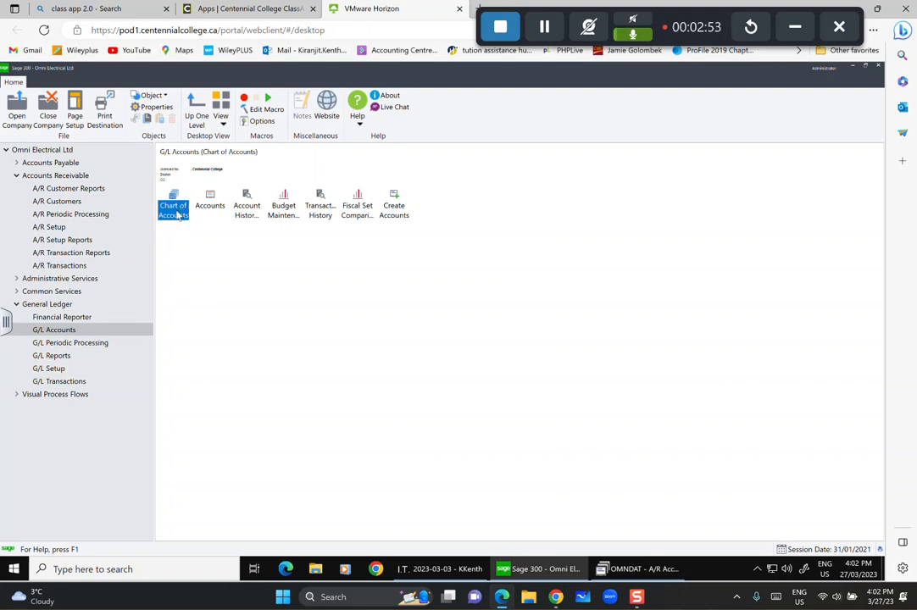
Change account 1100's description to 'Accounts Receivable - Canadian' and save it.
double_click(179, 209)
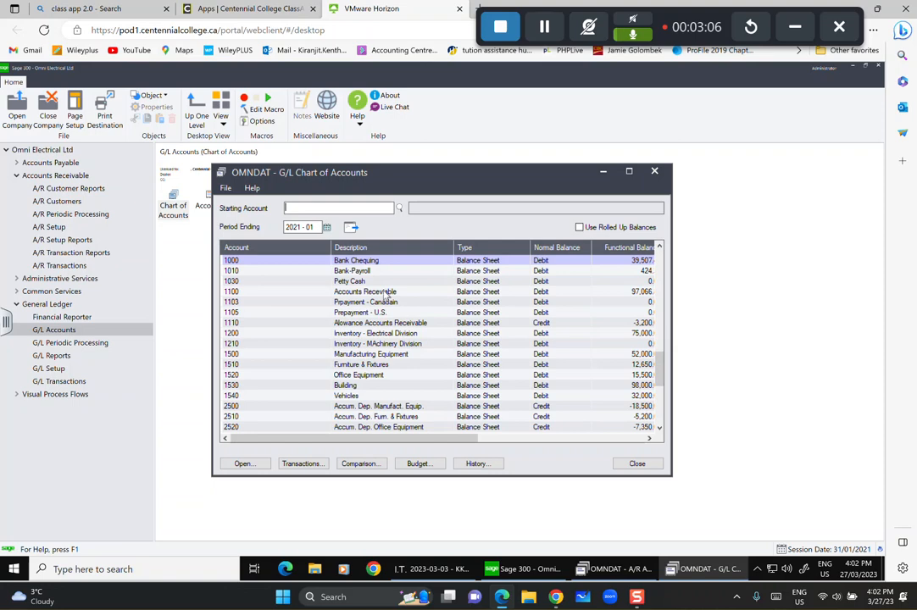
click(385, 294)
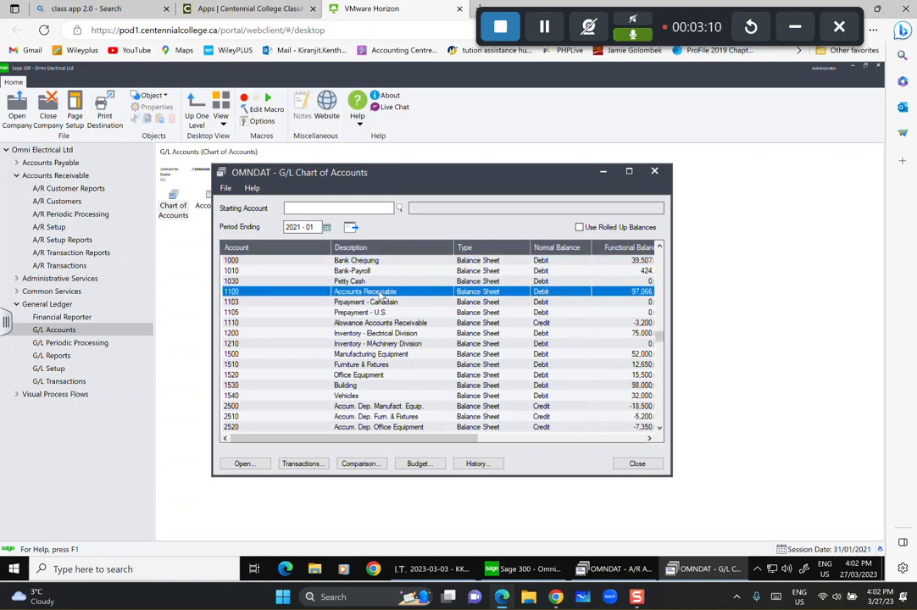
double_click(381, 294)
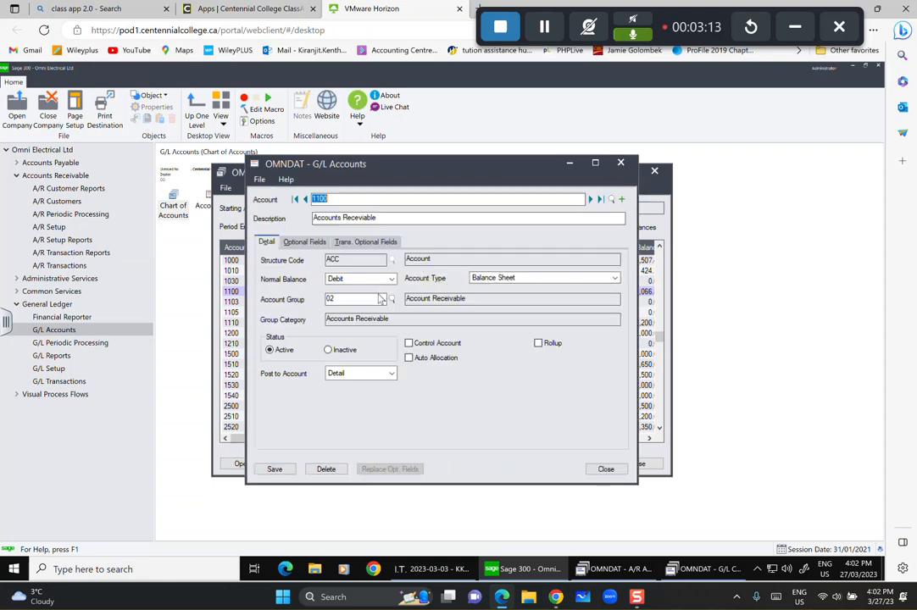
click(413, 216)
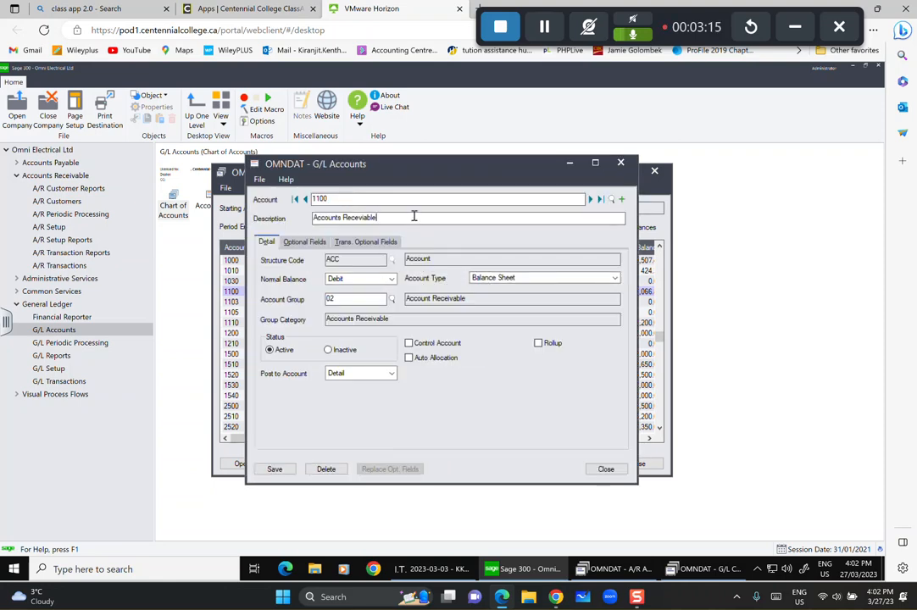
text(- Canadain)
click(276, 469)
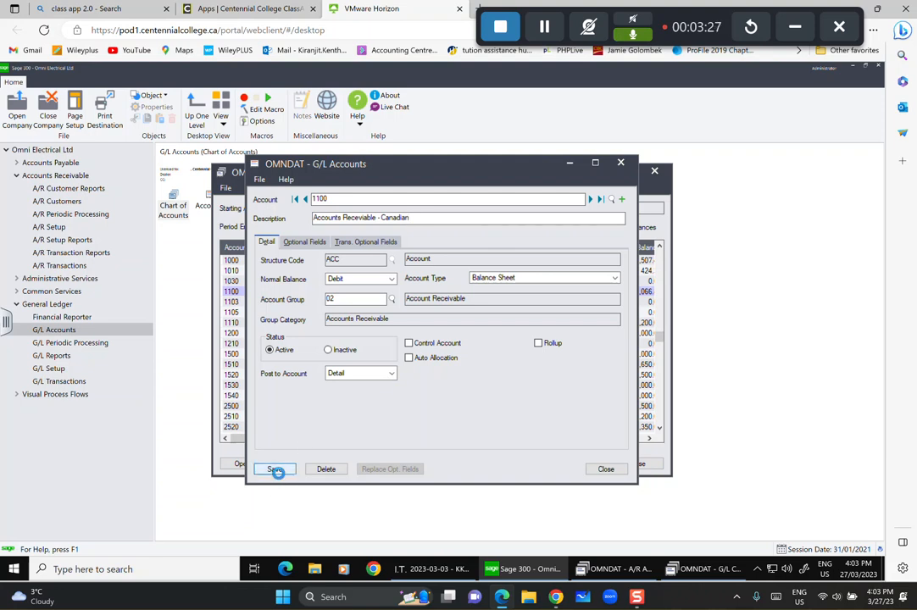
Enter new account 1101 with description 'Accounts Receivable - U.S.'.
click(621, 200)
text(11)
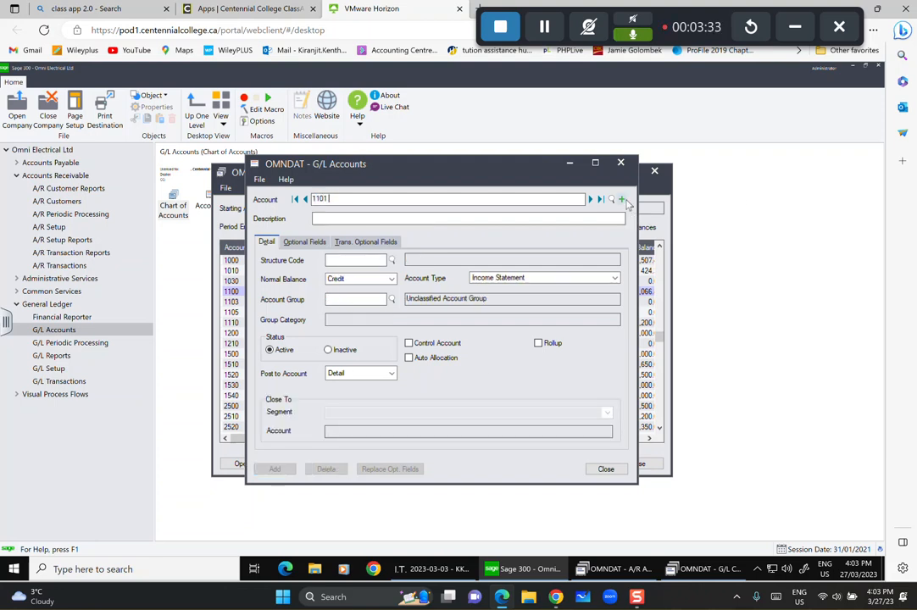
key(Tab)
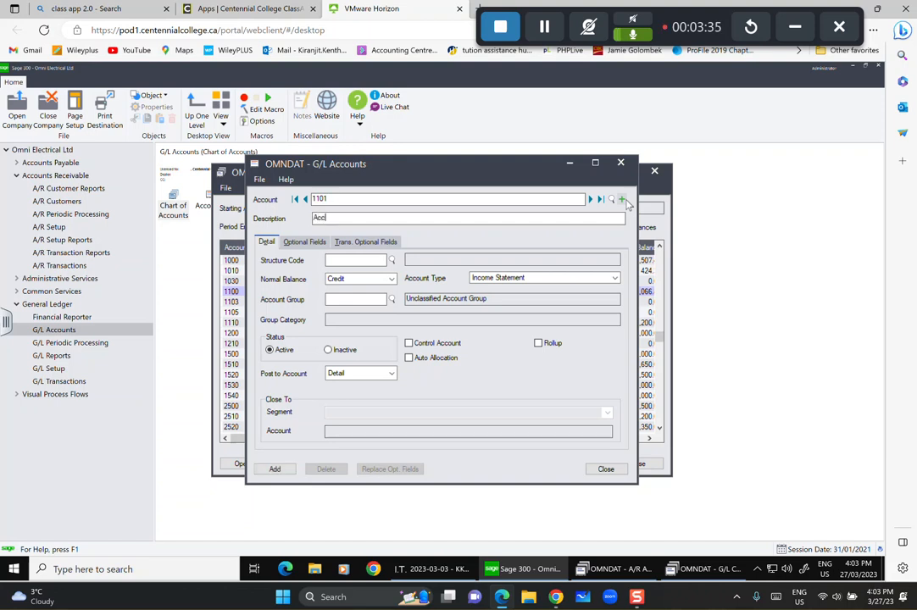
text(Accounts RE)
text(c)
text(ivable - U/S)
click(356, 217)
text(ec)
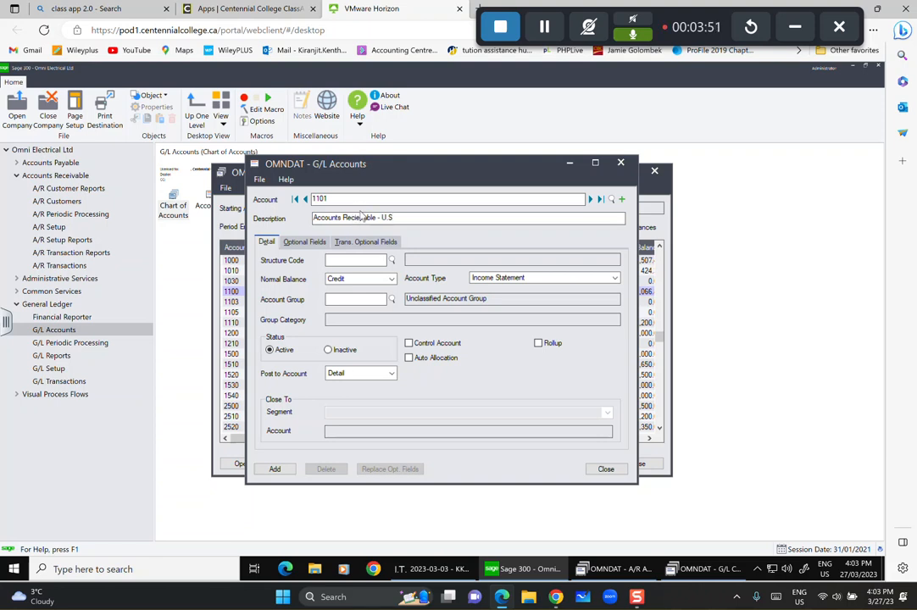
text(i)
Give account 1101 structure ACC, Balance Sheet type and group 02 Accounts Receivable, and add it.
click(390, 260)
click(319, 289)
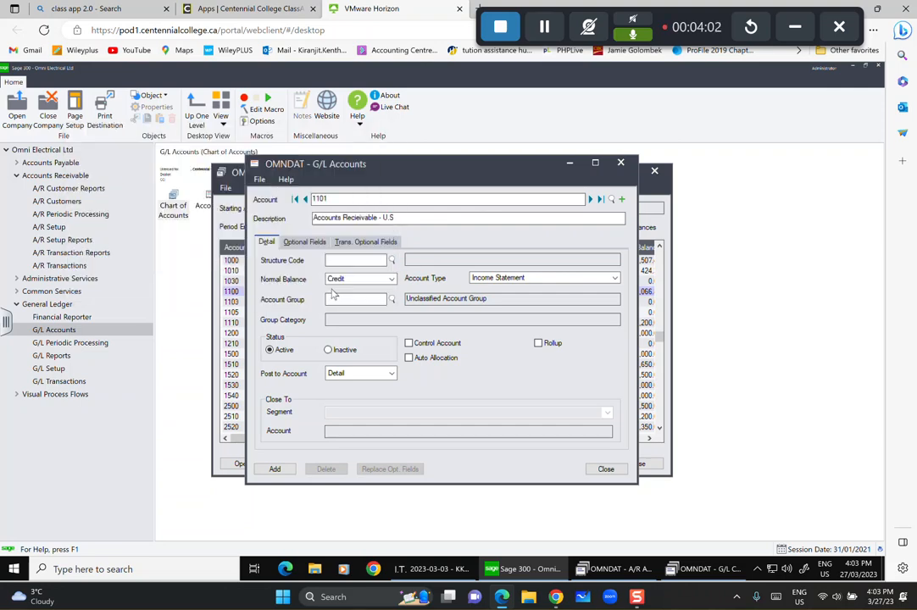
click(519, 279)
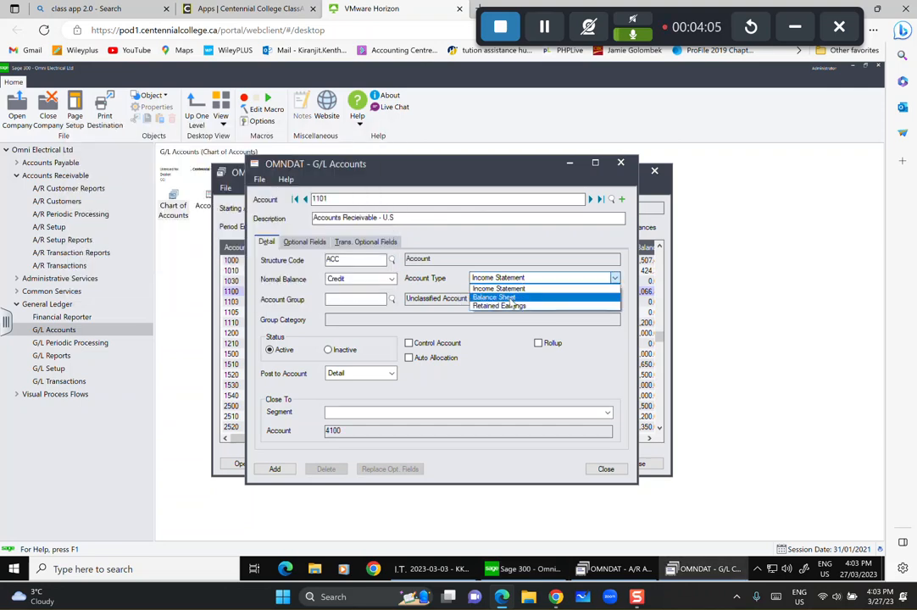
click(507, 296)
click(390, 299)
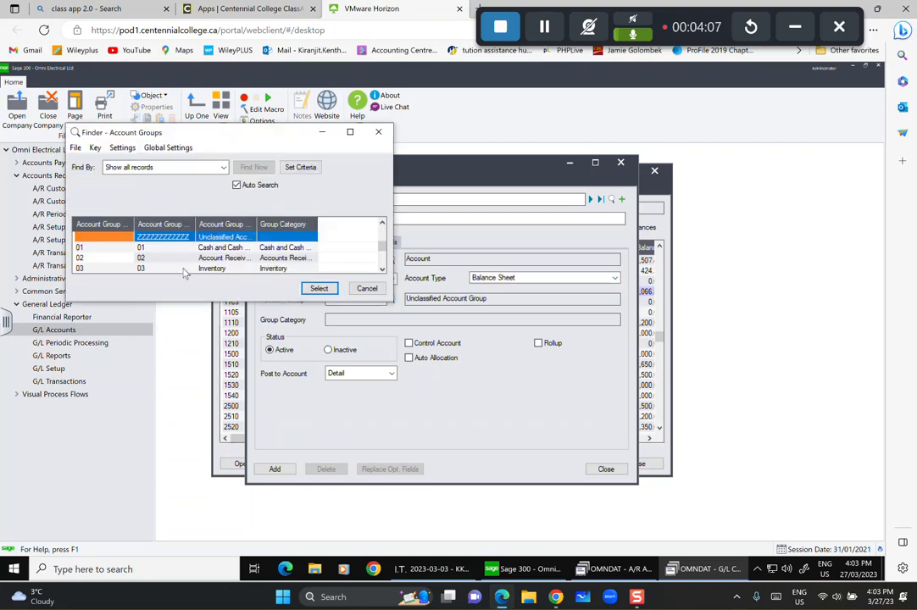
click(218, 248)
click(222, 258)
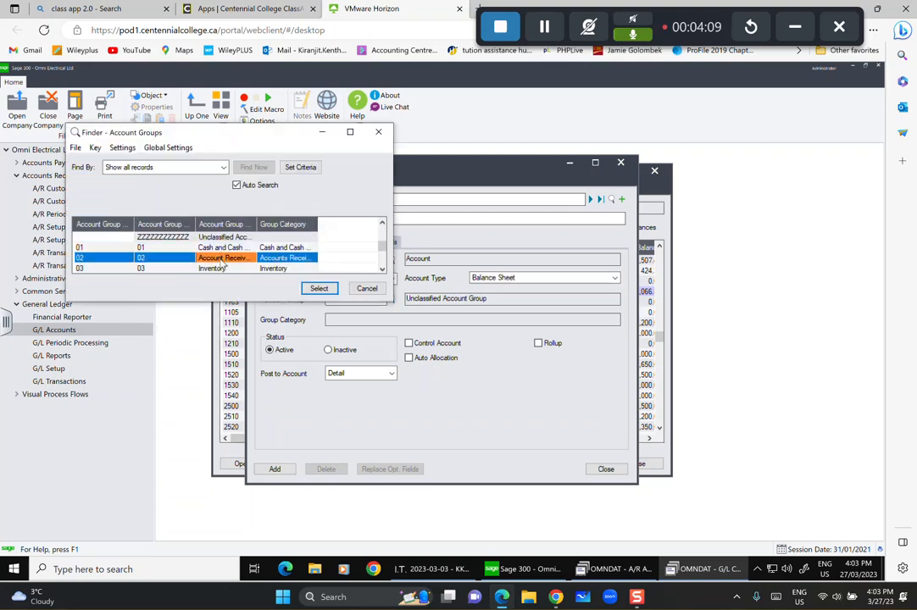
click(314, 289)
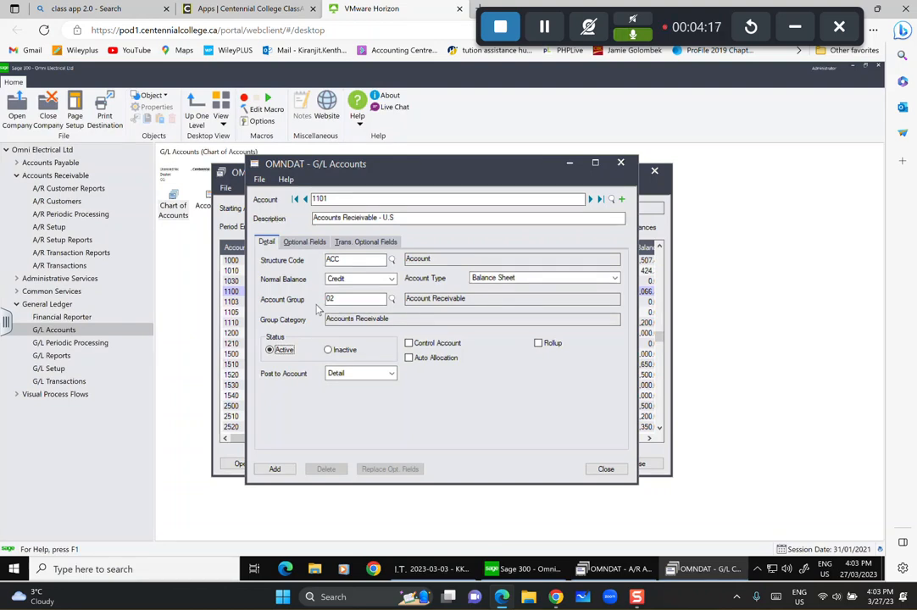
click(273, 470)
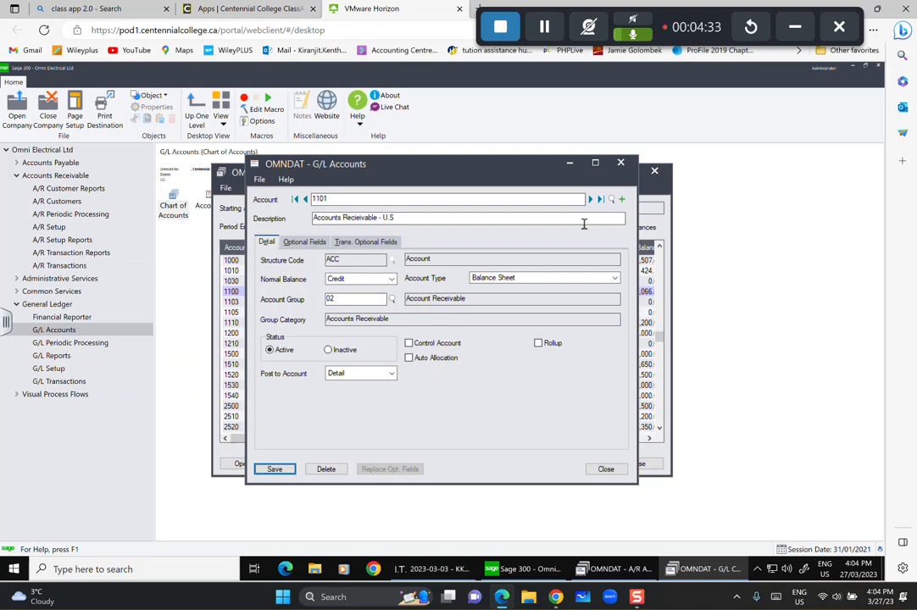
click(623, 199)
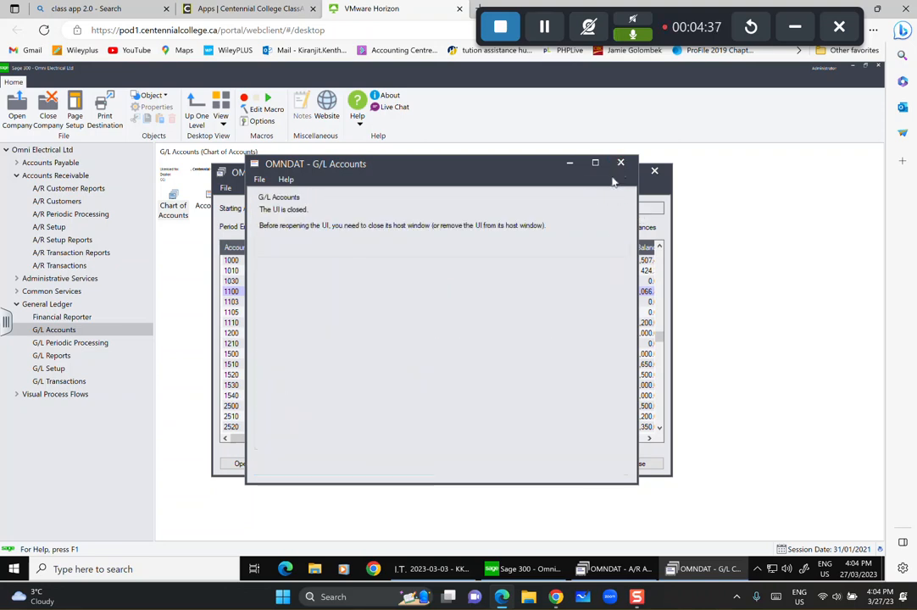
Change account 4600-100's description to 'Sales Discounts Returns' and save it.
scroll(375, 346, down, 2)
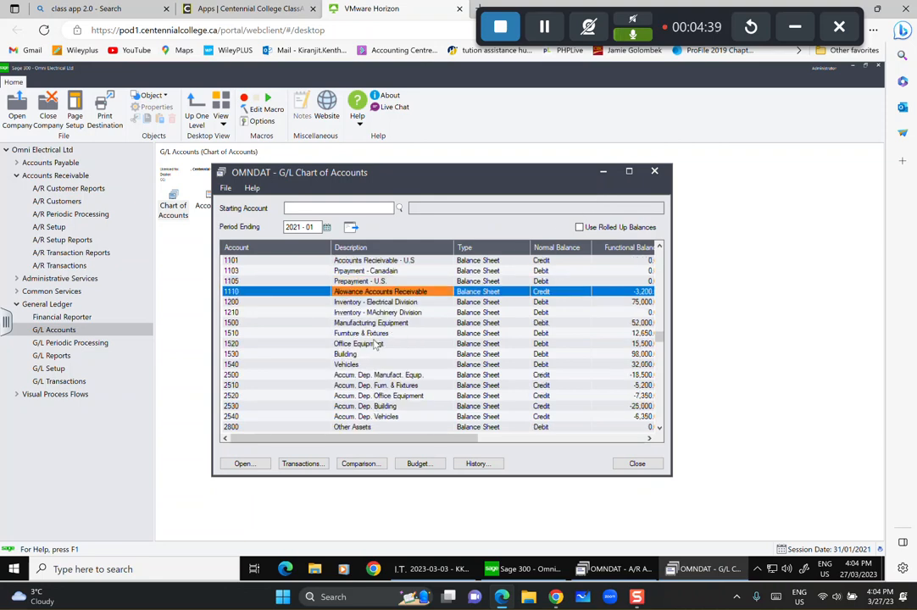
scroll(376, 344, down, 15)
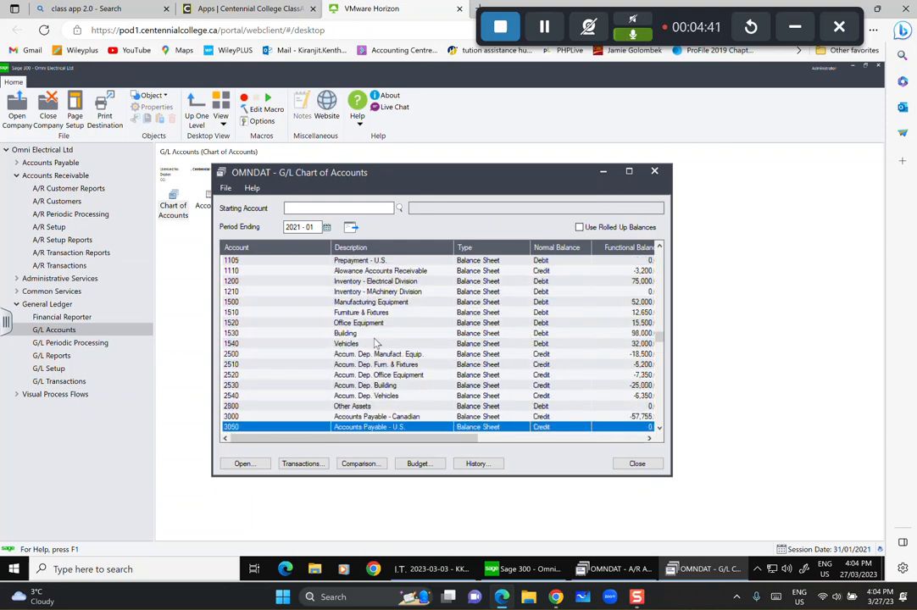
scroll(375, 343, down, 9)
scroll(375, 343, down, 10)
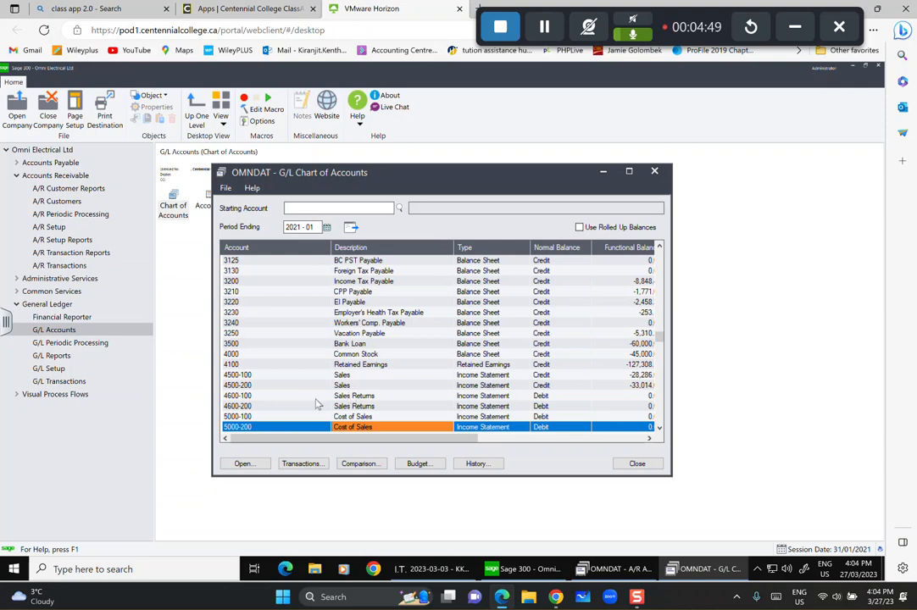
click(362, 397)
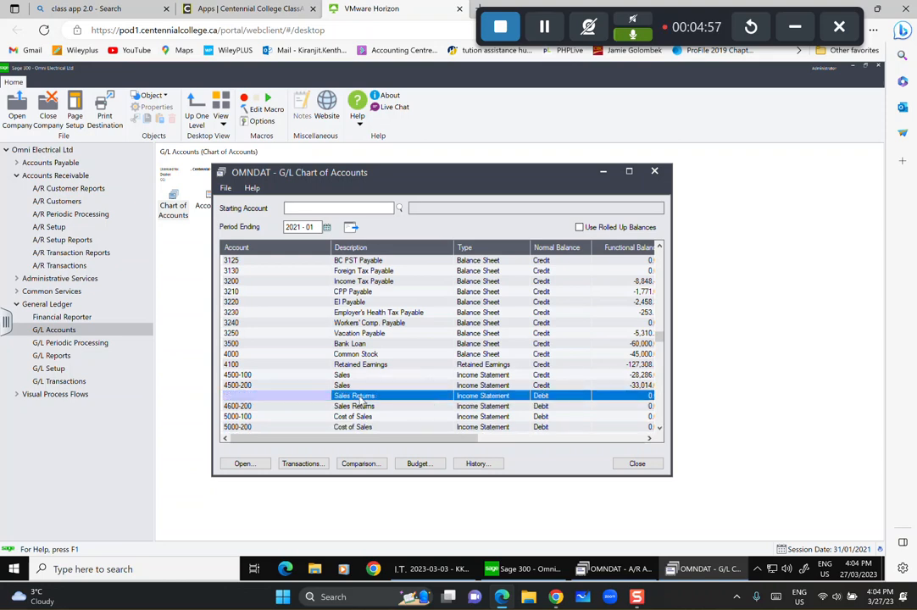
double_click(361, 397)
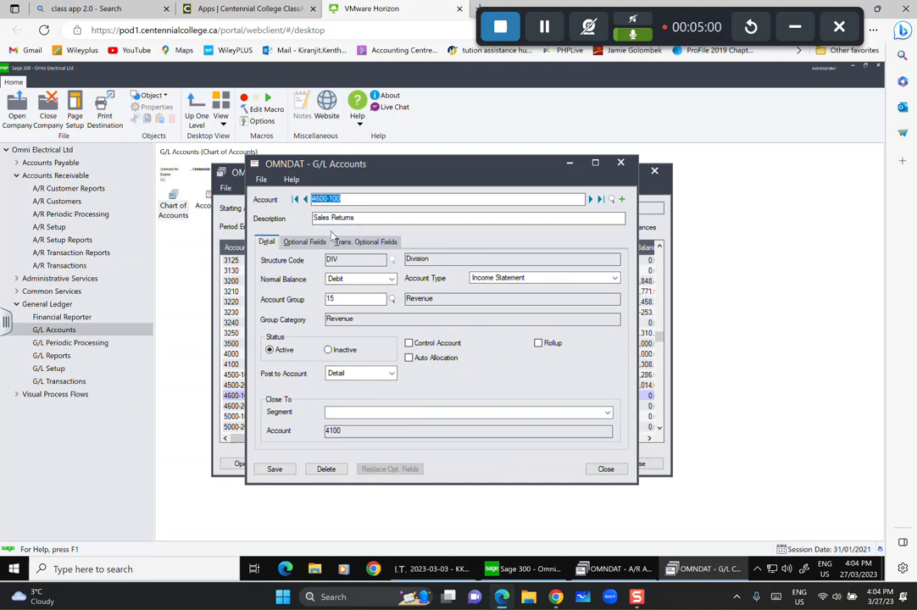
click(335, 218)
text(Discounts)
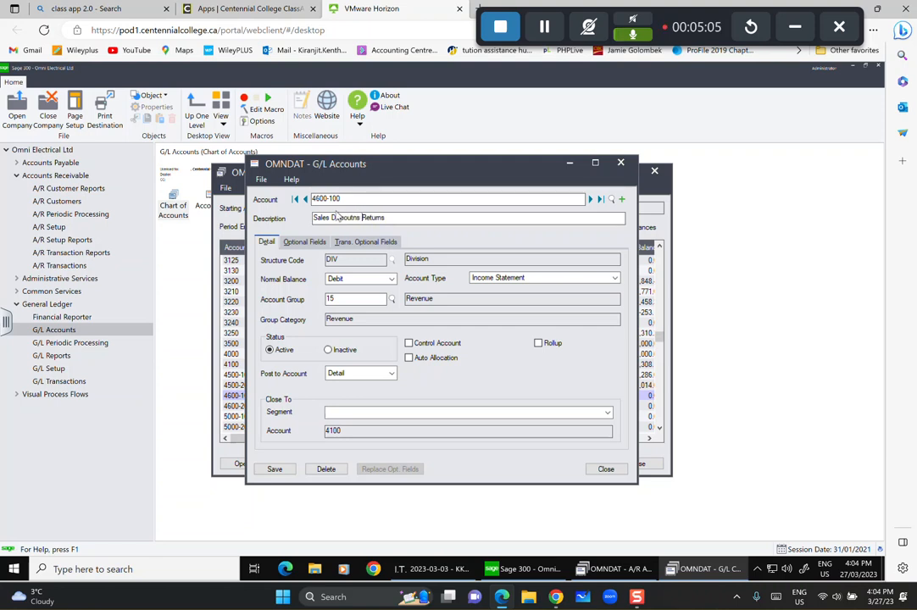
key(BackSpace)
key(BackSpace)
key(BackSpace)
key(BackSpace)
text(nts)
click(274, 469)
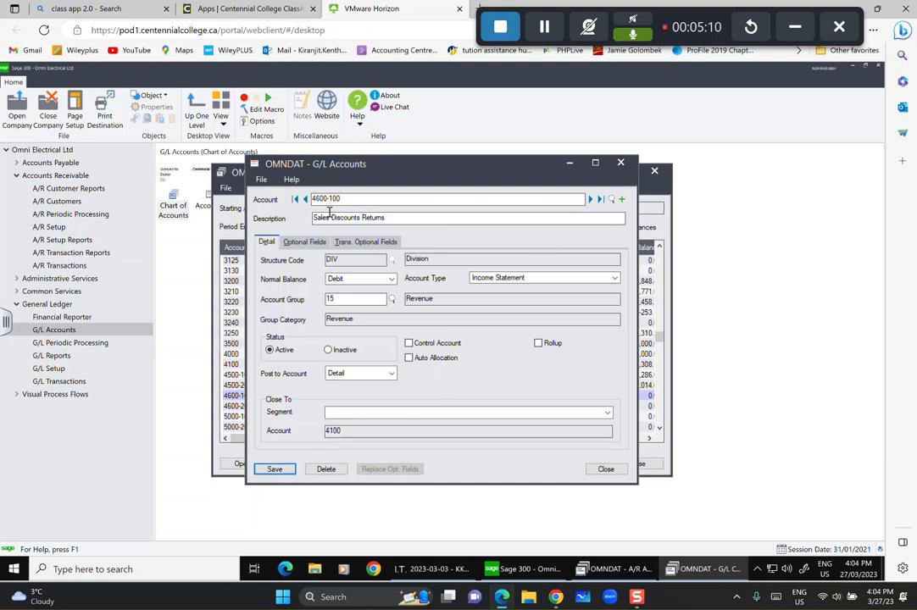
Change account 4600-200's description to 'Sales Discounts/Returns' and save it.
click(590, 198)
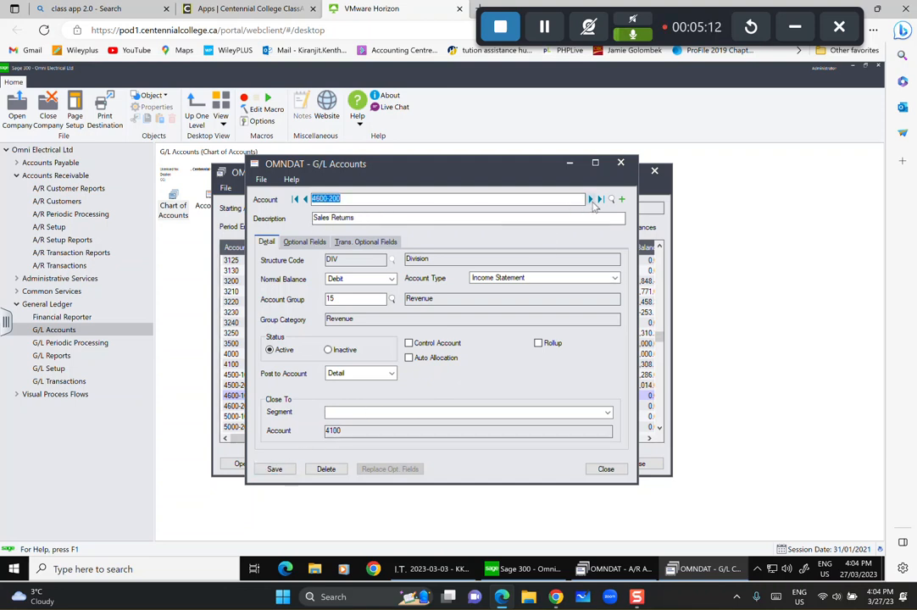
click(331, 217)
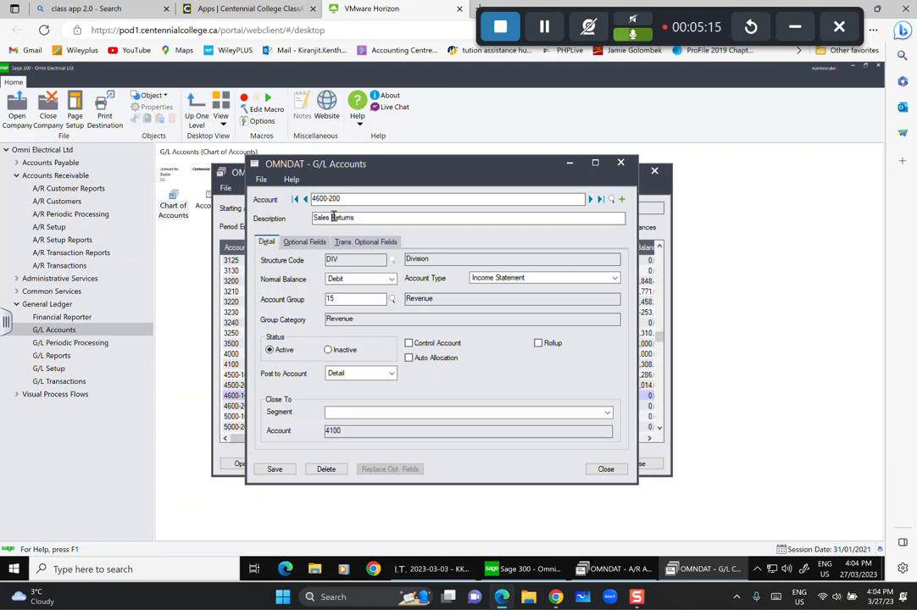
text(Discounts)
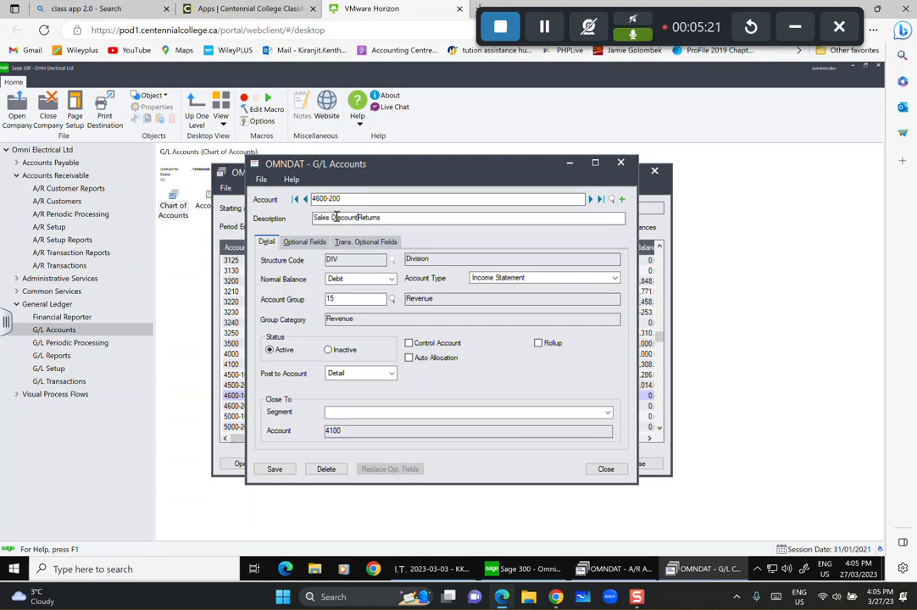
text(/)
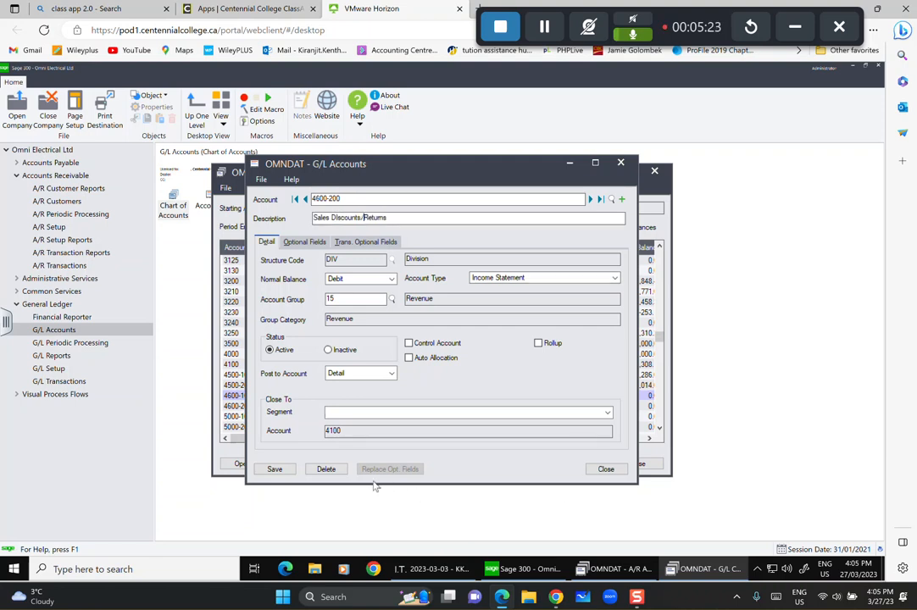
click(275, 470)
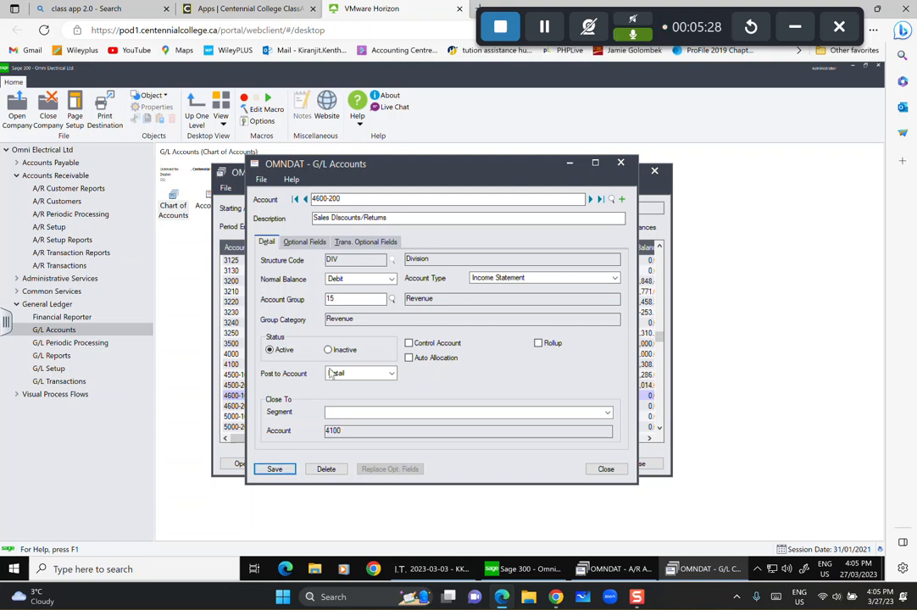
Enter new account 6215-100 'Bad Debt Expense' with the DIV structure code.
click(622, 200)
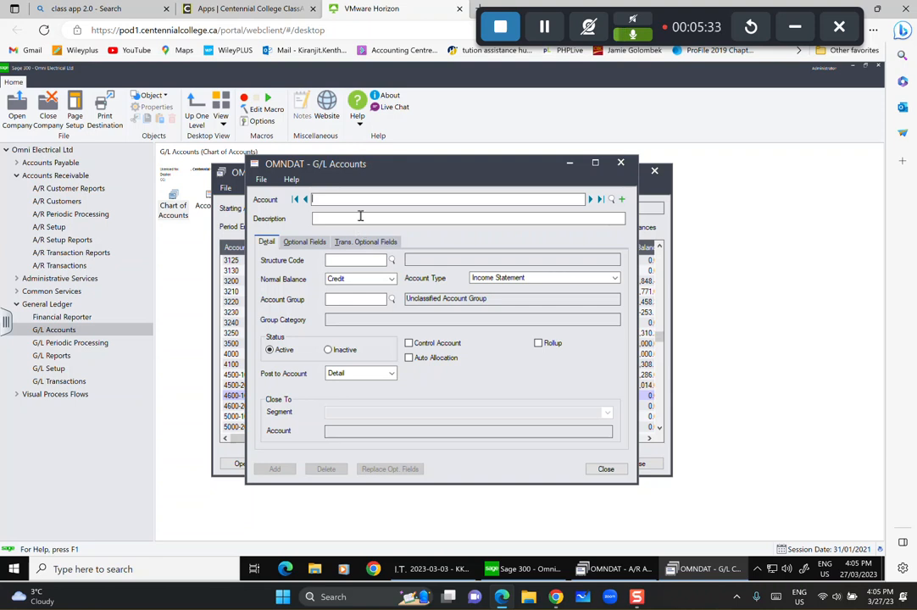
text(6215-1)
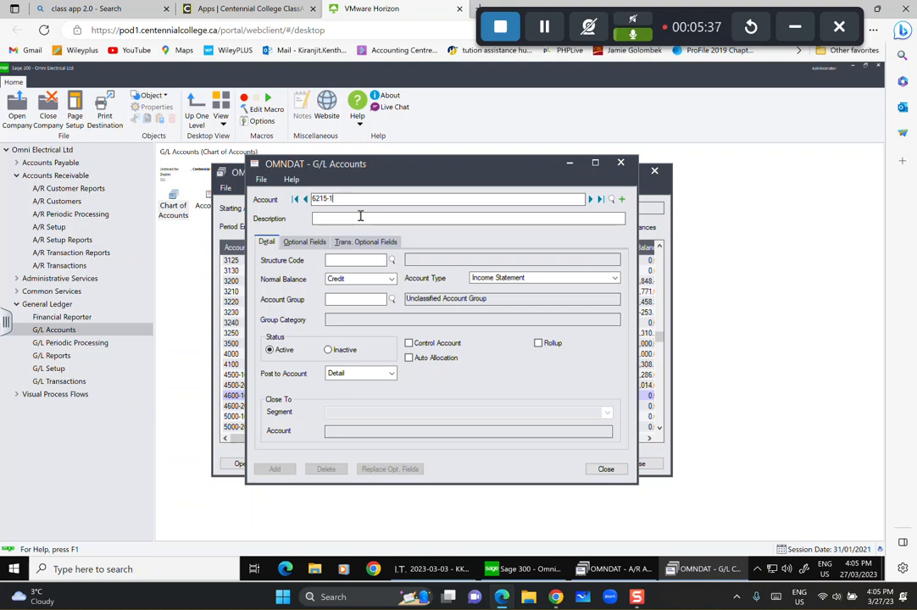
text(00)
click(360, 216)
text(Ba)
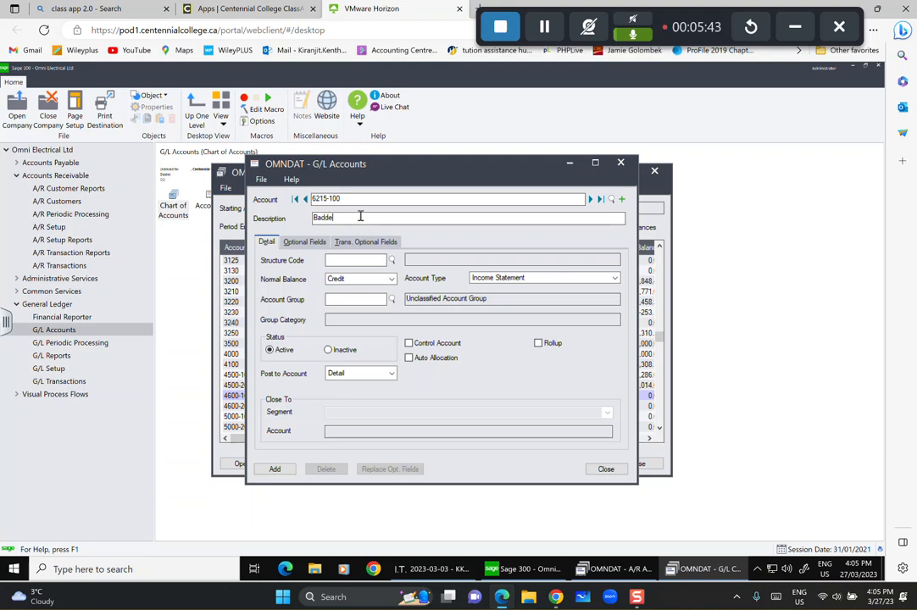
text(d Debt Expense)
click(390, 260)
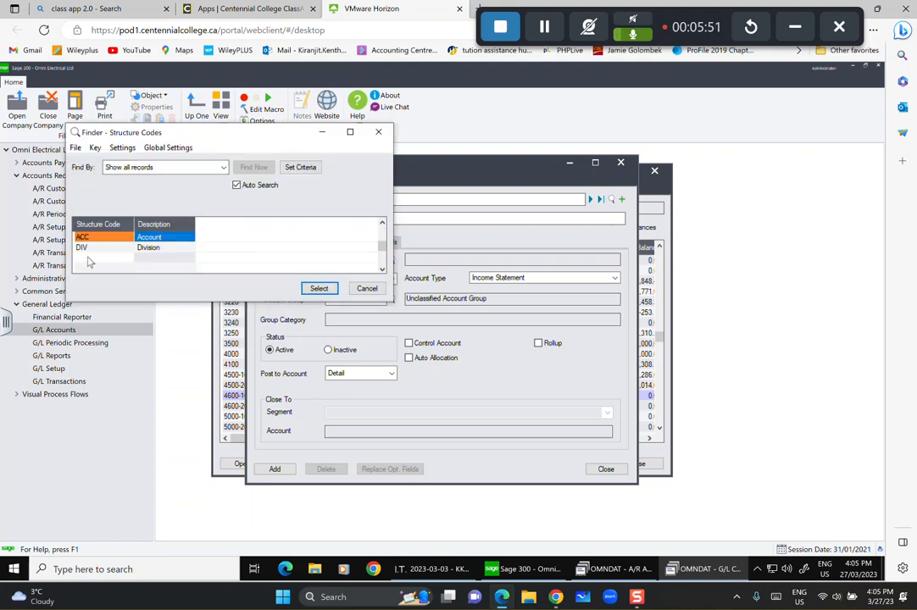
click(118, 247)
click(317, 288)
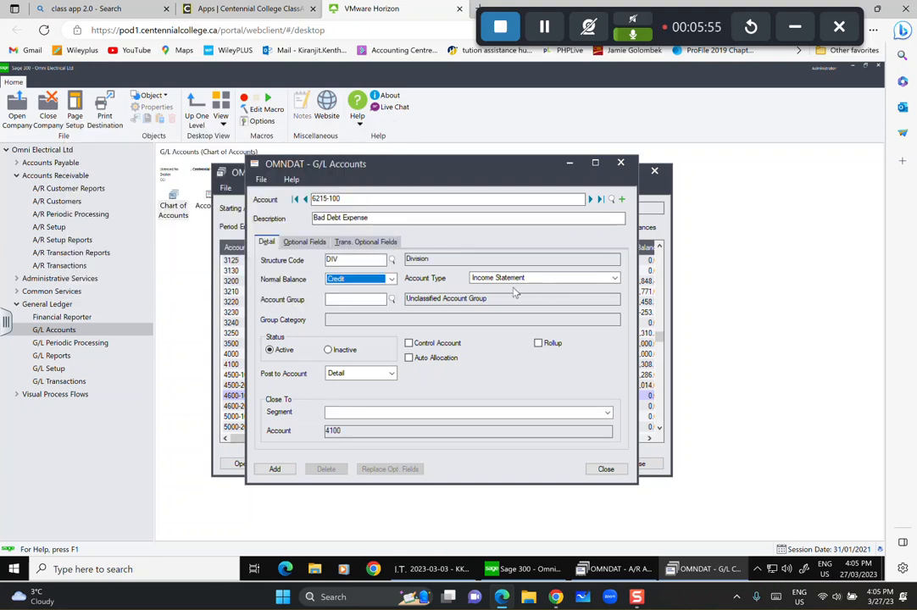
Set Debit normal balance and account group 22 Other Expenses, then add the account.
click(392, 280)
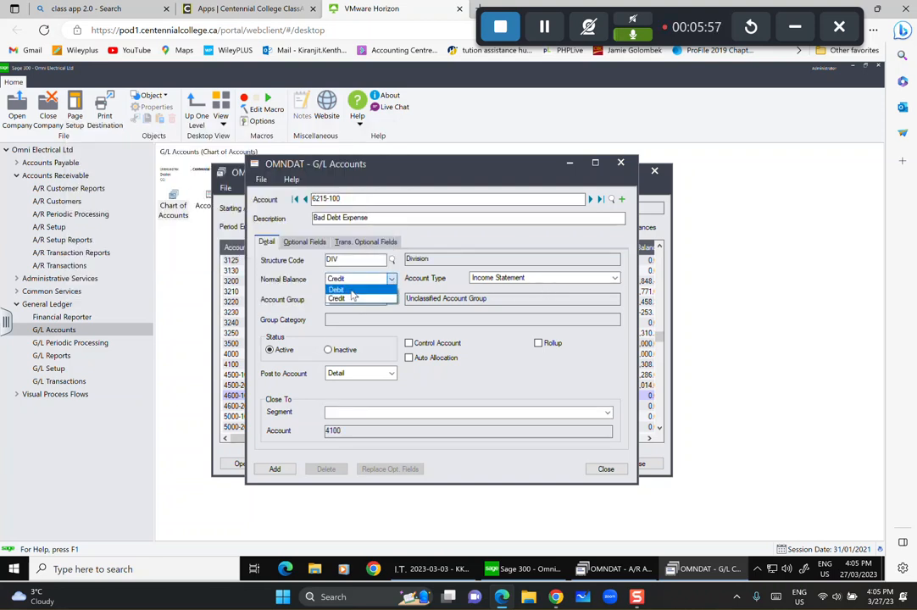
click(353, 293)
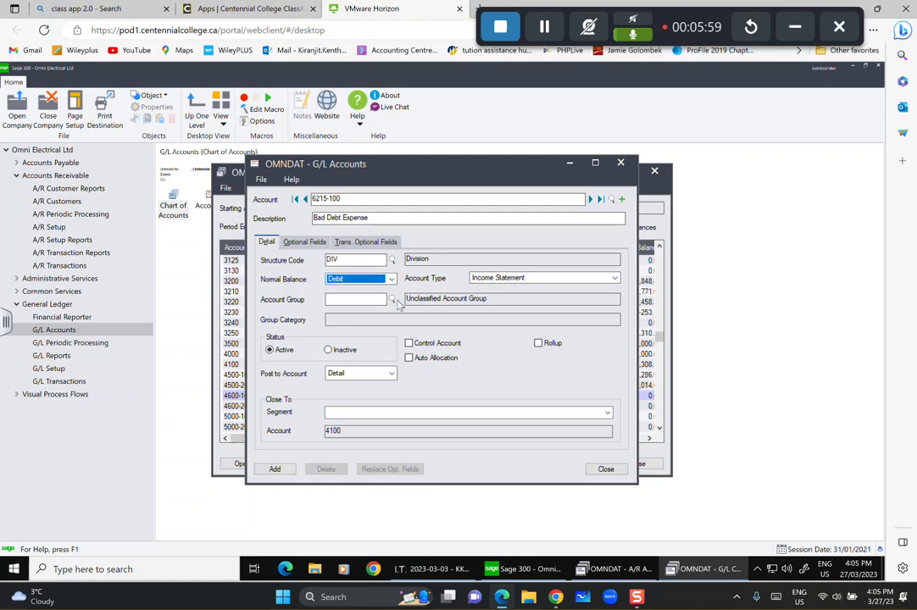
click(386, 298)
click(393, 299)
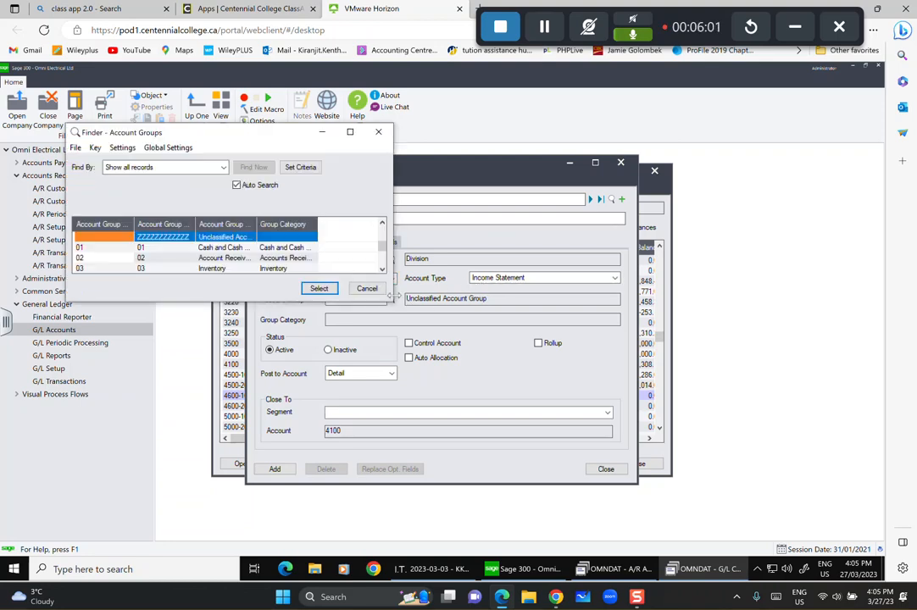
scroll(239, 224, down, 2)
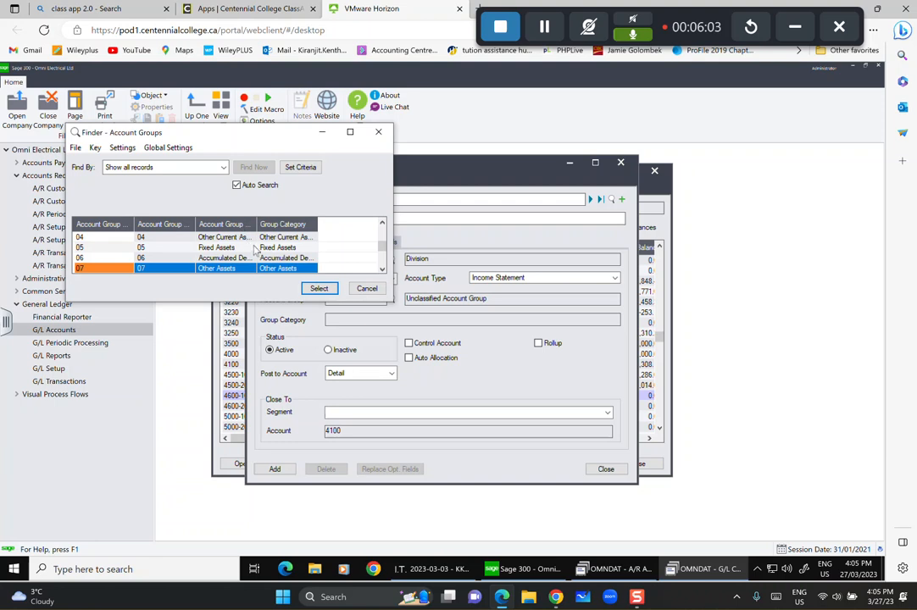
scroll(266, 250, down, 2)
scroll(266, 249, down, 3)
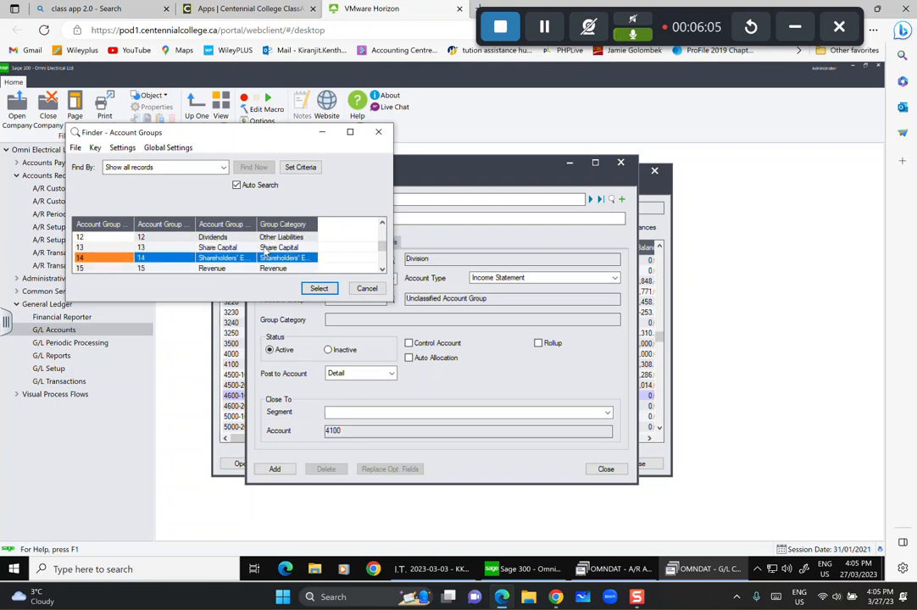
scroll(266, 250, down, 5)
scroll(265, 246, down, 3)
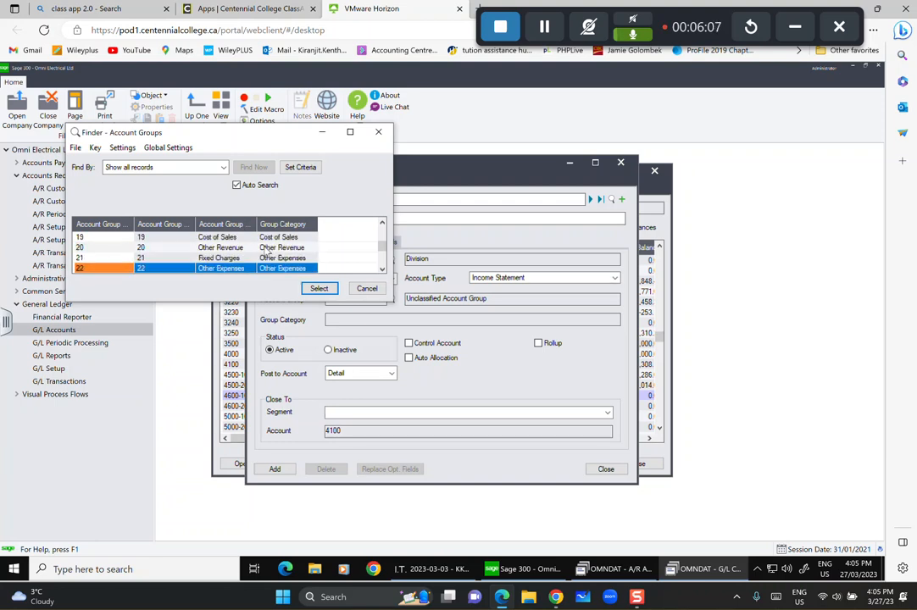
click(246, 261)
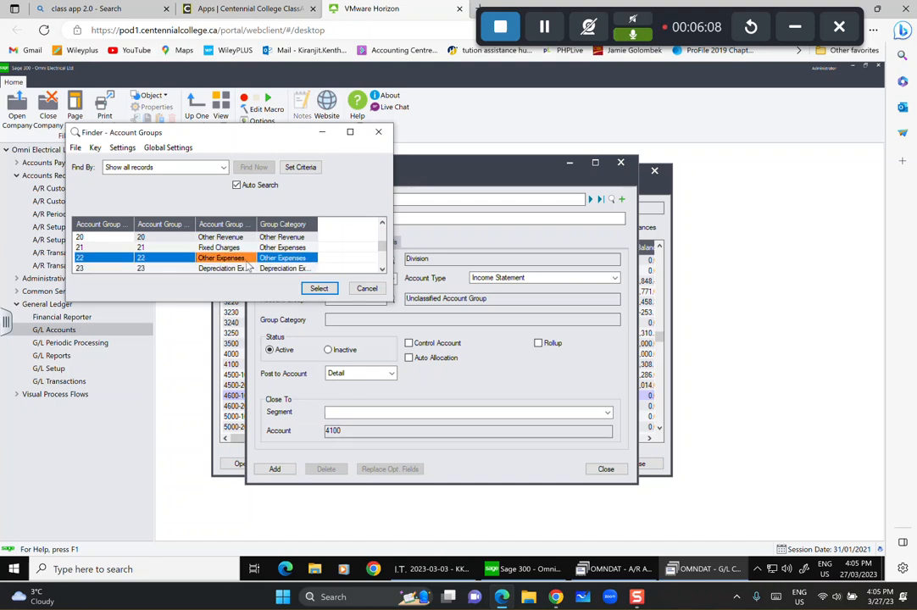
click(320, 288)
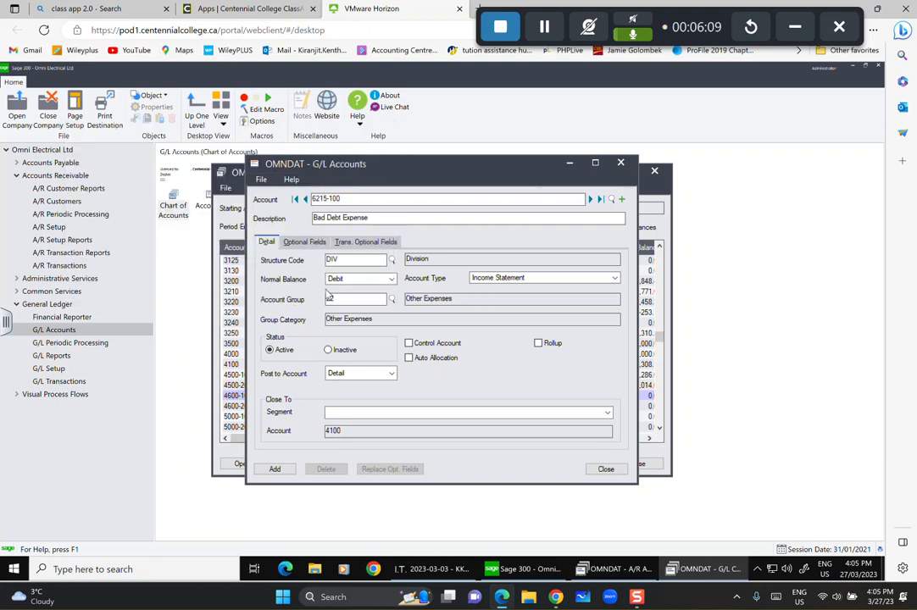
click(274, 469)
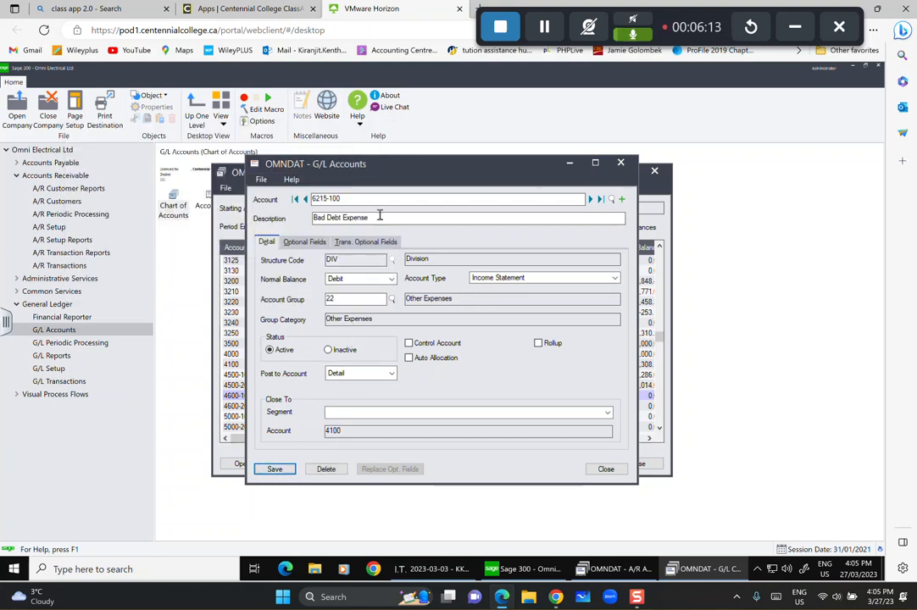
Enter new account 6215-200 'Bad Debt Expense' with the DIV structure code.
click(622, 199)
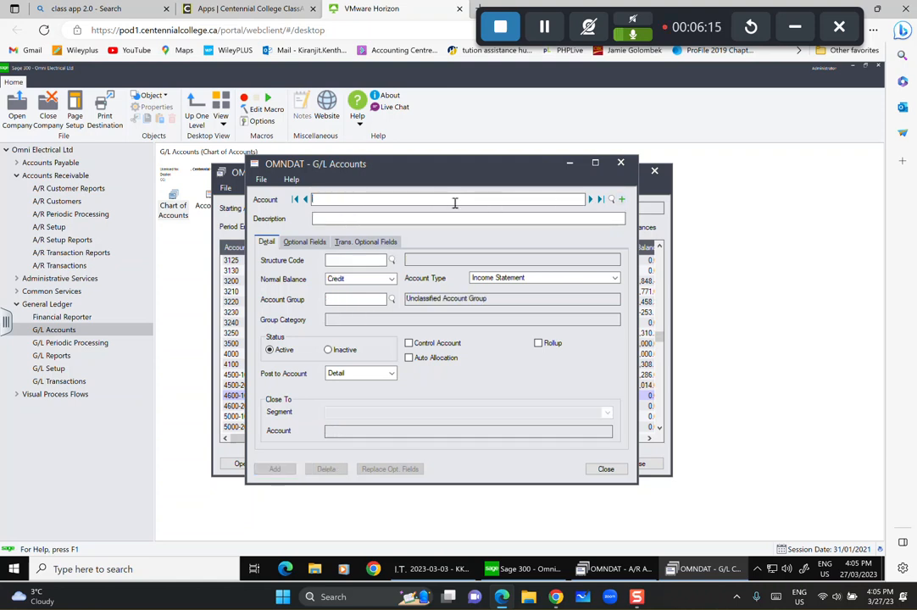
text(6215-2)
click(488, 215)
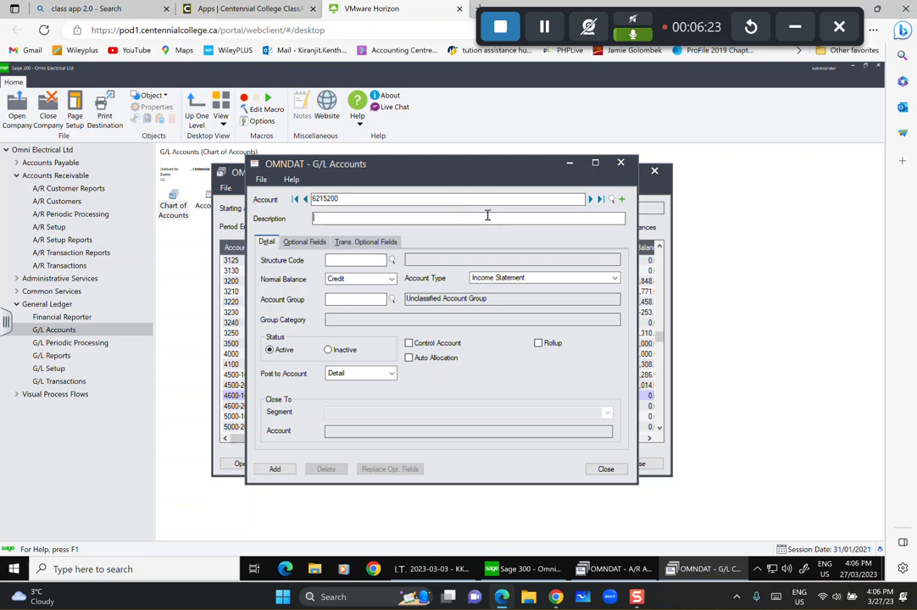
text(Bade)
key(BackSpace)
text(t)
text(Debt E)
text(xpense)
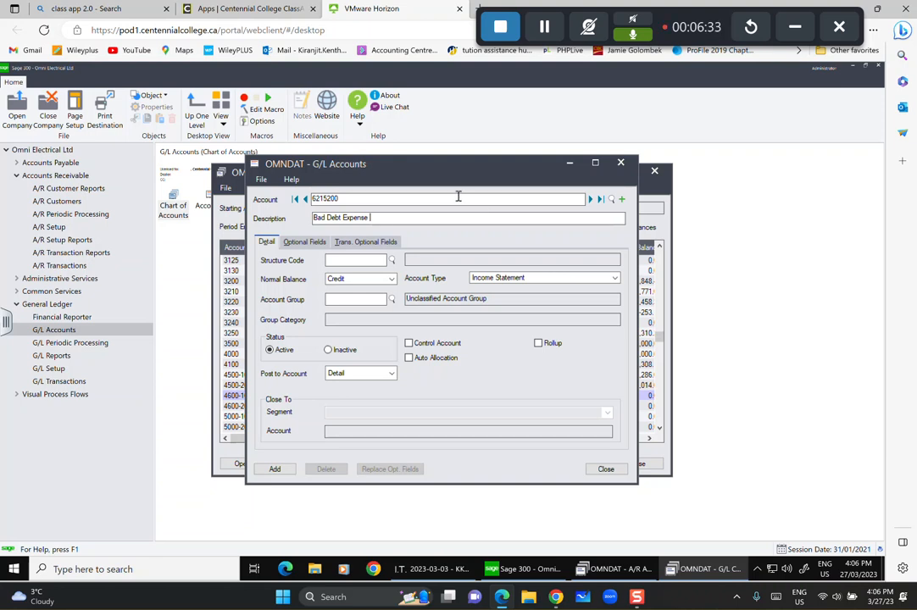
click(391, 260)
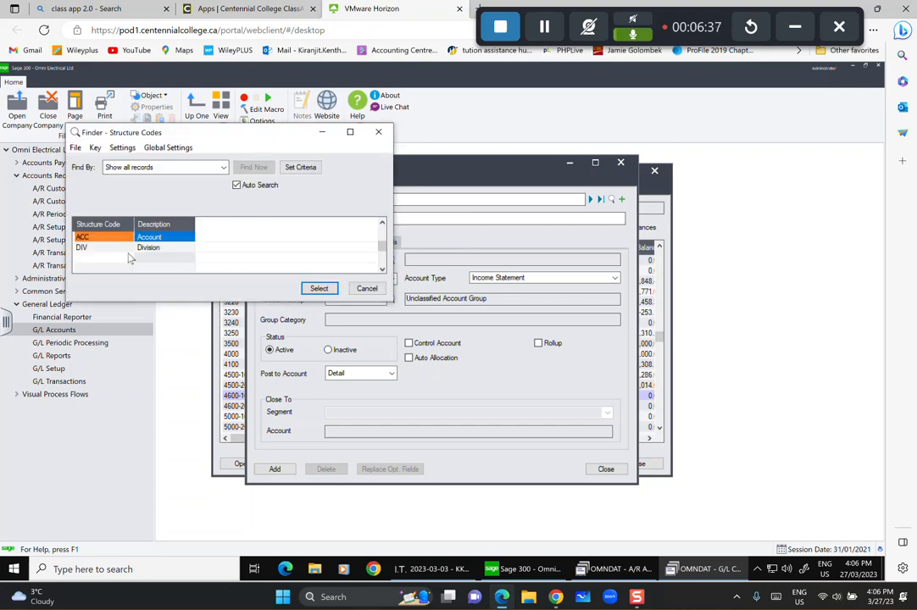
click(158, 250)
click(318, 288)
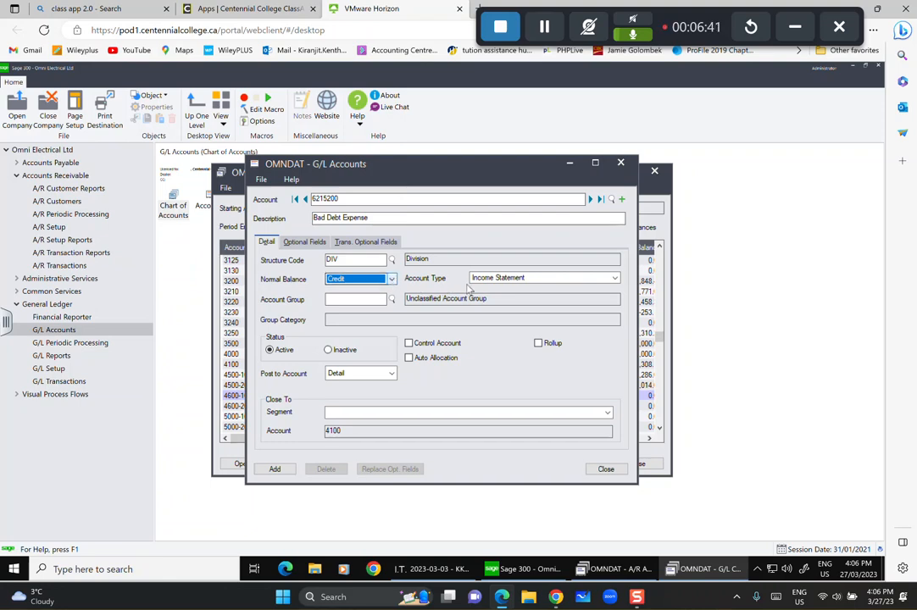
Set Debit normal balance and account group 22 Other Expenses, then add 6215-200.
click(391, 280)
click(388, 296)
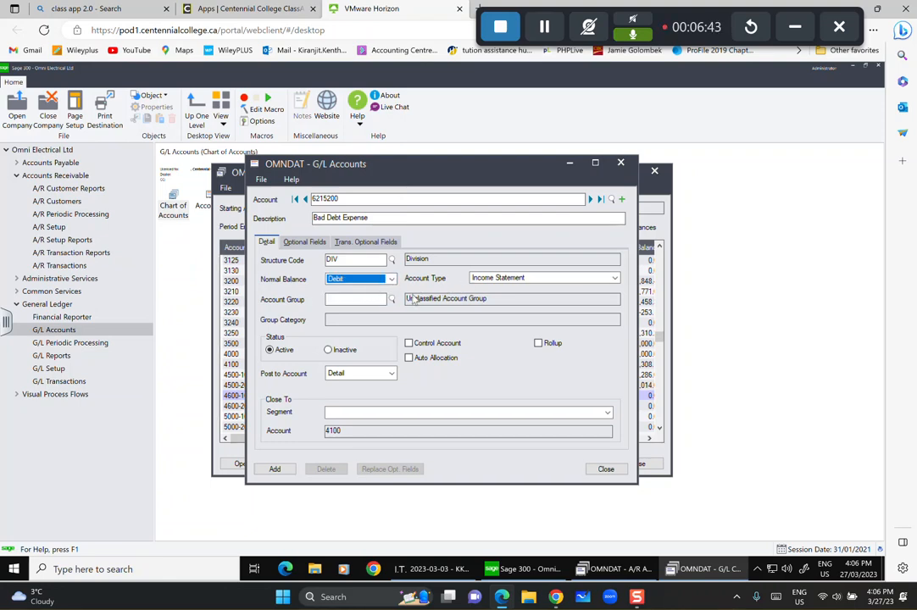
click(391, 302)
scroll(193, 251, down, 3)
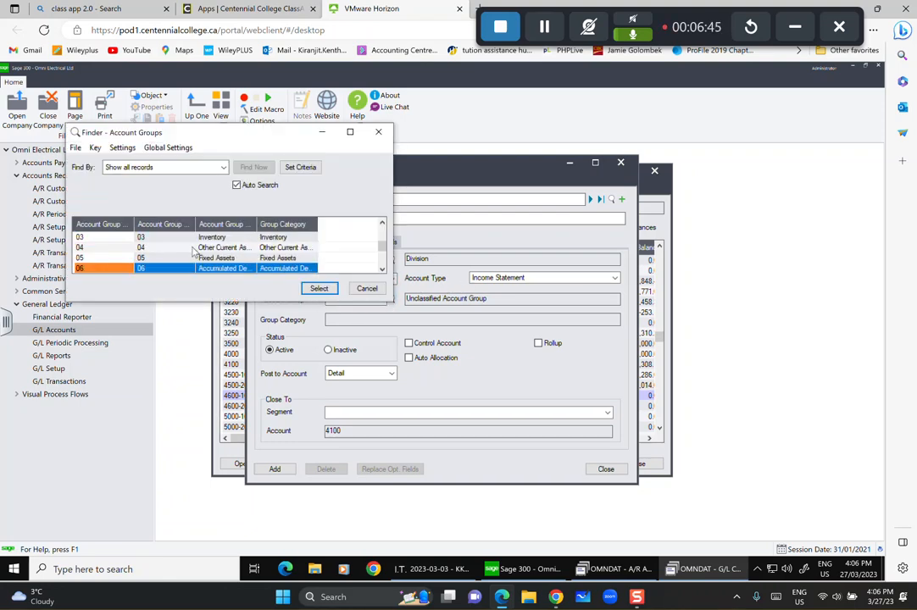
scroll(223, 263, down, 3)
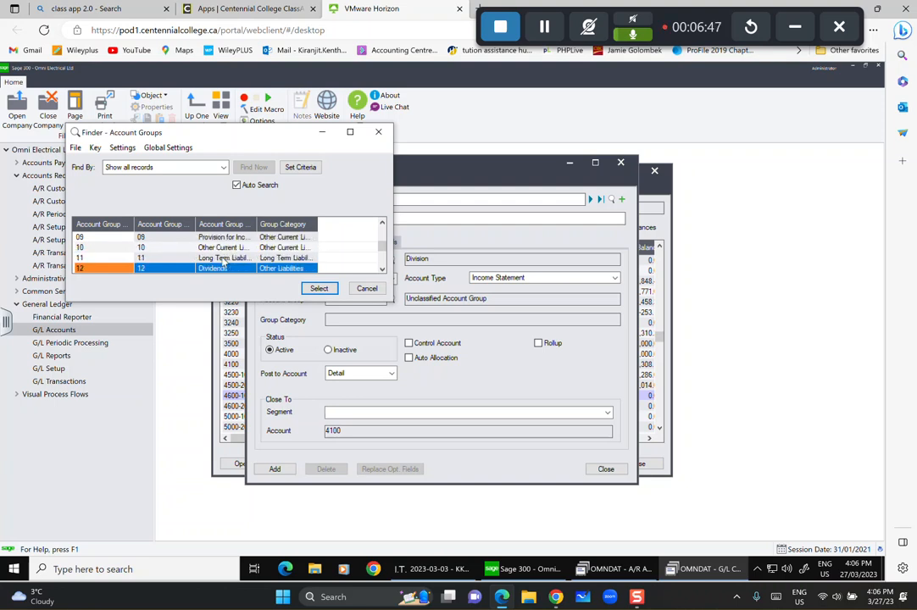
scroll(224, 263, down, 8)
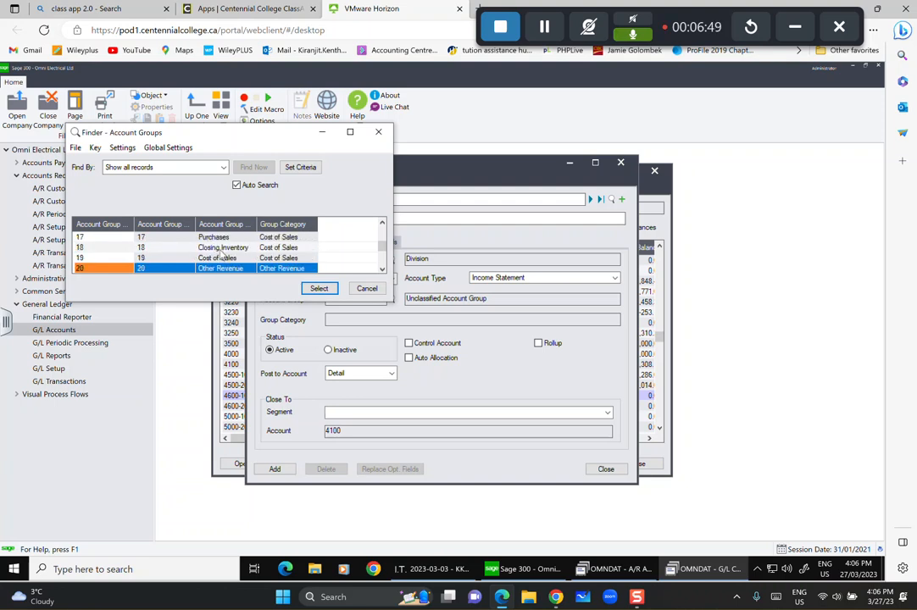
scroll(222, 259, down, 3)
click(236, 258)
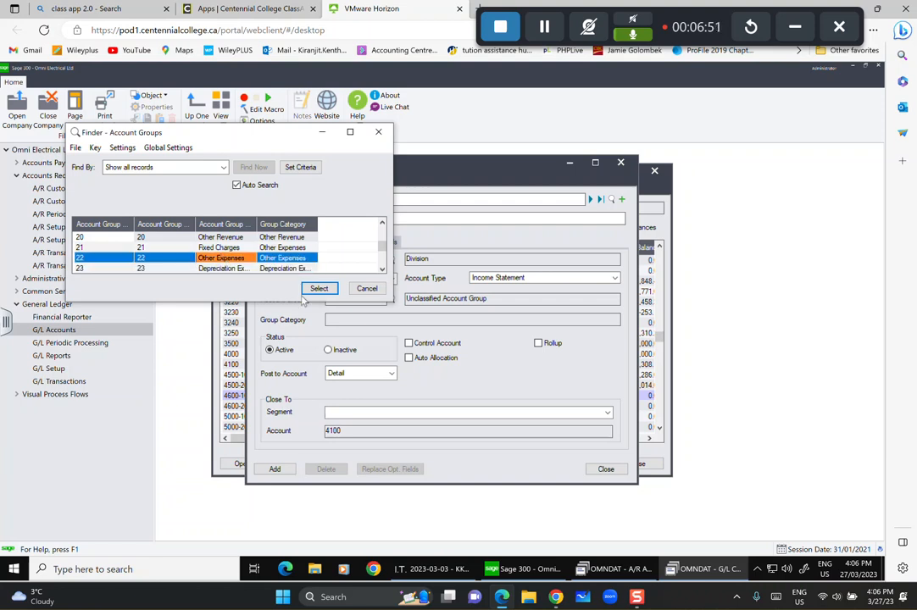
click(320, 289)
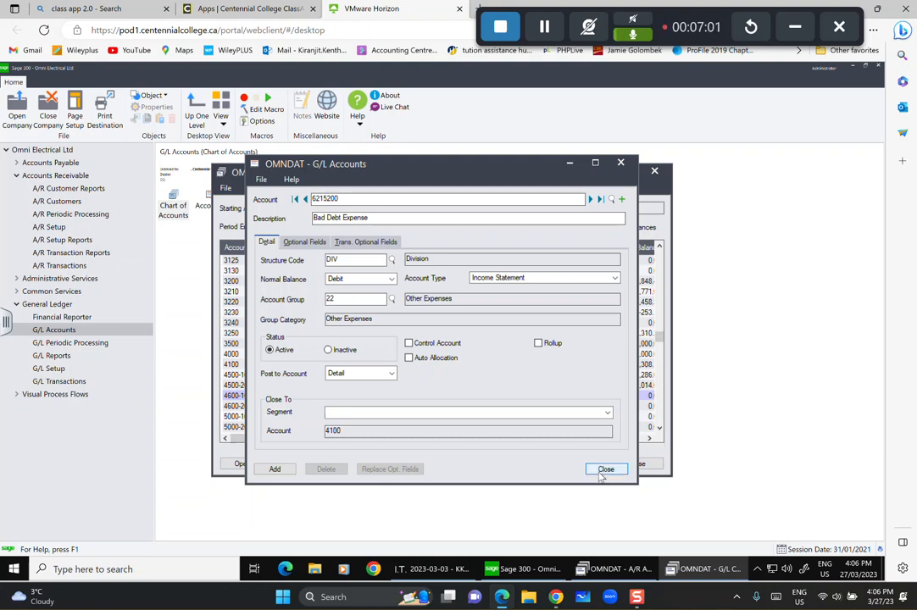
click(265, 472)
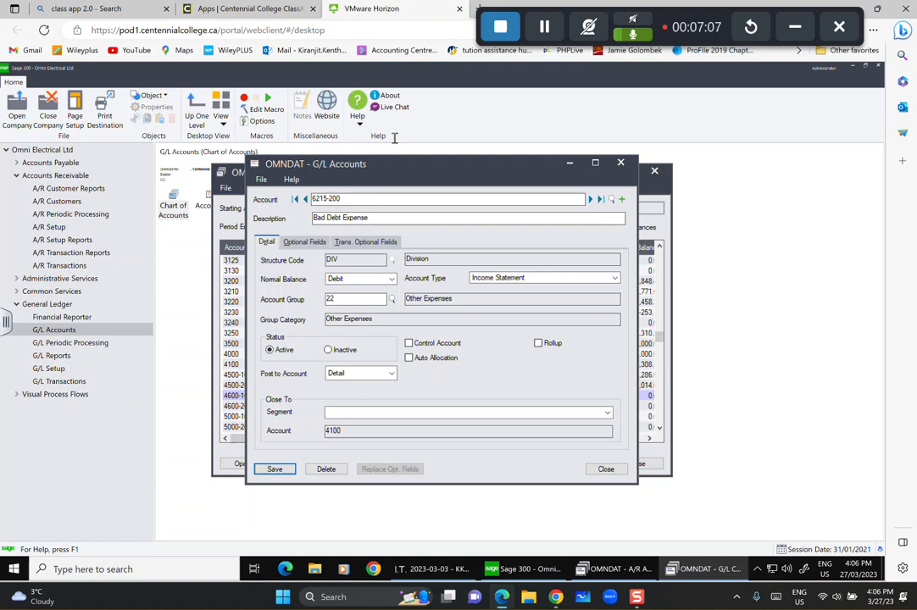
Load account 1103, change its description to 'Prepayment - Canadian', and save.
click(621, 199)
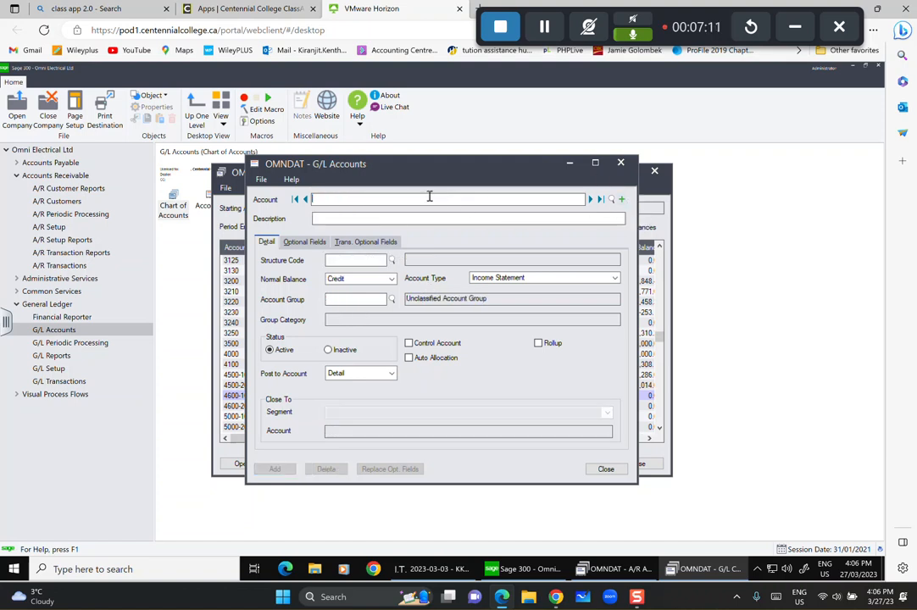
text(1103)
click(405, 217)
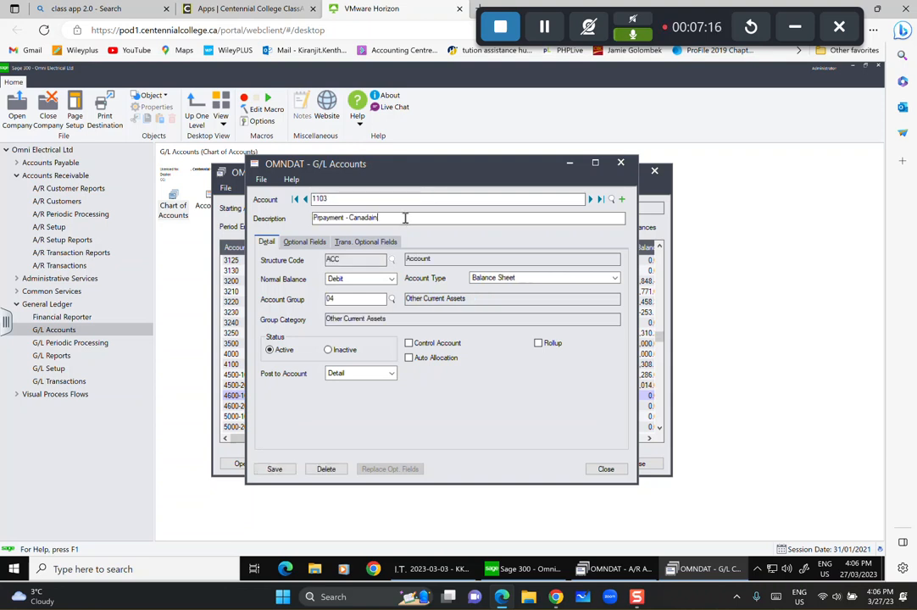
text(Prepay)
key(BackSpace)
key(BackSpace)
key(BackSpace)
key(BackSpace)
key(BackSpace)
key(BackSpace)
key(BackSpace)
key(BackSpace)
key(BackSpace)
key(BackSpace)
key(BackSpace)
key(BackSpace)
key(BackSpace)
key(BackSpace)
text(Canadain )
text(ian)
click(321, 218)
key(BackSpace)
text(e)
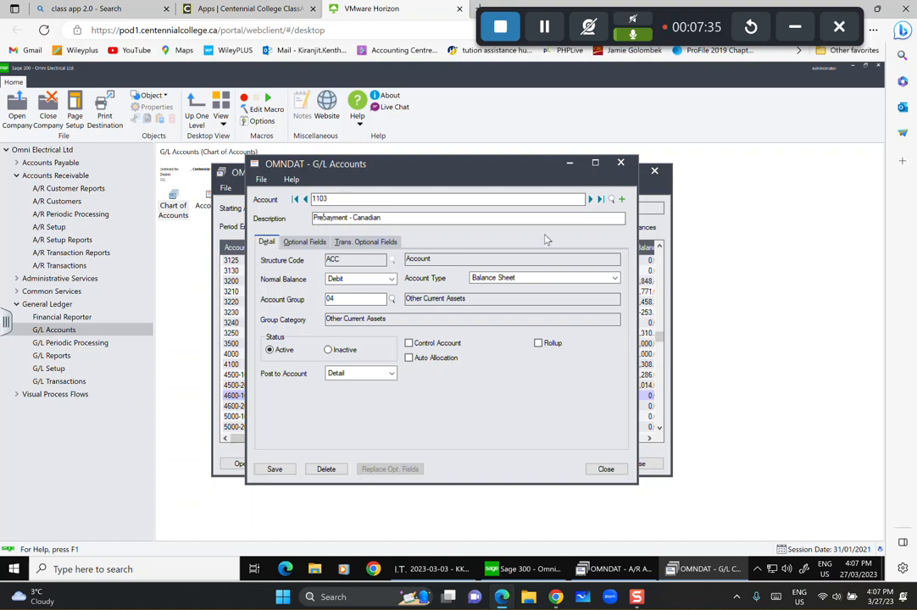
click(265, 473)
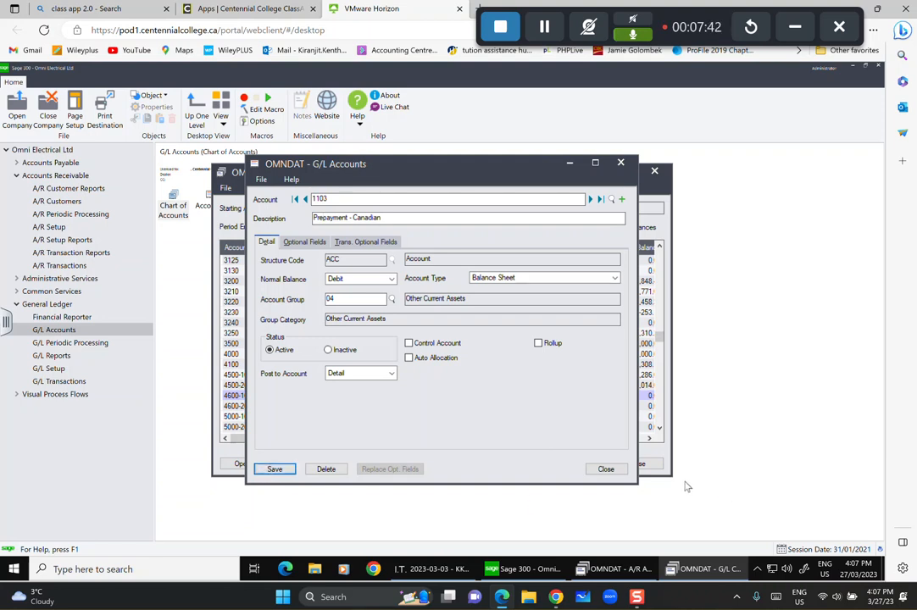
Close the account record and select 1103 Prepayment - Canadian in the Chart of Accounts list.
click(617, 472)
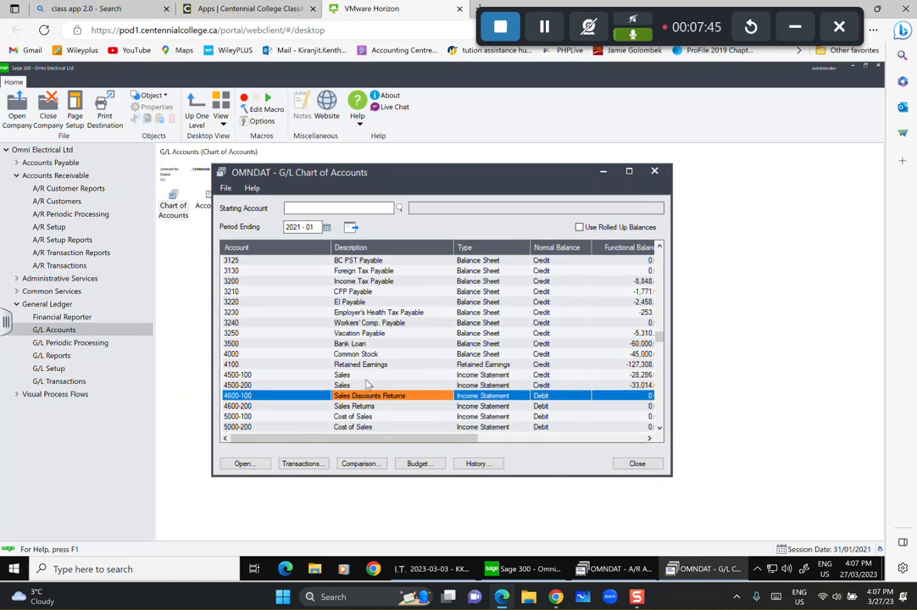
key(Up)
key(Up)
key(Up)
key(Up)
key(Up)
key(Up)
key(Up)
key(Up)
key(Up)
key(Up)
key(Up)
key(Up)
key(Up)
key(Up)
key(Up)
key(Up)
key(Up)
key(Up)
key(Up)
key(Up)
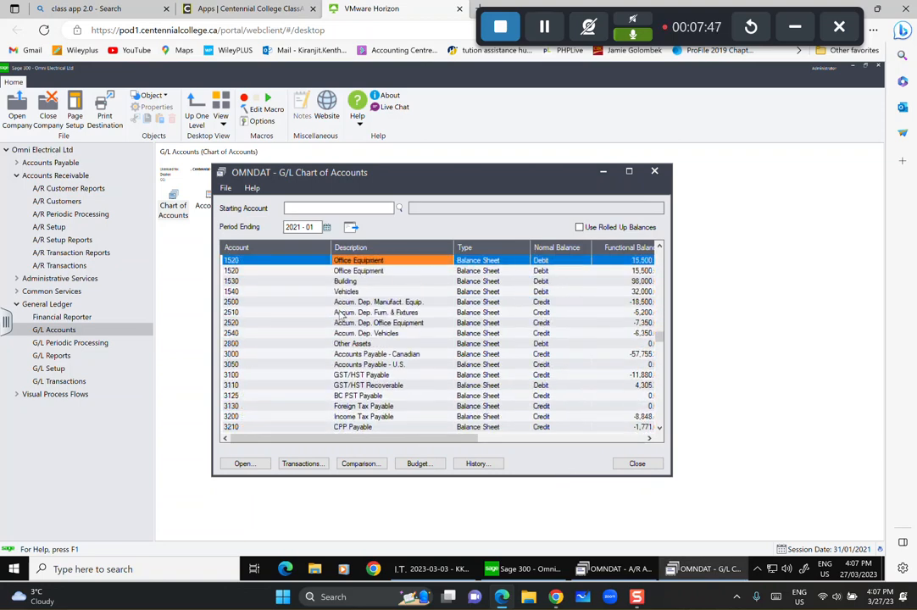
key(Up)
key(Up)
key(Up)
key(Up)
key(Up)
key(Up)
key(Up)
key(Up)
key(Up)
key(Up)
key(Up)
key(Up)
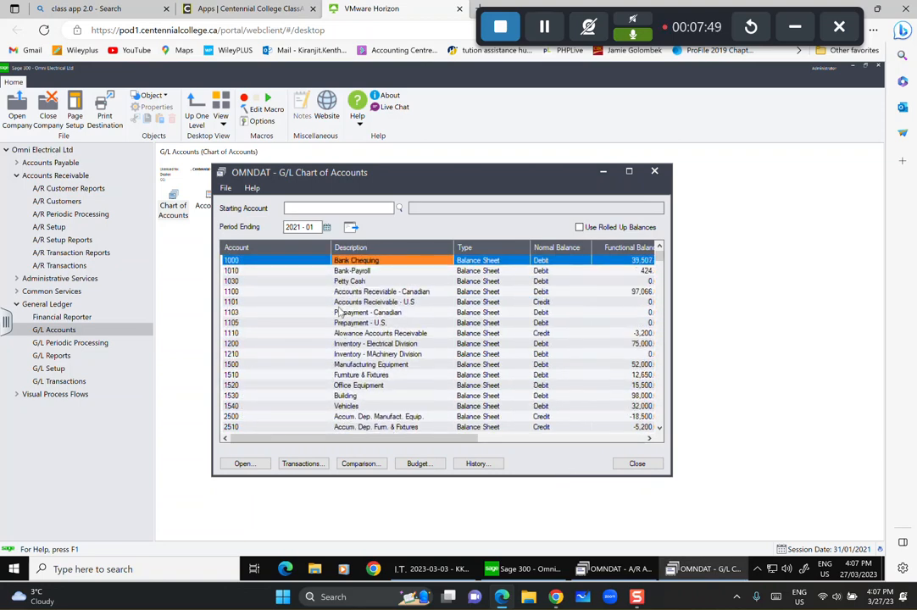
click(351, 334)
click(353, 327)
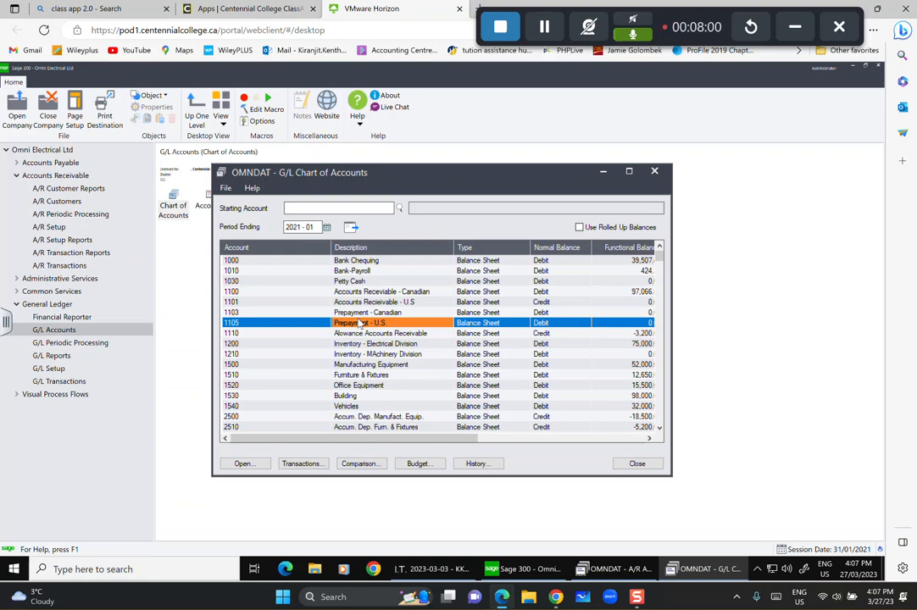
key(Up)
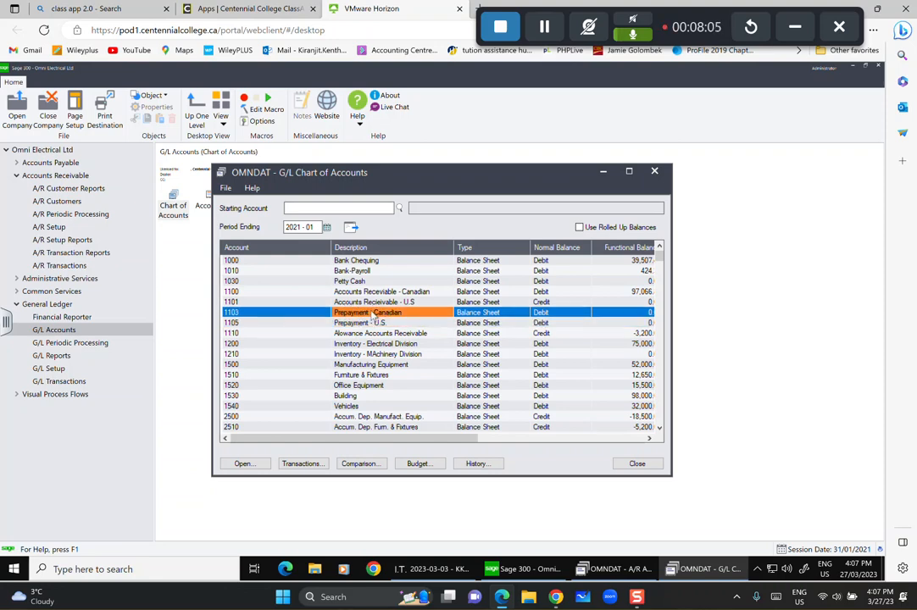
key(Up)
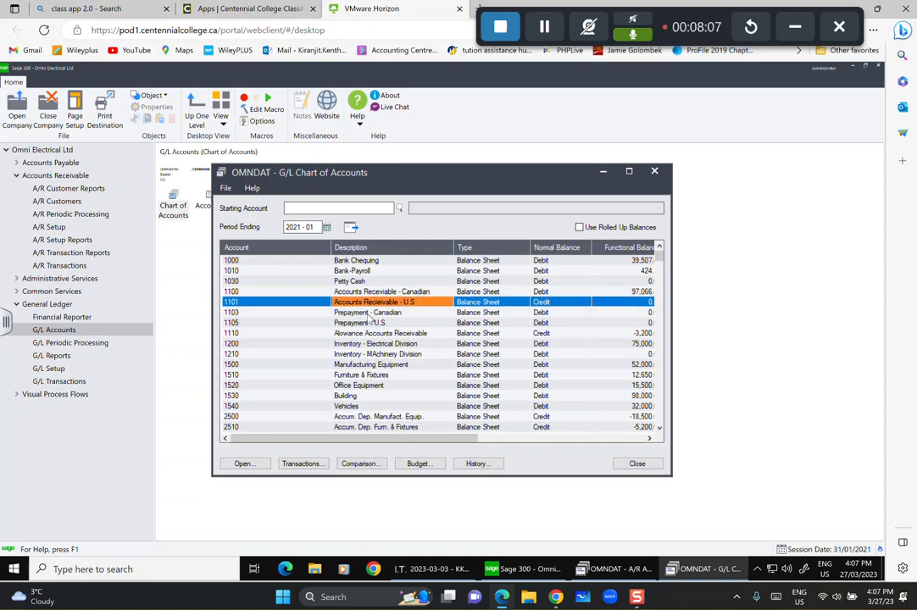
Give account 1103 a Credit normal balance and account group 02 Accounts Receivable, then save.
double_click(370, 314)
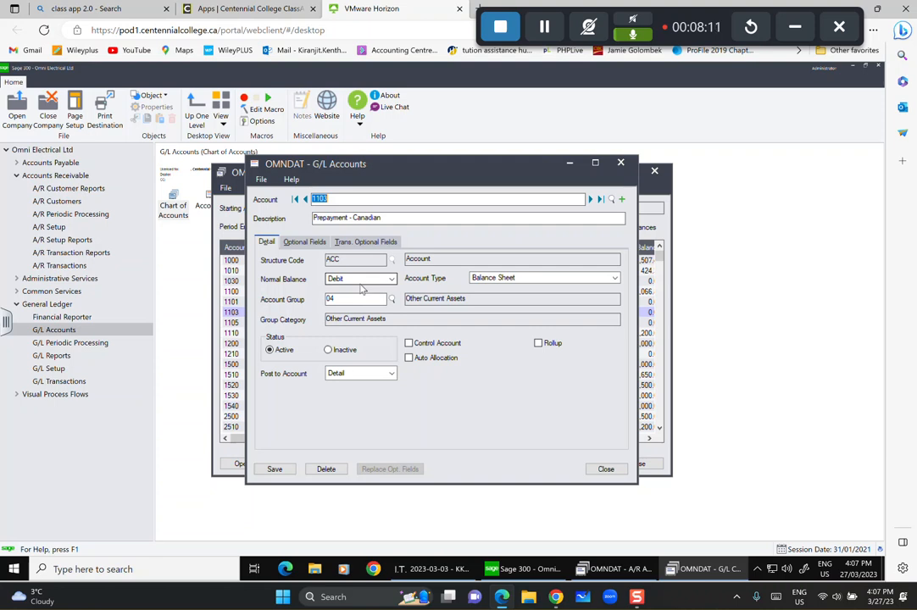
click(391, 279)
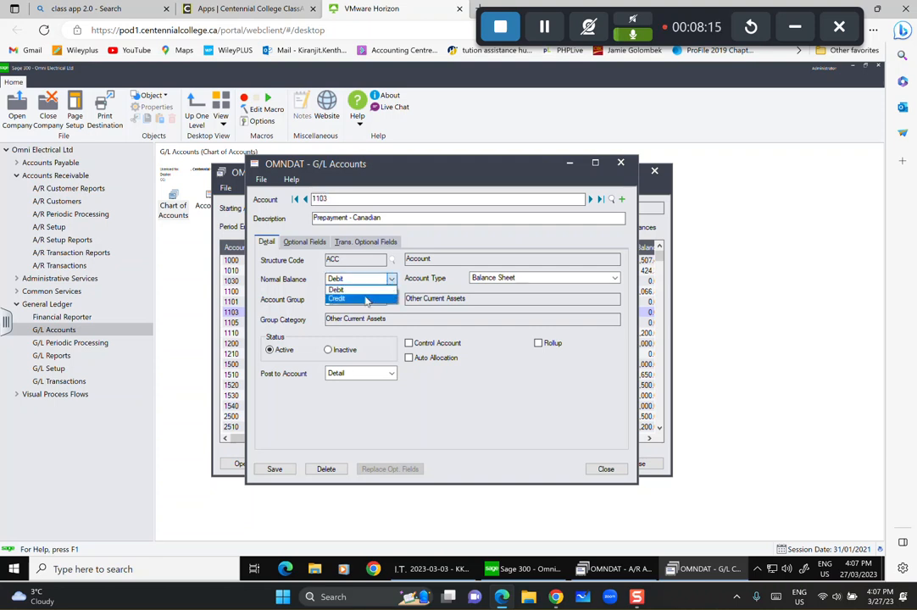
click(366, 299)
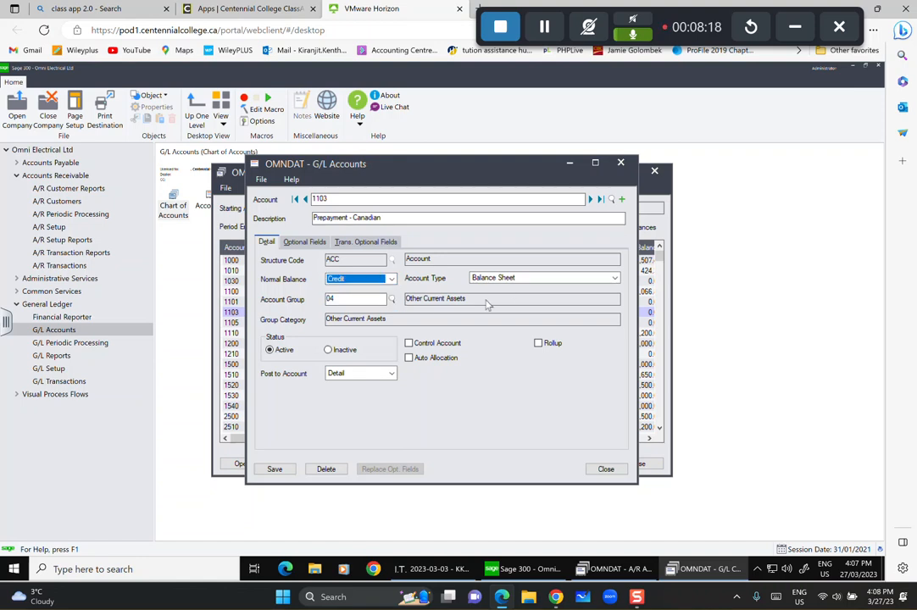
click(392, 300)
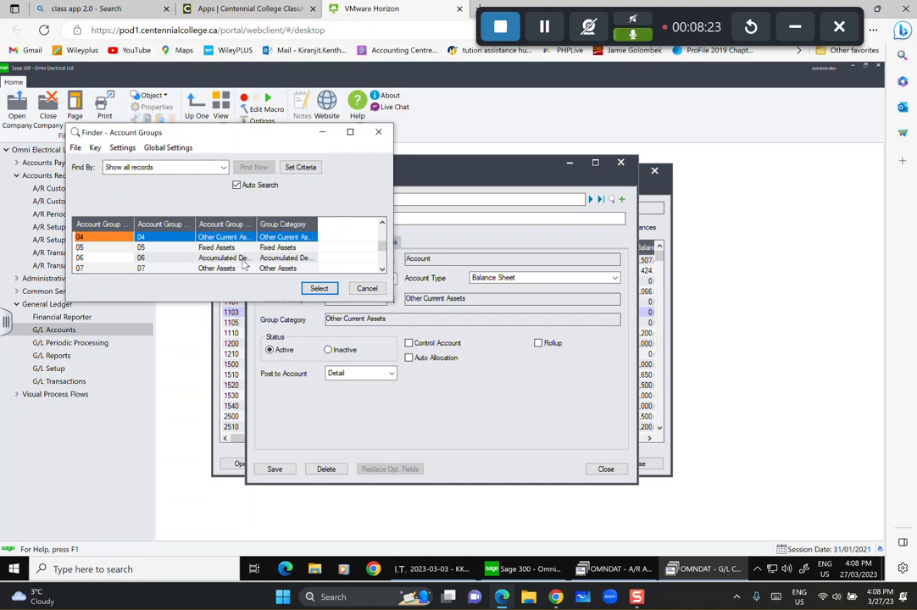
key(Down)
key(Down)
key(Down)
key(Down)
key(Down)
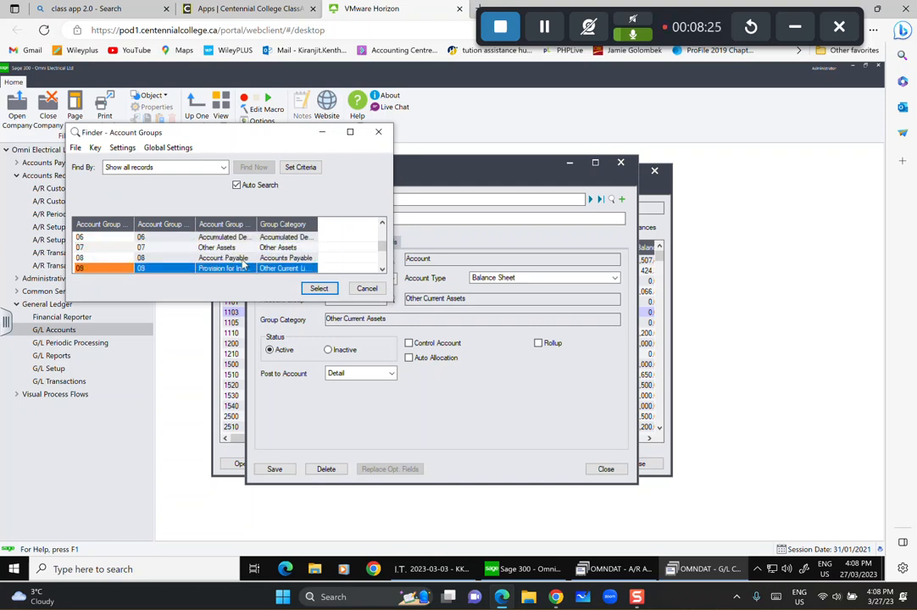
key(Up)
key(Up)
key(Up)
key(Up)
key(Up)
key(Up)
key(Up)
key(Up)
key(Up)
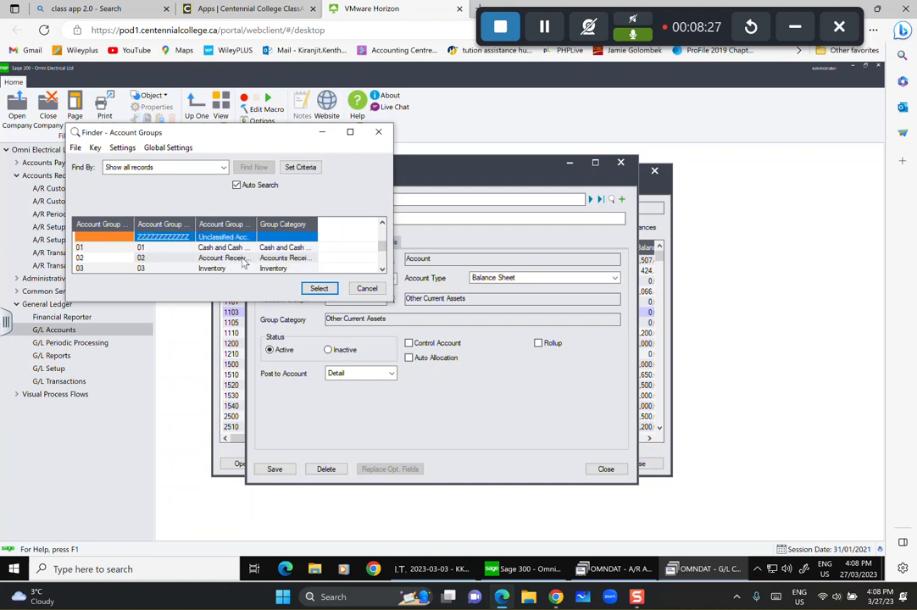
click(242, 259)
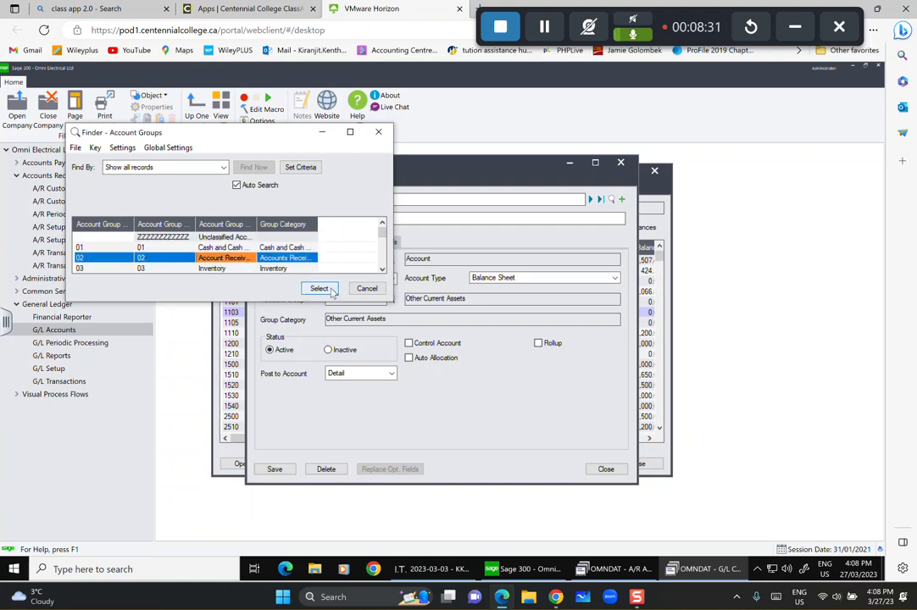
click(320, 289)
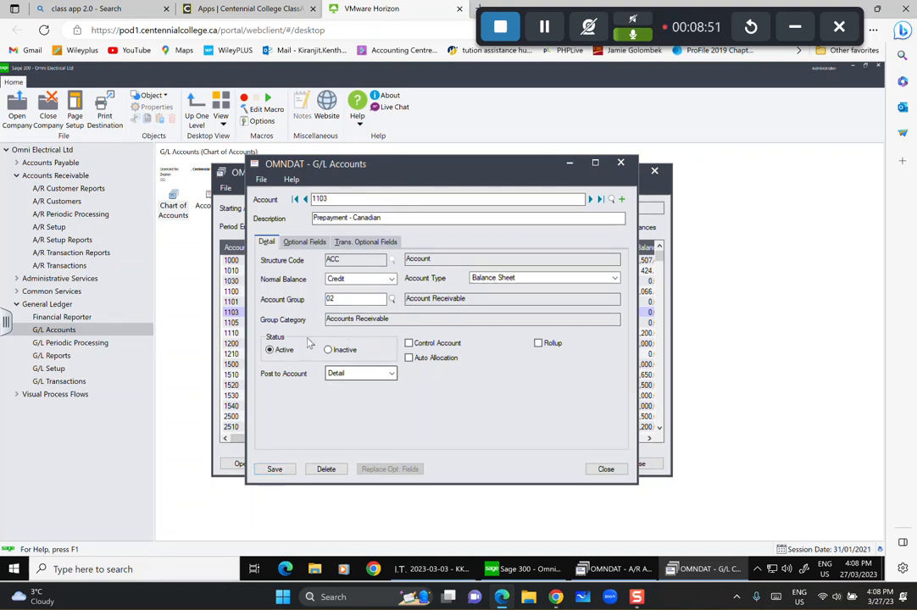
click(277, 470)
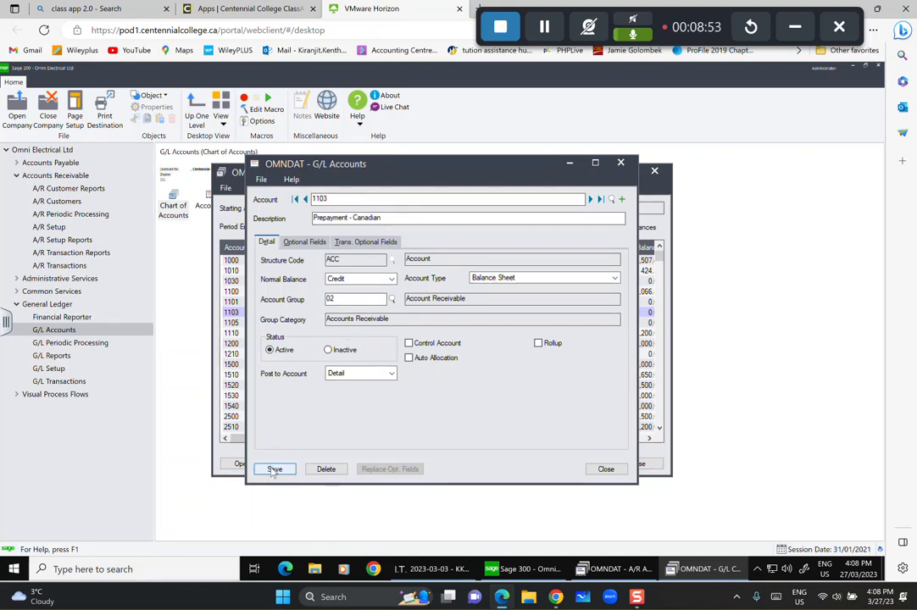
Set 1105 Prepayment - U.S. to Credit balance, group 02 Accounts Receivable, save, then advance to 1110.
click(591, 199)
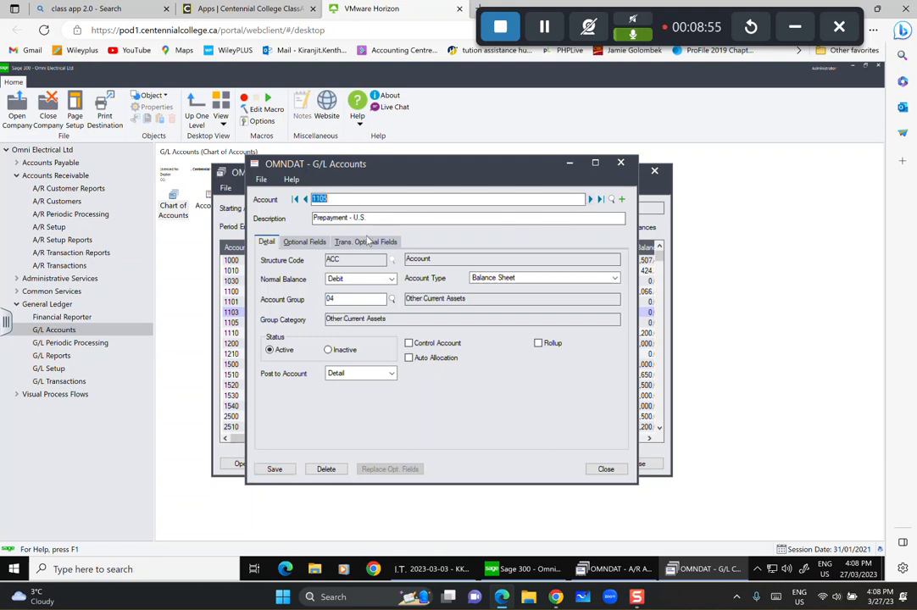
click(391, 280)
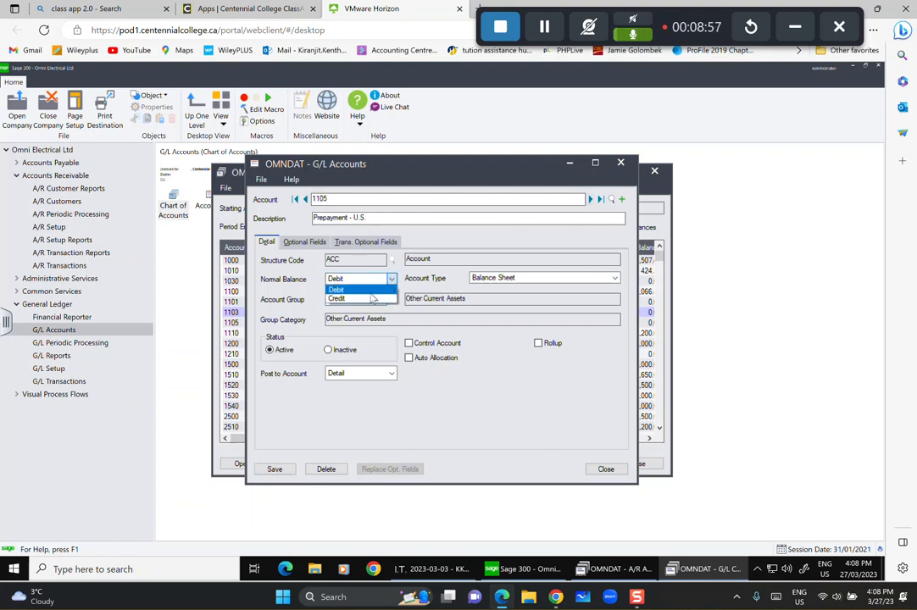
click(370, 297)
click(485, 277)
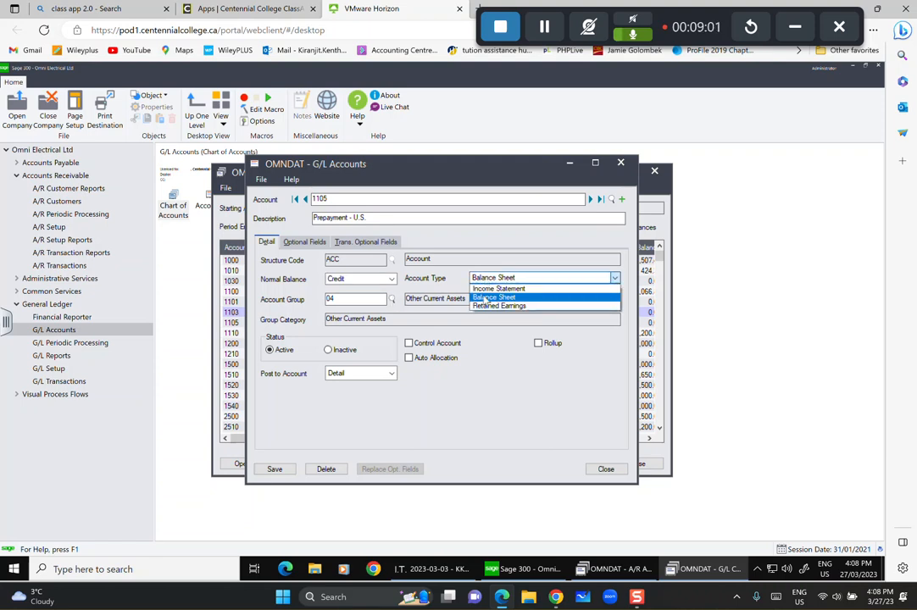
click(393, 301)
click(391, 301)
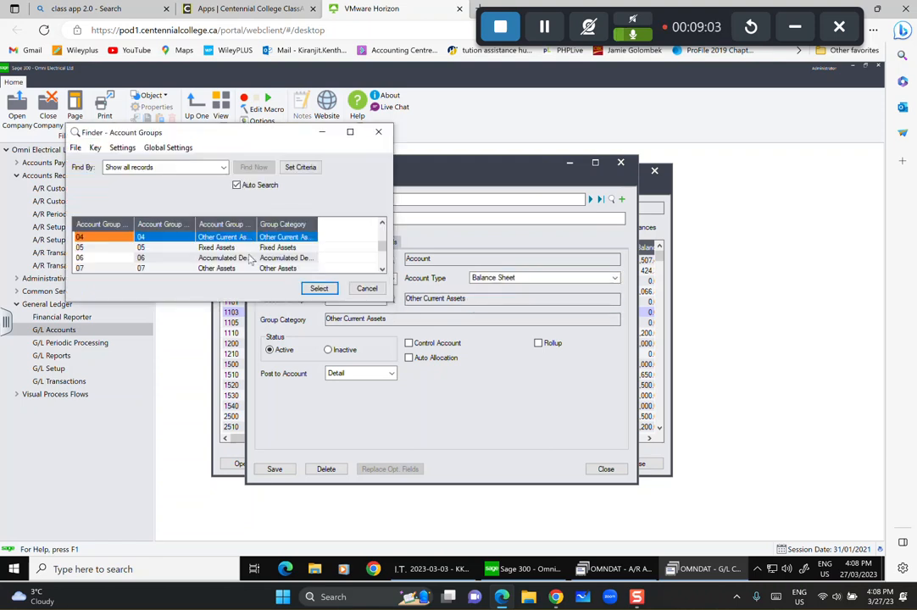
scroll(238, 249, up, 2)
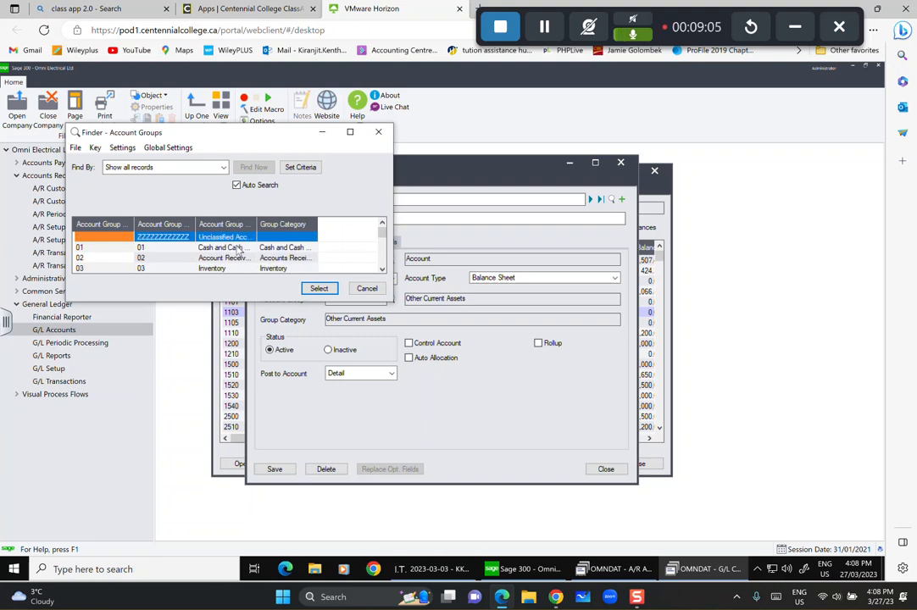
click(237, 248)
click(231, 258)
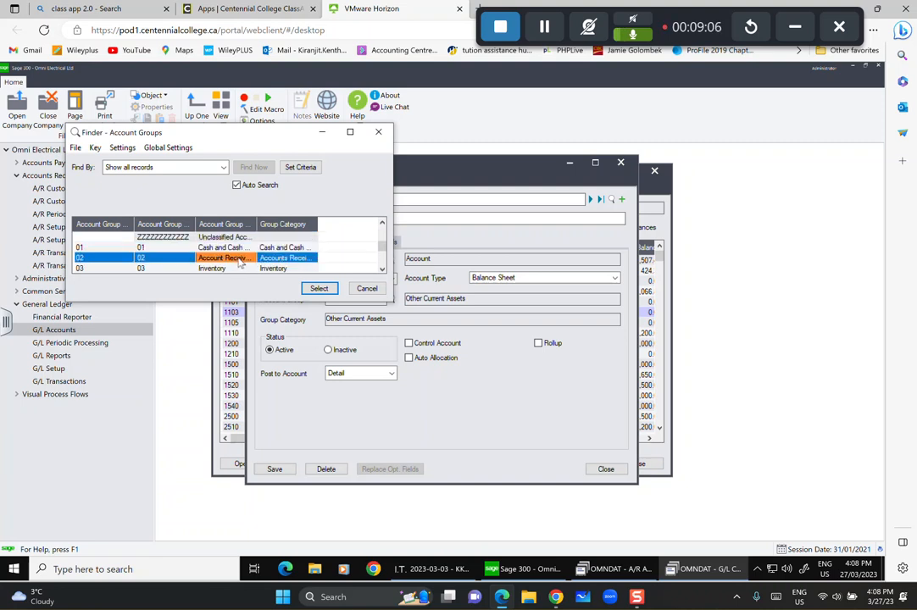
click(330, 291)
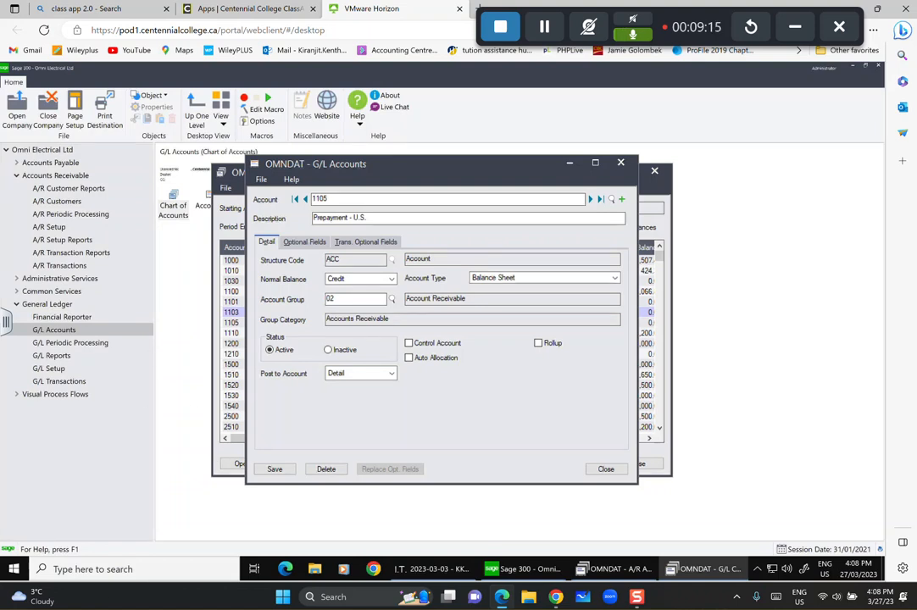
click(273, 468)
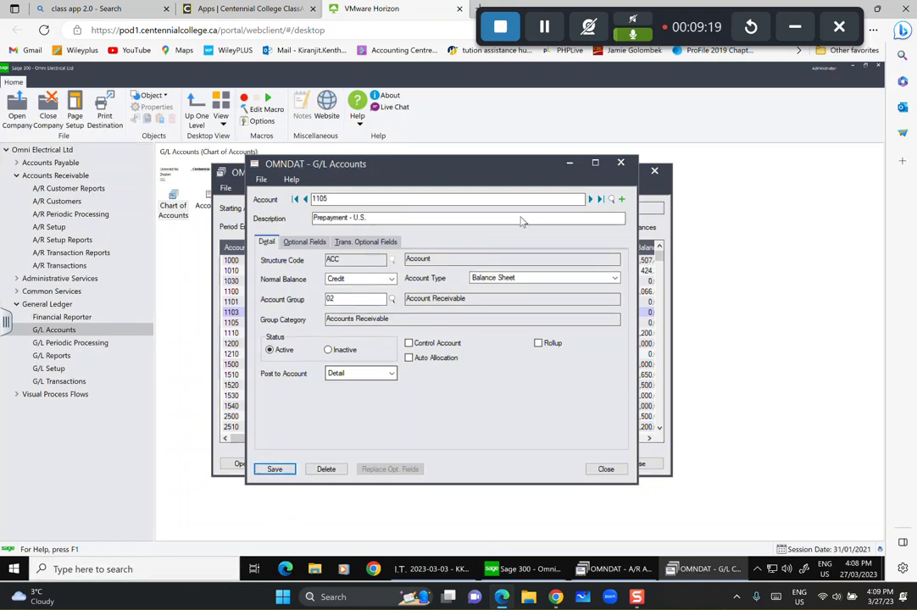
click(591, 199)
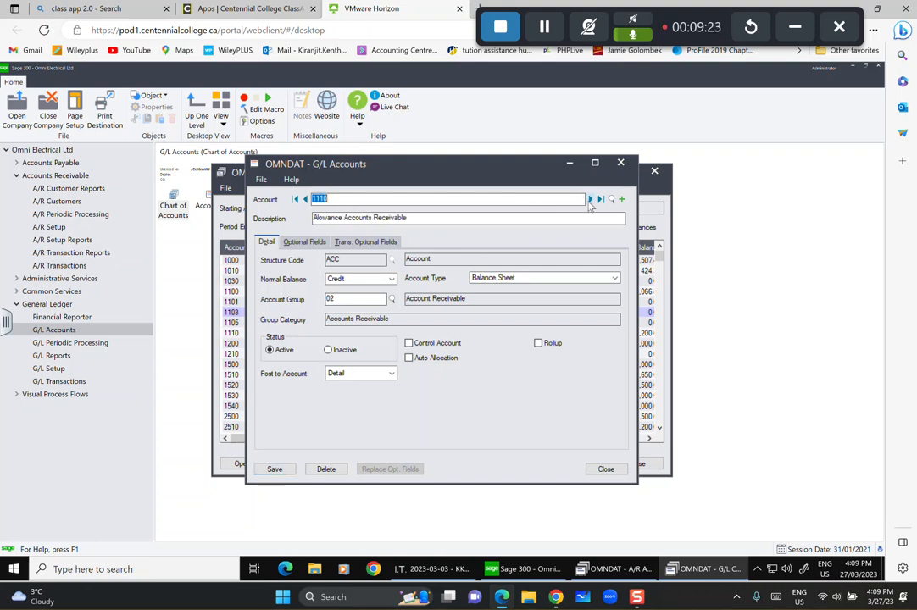
Advance past 1200 to 1210 'Inventory - Machinery Division', save it, and return to the chart.
click(590, 199)
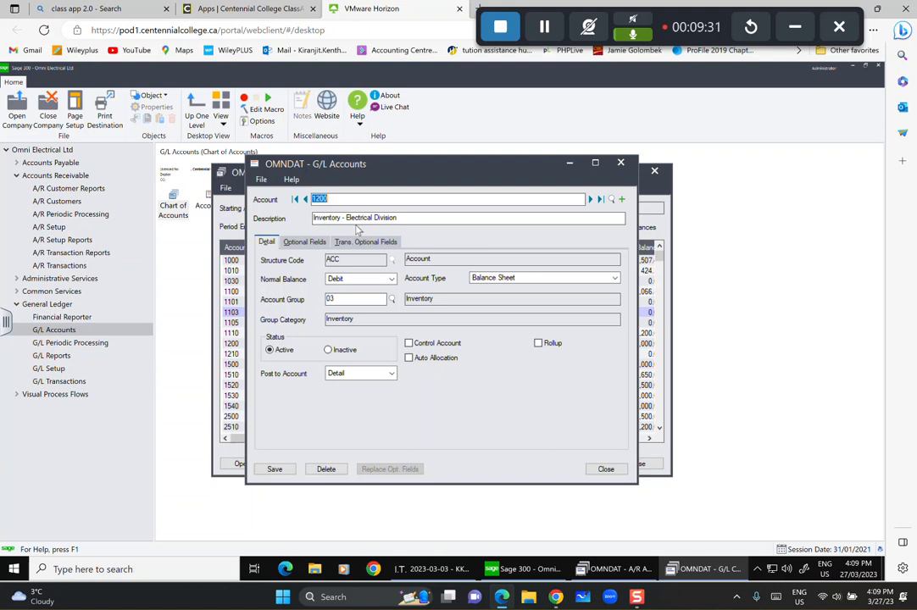
click(590, 199)
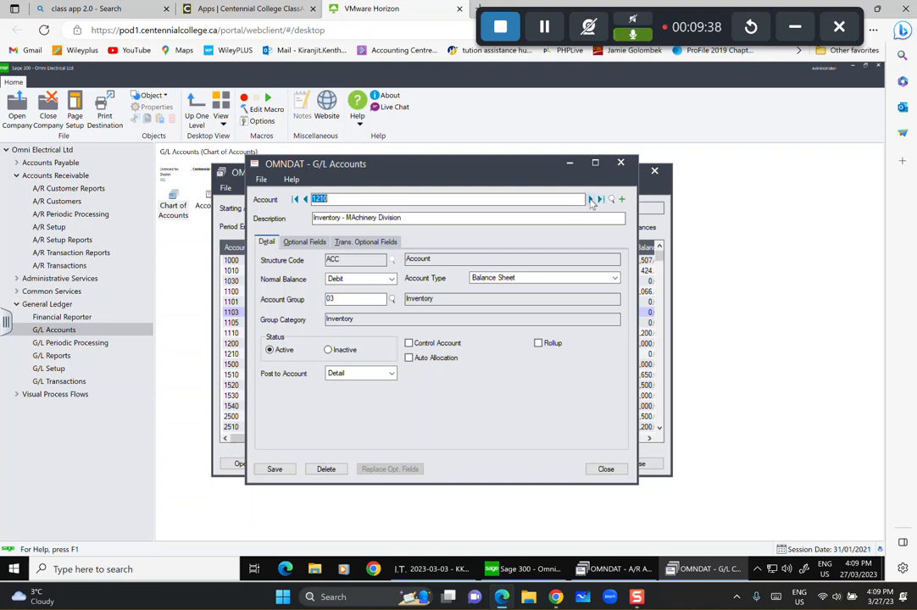
click(354, 218)
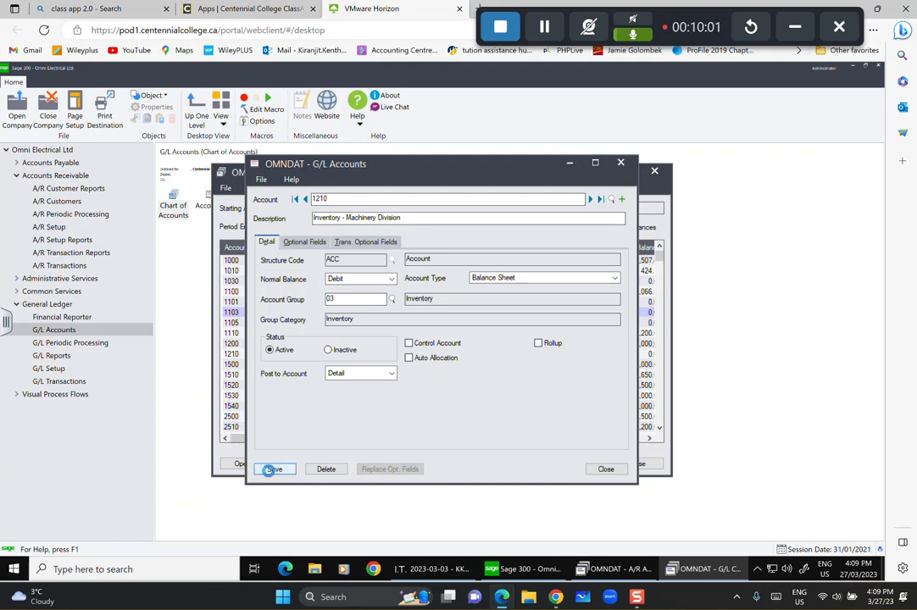
click(270, 470)
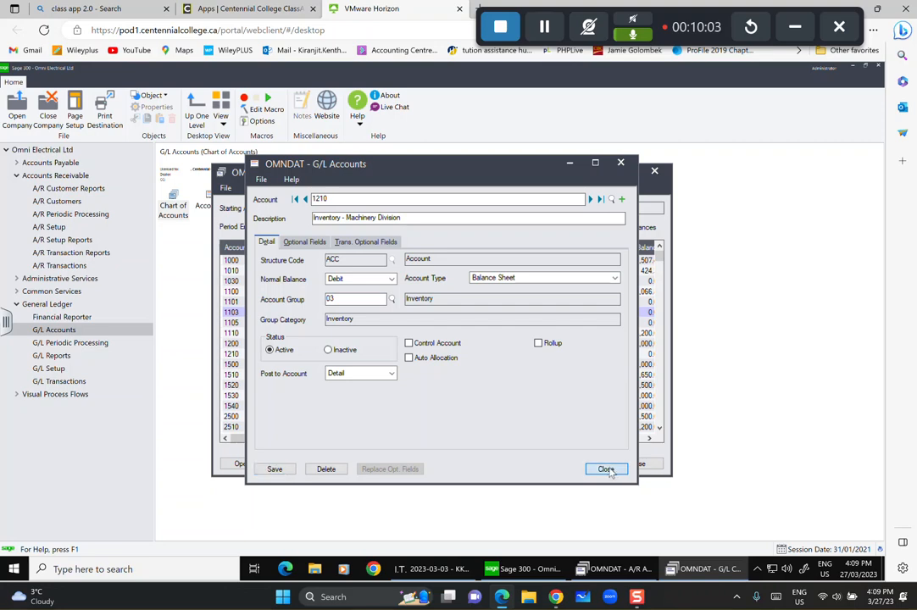
click(606, 468)
click(383, 335)
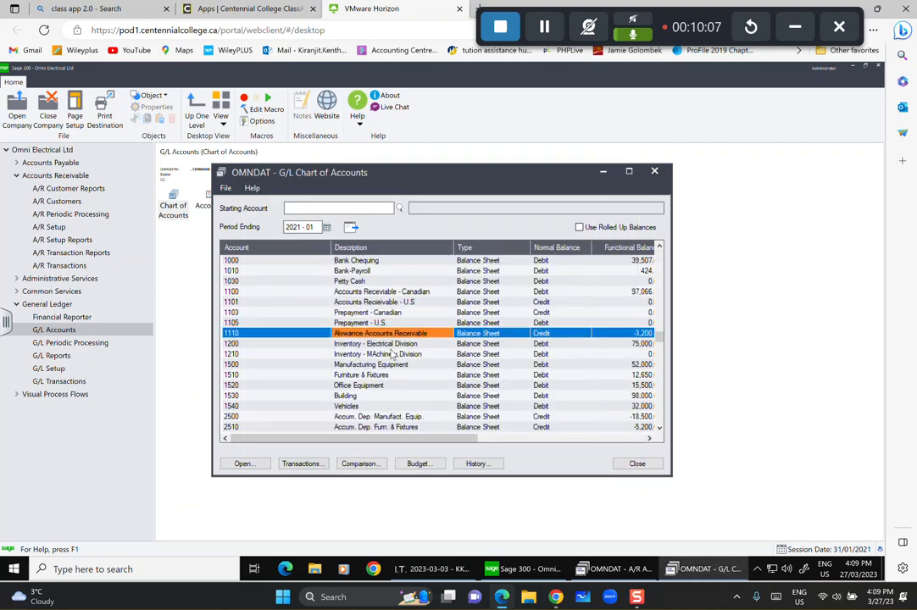
key(Down)
key(Down)
key(Down)
key(Down)
key(Down)
key(Down)
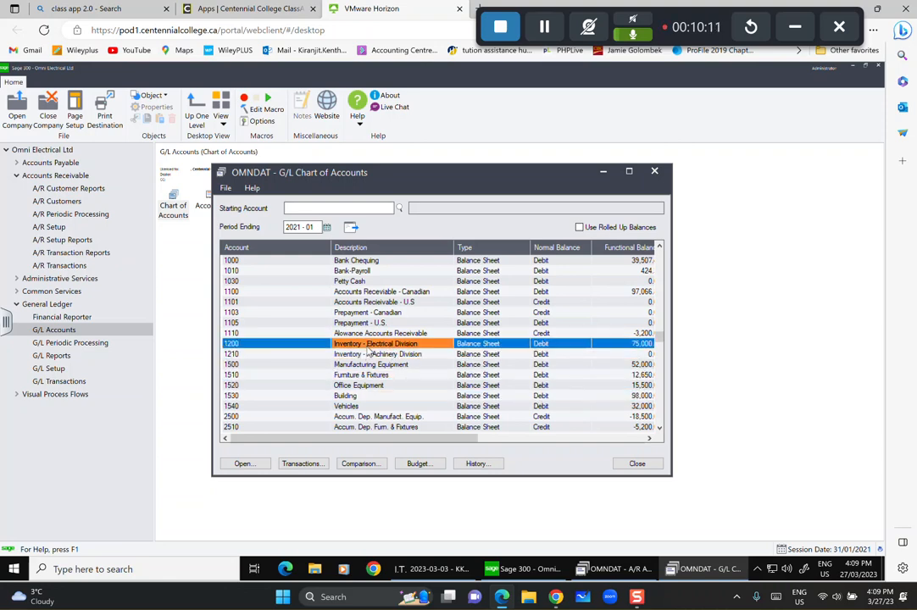
click(368, 353)
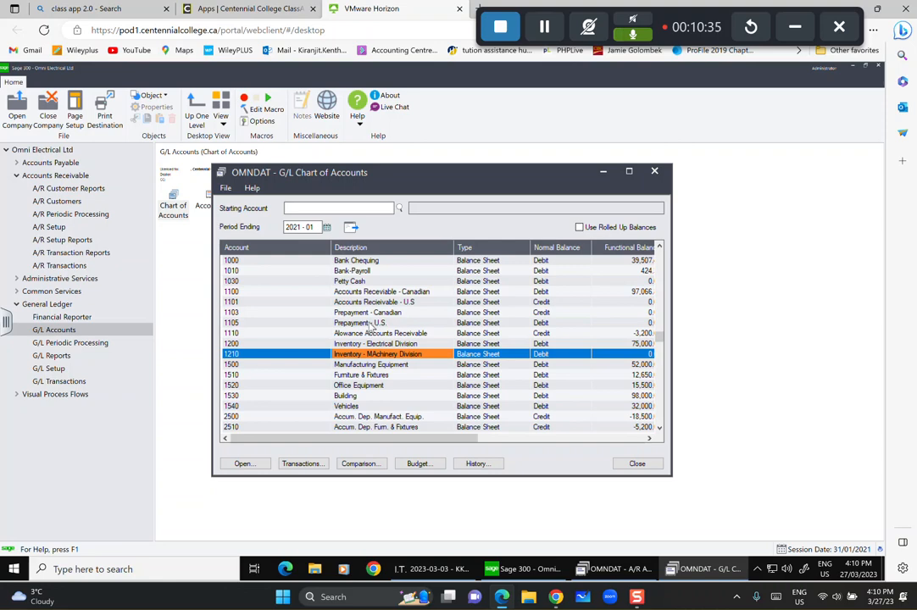
click(348, 292)
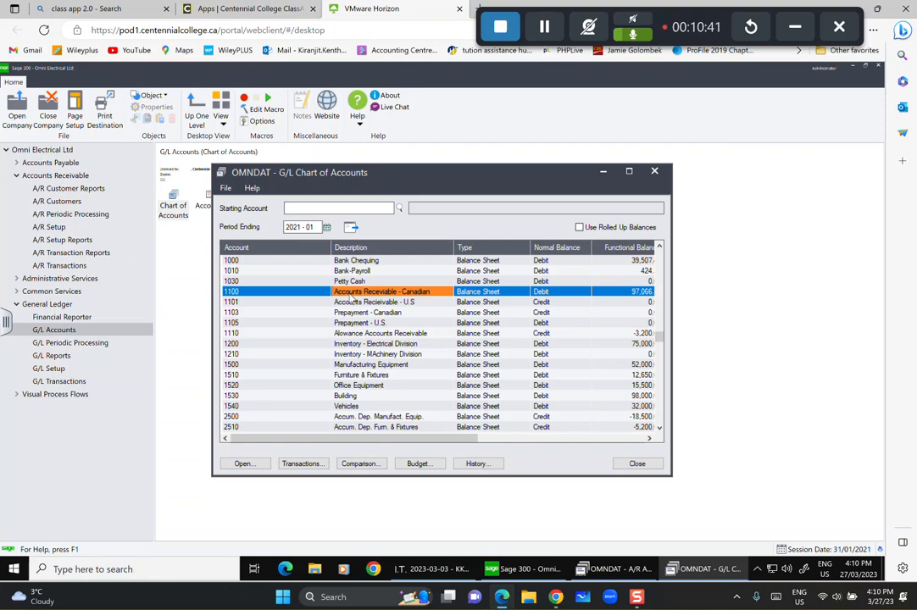
Mark account 1100 as a control account and try saving twice, dismissing the subledger errors.
double_click(350, 293)
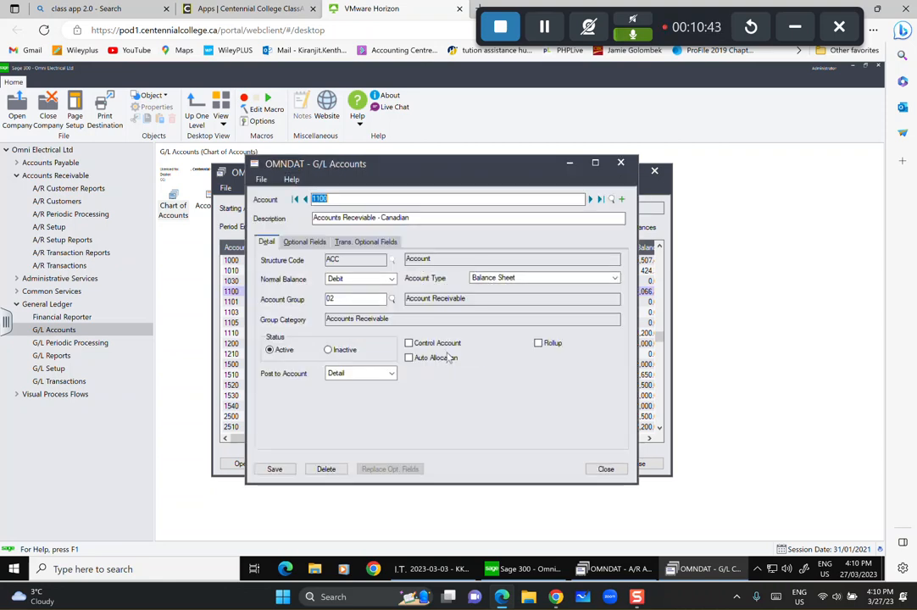
click(410, 343)
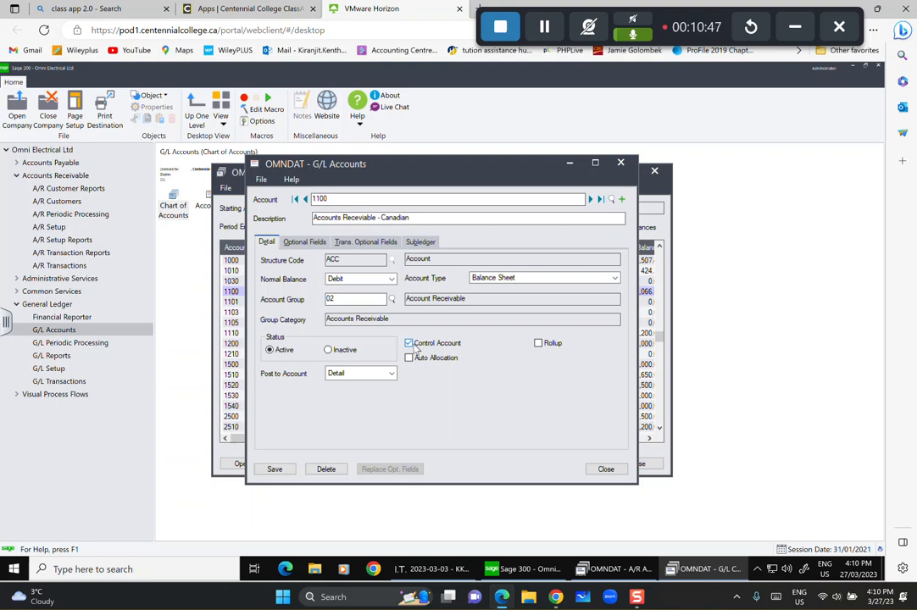
click(591, 201)
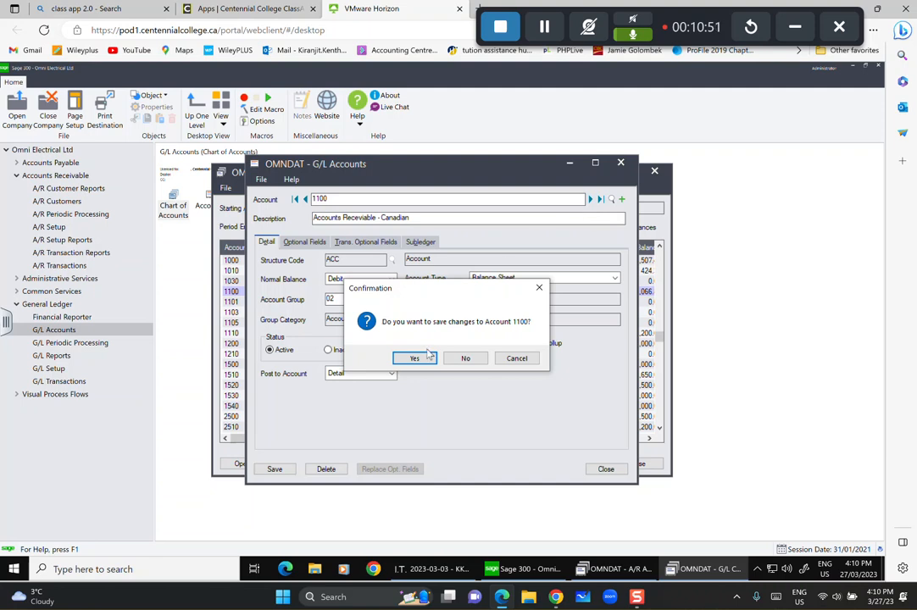
click(412, 359)
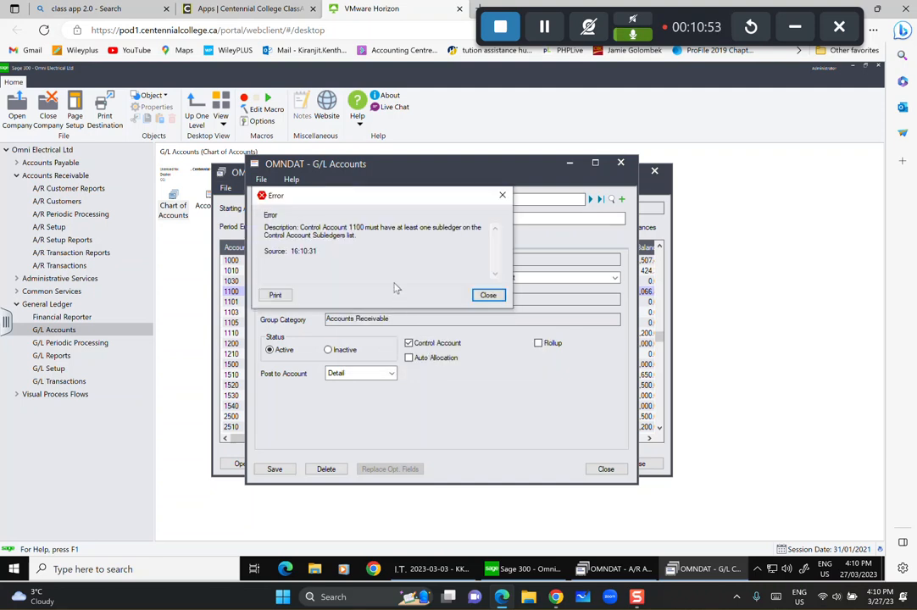
click(489, 296)
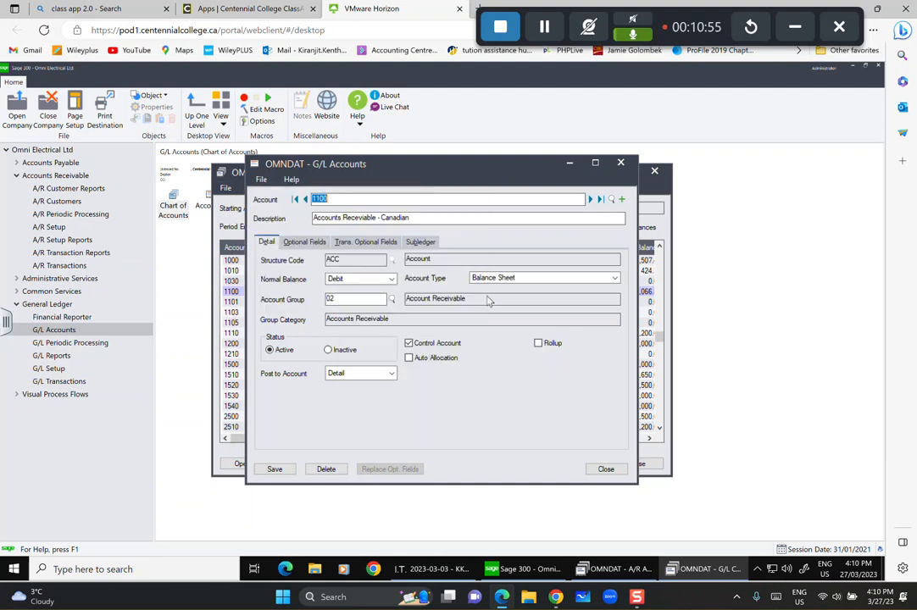
click(592, 200)
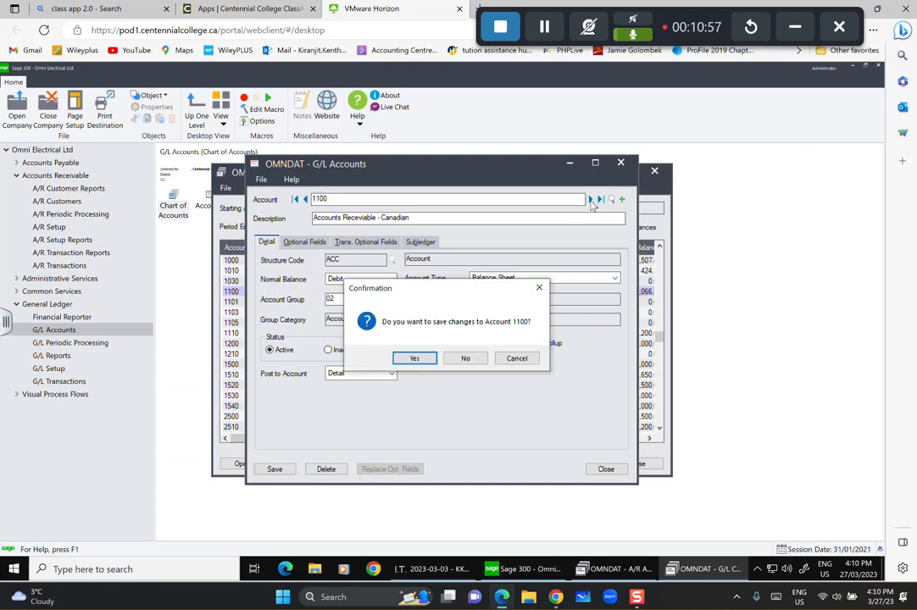
click(413, 357)
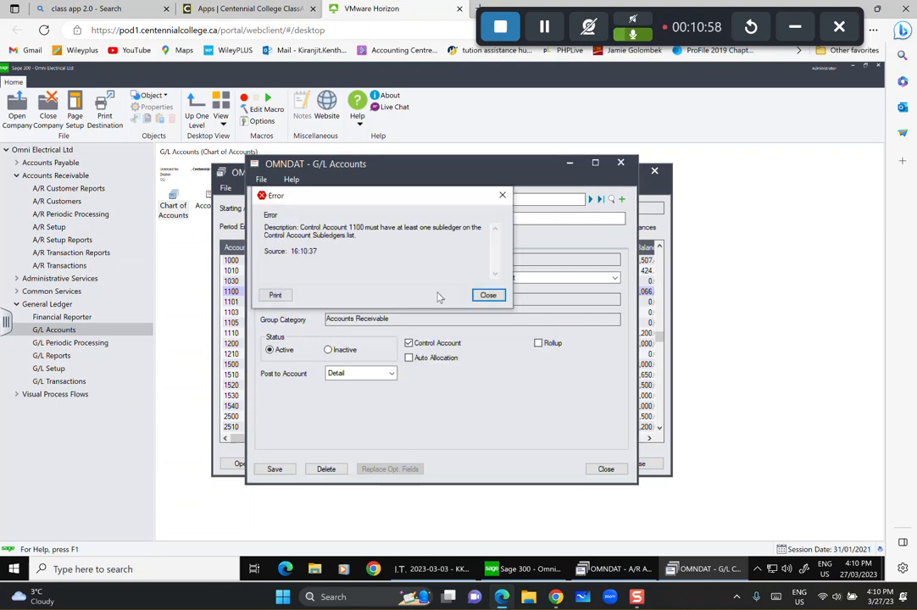
click(488, 295)
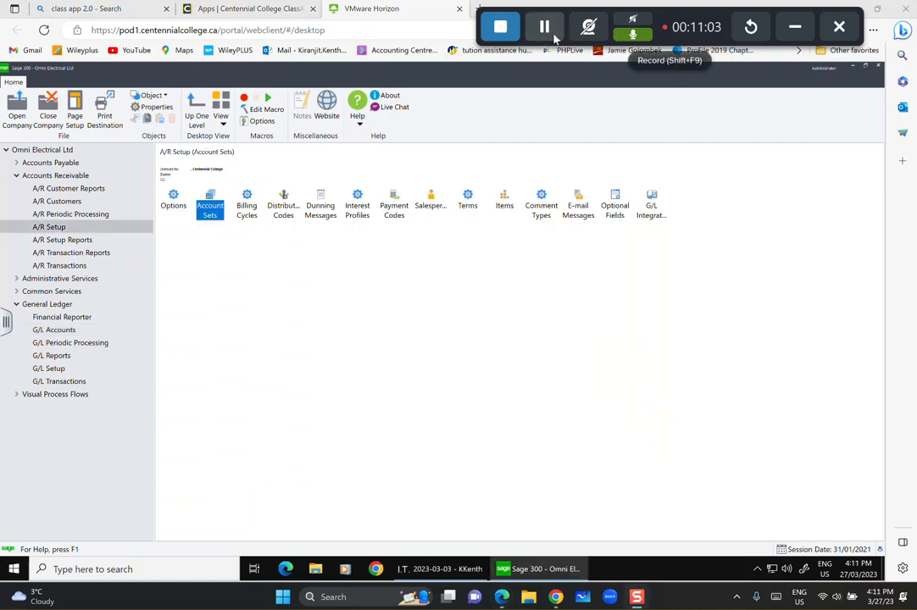
Open A/R Account Sets and browse the Receivables Control account finder without choosing an account.
double_click(212, 206)
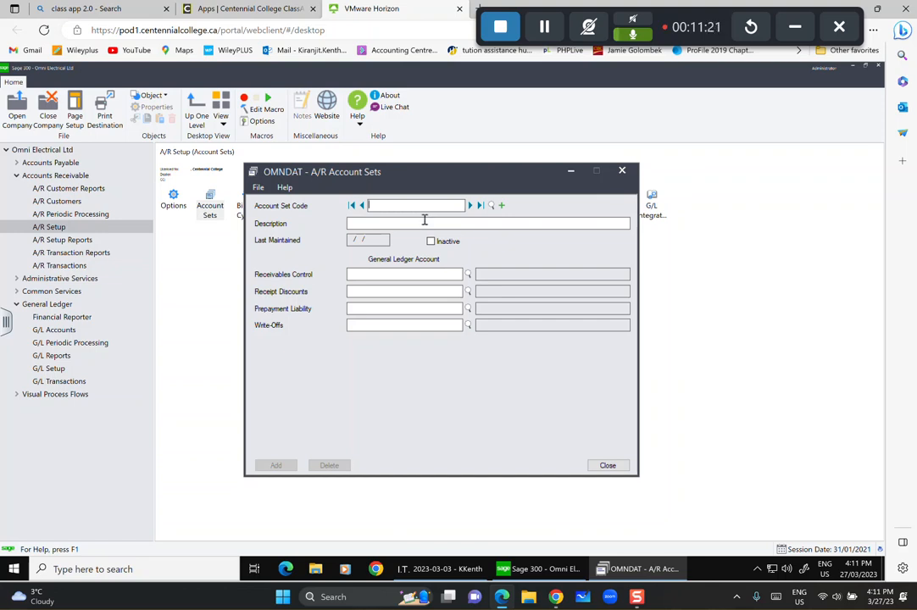
click(467, 274)
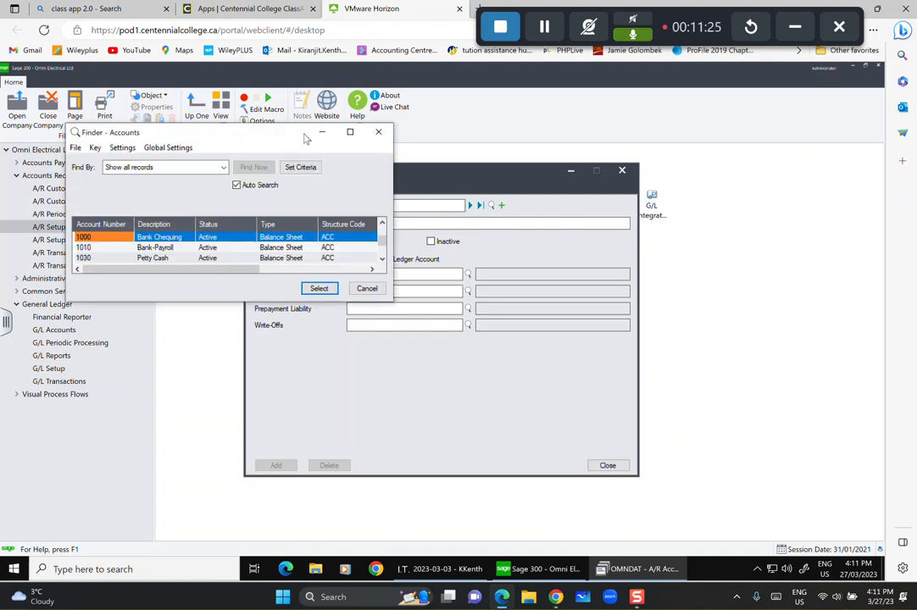
key(Down)
key(Down)
key(Down)
key(Down)
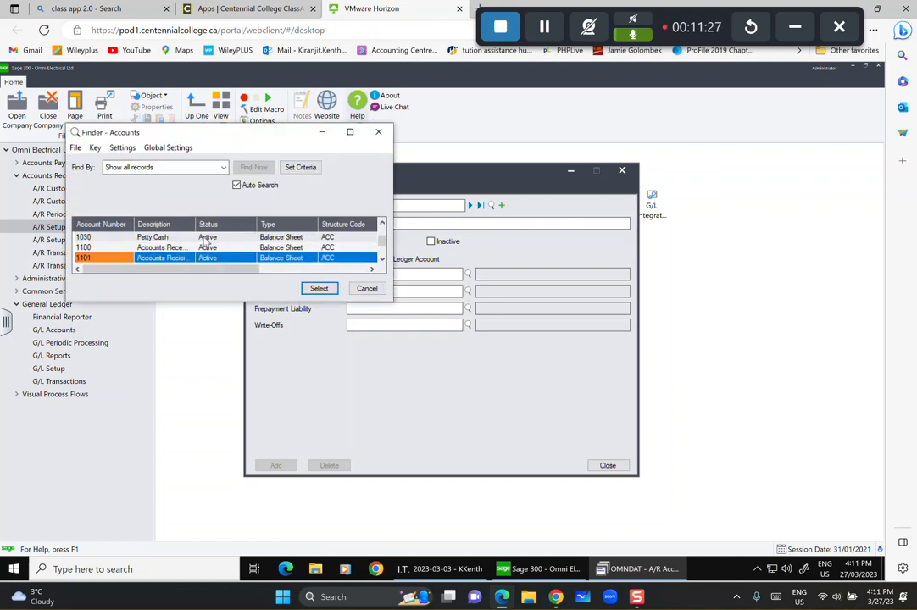
click(379, 133)
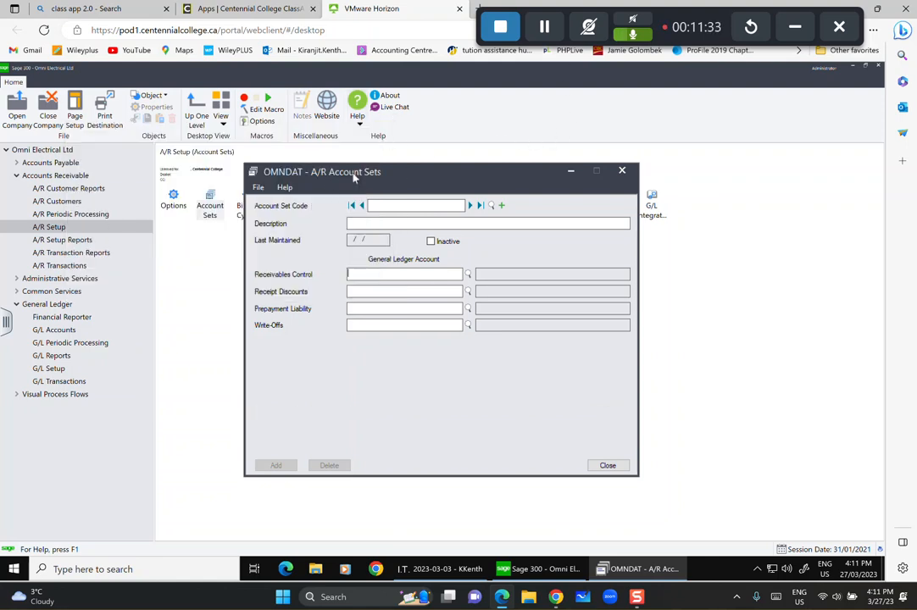
click(542, 31)
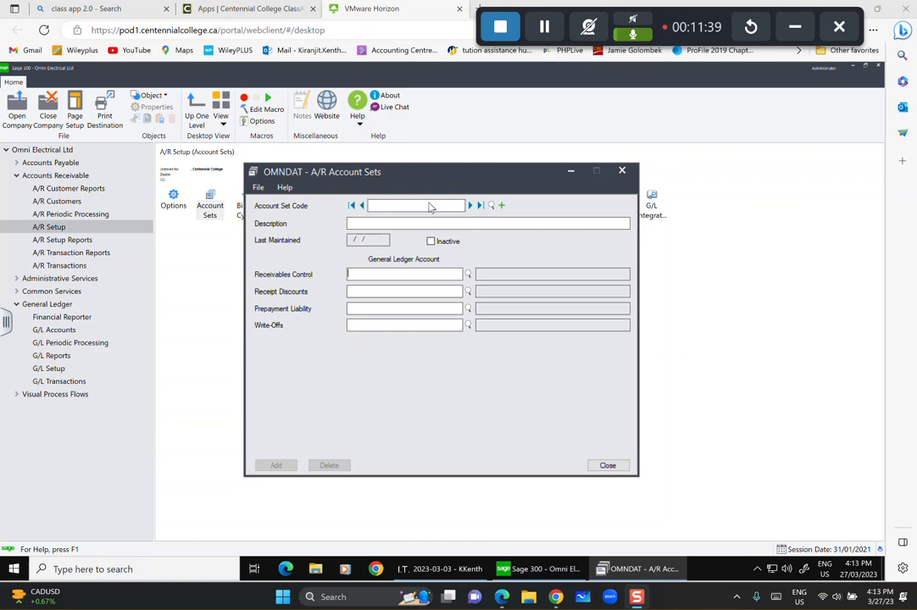
Enter account set code ECAN with description 'Canadian Customers - Electrical Division'.
click(429, 205)
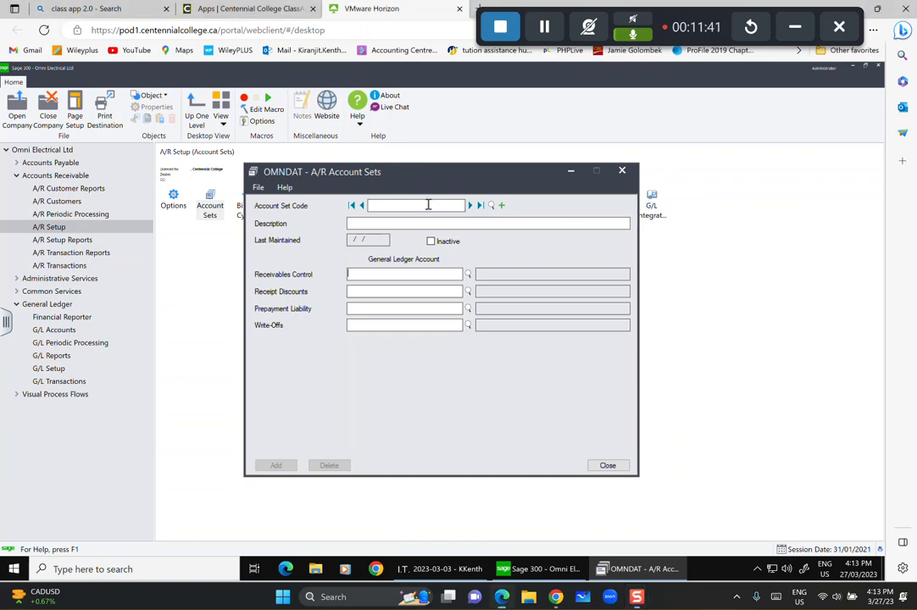
text(ECAN)
click(388, 225)
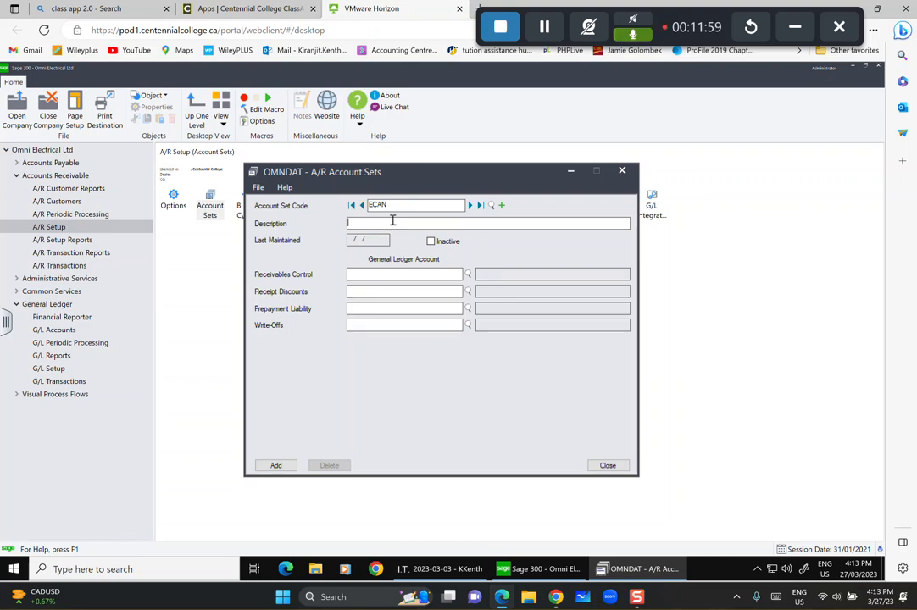
text(Can)
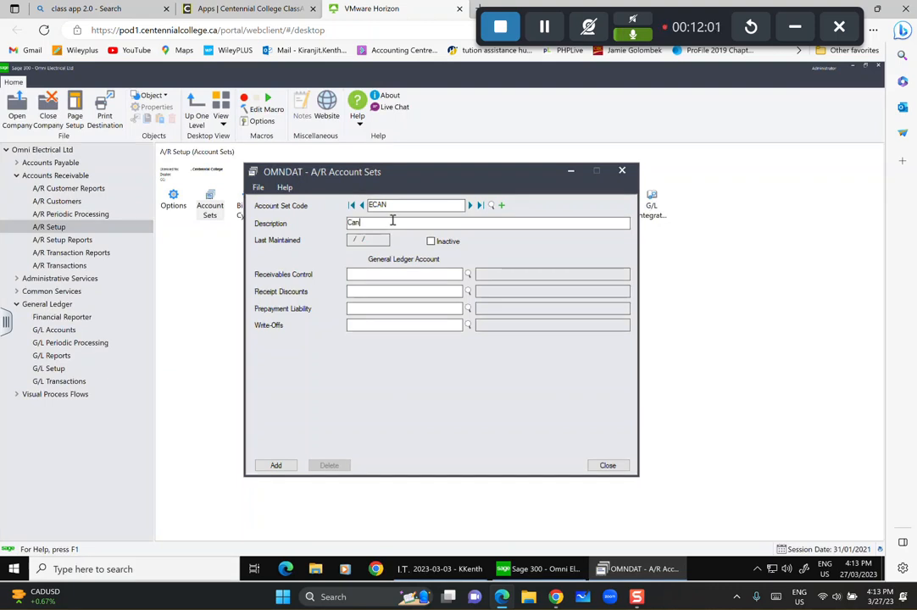
text(adian Customers )
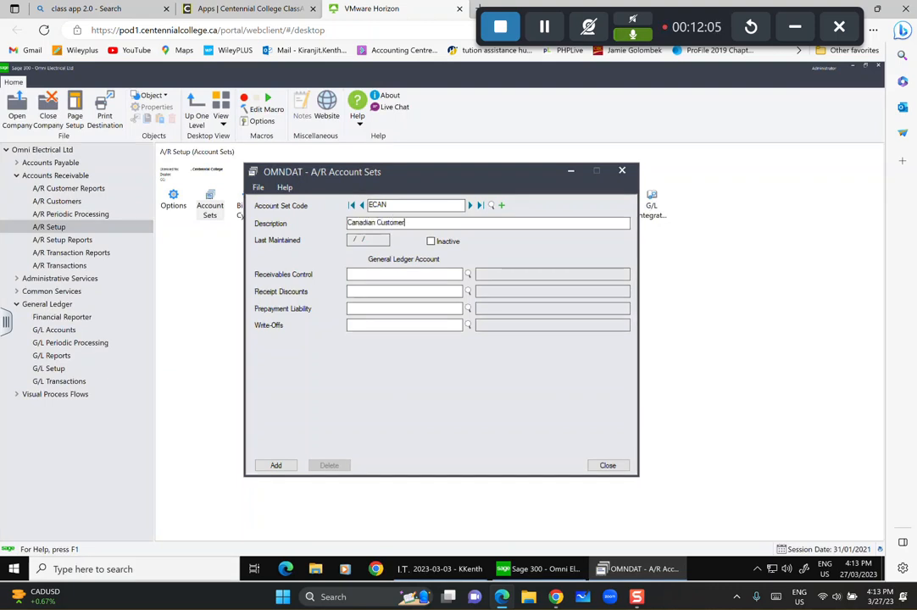
text(- Elec)
key(BackSpace)
text(ectrical)
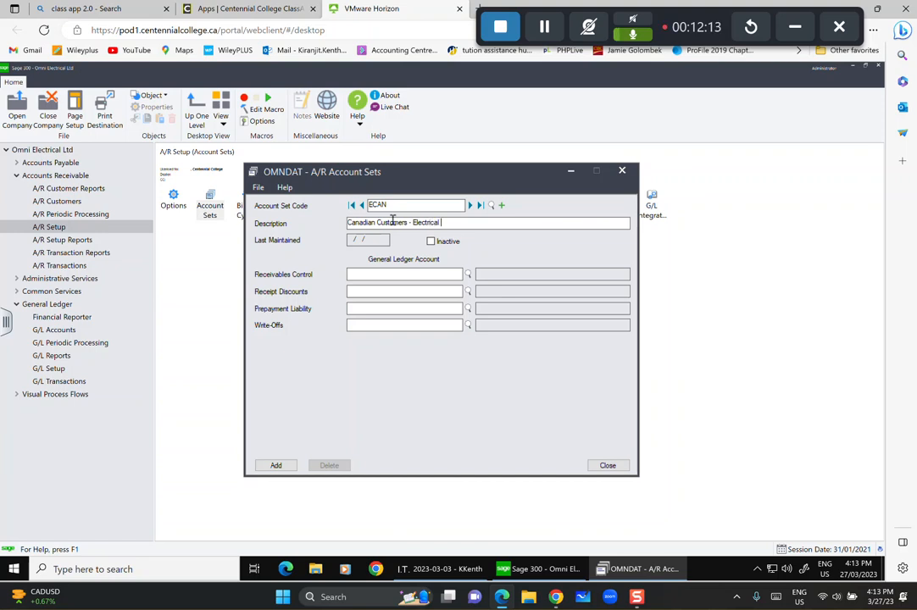
text( Division)
click(468, 274)
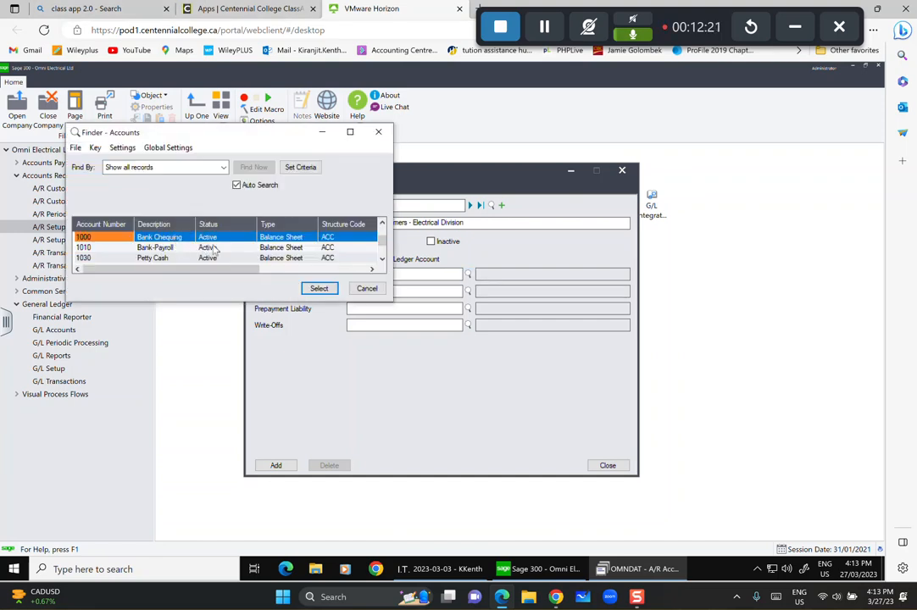
Choose 1100 Accounts Receivable - Canadian as the Receivables Control account.
key(Down)
key(Down)
key(Down)
key(Down)
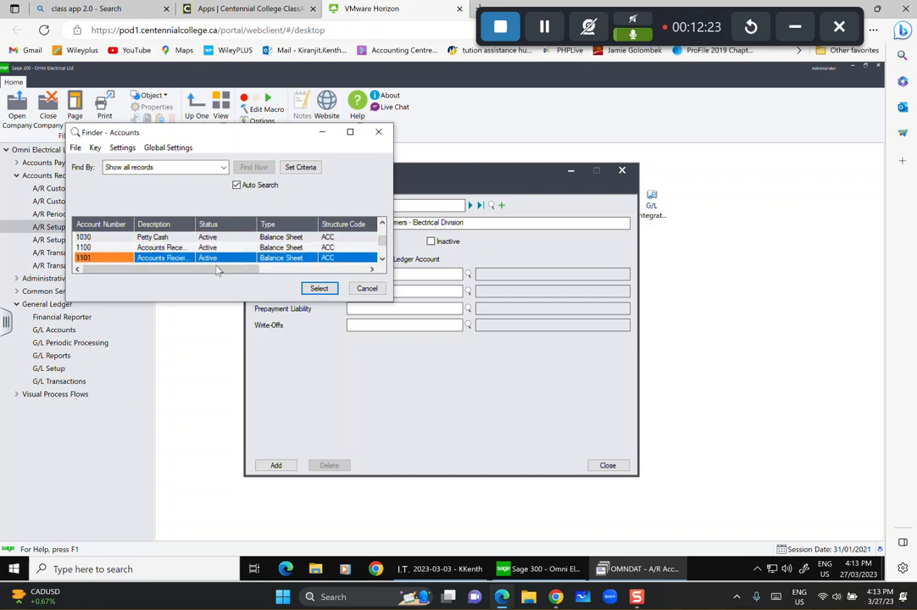
click(178, 248)
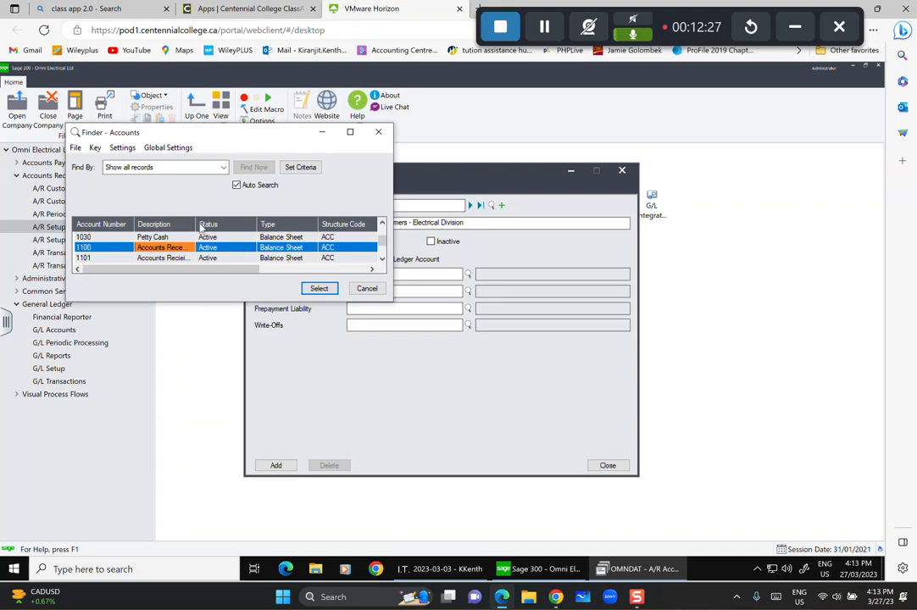
drag(196, 222, 227, 219)
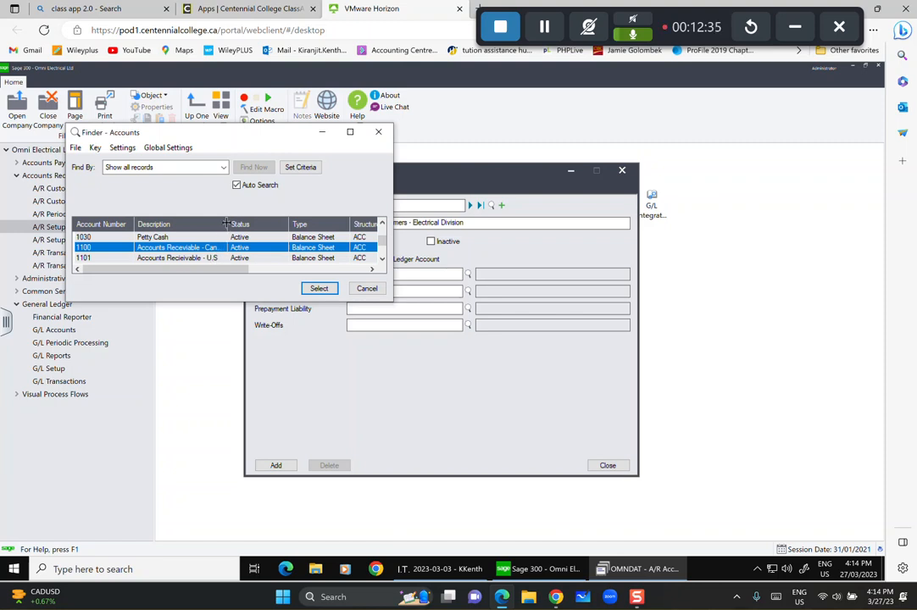
drag(227, 224, 245, 223)
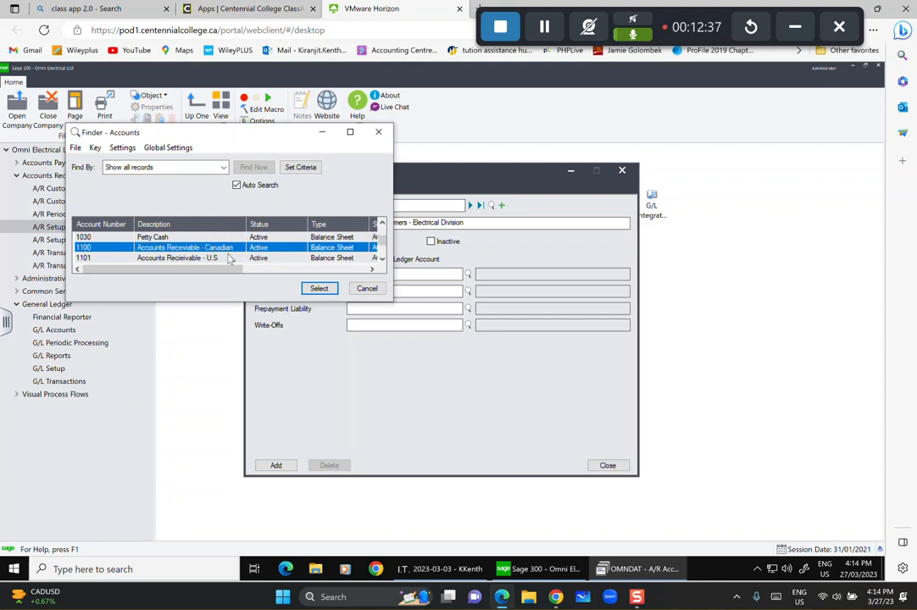
click(316, 289)
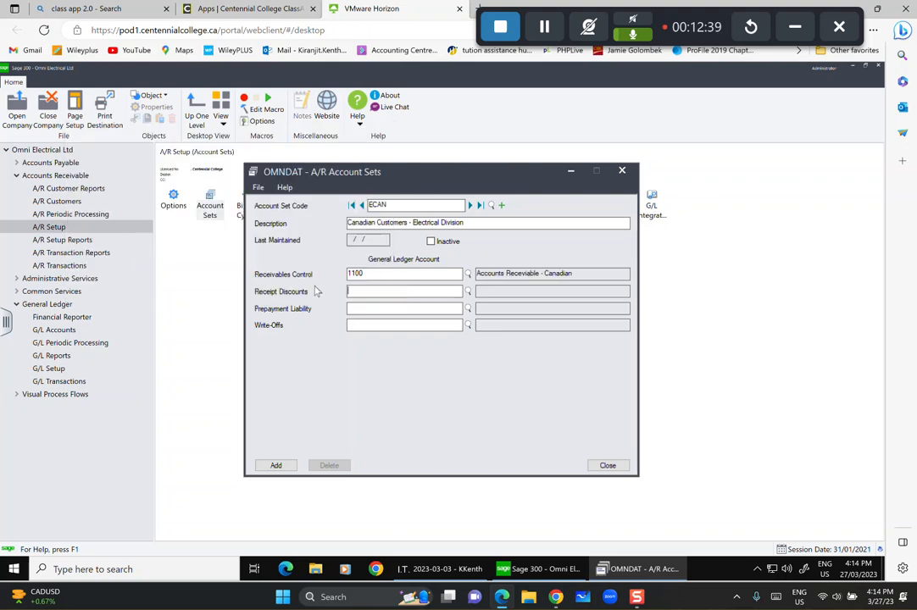
Set Receipt Discounts to 4600-100 Sales Discounts Returns.
click(467, 291)
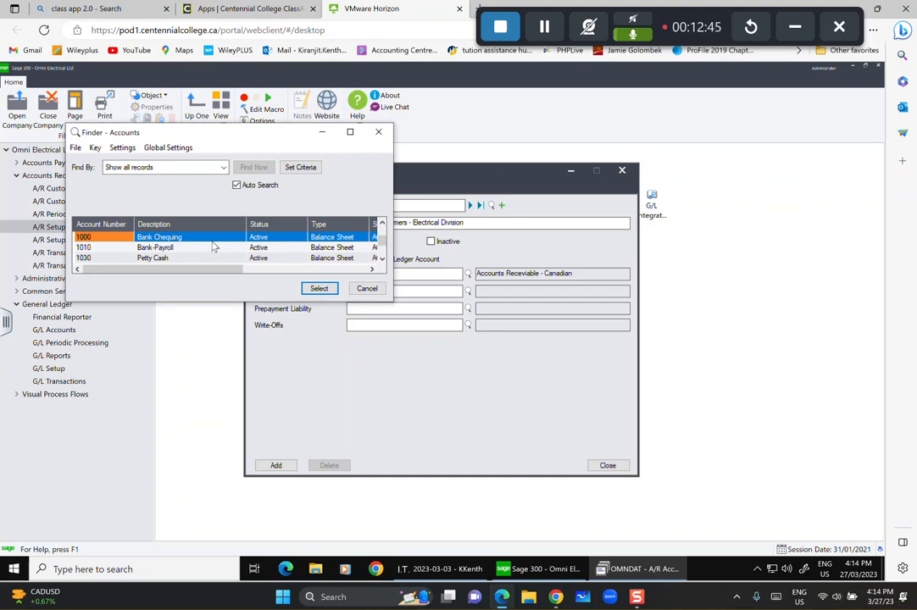
key(Down)
key(Down)
key(Down)
key(Down)
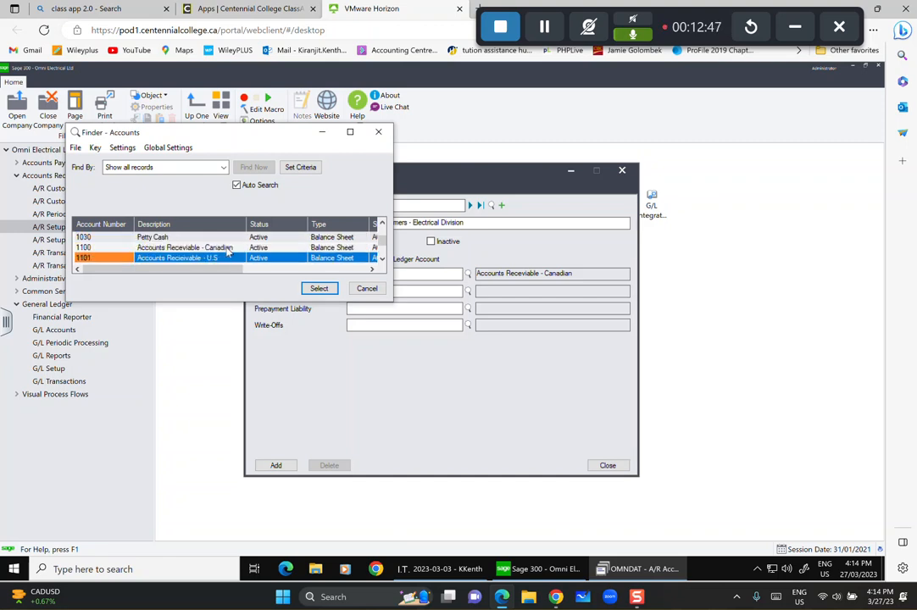
key(Down)
key(Down)
key(Down)
key(Down)
key(Down)
key(Down)
key(Down)
key(Down)
key(Down)
key(Down)
key(Down)
key(Down)
key(Down)
key(Down)
key(Down)
key(Down)
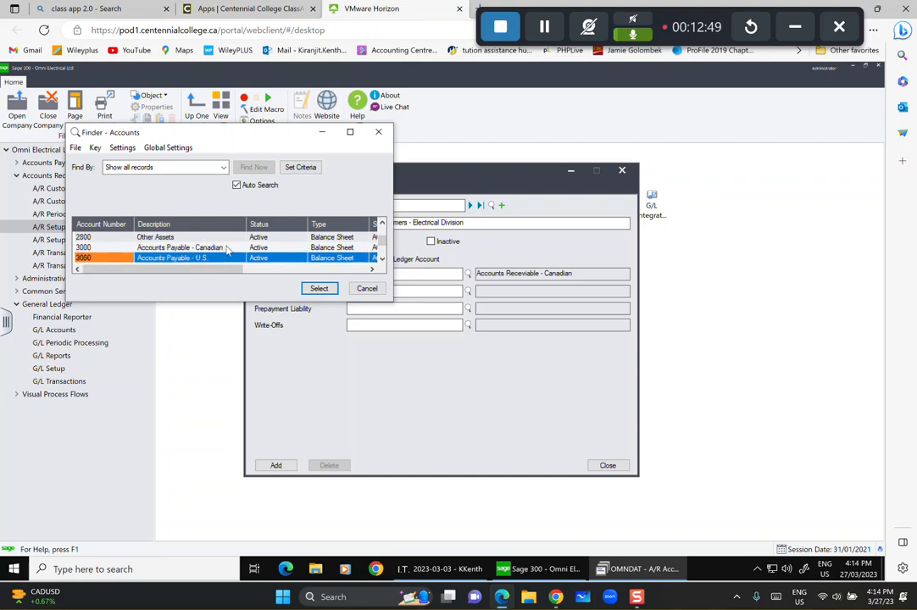
key(Down)
key(Down)
key(Down)
key(Down)
key(Down)
key(Down)
key(Down)
key(Down)
key(Down)
key(Down)
key(Down)
key(Down)
key(Down)
key(Down)
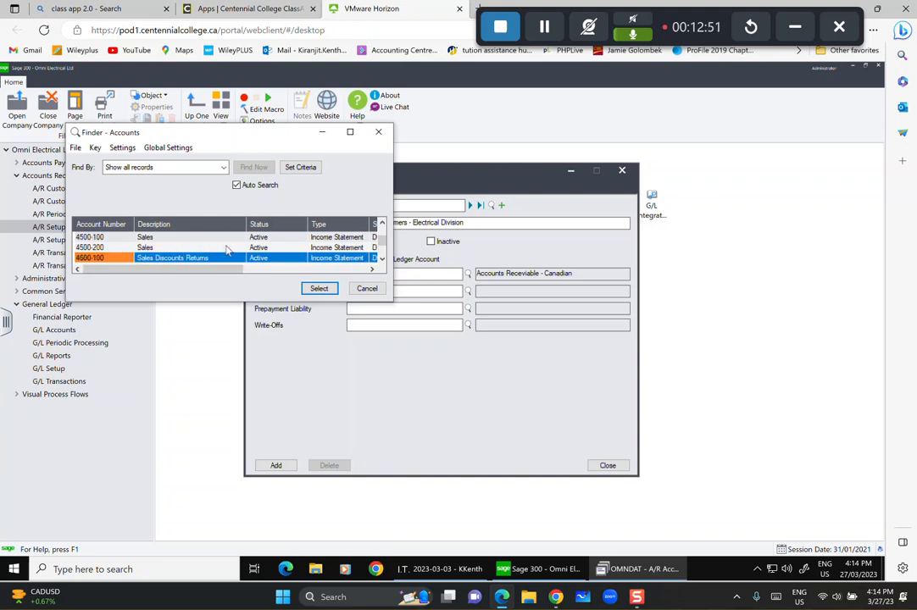
key(Down)
key(Down)
key(Down)
key(Up)
key(Up)
key(Up)
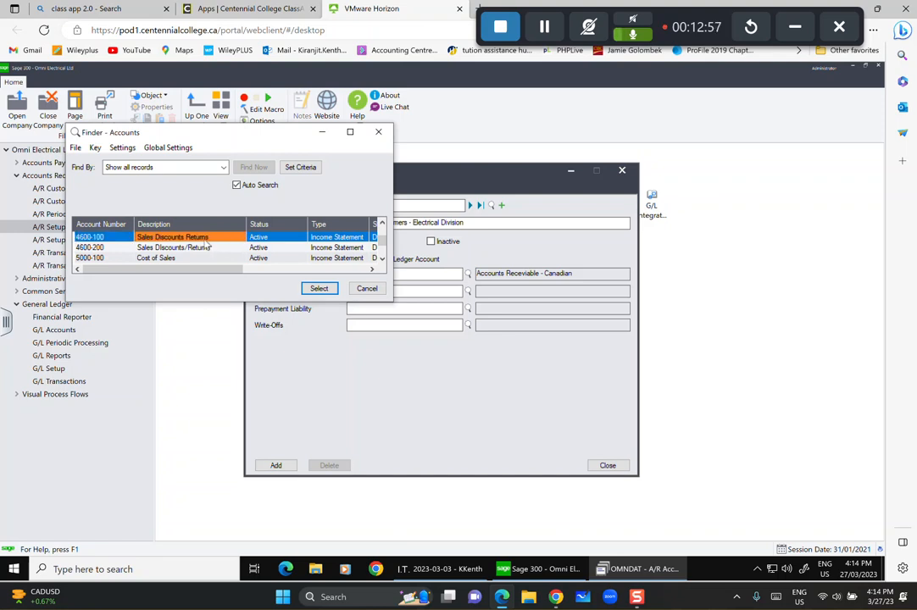
click(310, 290)
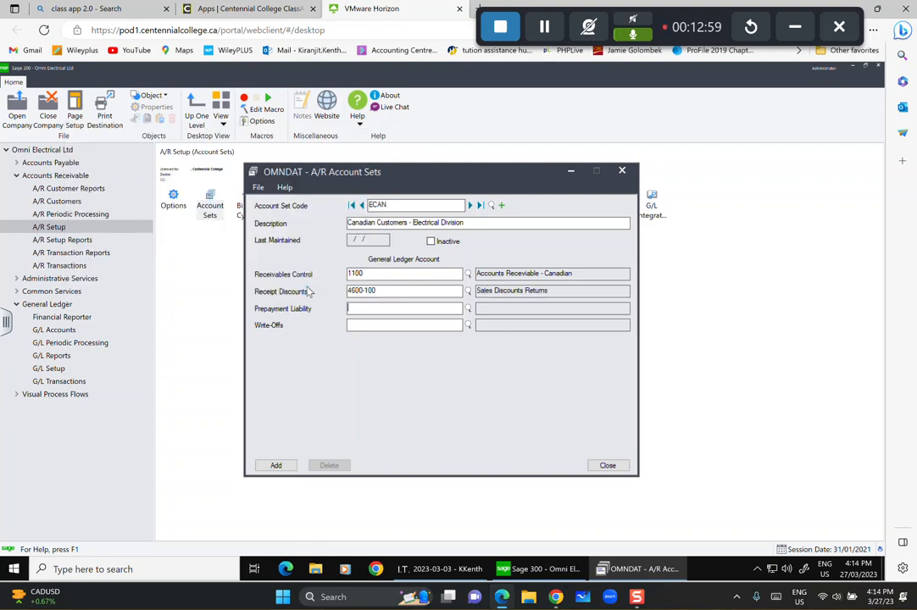
Set Prepayment Liability to 1103 Prepayment - Canadian.
click(467, 309)
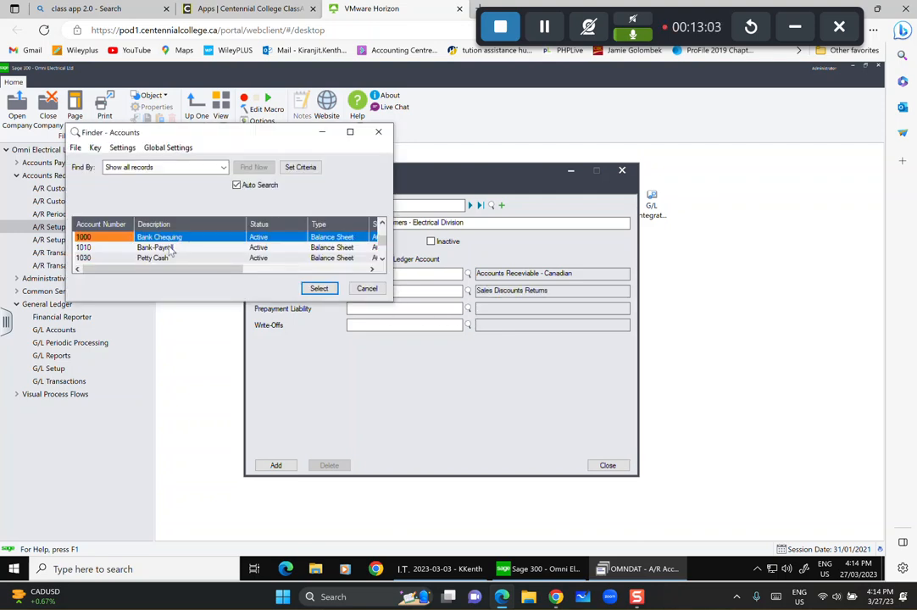
key(Down)
key(Down)
key(Down)
key(Down)
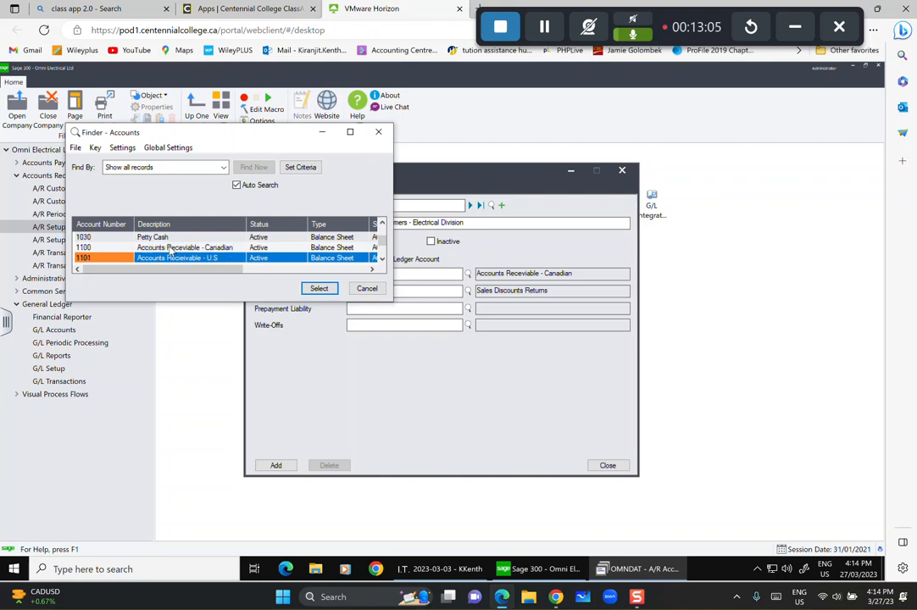
key(Down)
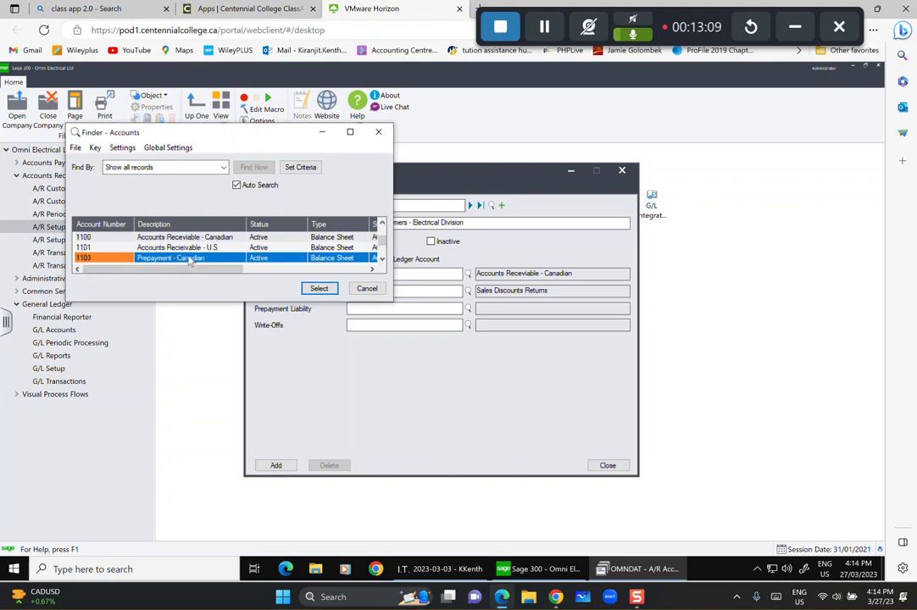
click(329, 291)
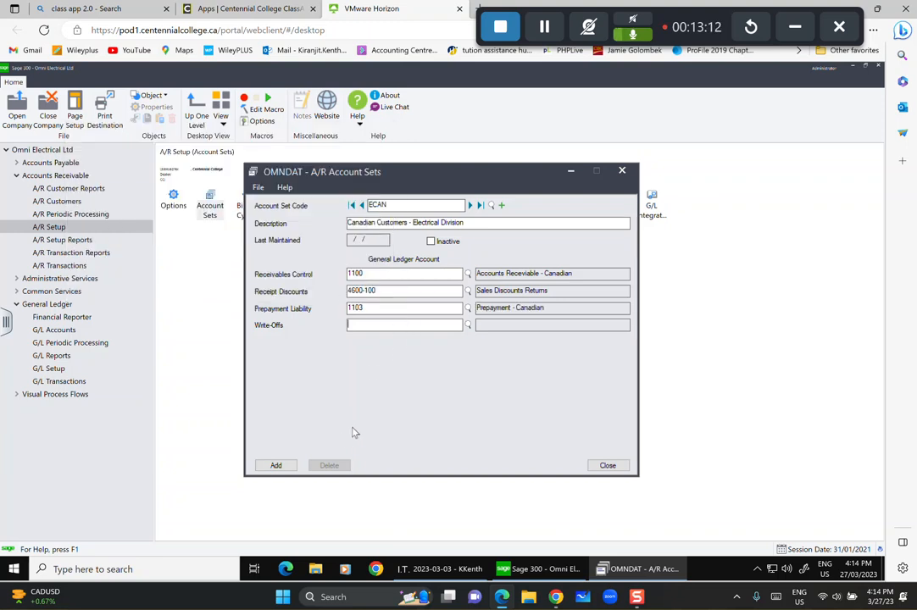
Set Write-Offs to 6215-100 Bad Debt Expense and add the ECAN account set.
click(466, 325)
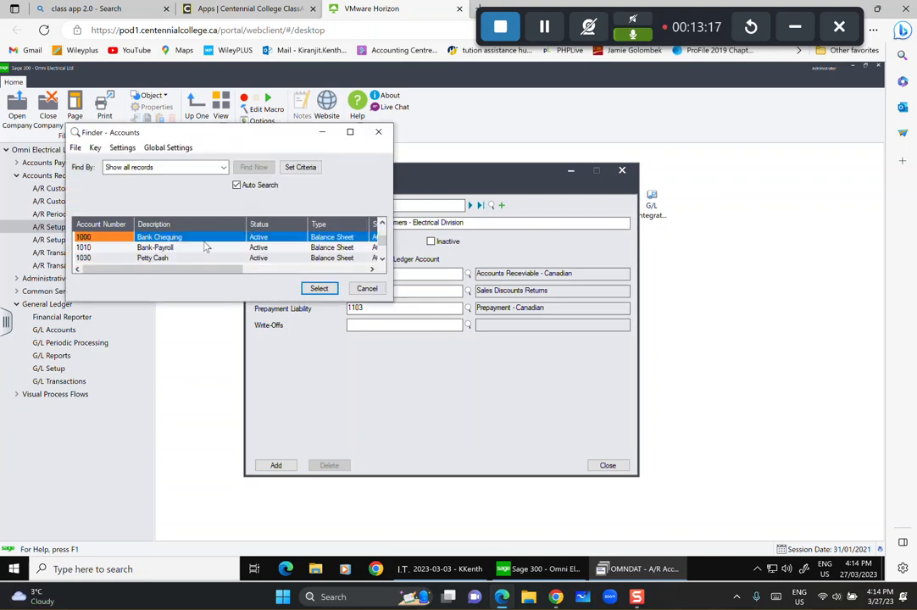
key(Down)
key(Down)
key(Down)
key(Down)
key(Down)
key(Down)
key(Down)
key(Down)
key(Down)
key(Down)
key(Down)
key(Down)
key(Down)
key(Down)
key(Down)
key(Down)
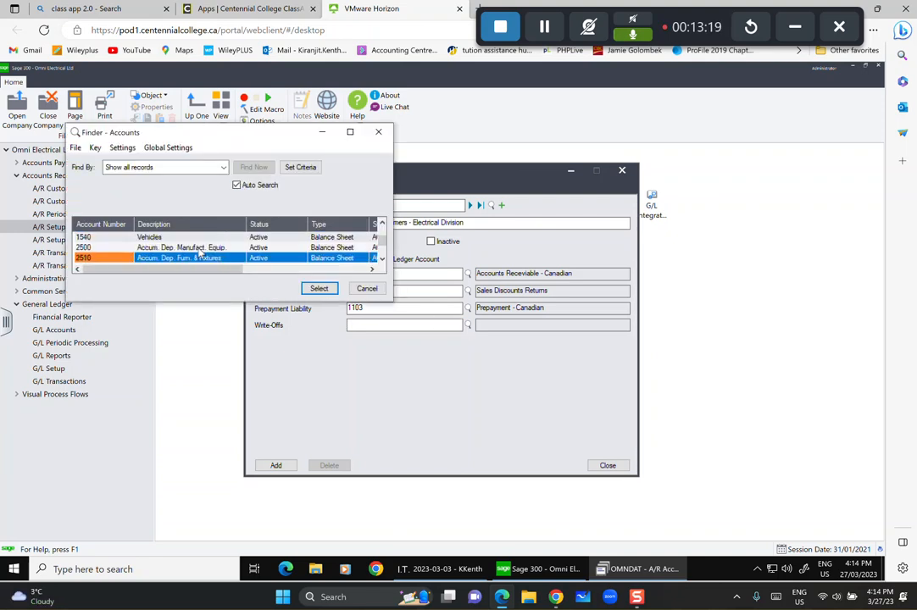
key(Down)
key(Down)
key(Down)
key(Down)
key(Down)
key(Down)
key(Down)
key(Down)
key(Down)
key(Down)
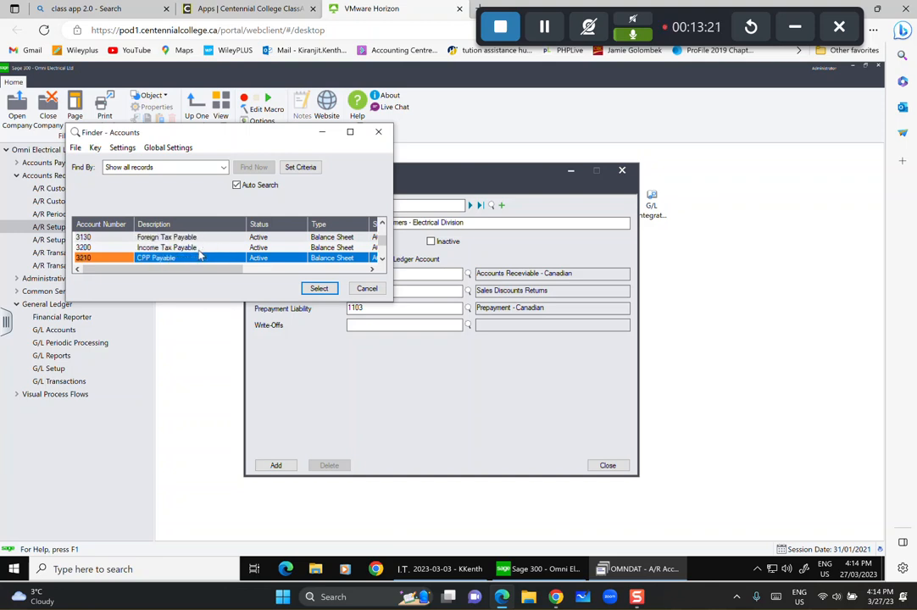
key(Down)
key(Down)
key(Down)
key(Down)
key(Down)
key(Down)
key(Down)
key(Down)
key(Down)
key(Down)
key(Down)
key(Down)
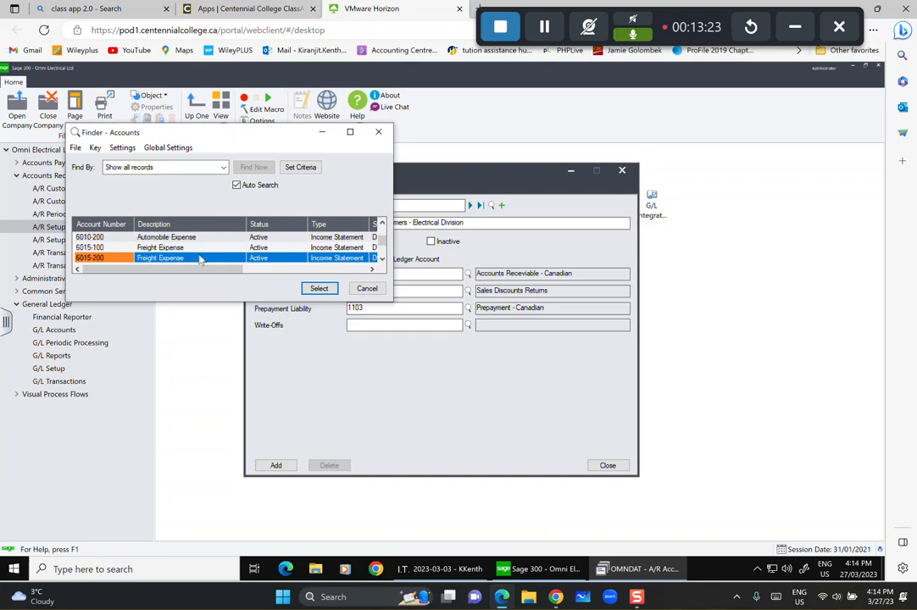
key(Down)
key(Down)
key(Down)
key(Down)
key(Down)
key(Down)
key(Down)
key(Down)
key(Down)
key(Down)
key(Down)
key(Down)
key(Down)
key(Down)
key(Down)
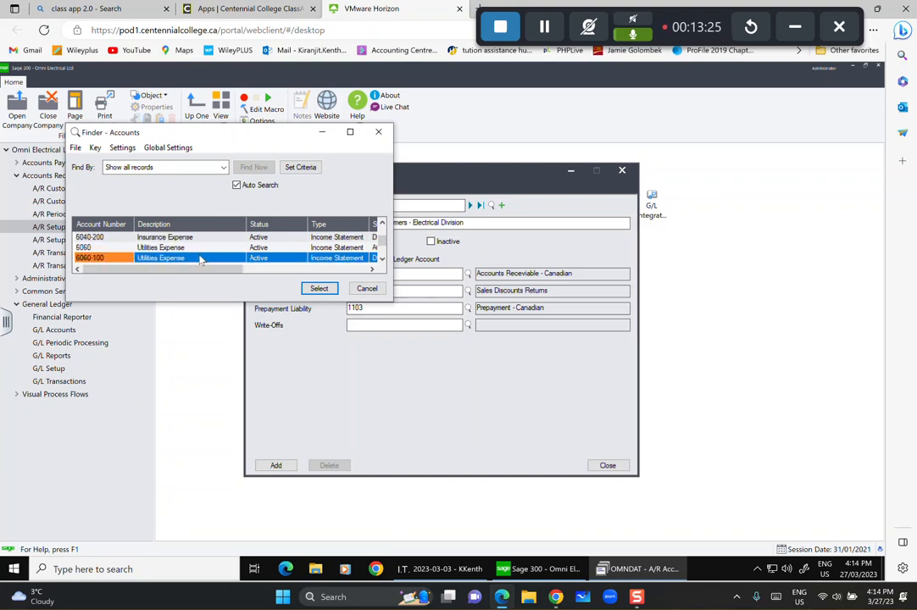
key(Down)
key(Down)
key(Down)
key(Down)
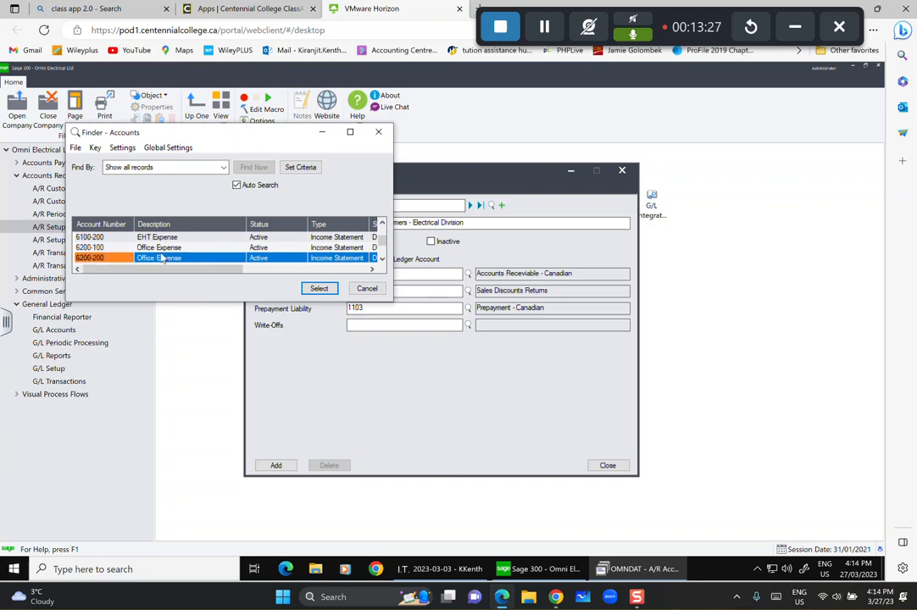
key(Down)
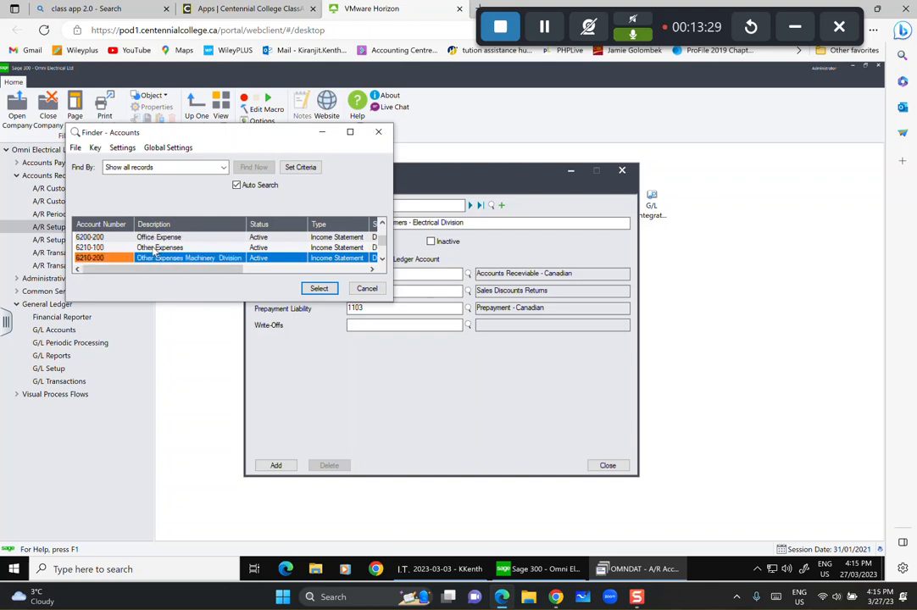
key(Down)
click(156, 261)
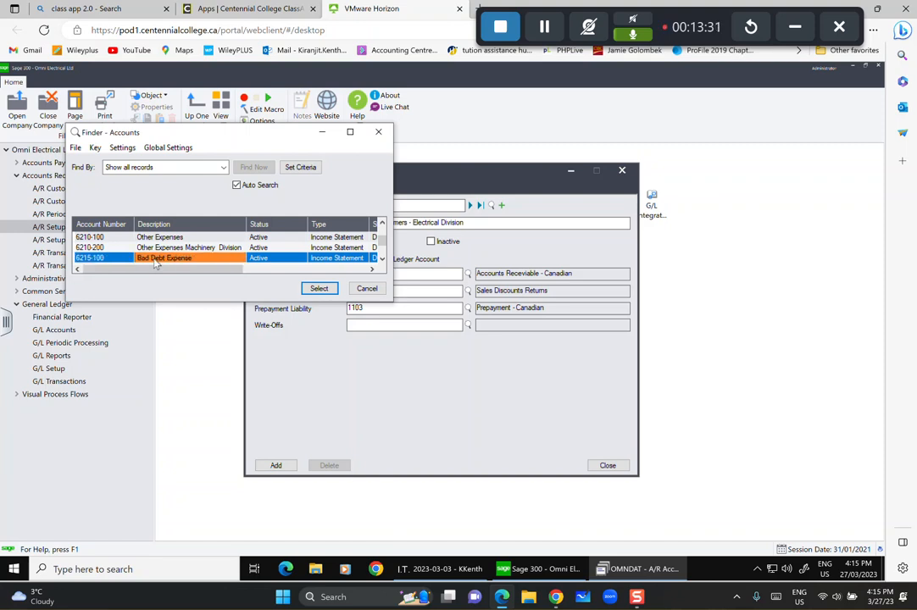
click(318, 288)
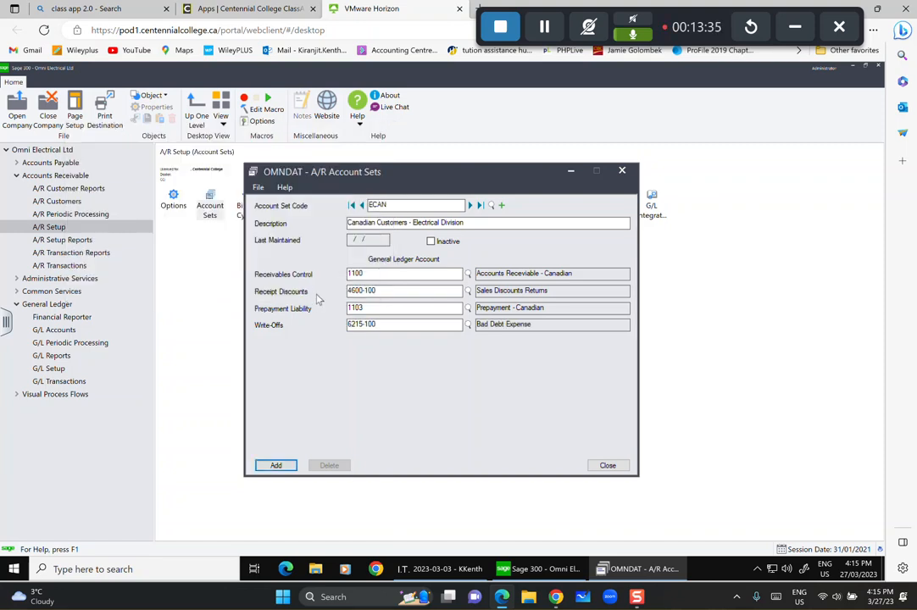
click(277, 466)
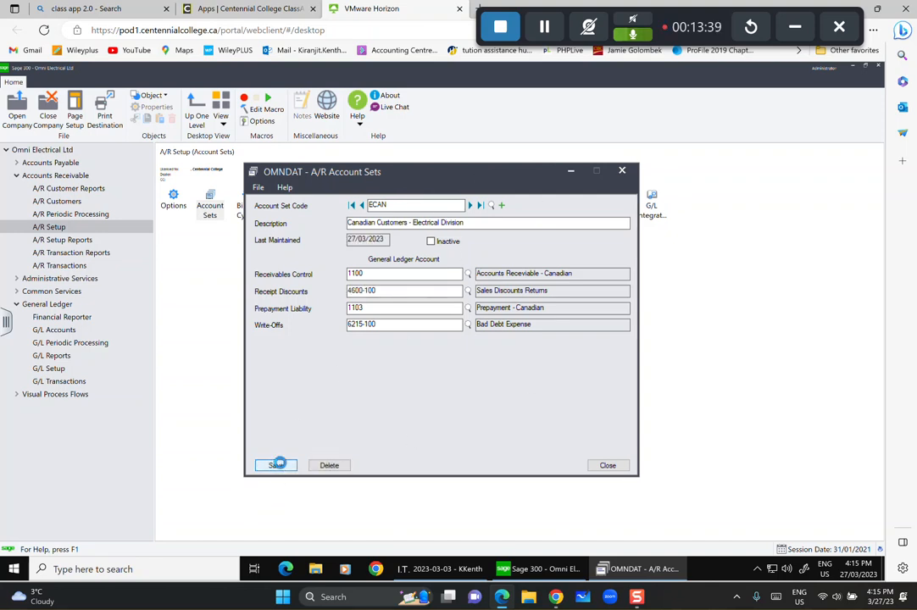
Start new account set EUS described 'U.s. Customers - Electrical Division'.
click(502, 206)
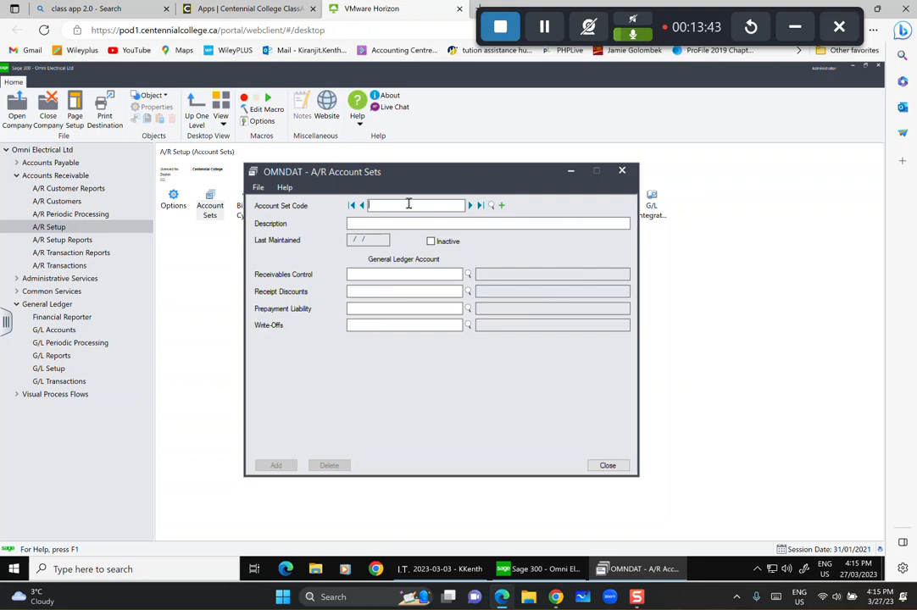
text(EUS)
click(428, 221)
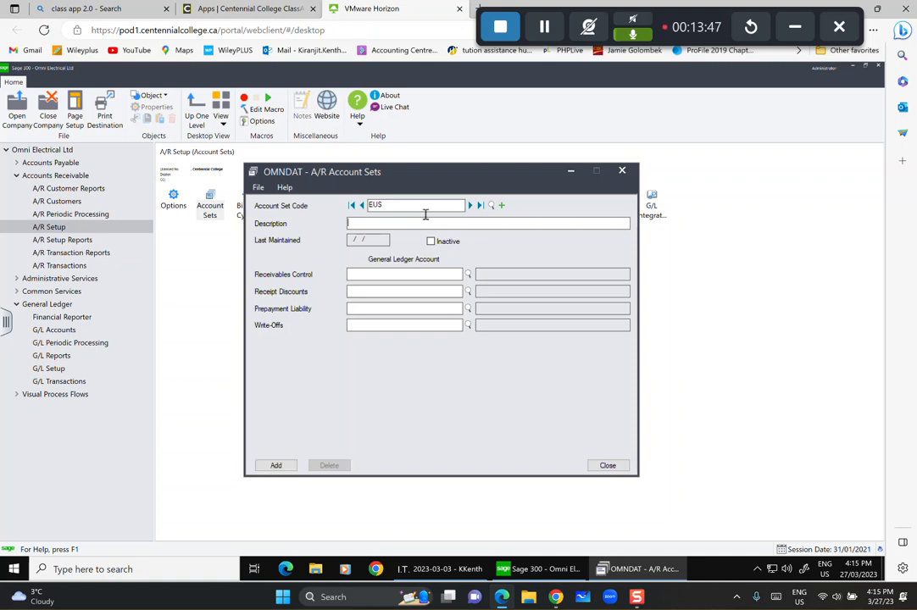
text(U.s. Customers )
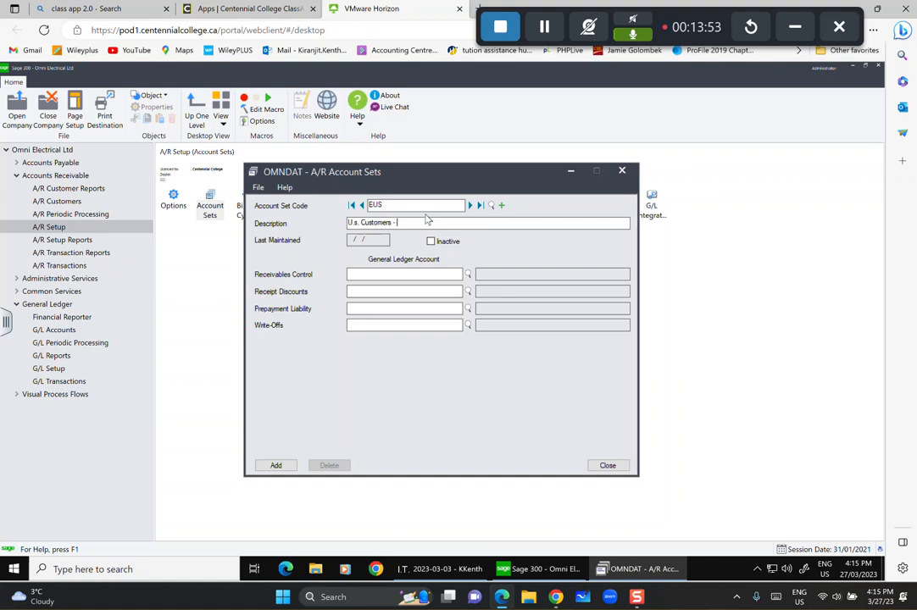
text(- Electrical Division)
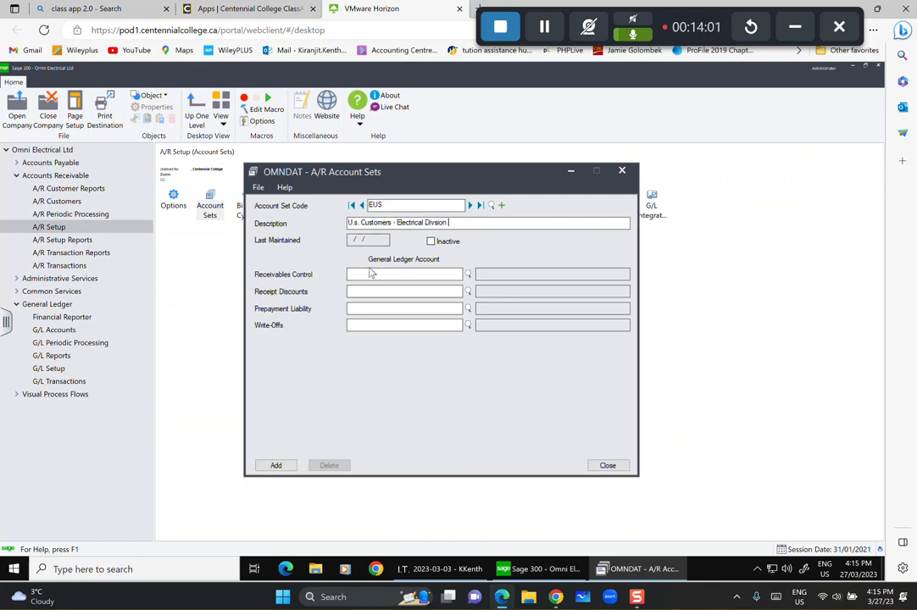
Assign accounts 1101, 4600-100, 1105 and 6215-100, add the set, and clear the form.
click(448, 271)
text(1101)
click(400, 292)
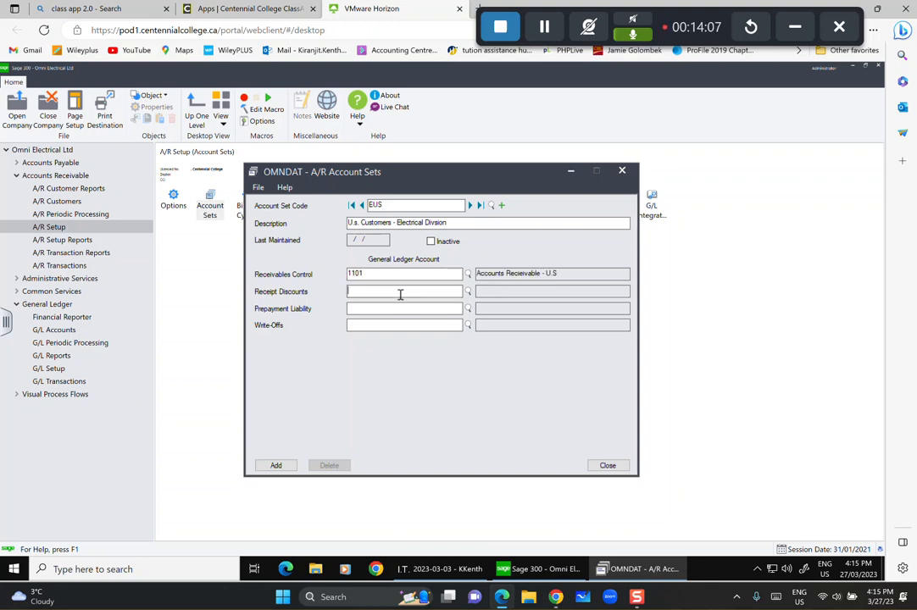
text(4600100)
click(391, 307)
text(11)
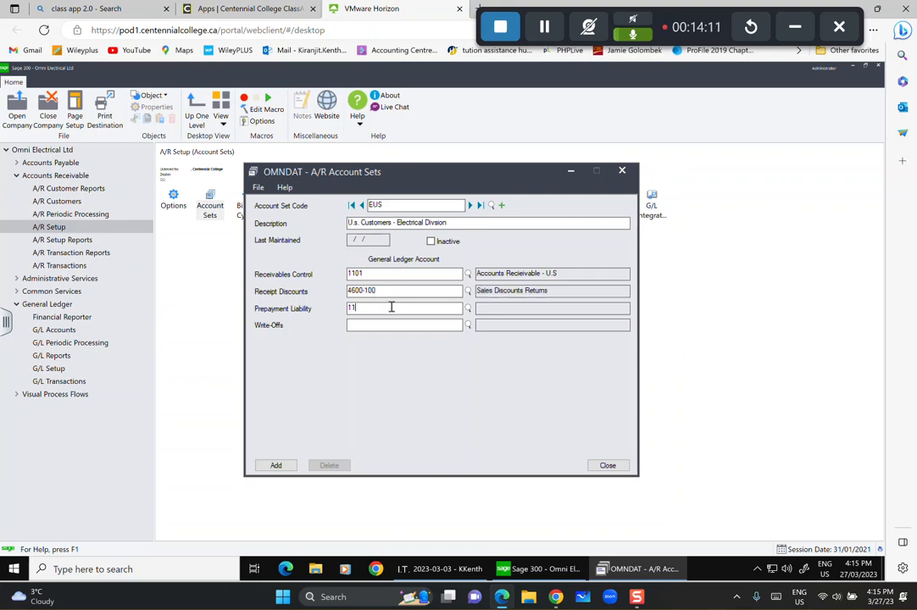
text(05)
click(383, 327)
text(62)
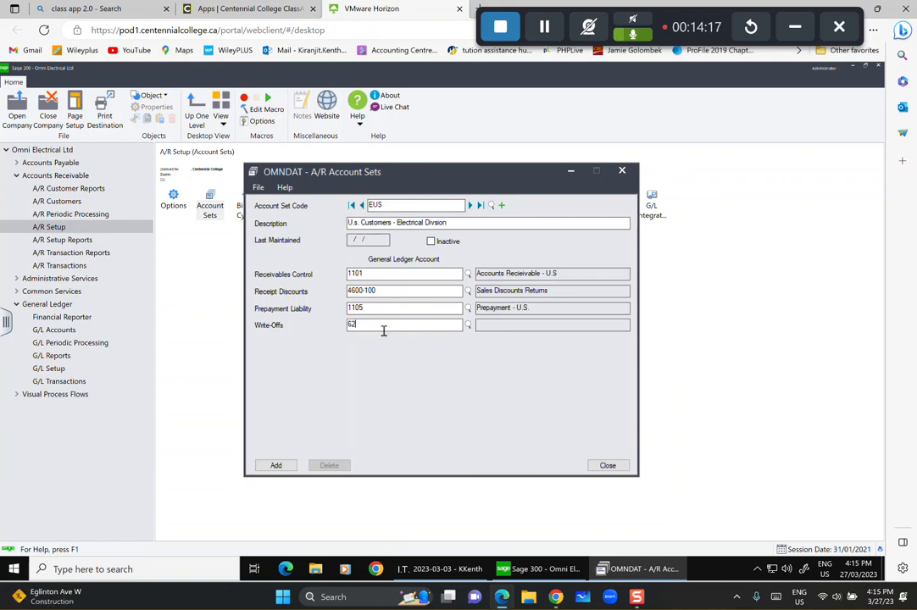
text(15100)
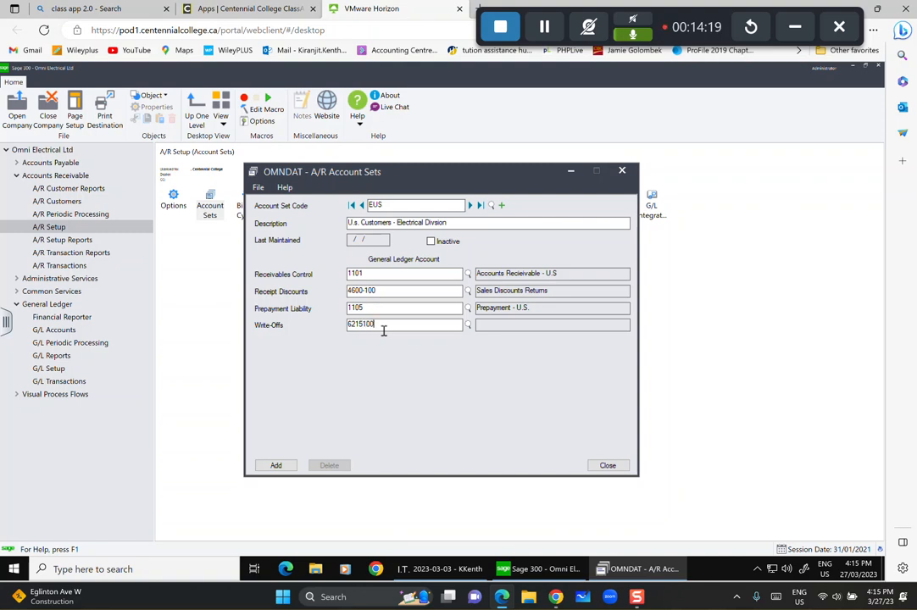
click(276, 465)
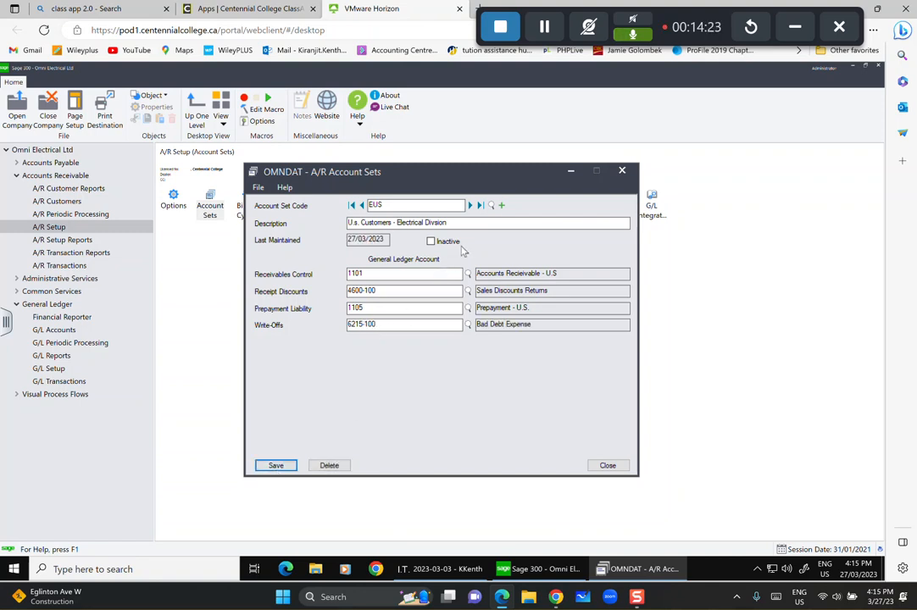
click(502, 205)
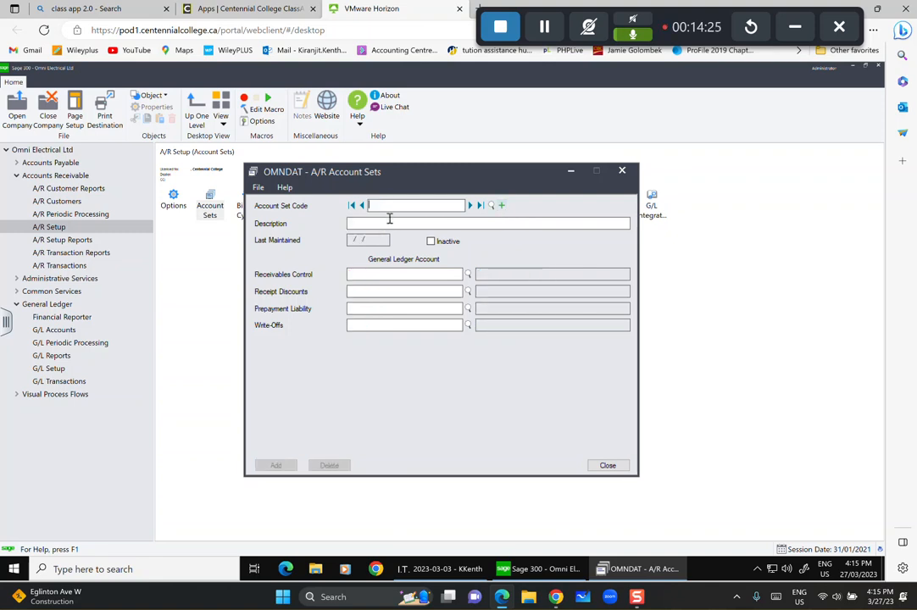
Enter account set code MCAN with description 'Canadian Customers - MAchinery Division'.
text(MCAN)
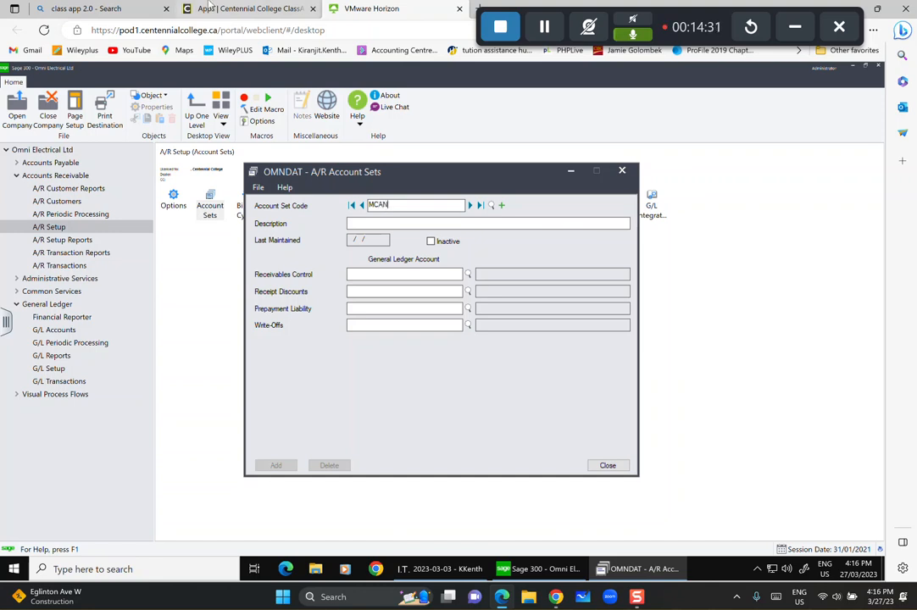
click(391, 223)
text(Canad)
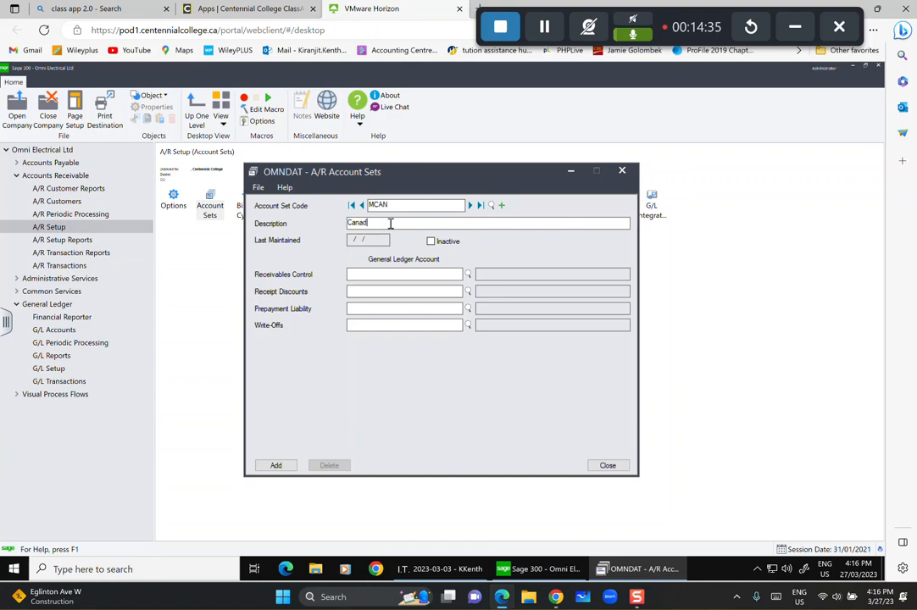
text(ian Customers - MAchinery Divi)
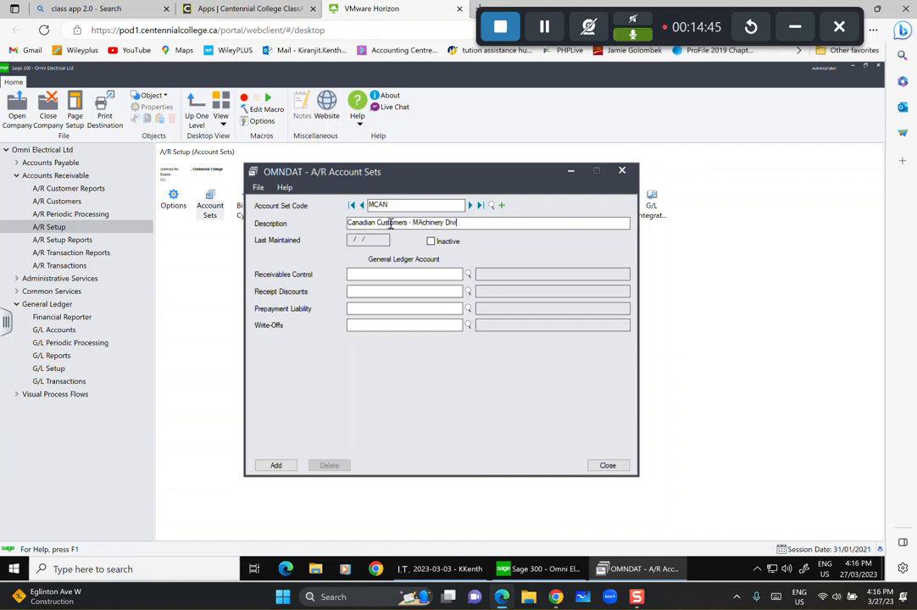
text(sion)
Assign accounts 1100, 4600-200, 1103 and 6215-200, then add the MCAN set.
click(425, 276)
text(1100)
key(Tab)
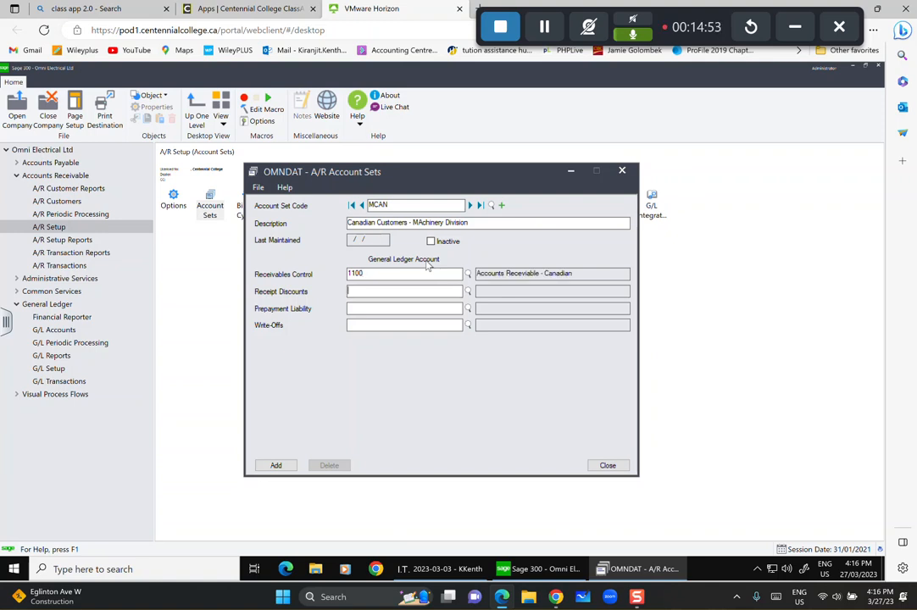
text(4600-200)
key(Tab)
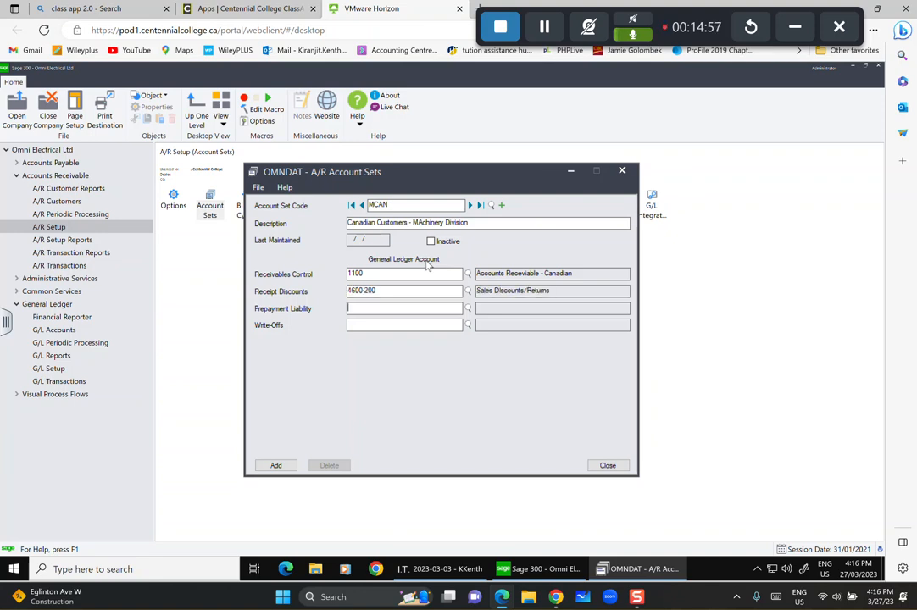
text(1103)
key(Tab)
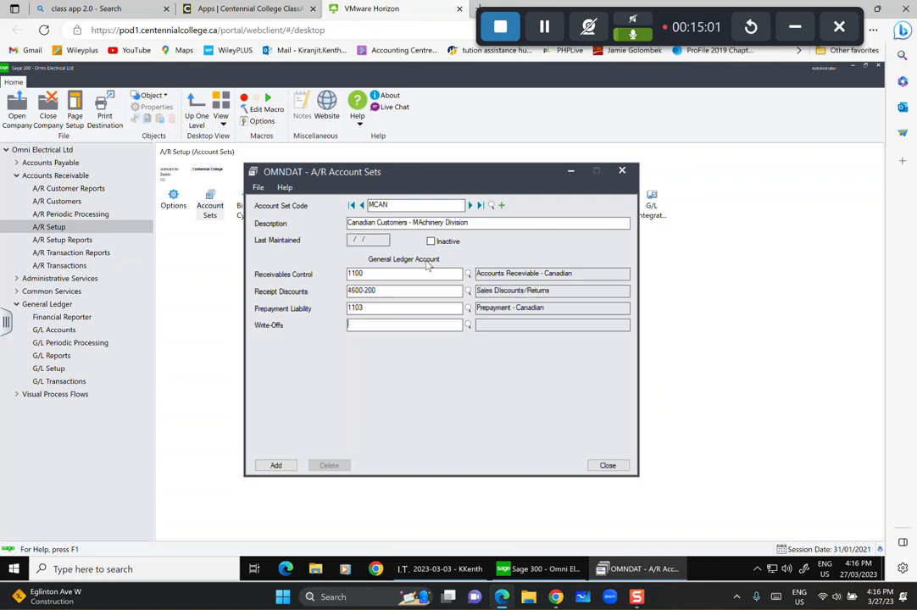
text(6215200)
key(Tab)
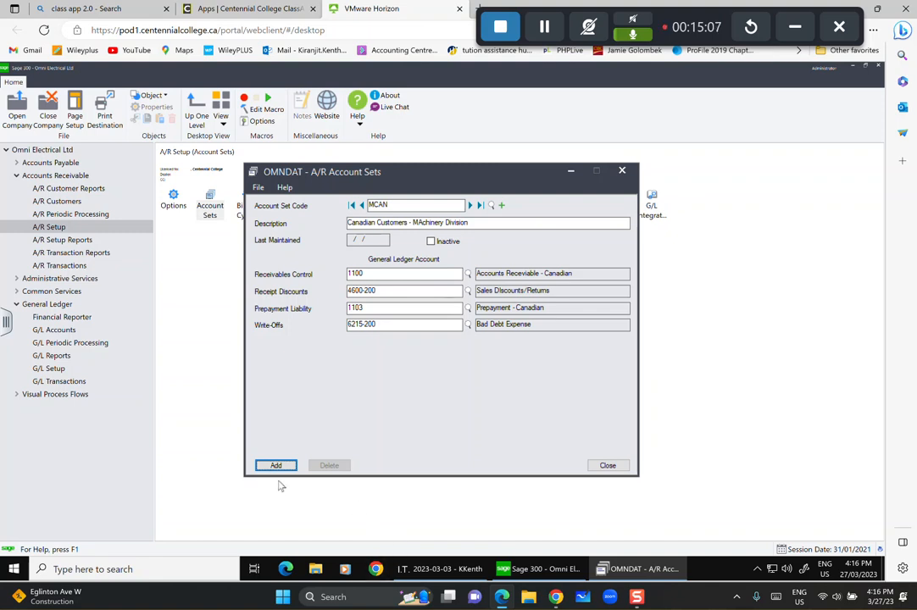
click(277, 466)
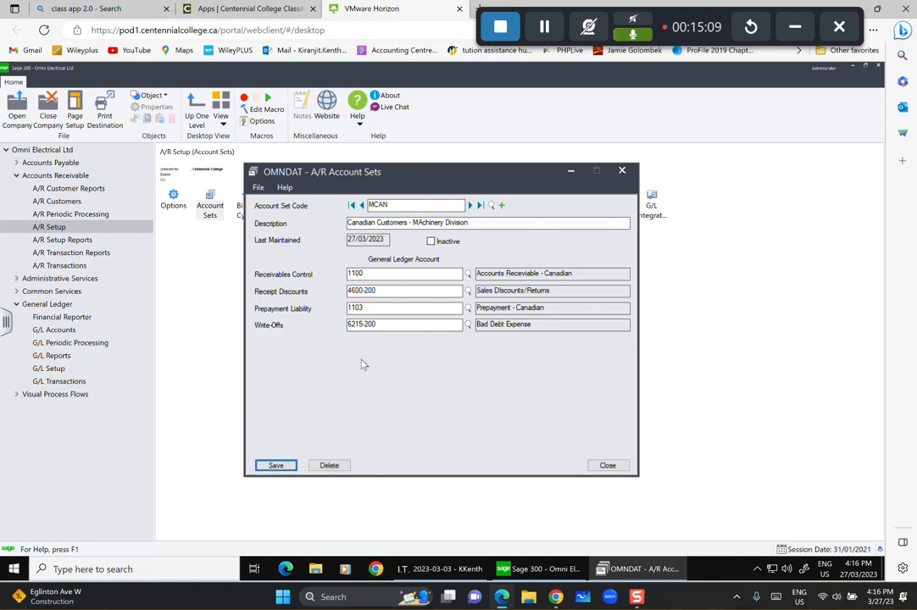
Start a new account set MUS described as 'U.S. Customers - MAchinery Division'.
click(501, 206)
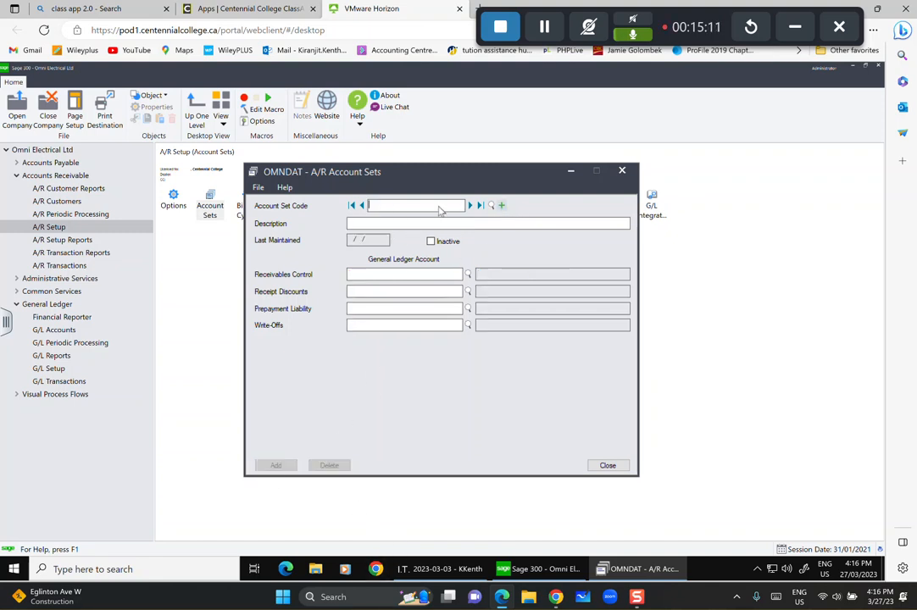
text(MUS)
key(Tab)
text(U.s. C)
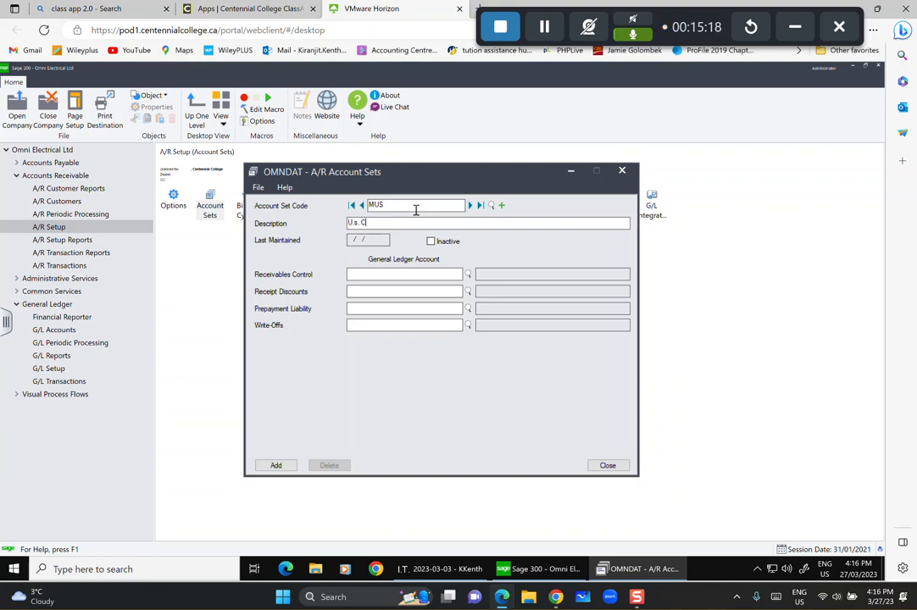
key(BackSpace)
text(.S. Customers - MAchinery)
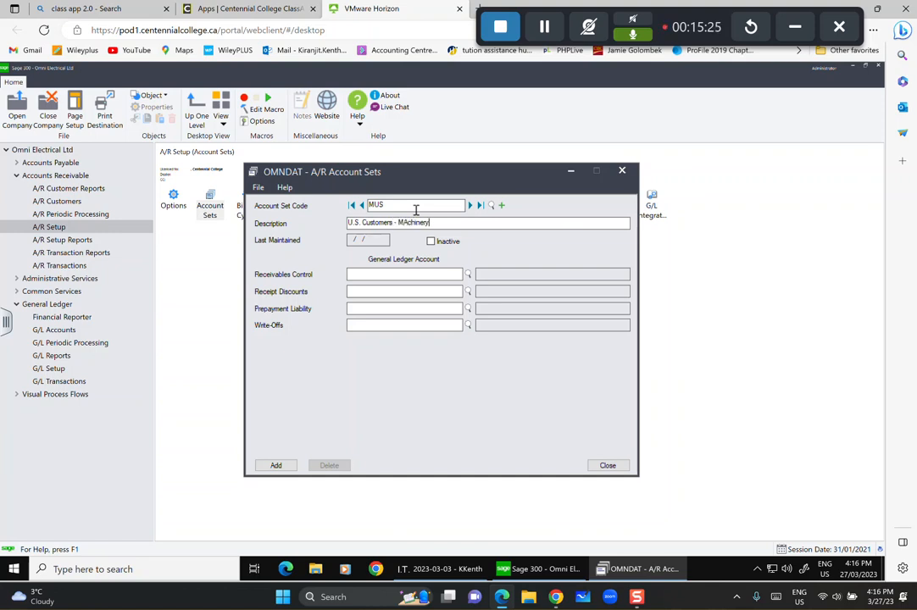
text( Division)
Assign G/L accounts 1101, 4600-200, 1105 and 6215-200, add the MUS set, then close Account Sets.
click(407, 270)
text(1101)
key(Tab)
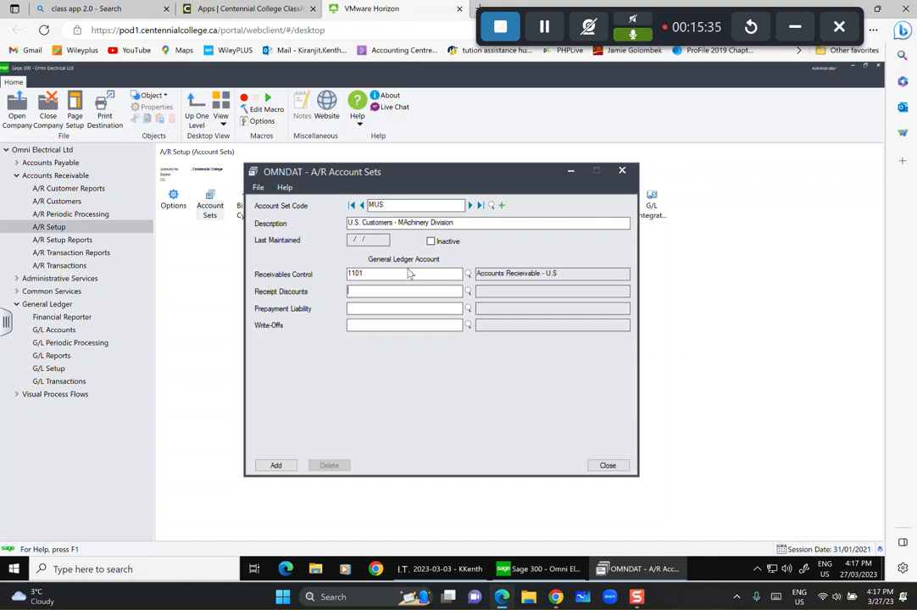
text(4600-200)
key(Tab)
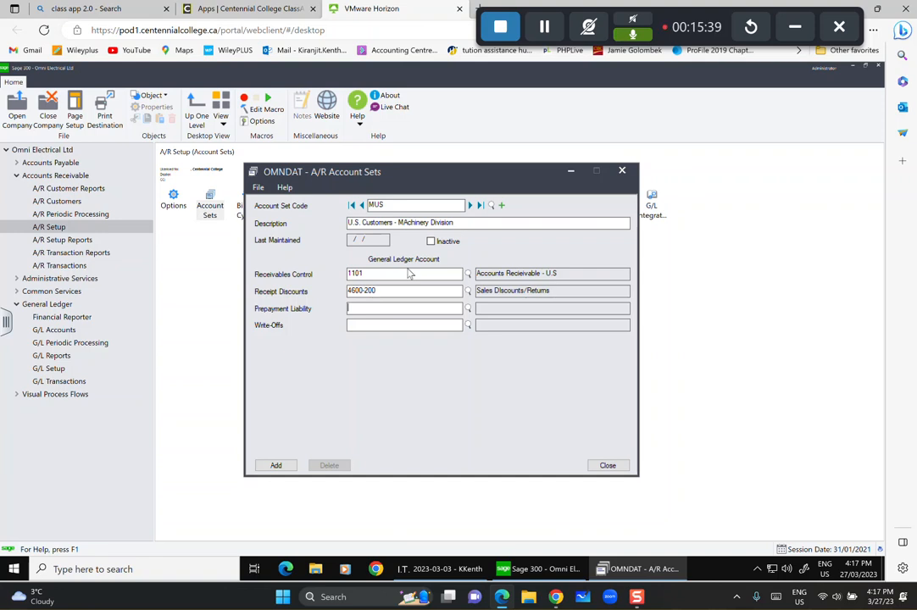
text(1105)
key(Tab)
text(5215)
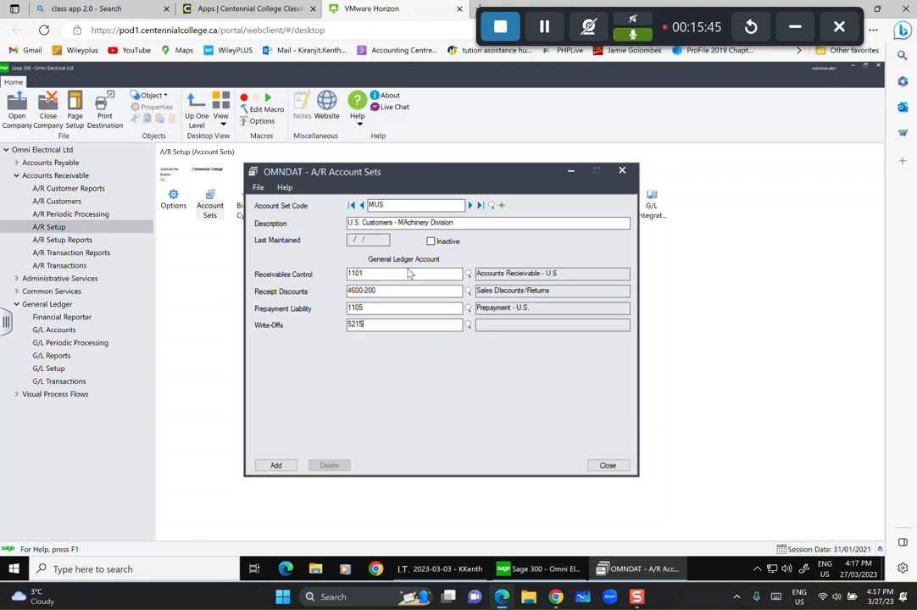
key(BackSpace)
key(BackSpace)
key(BackSpace)
key(BackSpace)
key(BackSpace)
text(6215200)
key(Tab)
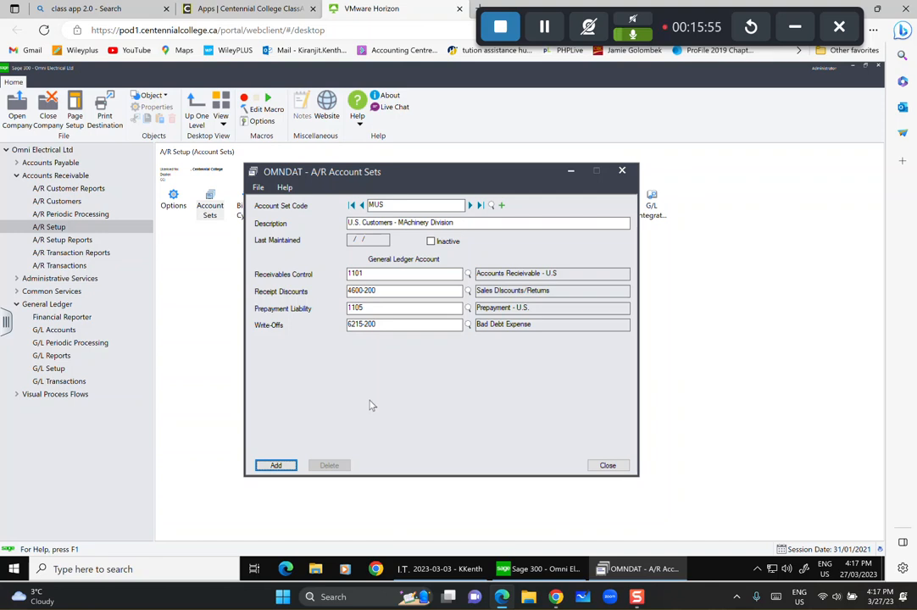
click(285, 471)
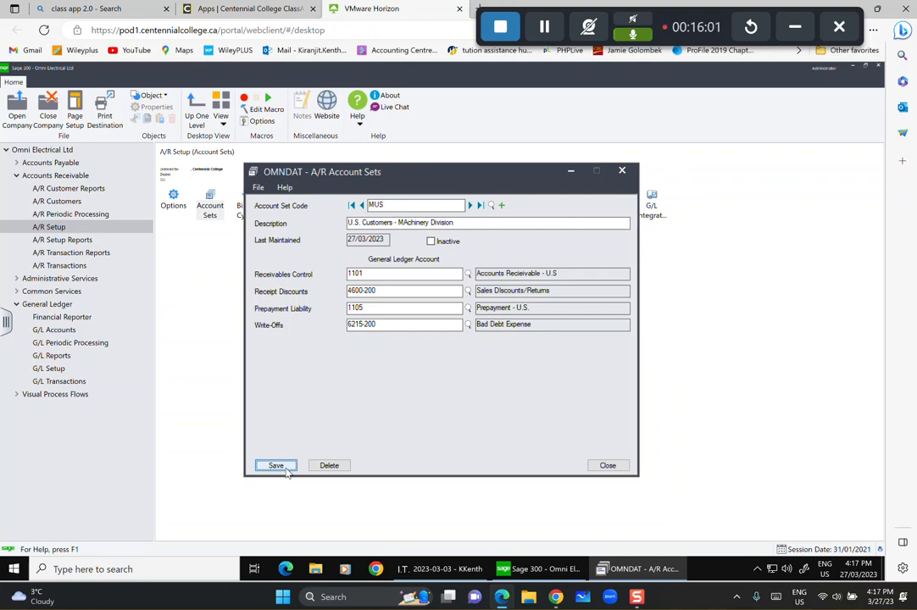
click(606, 465)
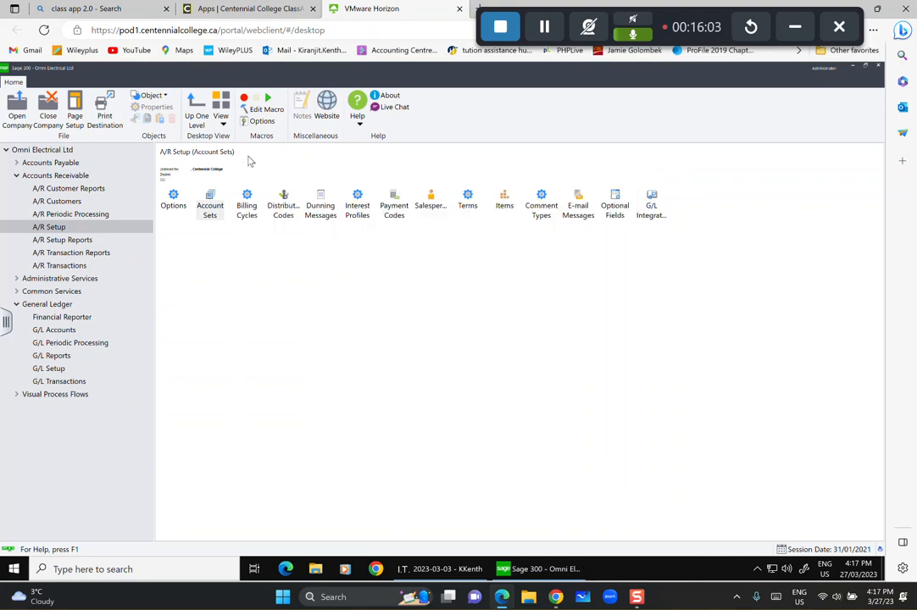
Launch the Billing Cycles setup from the A/R Setup icons.
click(209, 208)
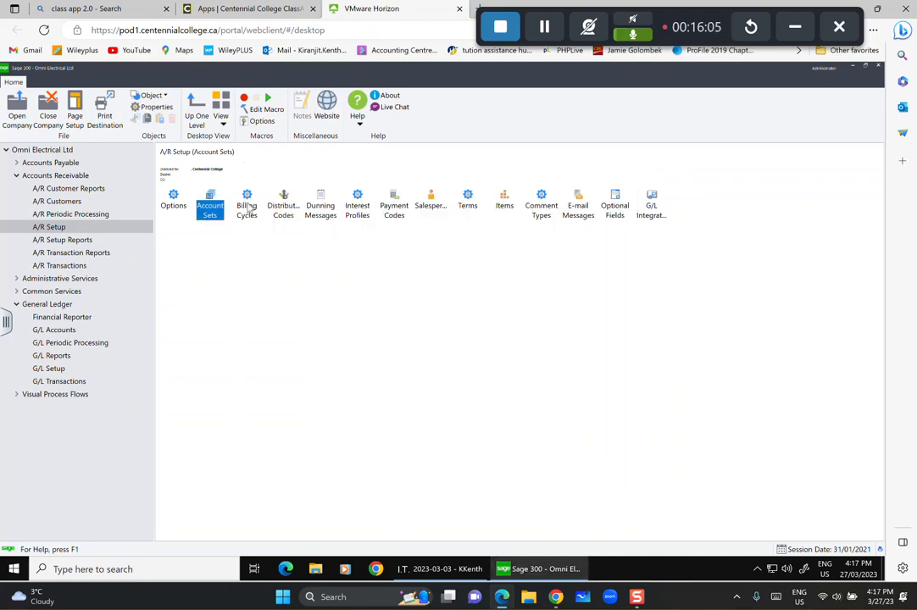
double_click(246, 207)
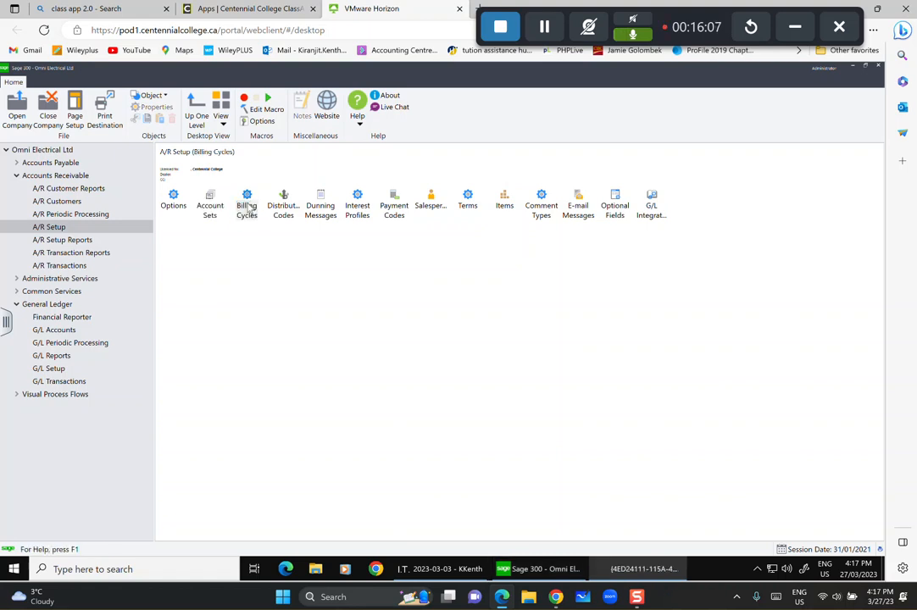
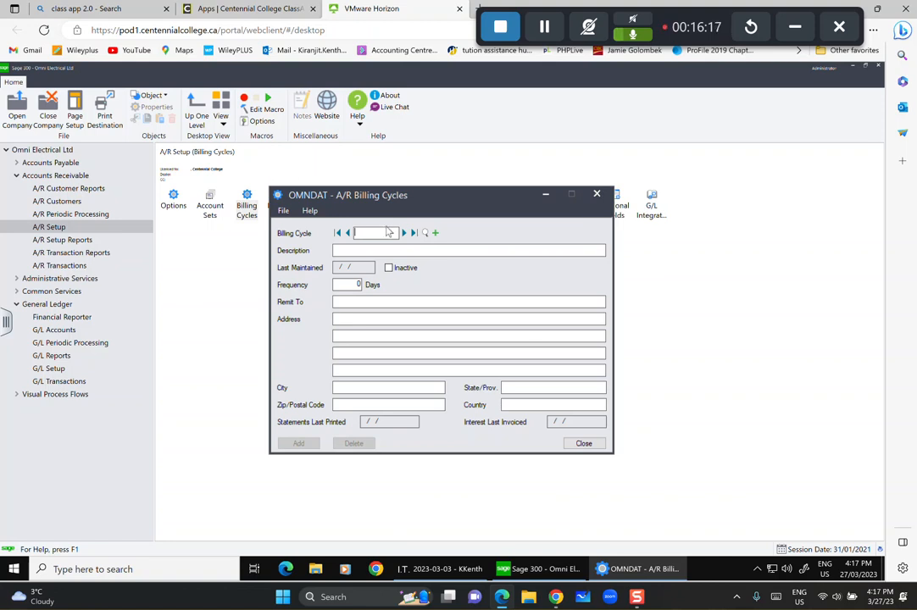
Enter billing cycle code CDN with description 'Candian Customers'.
text(DN)
key(Tab)
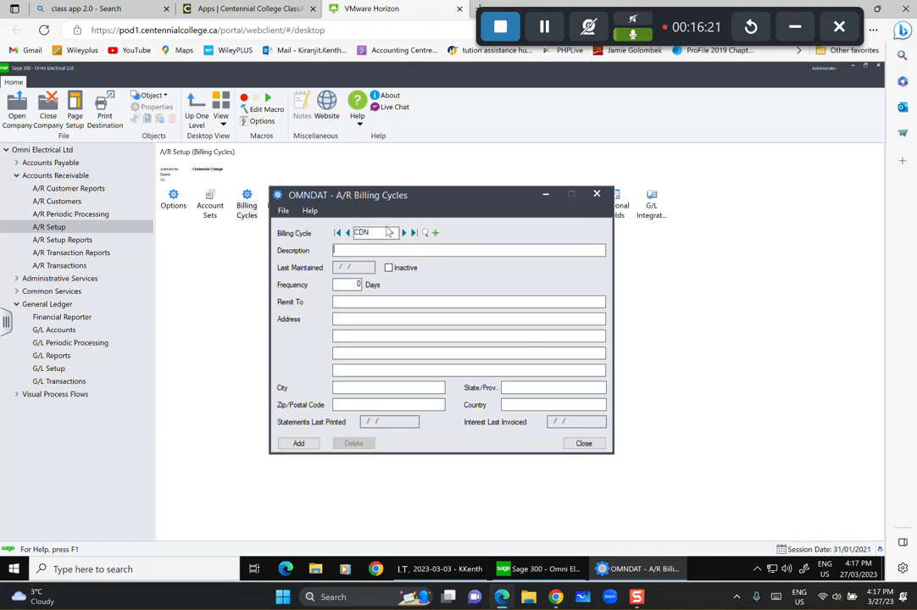
text(Candian Customers)
key(Tab)
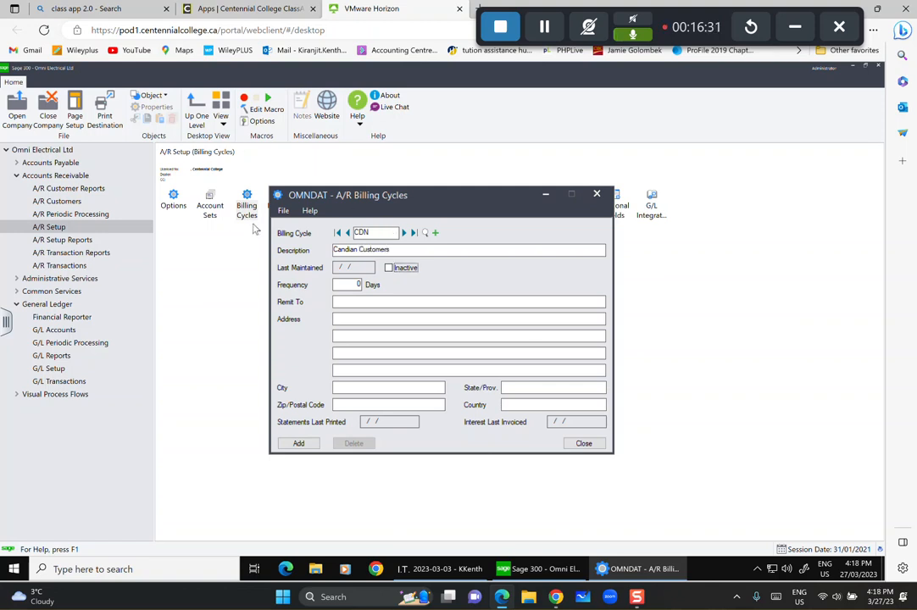
Set frequency to 30 days and remit to Omni Electrical Supplies Ltd, Toronto, Ontario, M6S3M2.
click(352, 284)
text(30)
click(349, 302)
text(Omni Electrical )
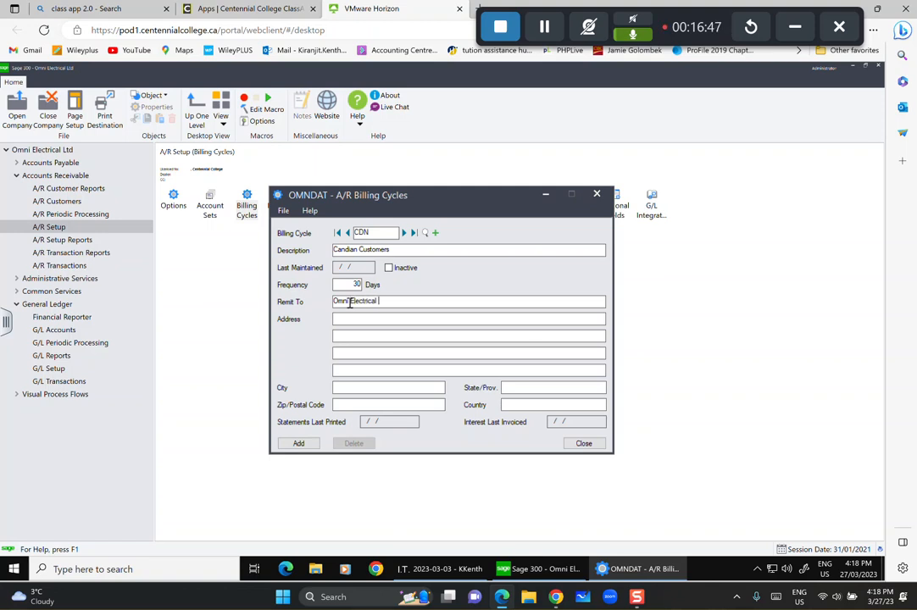
text(Supplies Ltd)
click(350, 387)
text(TO)
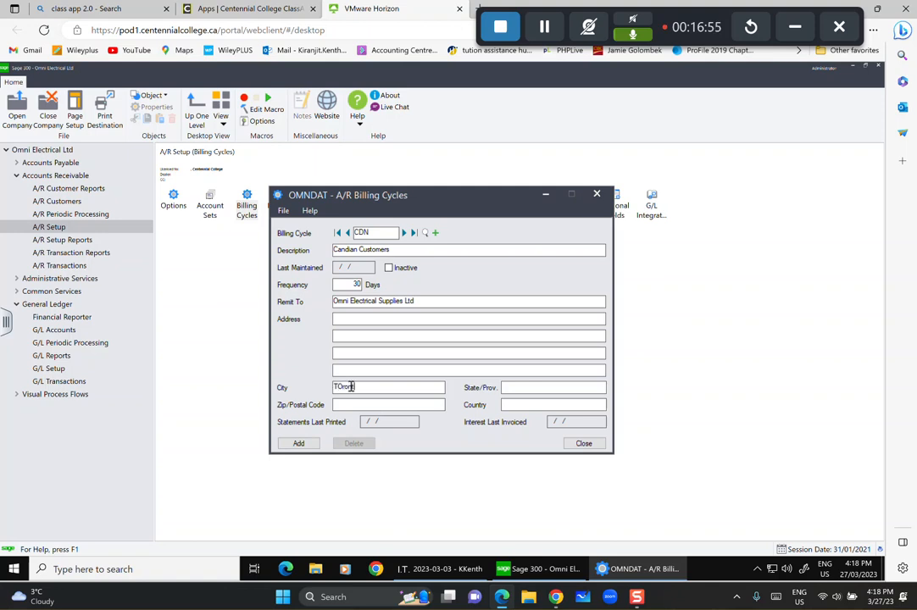
key(BackSpace)
text(oro)
key(Tab)
text(Ontario)
text(M)
text(6)
text(S3)
text(M)
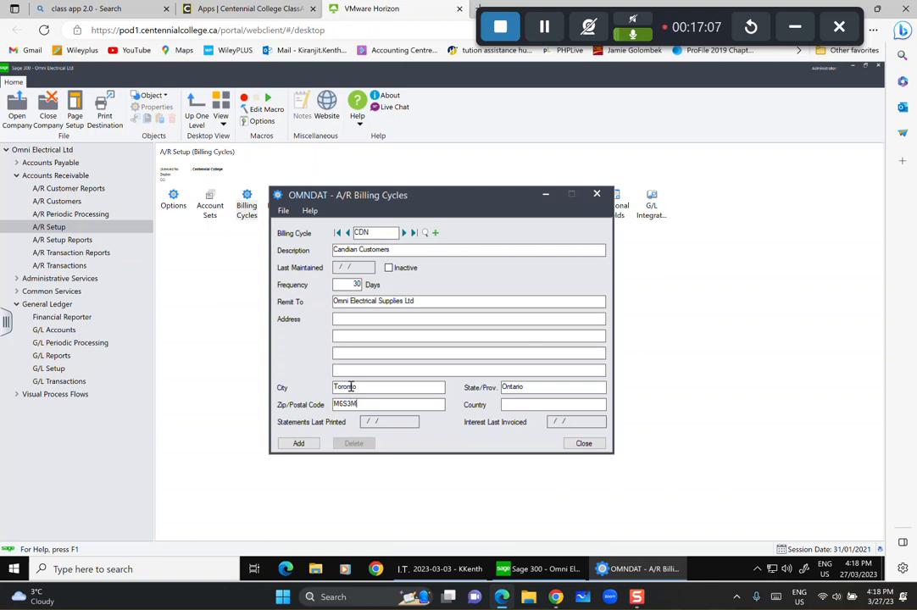
text(2)
Add the CDN billing cycle and clear the form for a new record.
click(298, 444)
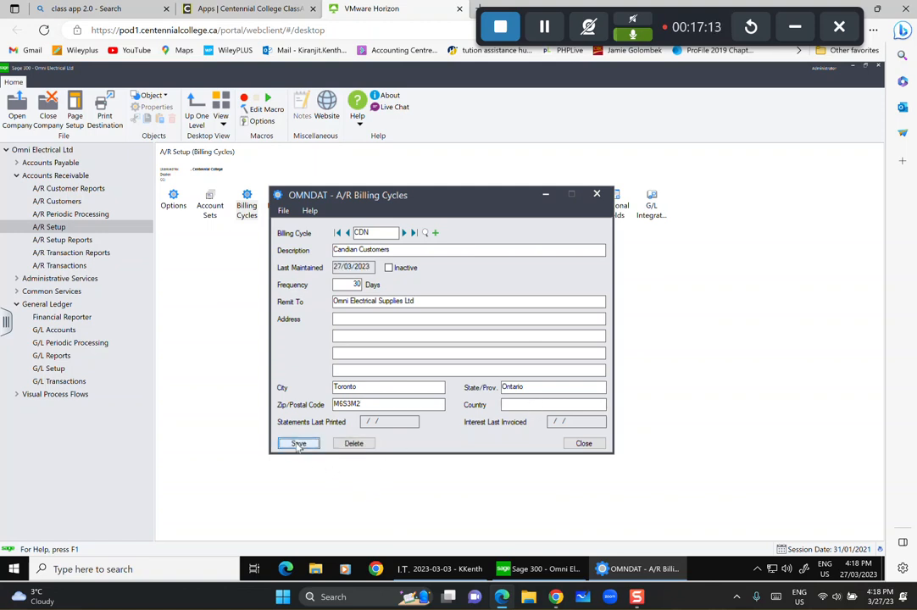
click(297, 445)
click(434, 233)
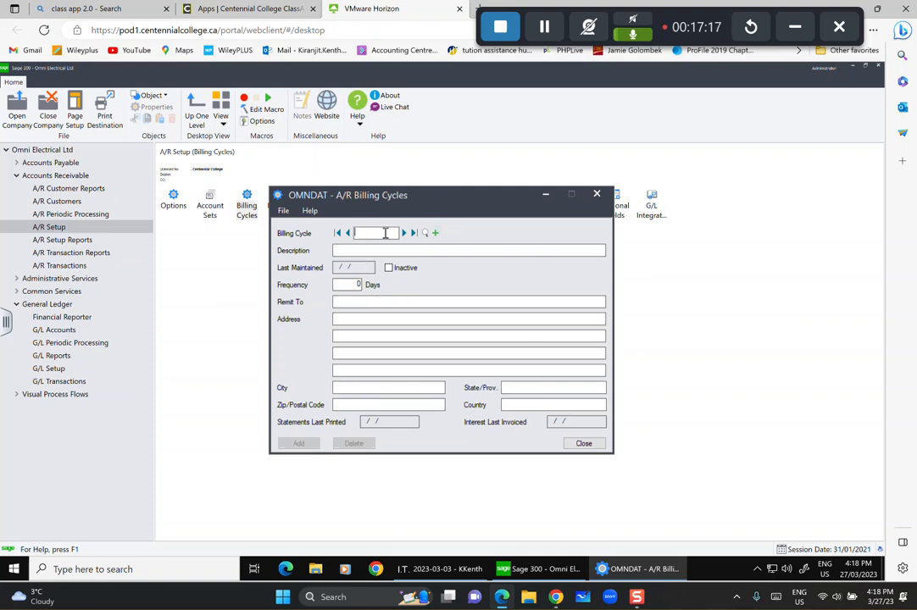
Enter billing cycle code US with description 'U.S. Customers'.
text(US)
click(426, 249)
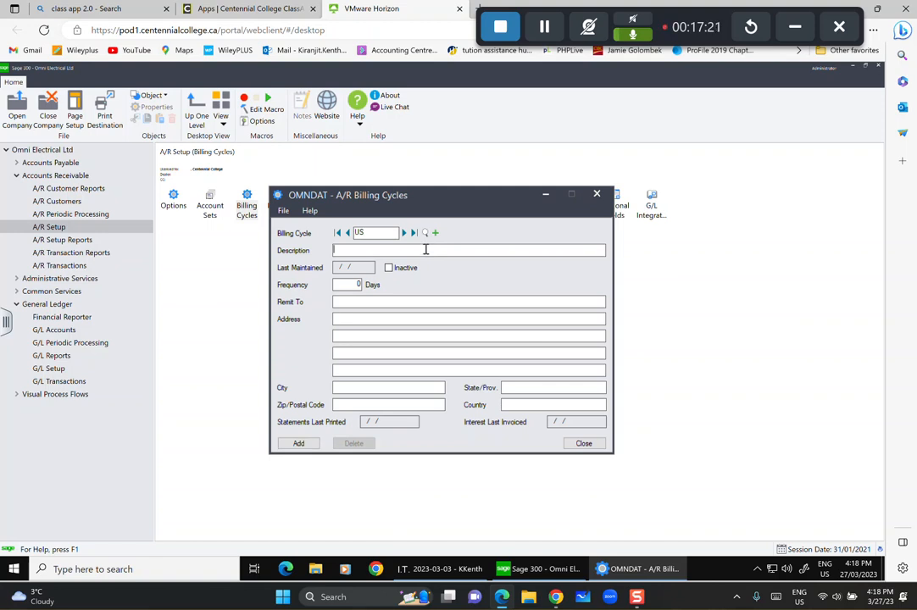
text(U.s)
key(BackSpace)
text(S.)
text( Customers)
key(BackSpace)
key(BackSpace)
key(BackSpace)
key(BackSpace)
text(ustomero)
key(BackSpace)
text(ttomers)
Set frequency to 30 days and remit-to name Omni Electrical Supplies Ltd.
click(353, 286)
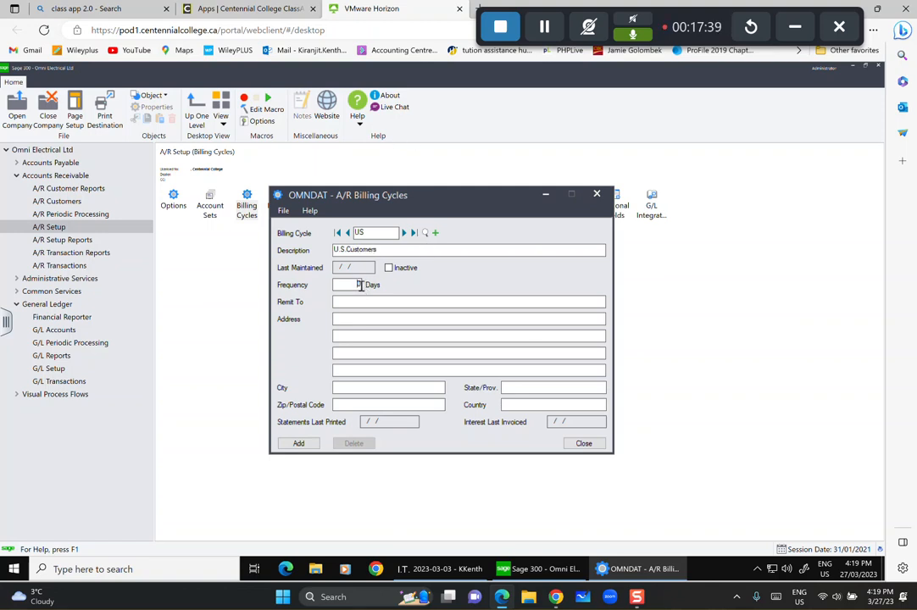
text(30)
click(382, 298)
text(Omni Electrical )
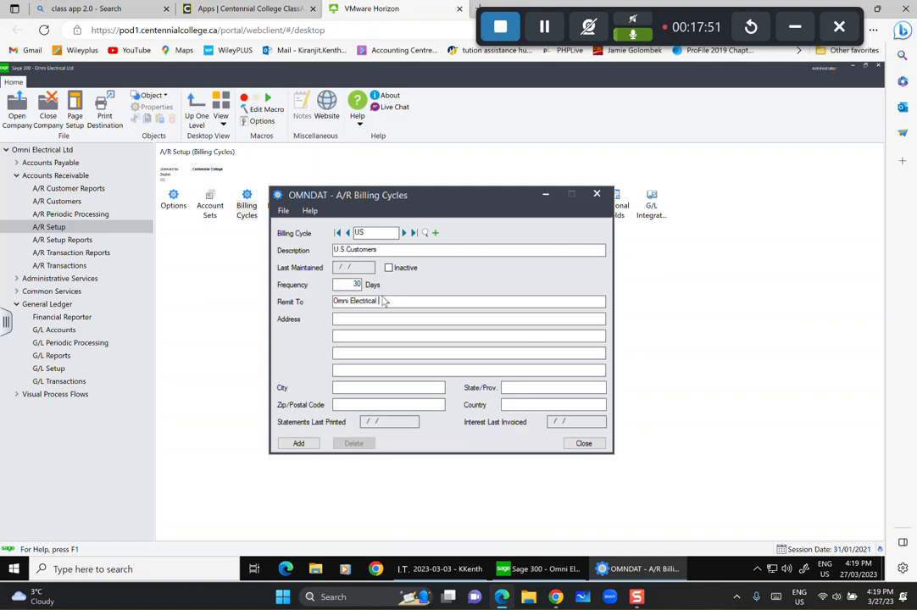
text(Suppleis LTd.)
Enter remit-to Toronto, Ontario, M6S3M2, add the US cycle, and close Billing Cycles.
click(380, 388)
text(Toronto)
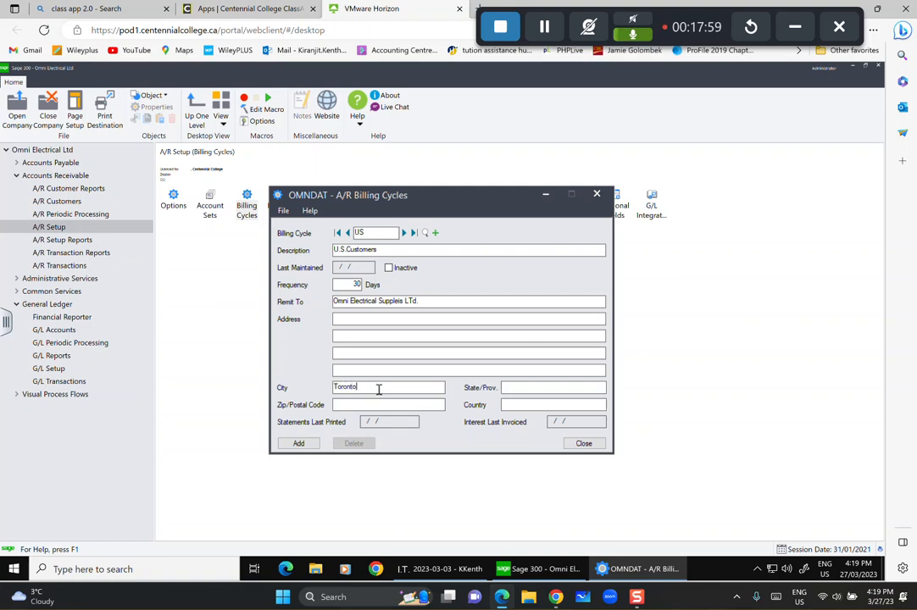
key(Tab)
text(Onter)
key(BackSpace)
key(BackSpace)
text(ario)
text(M)
text(6S)
text(3m)
key(BackSpace)
text(M2)
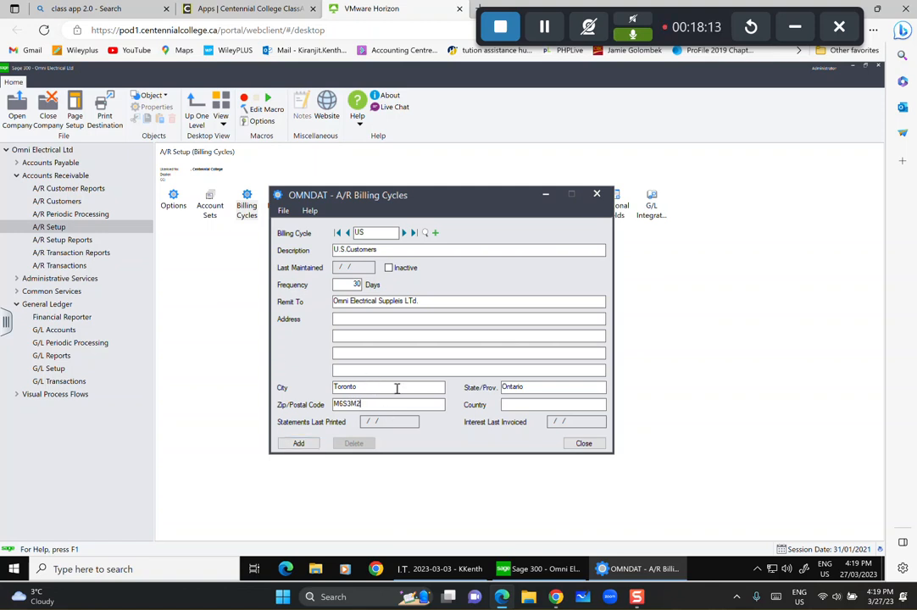
key(Tab)
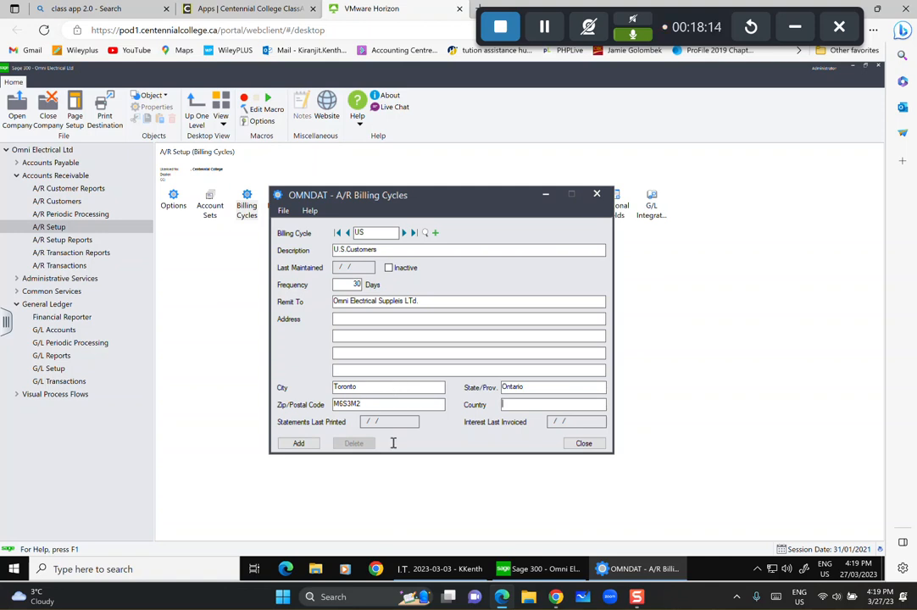
click(301, 447)
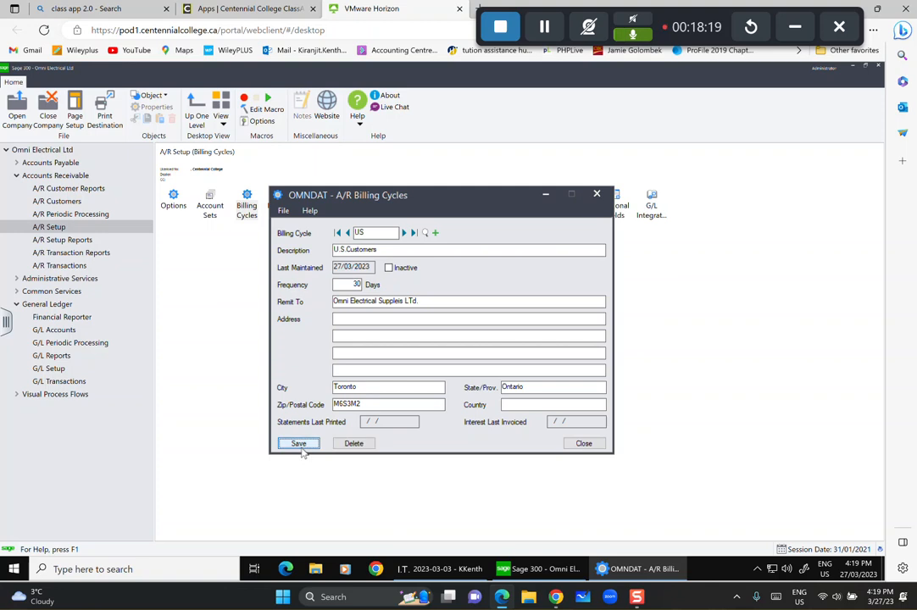
click(589, 443)
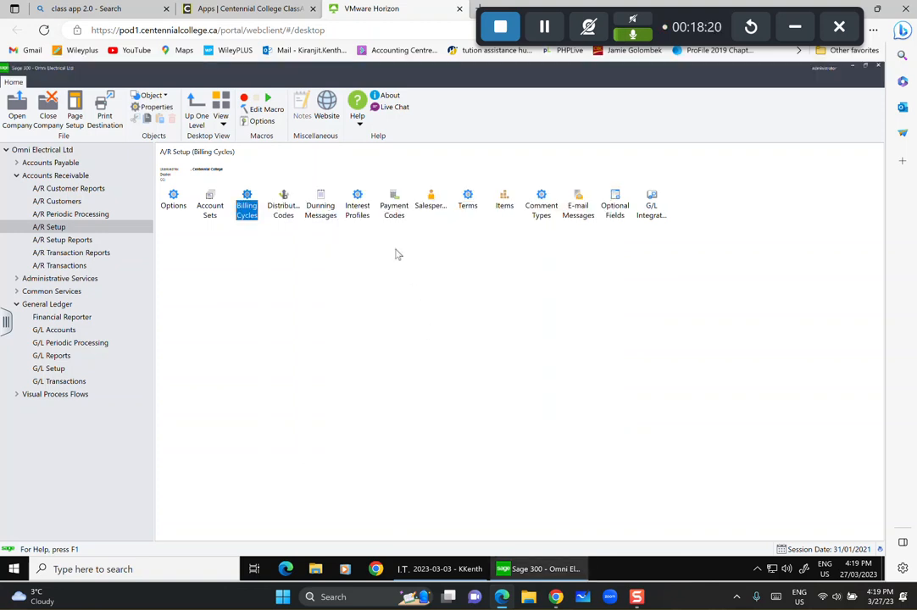
Open Distribution Codes and enter code ELEC described as 'Electrical Sales'.
click(299, 208)
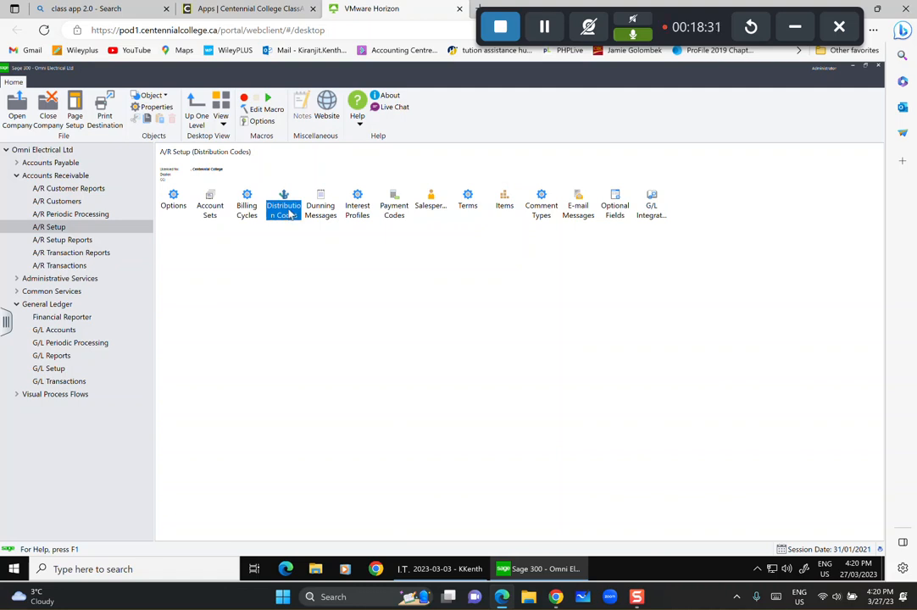
double_click(289, 214)
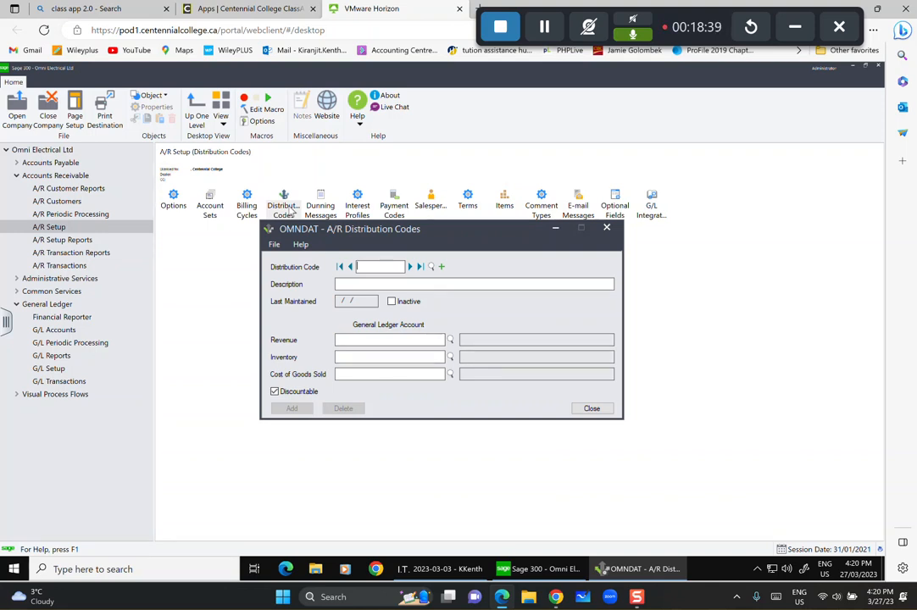
text(LEC)
key(Tab)
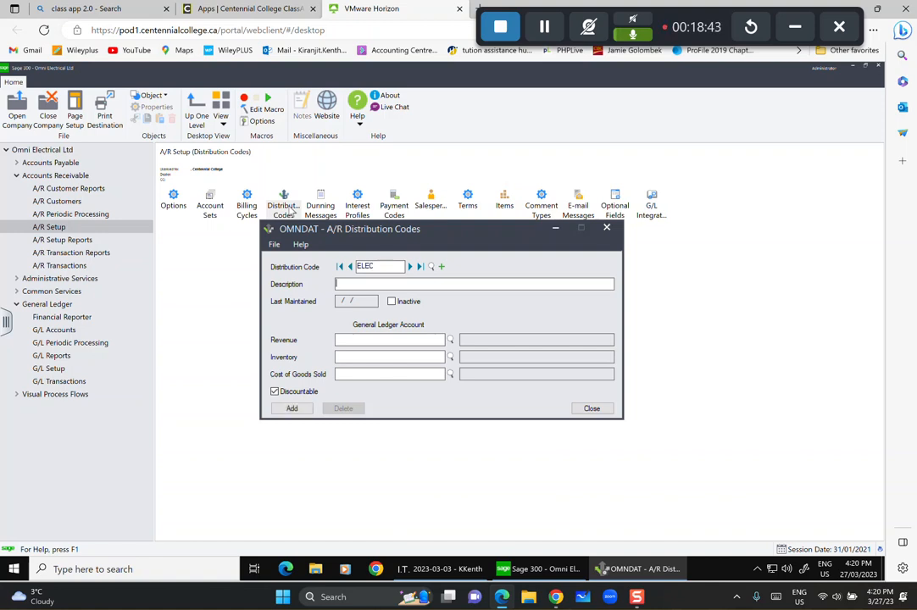
text(Electrical Sales)
Assign revenue 4500-100, inventory 1200 and COGS 5000-100, add ELEC, and start a new code.
click(370, 341)
text(45100)
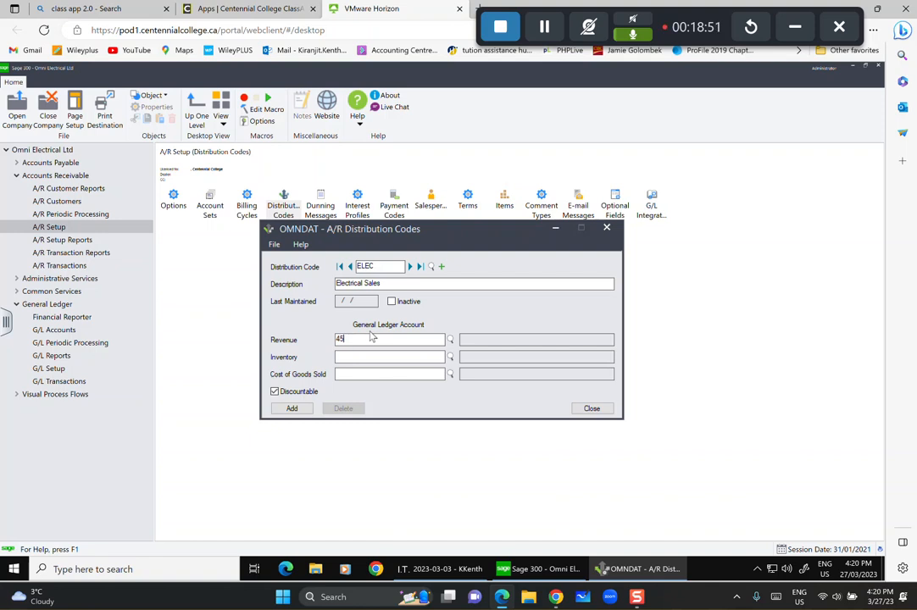
key(BackSpace)
text(00-)
text(100)
key(Tab)
text(1200)
key(Tab)
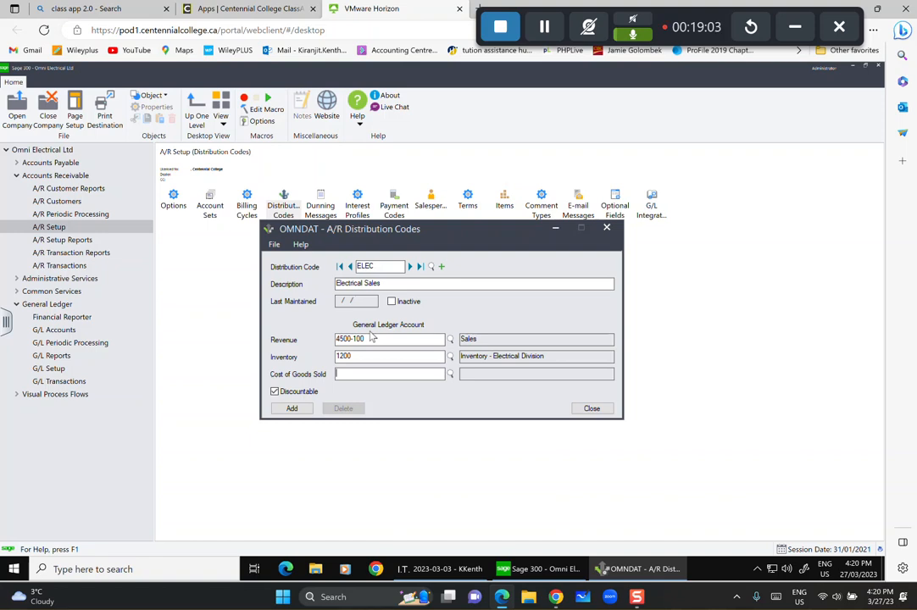
text(5000100)
key(Tab)
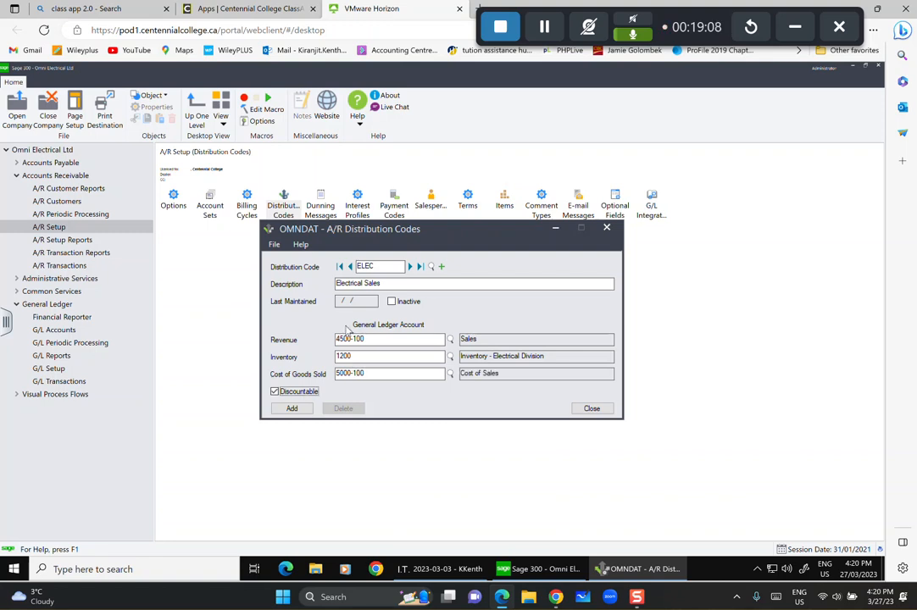
click(291, 409)
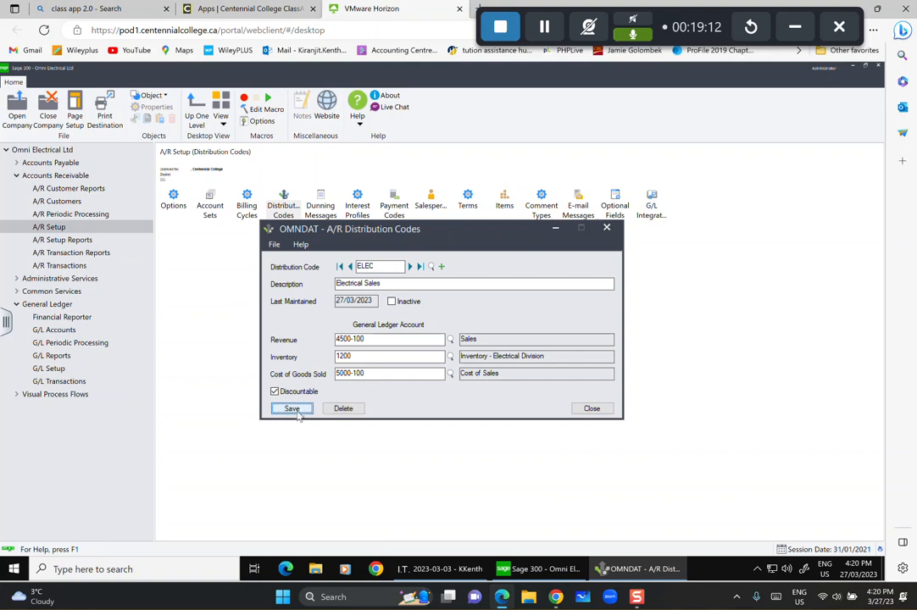
click(441, 267)
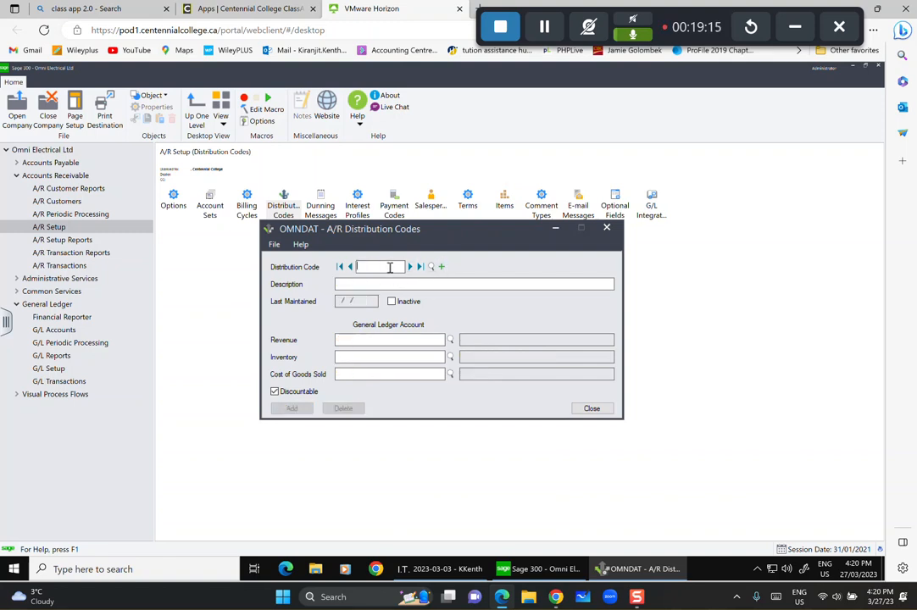
Enter distribution code MACH described as 'Machinery Sales'.
text(MACH)
click(357, 283)
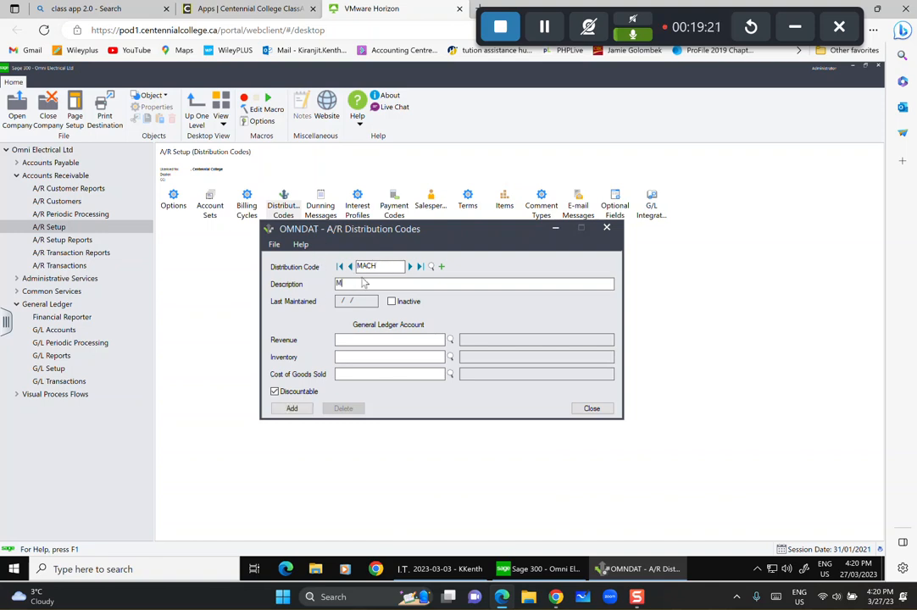
text(Machinery Sales)
Assign revenue 4500-200, inventory 1210 and COGS 5000-200, add MACH, and close the window.
click(361, 340)
text(45)
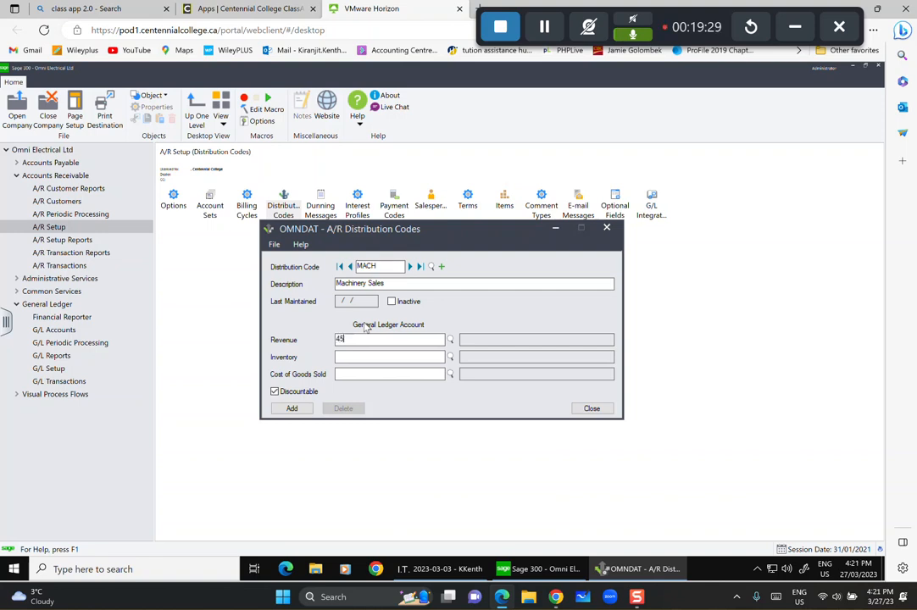
text(00-200)
key(Tab)
text(121)
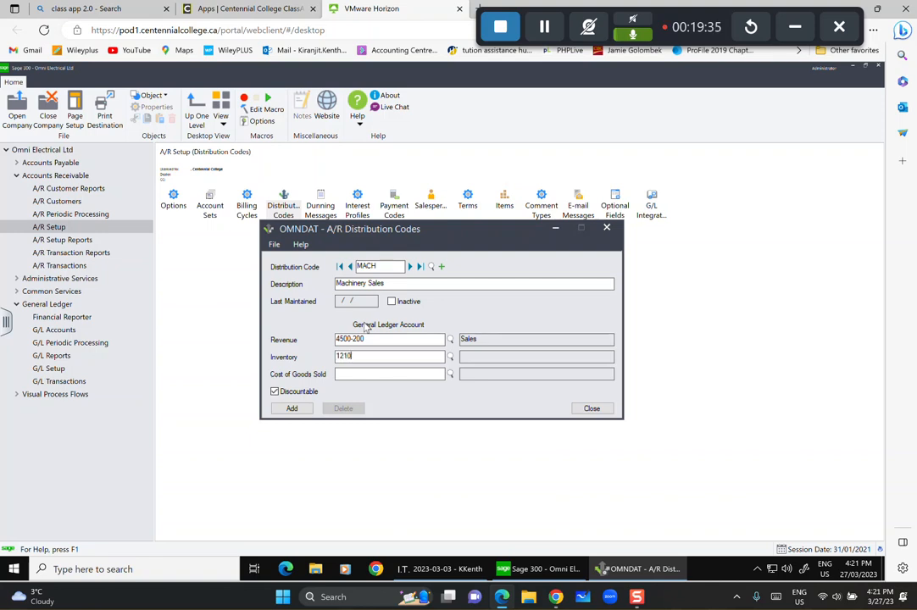
key(Tab)
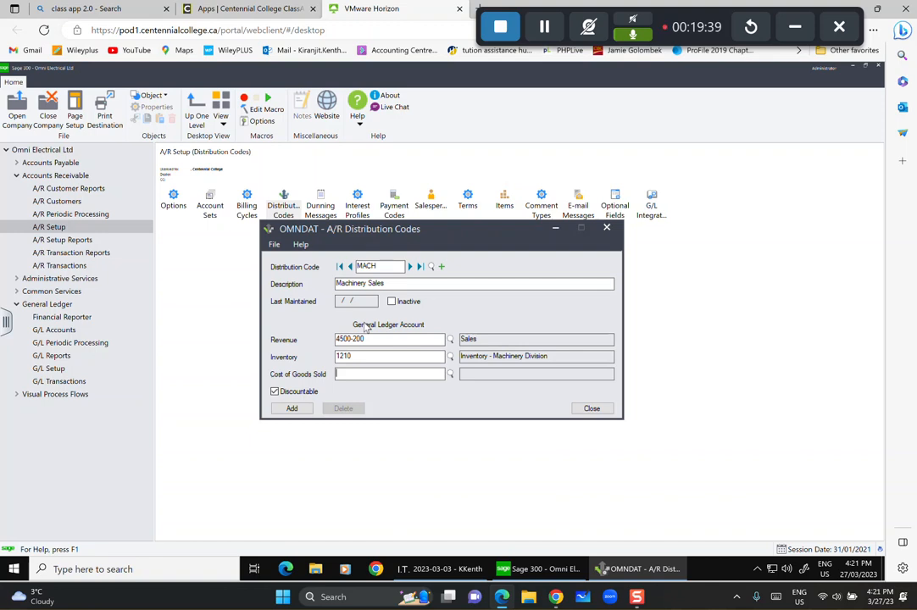
text(5000-2)
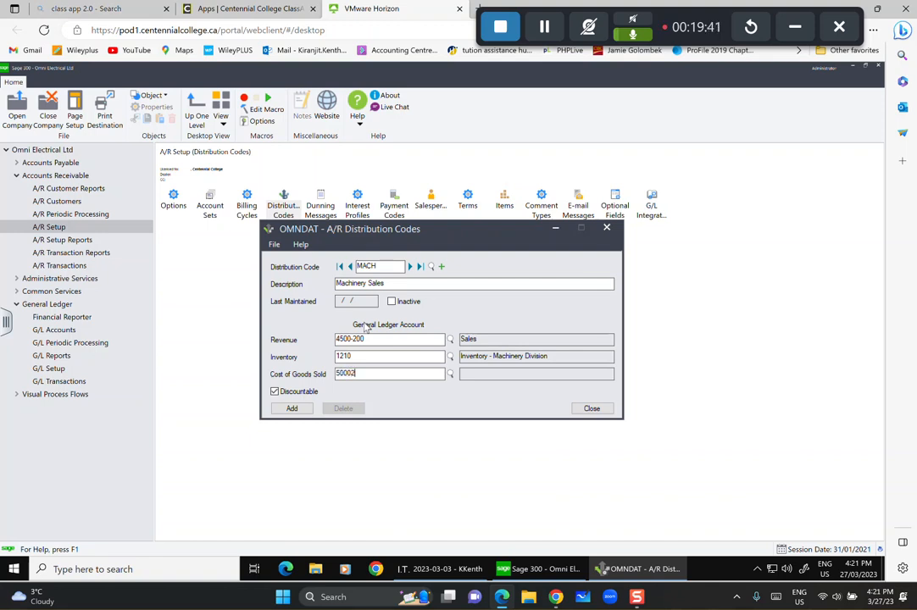
text(00)
key(Tab)
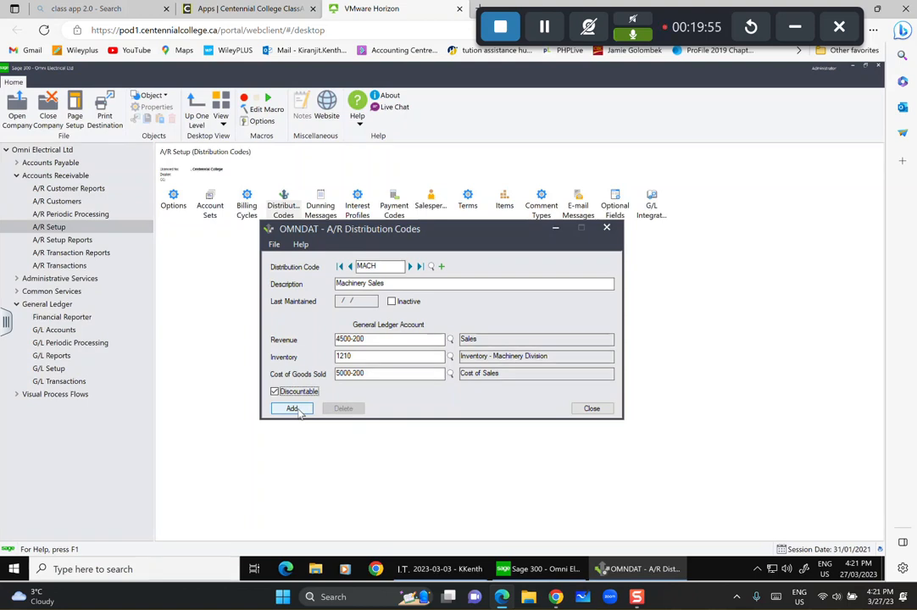
click(296, 410)
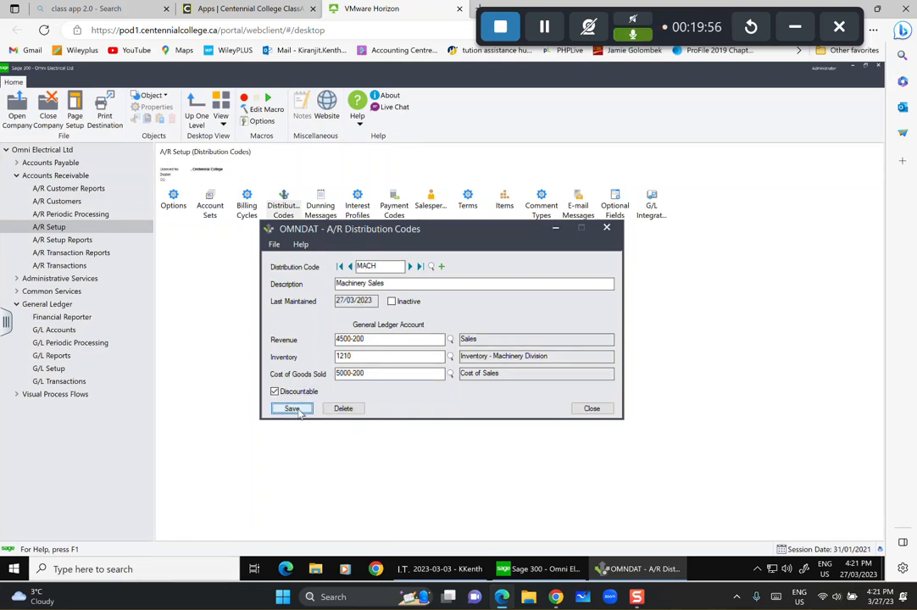
click(591, 409)
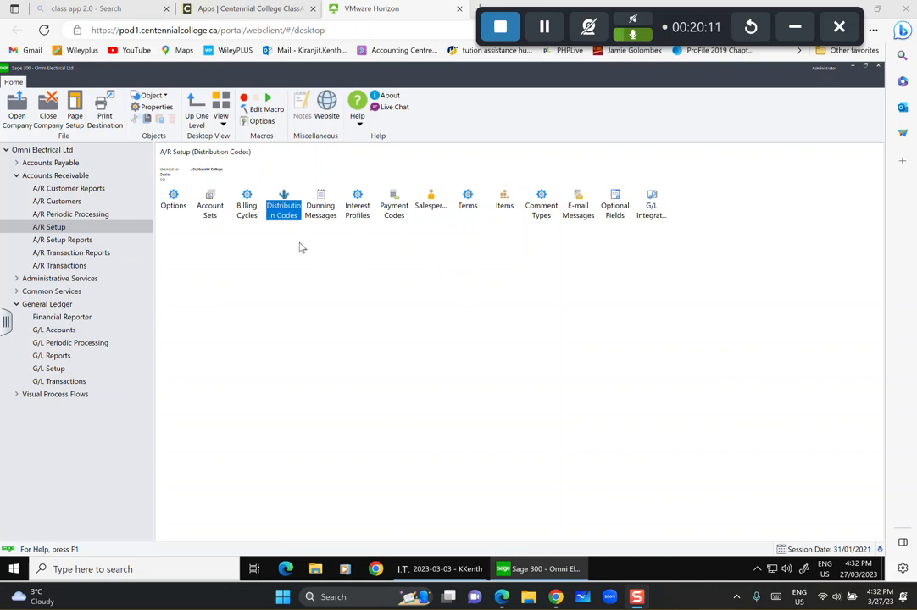
Open A/R Interest Profiles and minimize it to return to the A/R Setup page.
double_click(362, 210)
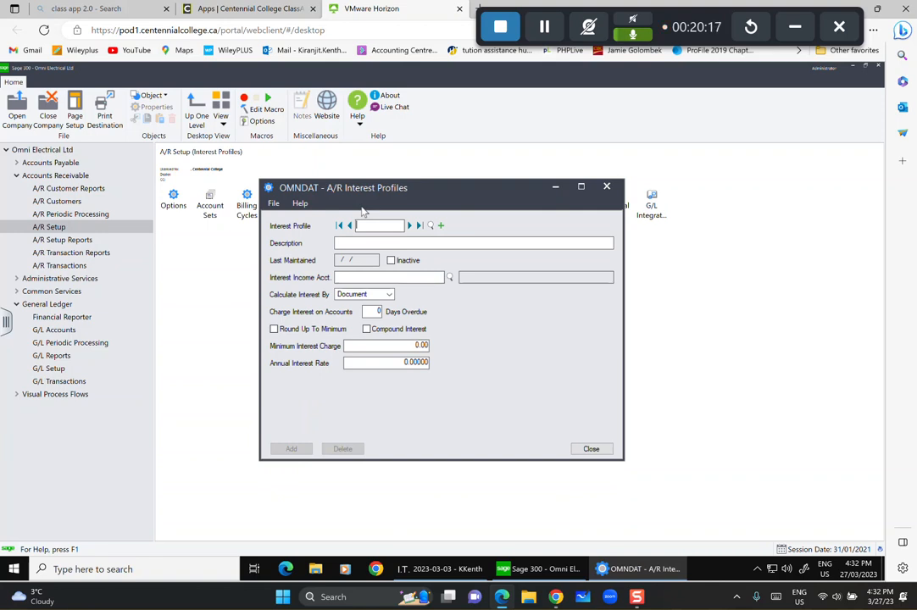
click(555, 187)
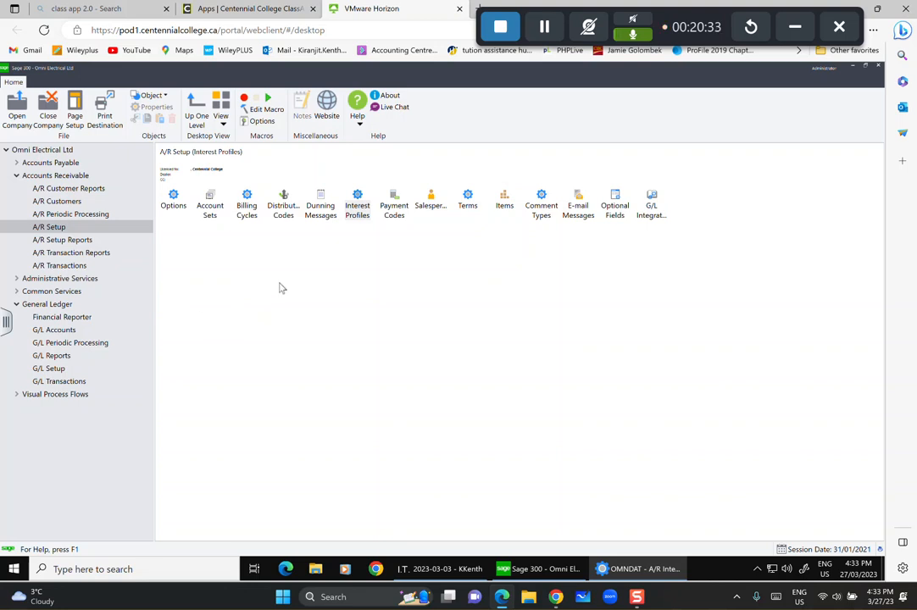
Open G/L Accounts and enter account 4510-100 with description 'Interest Income'.
click(55, 333)
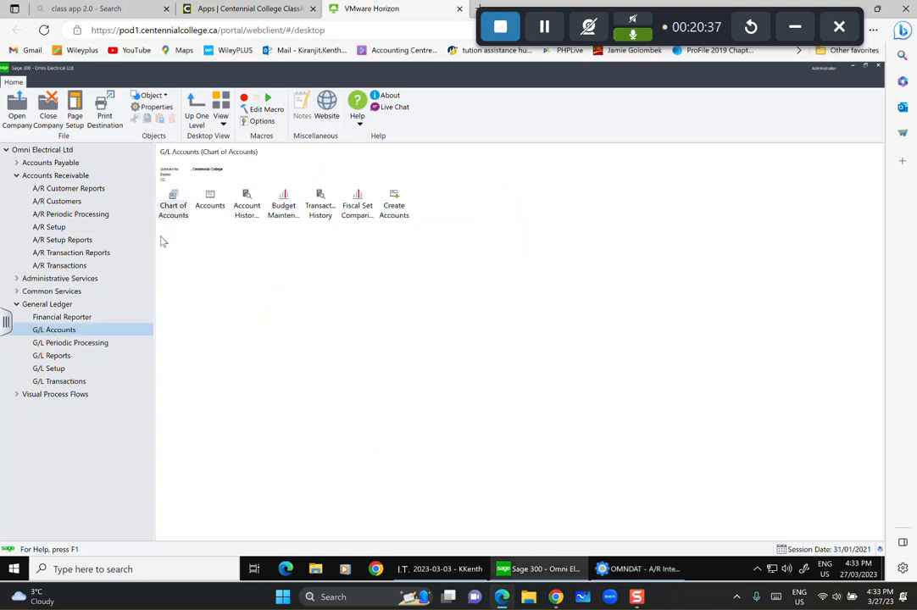
click(176, 209)
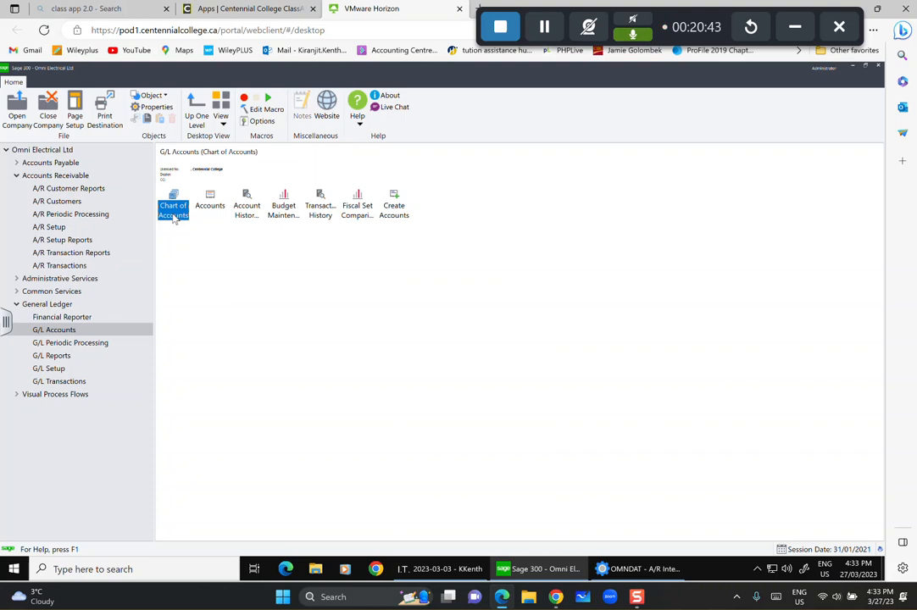
click(210, 204)
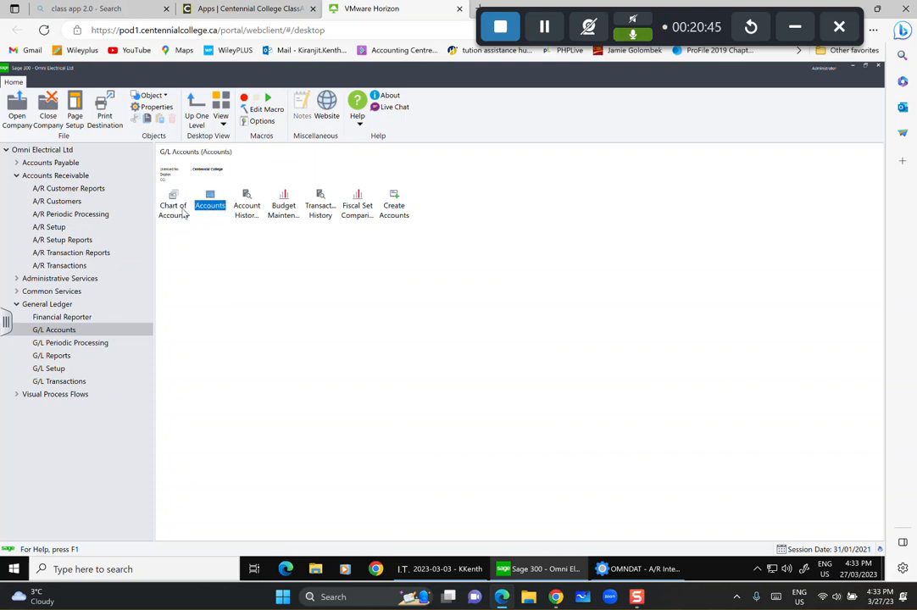
double_click(208, 205)
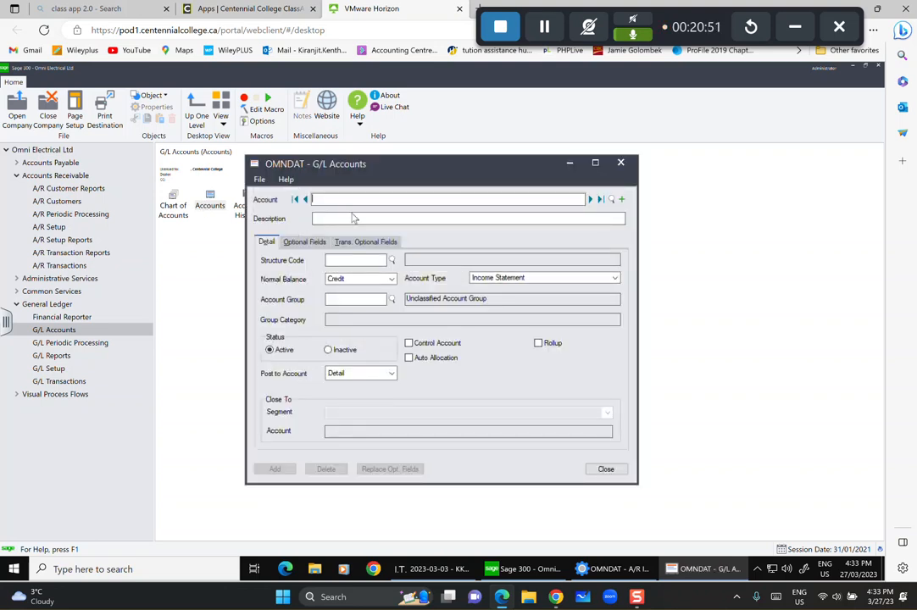
text(4510100)
click(357, 218)
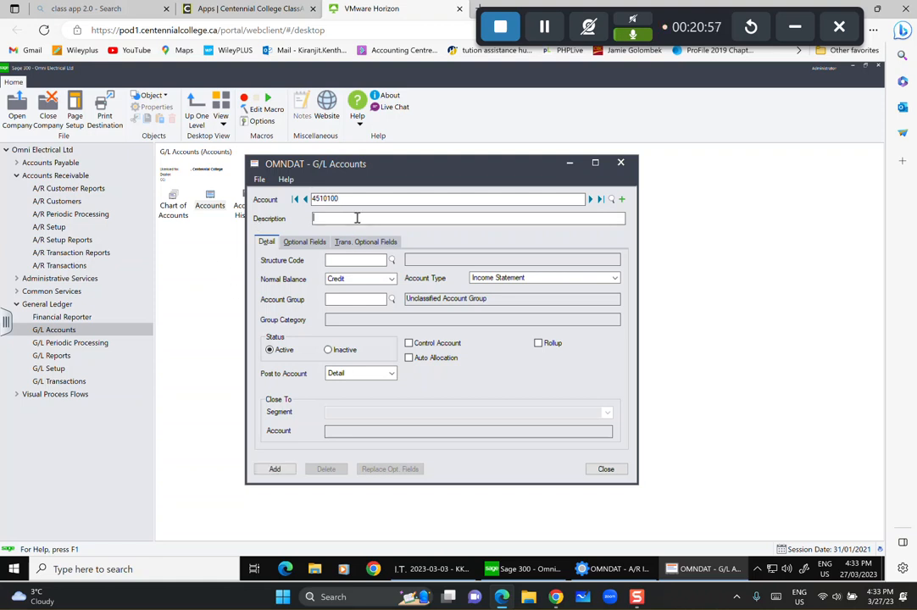
text(Interest Income)
Assign structure code DIV and account group 15 Revenue, add the account, and start a new one.
click(391, 260)
click(168, 247)
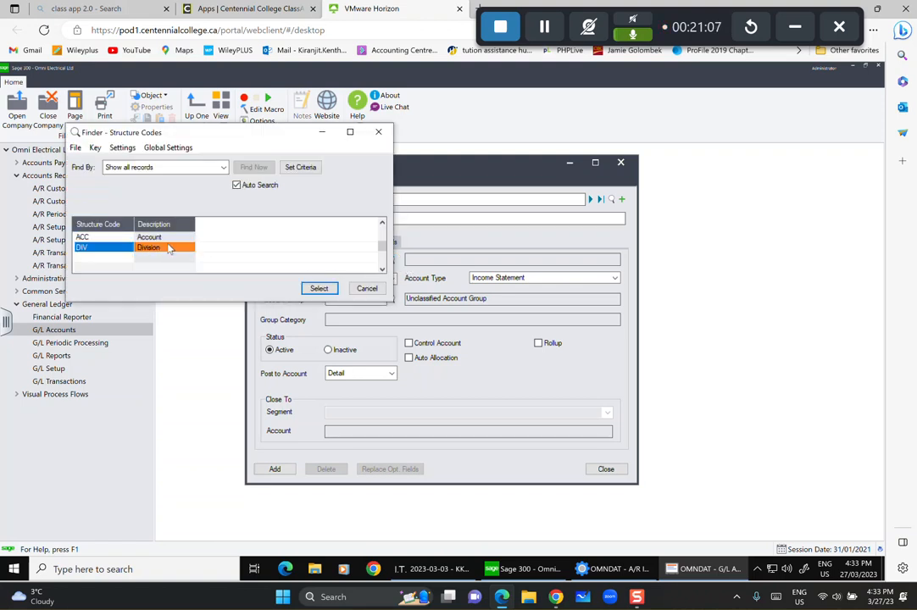
click(319, 288)
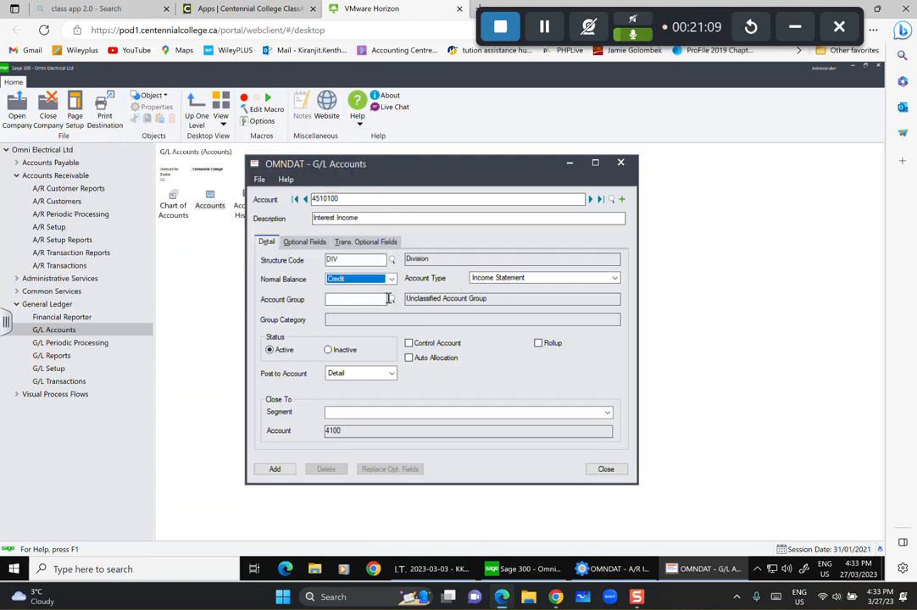
click(393, 302)
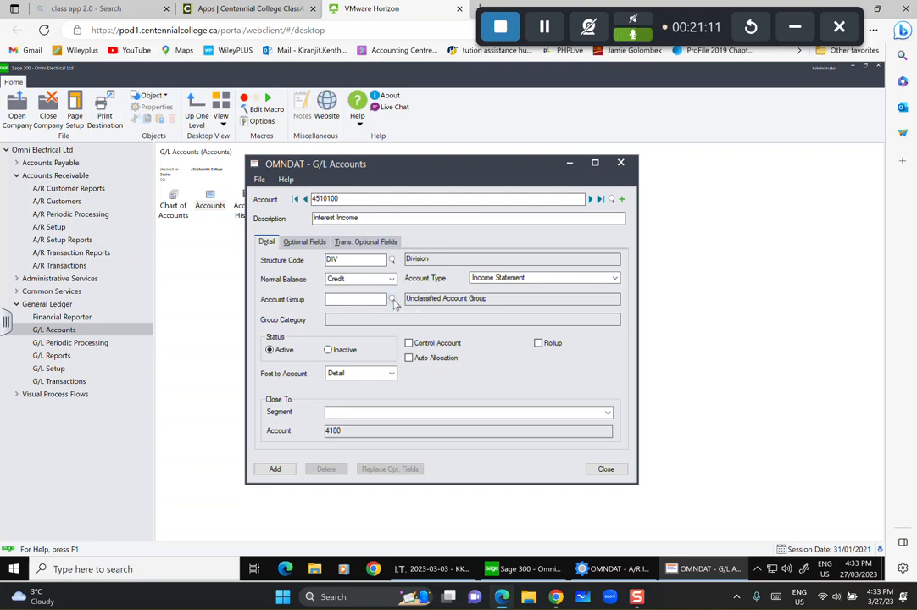
scroll(222, 251, down, 2)
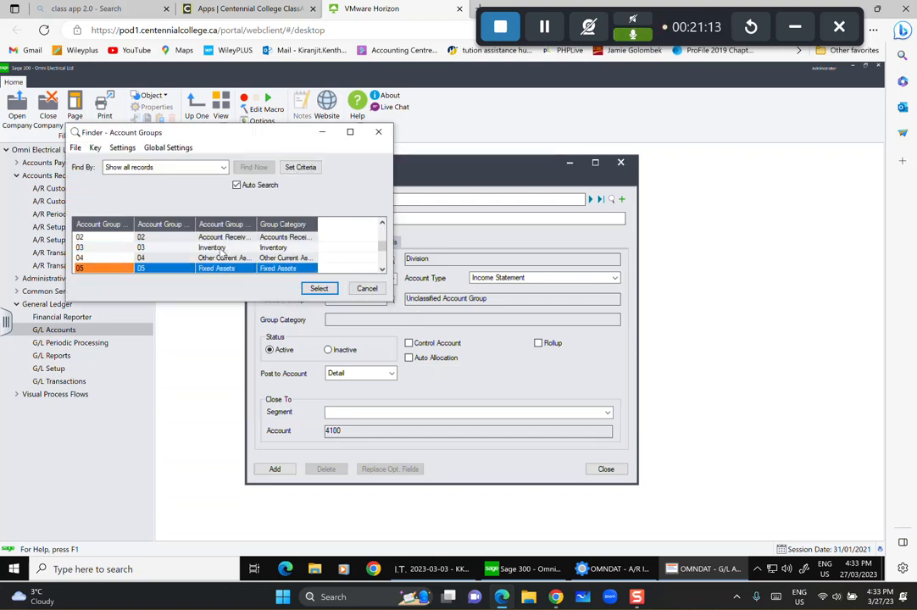
scroll(221, 252, down, 3)
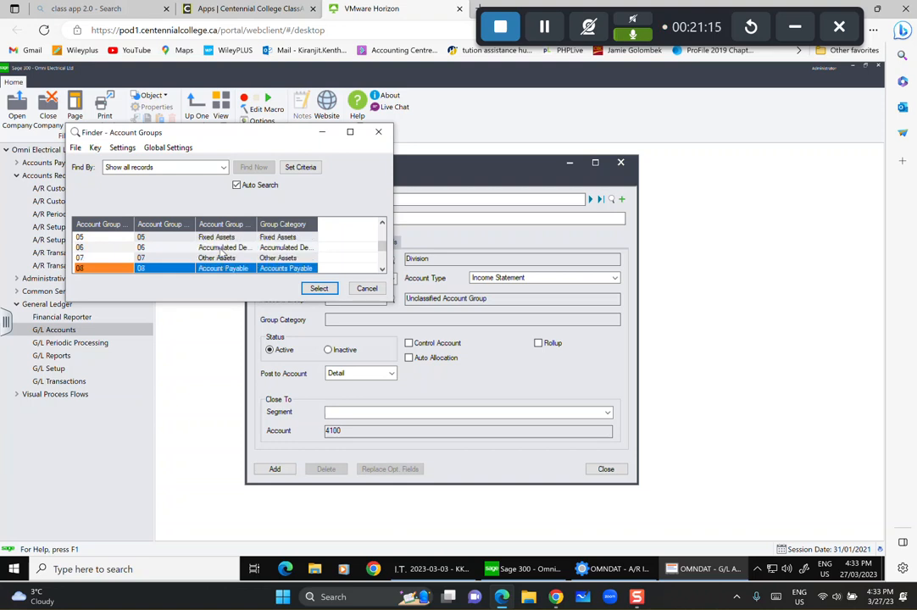
scroll(222, 252, down, 4)
scroll(222, 254, down, 4)
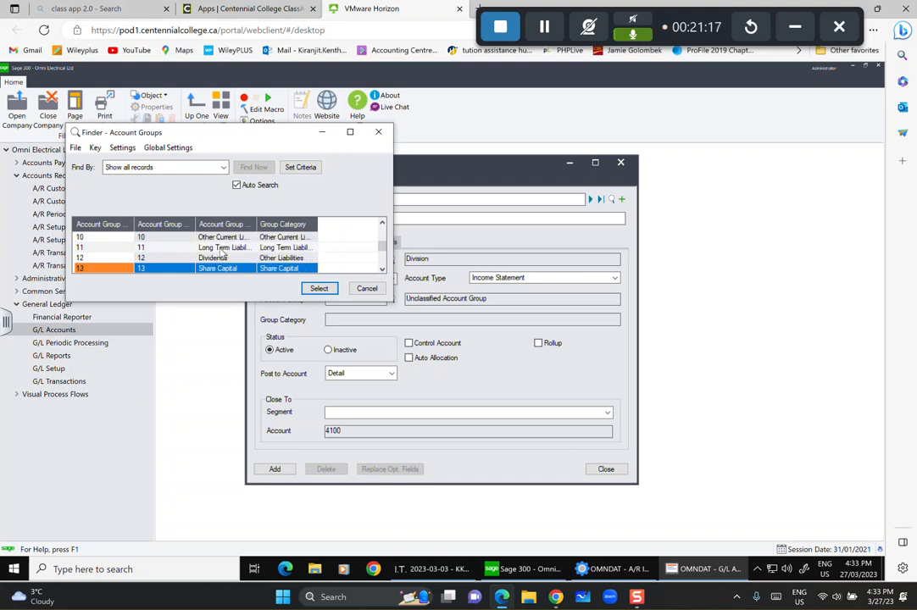
click(222, 257)
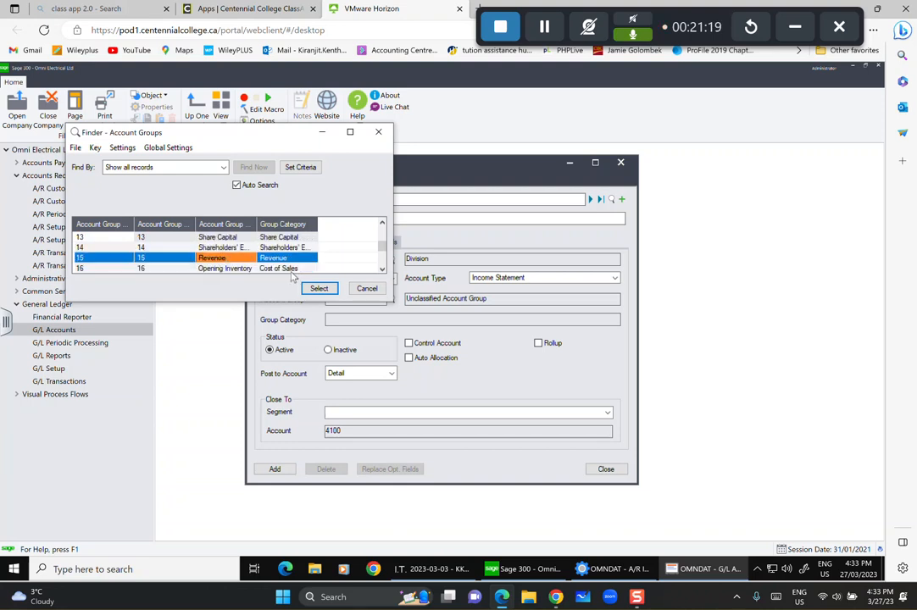
click(318, 288)
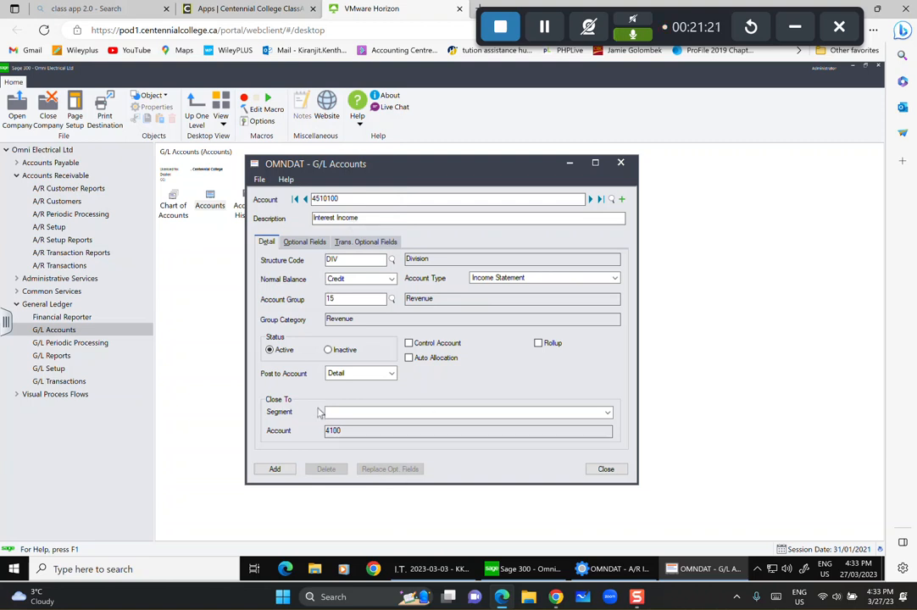
click(274, 470)
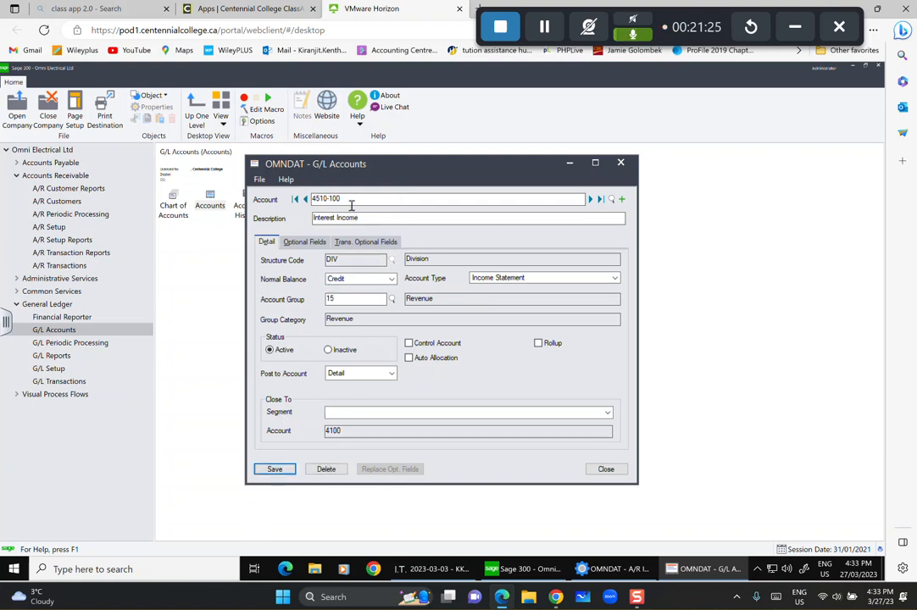
click(622, 200)
Enter account 4510-200 'Interest Income' with the DIV Division structure code.
text(4)
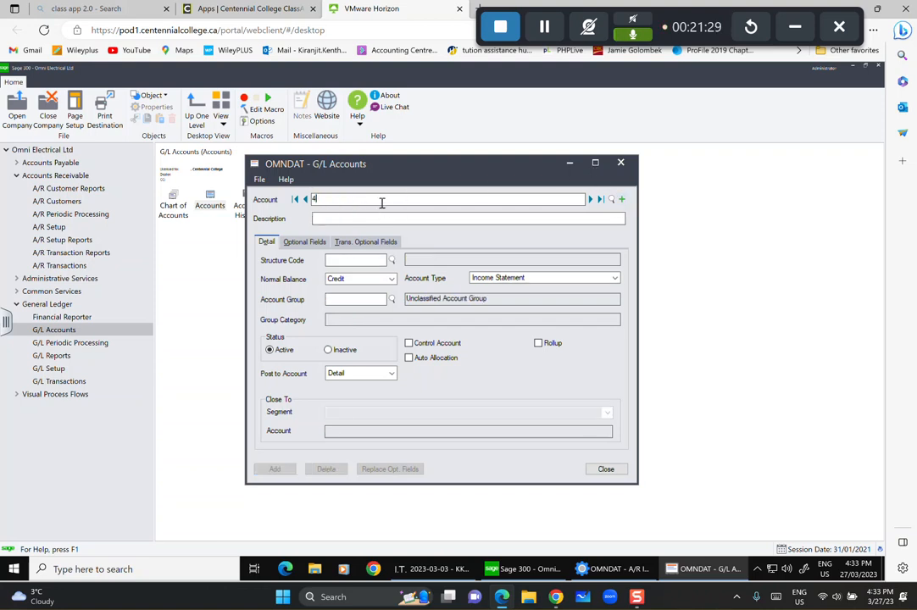
text(510200)
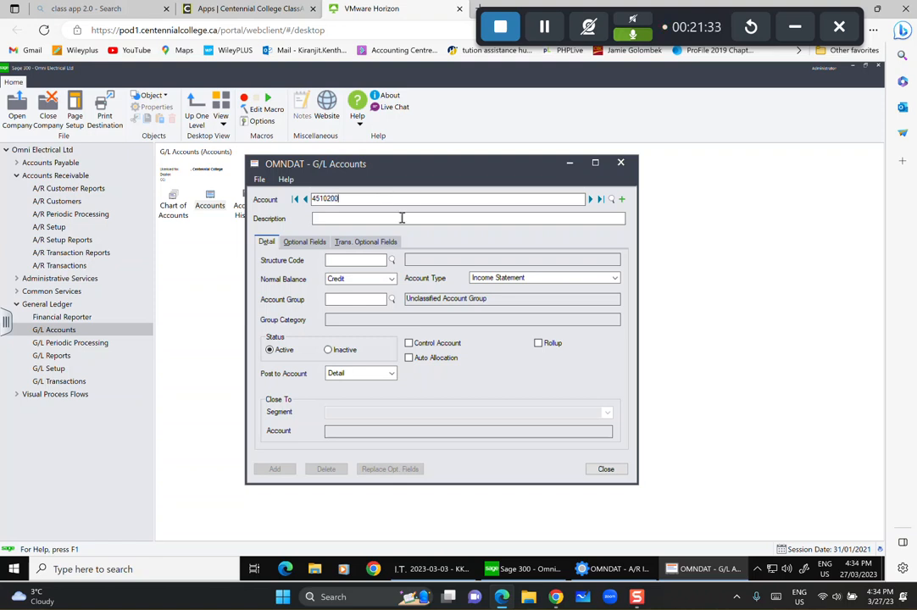
click(399, 221)
text(Intere)
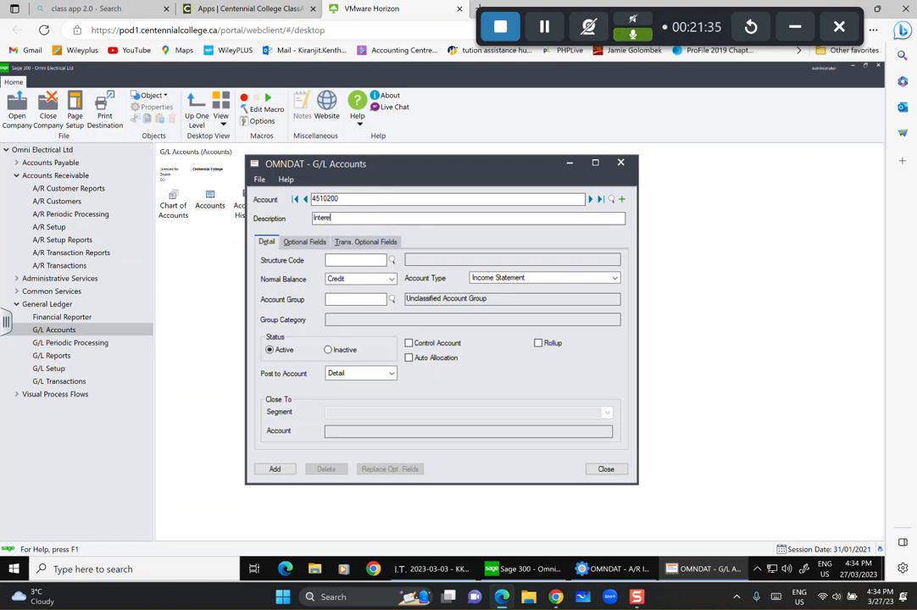
text(st Income)
click(392, 261)
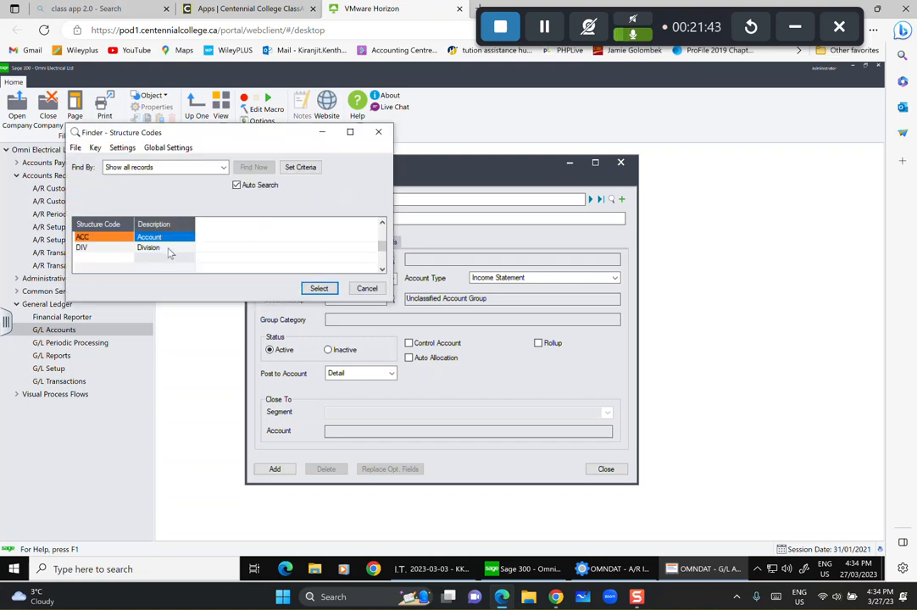
click(196, 248)
click(318, 288)
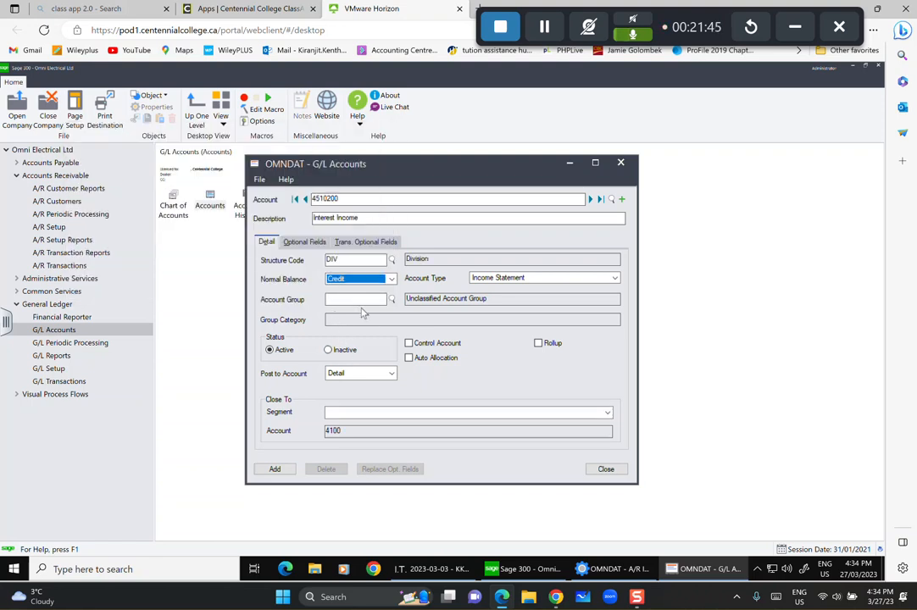
Assign account group 15 Revenue, add the account, and close the Accounts window.
click(393, 299)
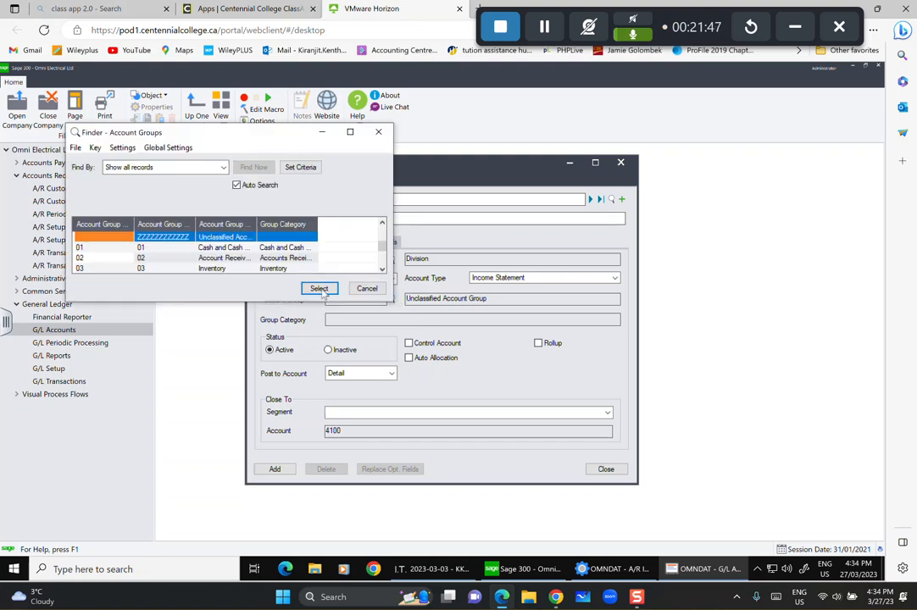
scroll(239, 259, down, 2)
scroll(239, 259, down, 12)
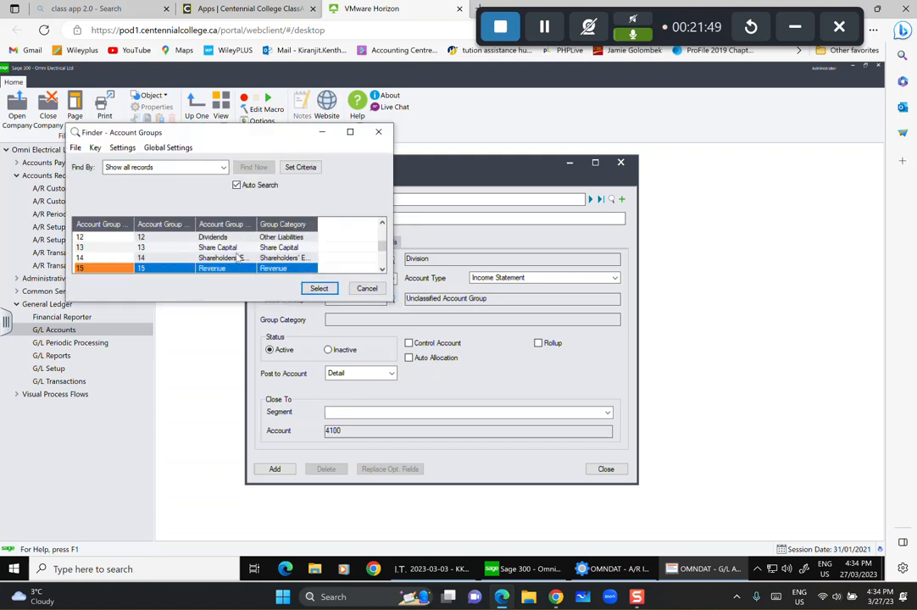
click(230, 236)
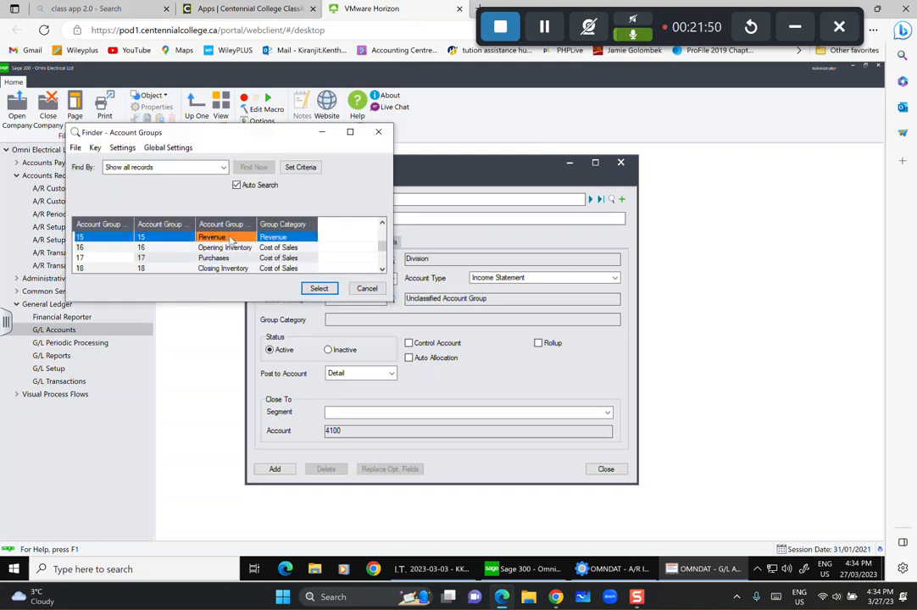
click(318, 288)
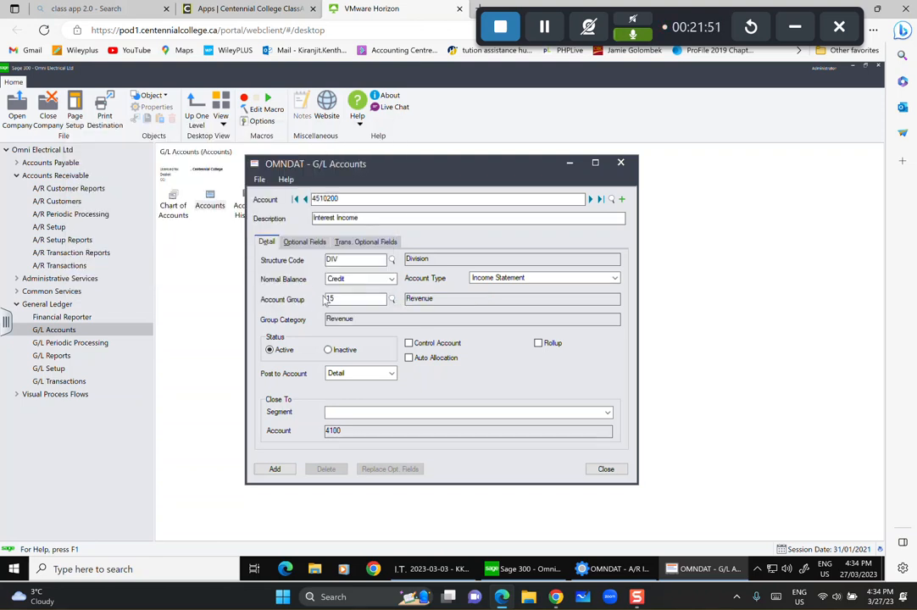
click(269, 467)
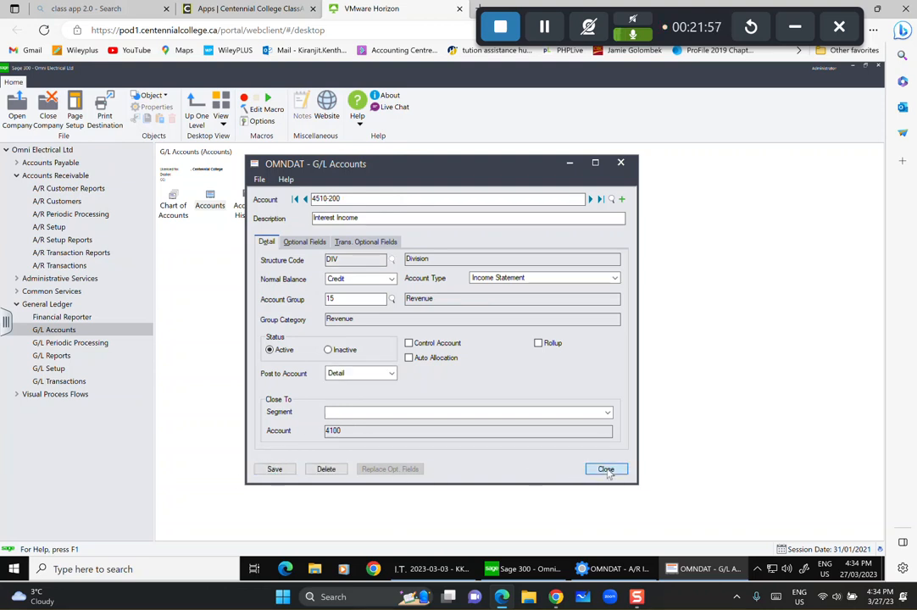
click(607, 469)
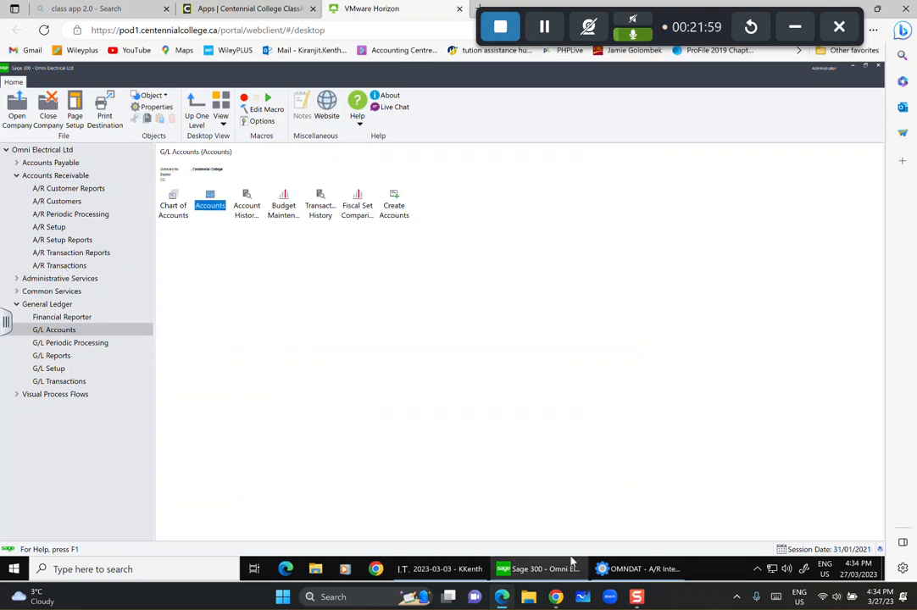
Enter interest profile EINT0 described as 'Excelent Customer Electrical Division'.
click(638, 569)
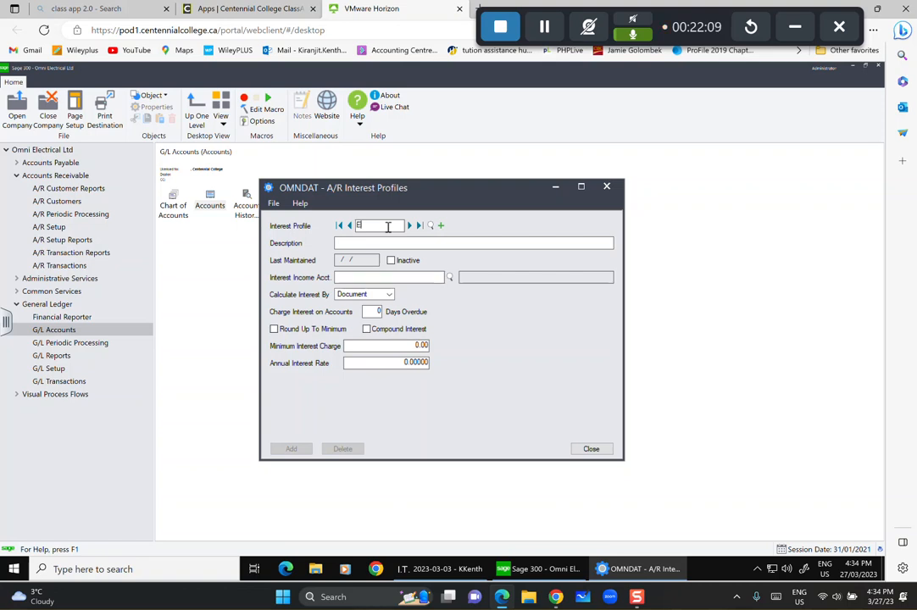
text(EN)
text(IN)
text(T)
text(0)
click(364, 241)
text(Excelent)
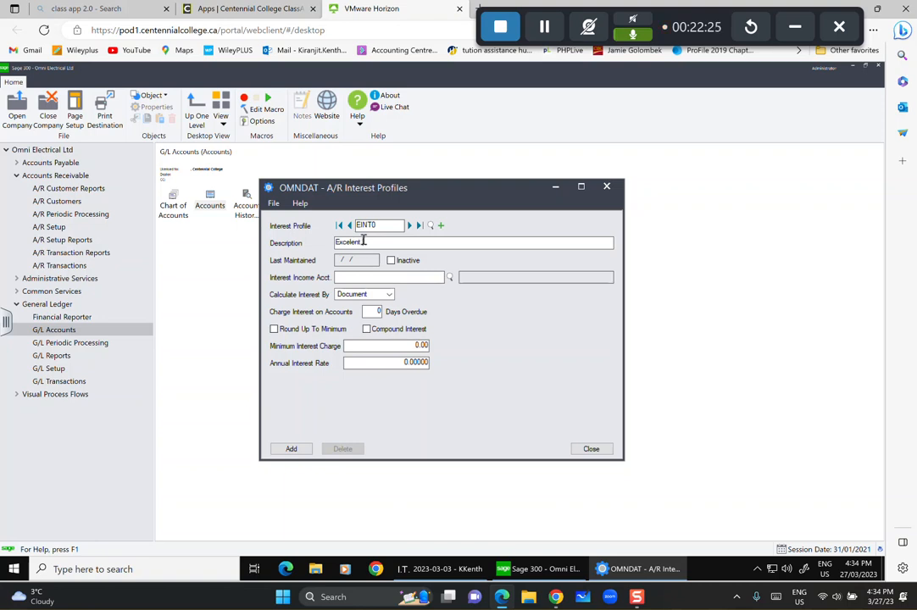
text( Customer Electrical)
text(Division)
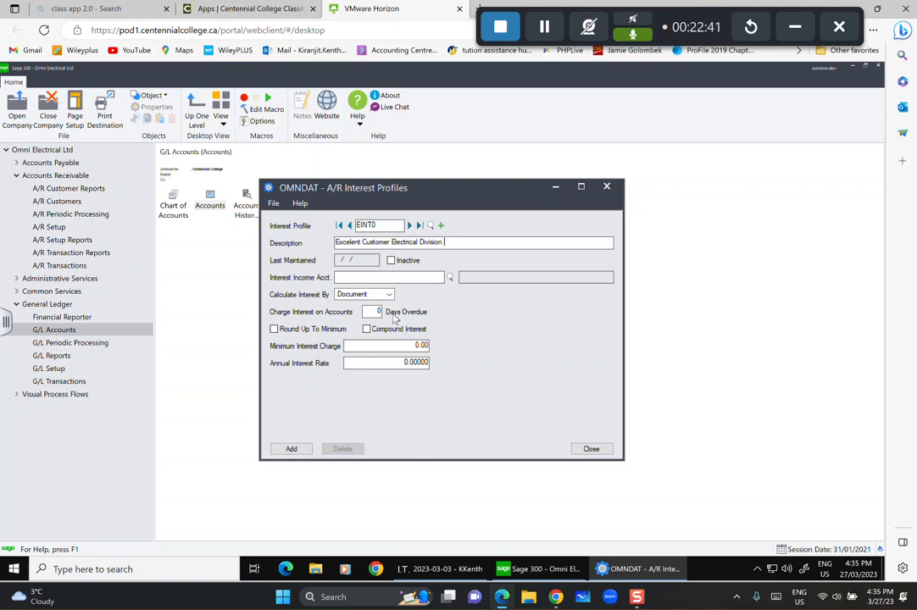
Set account 4510-100, calculate interest by Balance, add EINT0, and start a new profile.
click(450, 279)
scroll(233, 248, down, 3)
scroll(233, 248, down, 5)
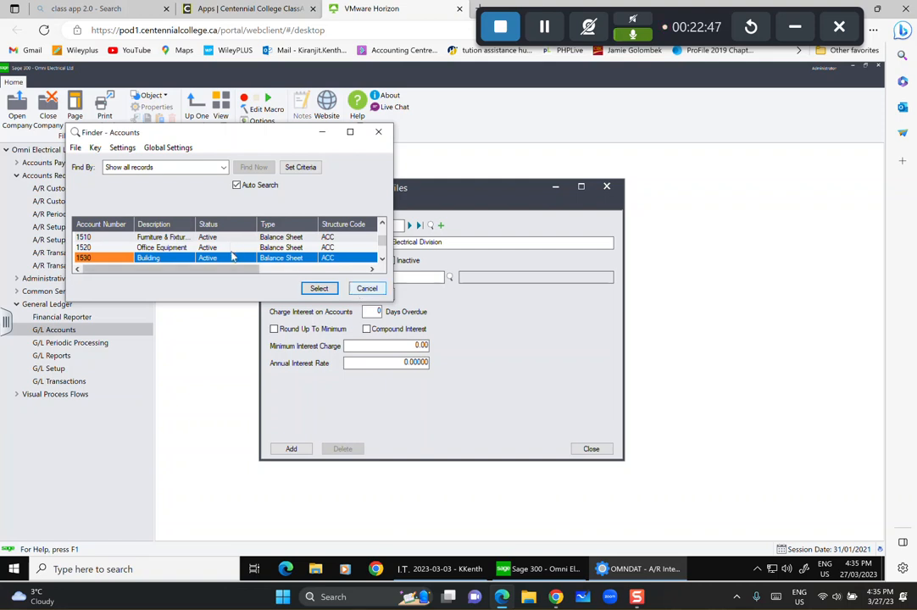
click(319, 288)
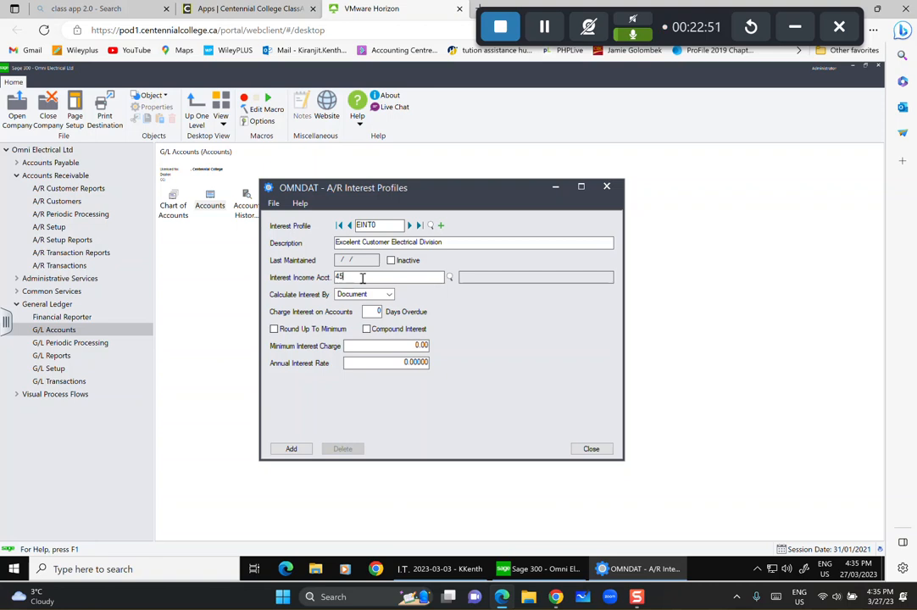
text(4510100)
key(Tab)
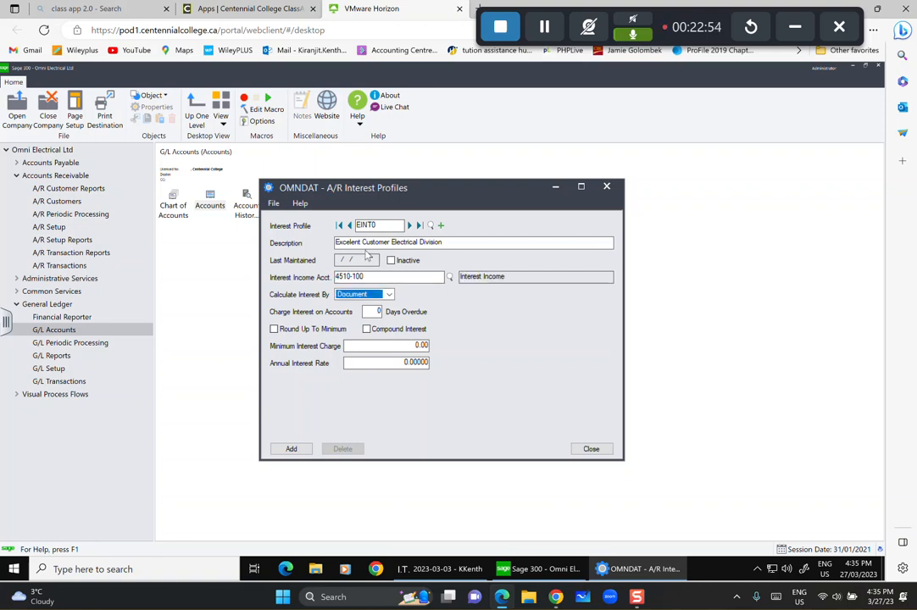
click(389, 294)
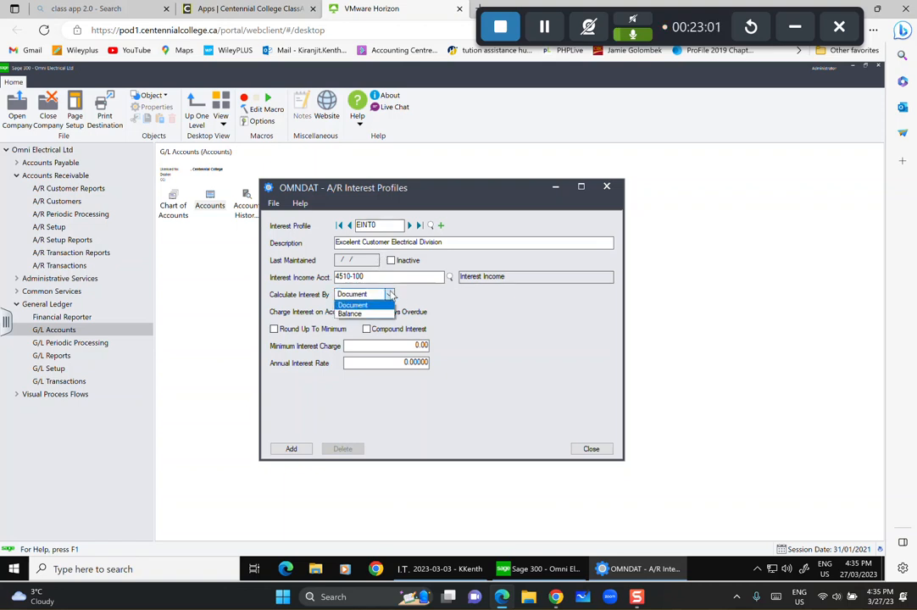
click(350, 314)
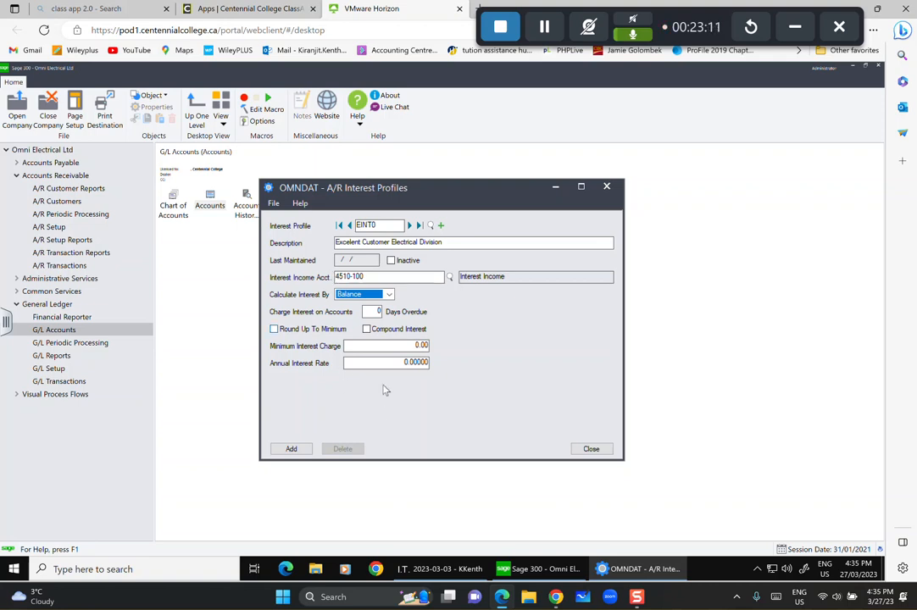
click(290, 448)
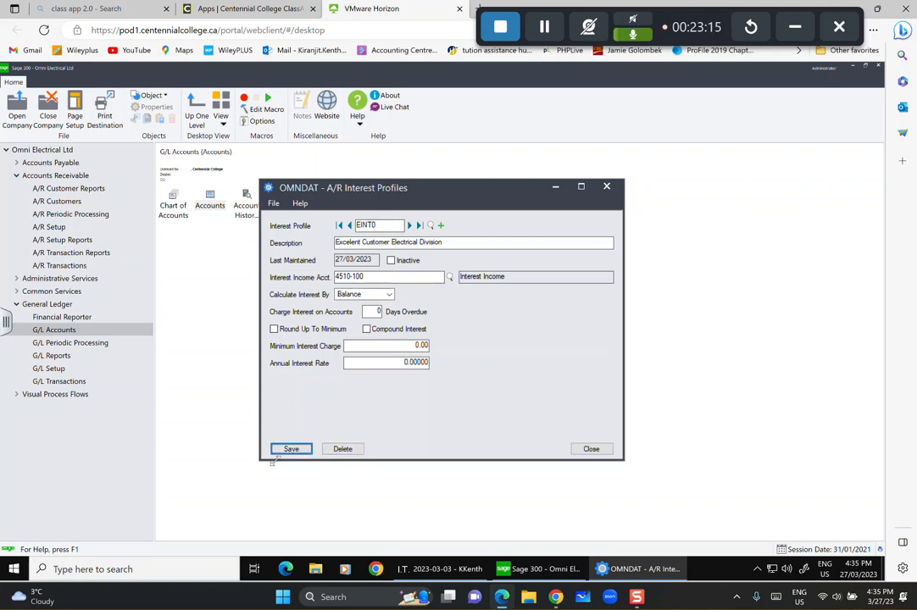
click(290, 448)
click(440, 225)
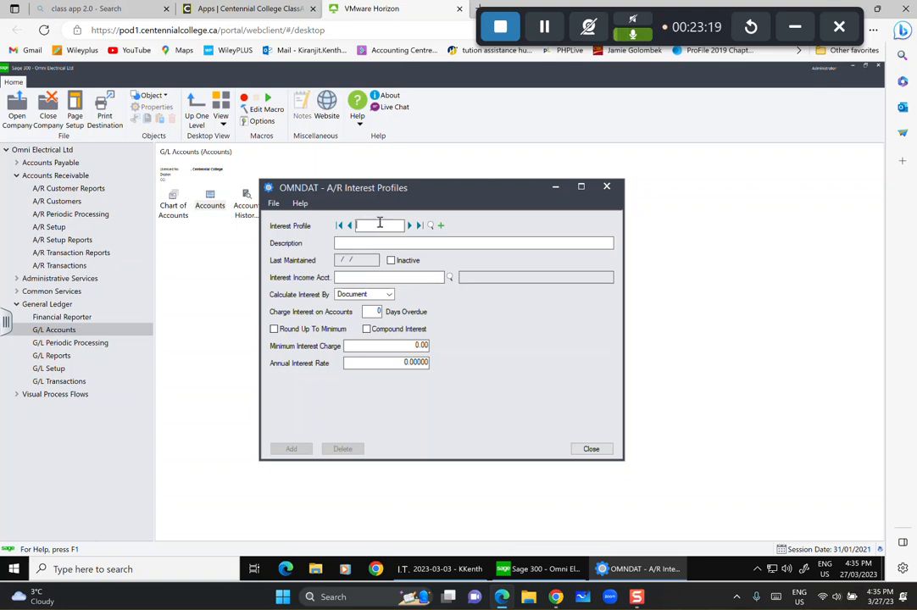
Enter interest profile MINT0 described as 'Excellent Custmers - MAchinery Division'.
text(MINTO)
click(369, 243)
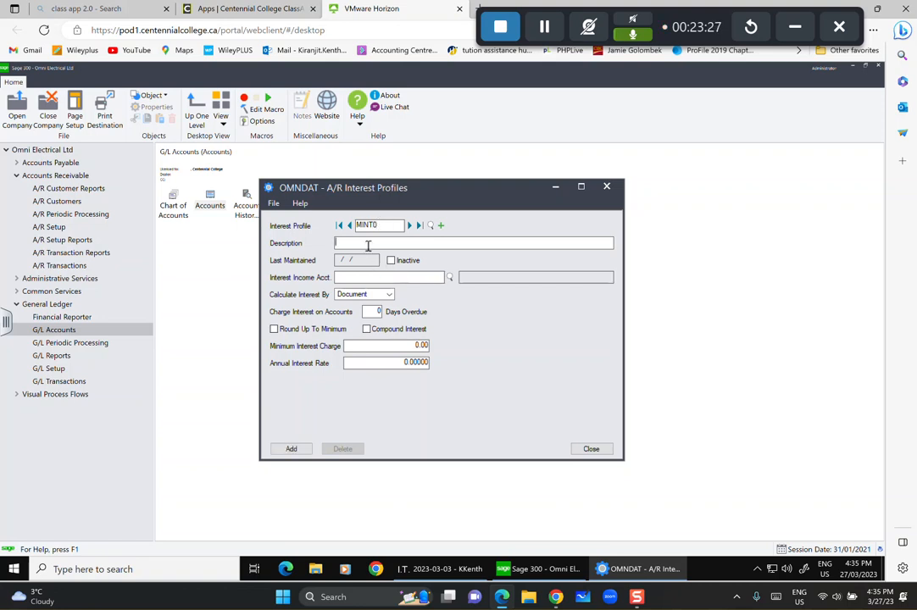
text(Excellent Custm)
key(BackSpace)
text(ers - MAchinery Di)
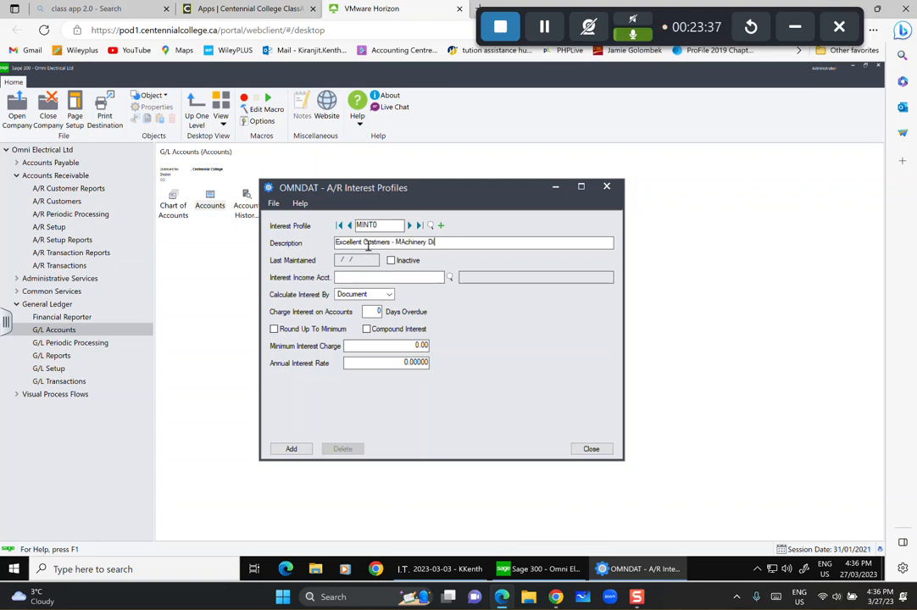
text(vision)
key(Tab)
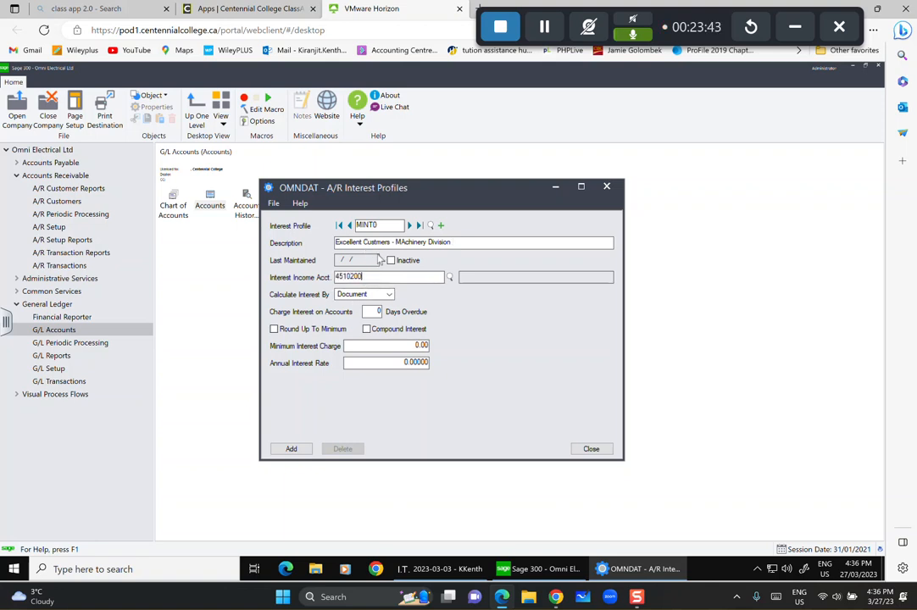
Calculate interest by Balance, add MINT0, and start a new profile.
click(340, 294)
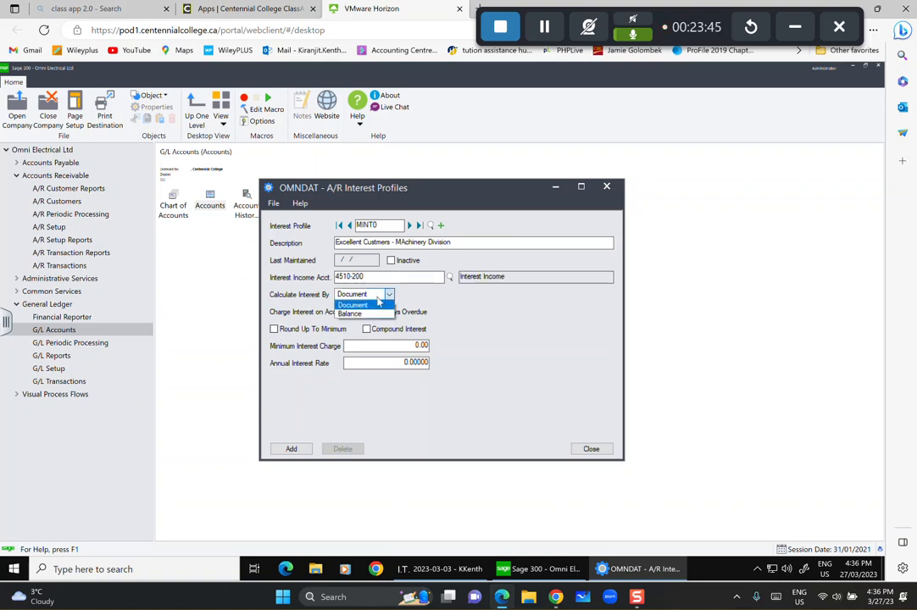
click(371, 314)
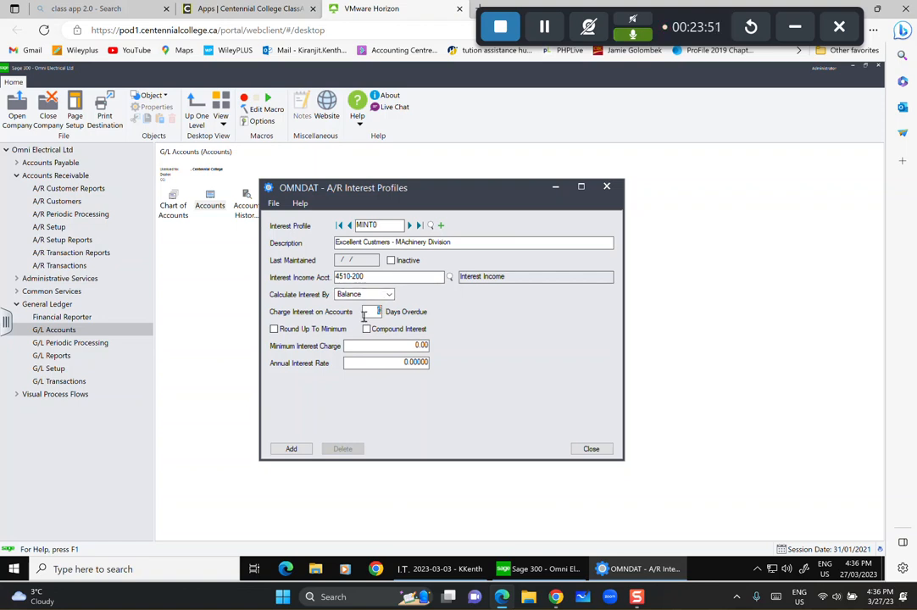
click(291, 449)
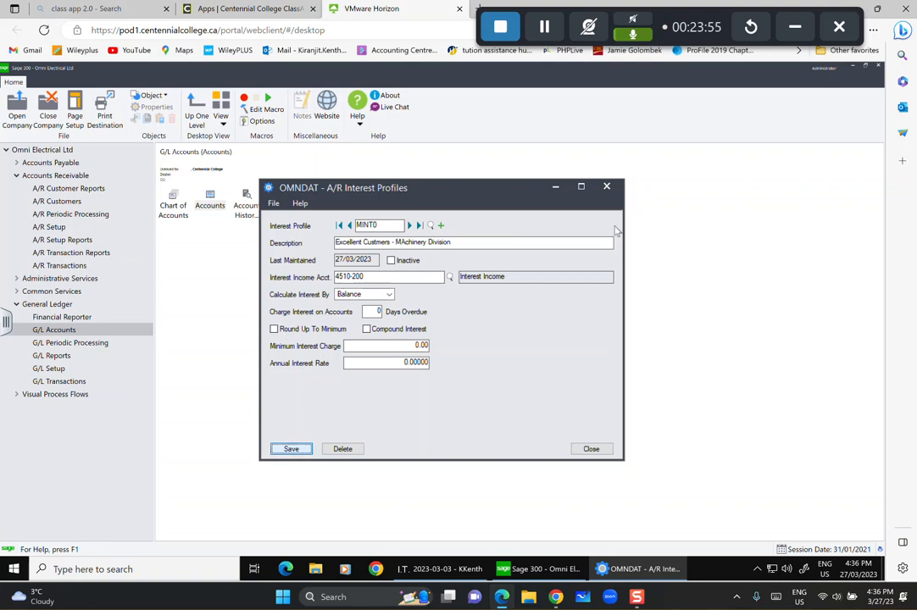
click(441, 226)
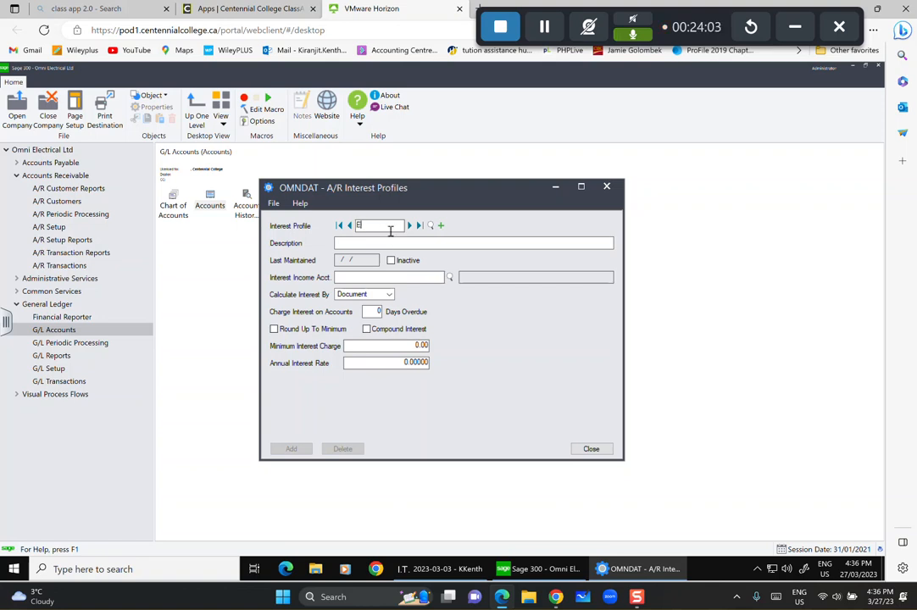
Enter interest profile EINT15, 'Electrical Division - 15%', with interest income account 4510-100.
text(INT15)
click(404, 241)
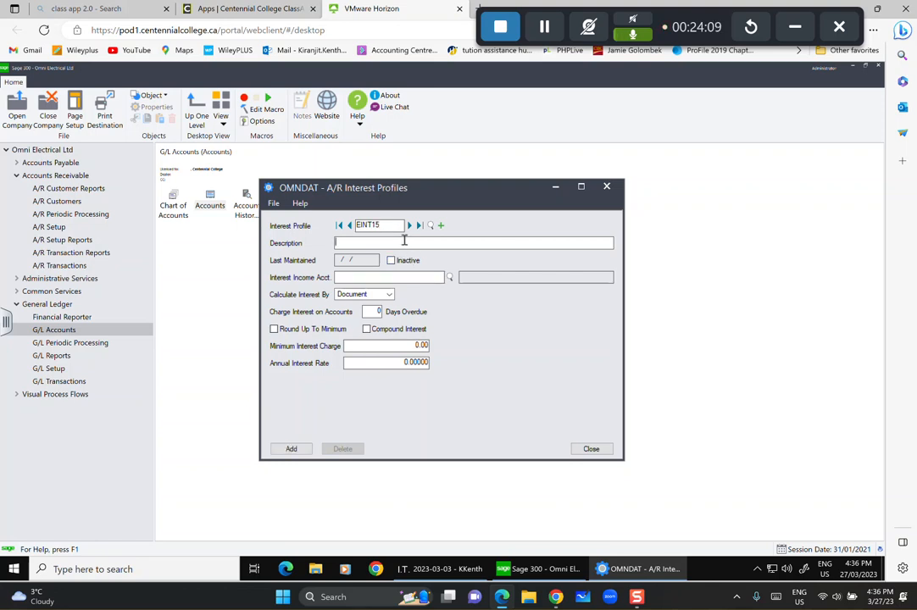
text(electrical)
key(BackSpace)
key(BackSpace)
key(BackSpace)
key(BackSpace)
key(BackSpace)
key(BackSpace)
key(BackSpace)
key(BackSpace)
text(Electrical Division - 15%)
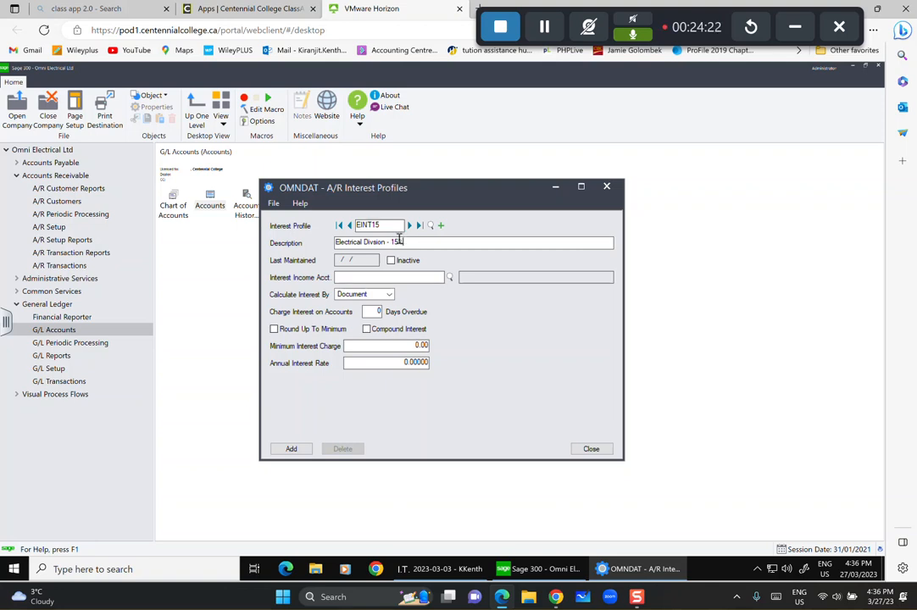
click(412, 281)
text(4510100)
click(379, 310)
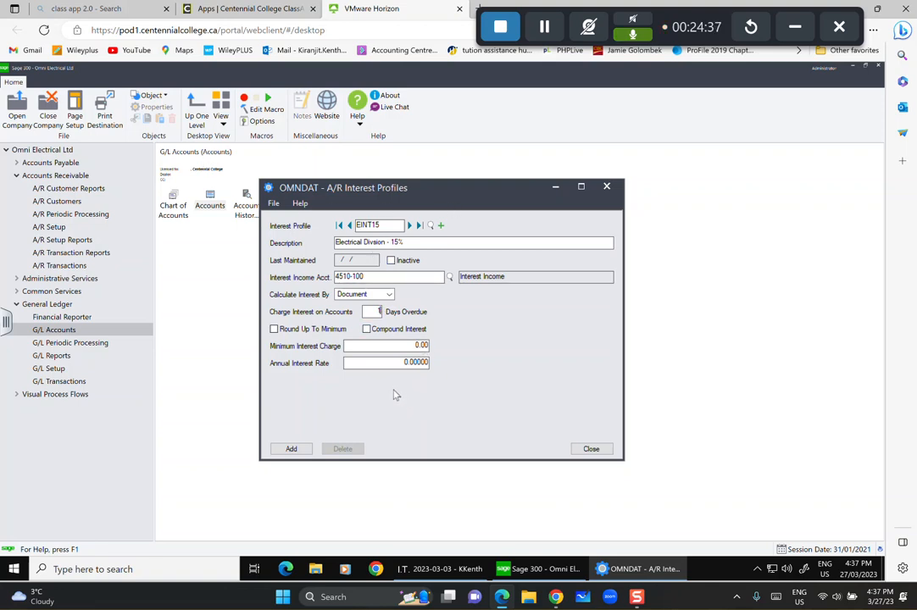
Set a 1.00 minimum charge and 15% annual rate, add EINT15, and clear the form.
double_click(419, 345)
key(BackSpace)
text(1)
drag(403, 362, 409, 362)
text(15)
click(291, 450)
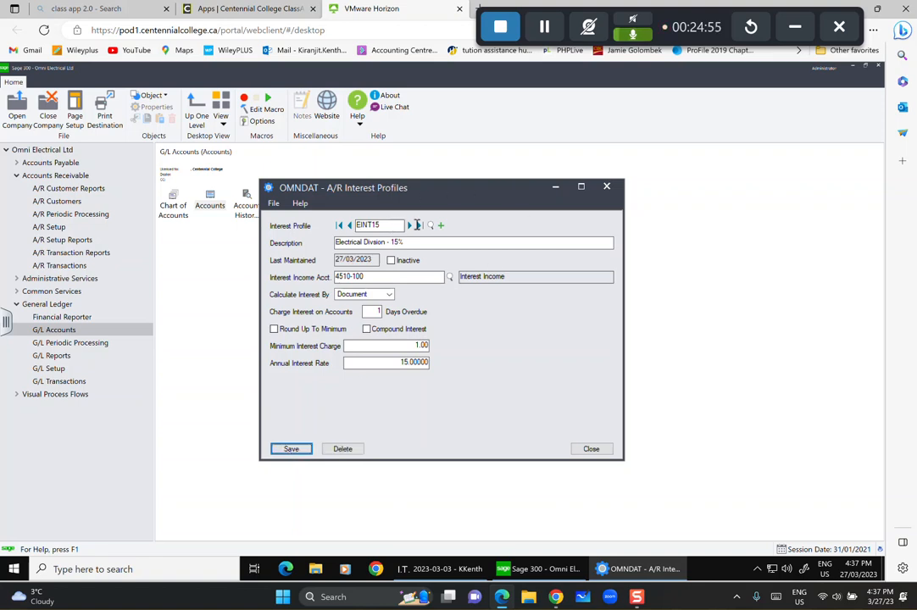
click(440, 225)
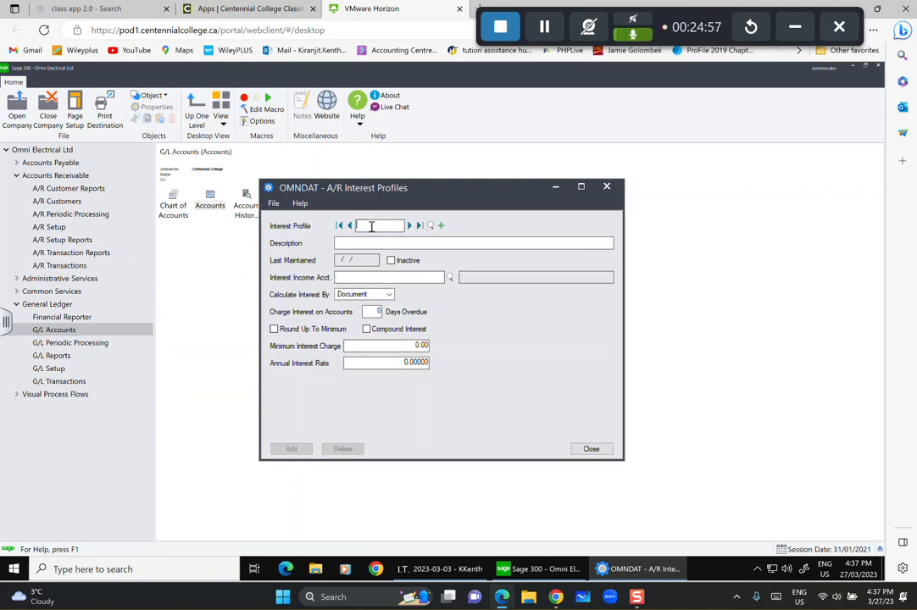
Enter profile MINT15, 'MAchinery Division - 15%', with interest income account 4510-200.
text(MIN)
key(BackSpace)
click(423, 246)
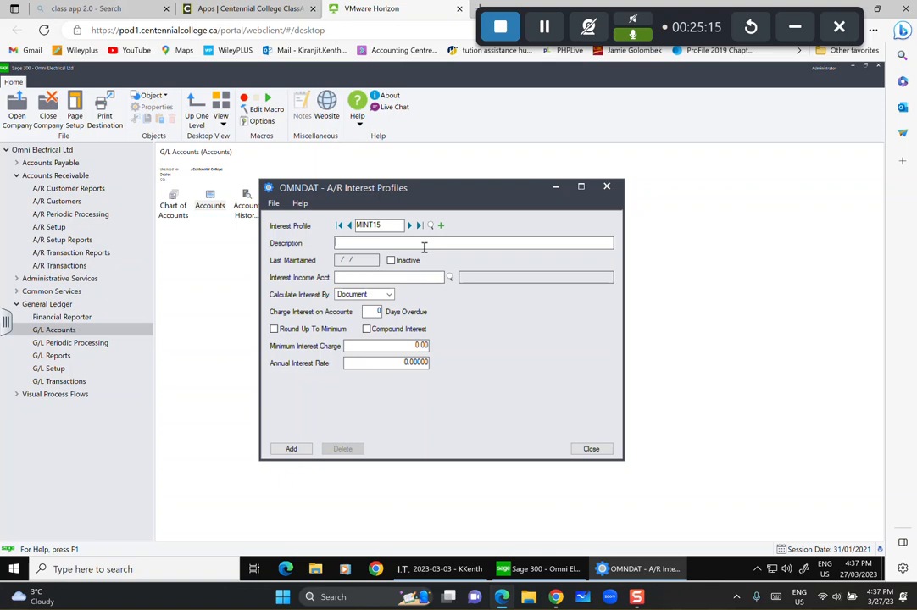
text(MAchinery Division - 15%)
click(427, 279)
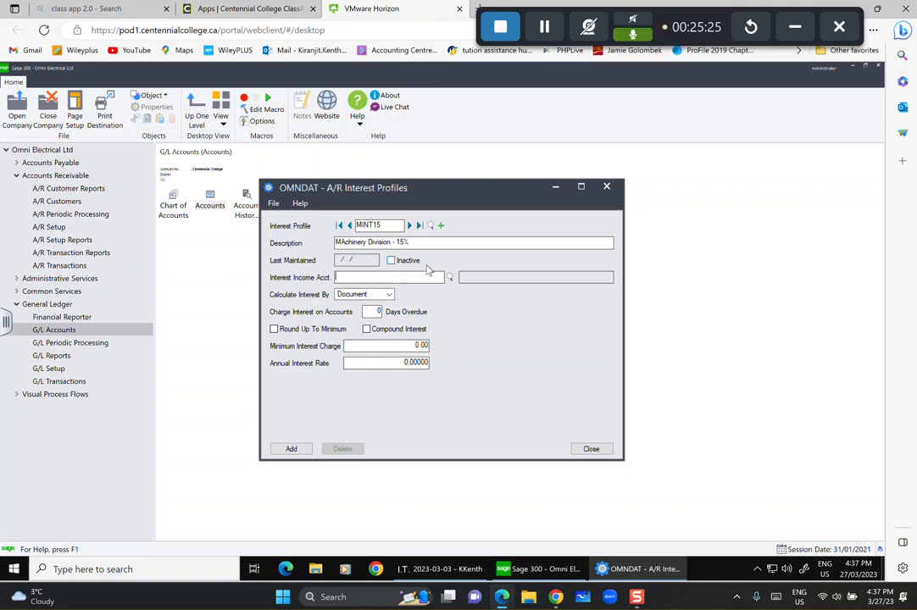
text(4510-200)
key(Tab)
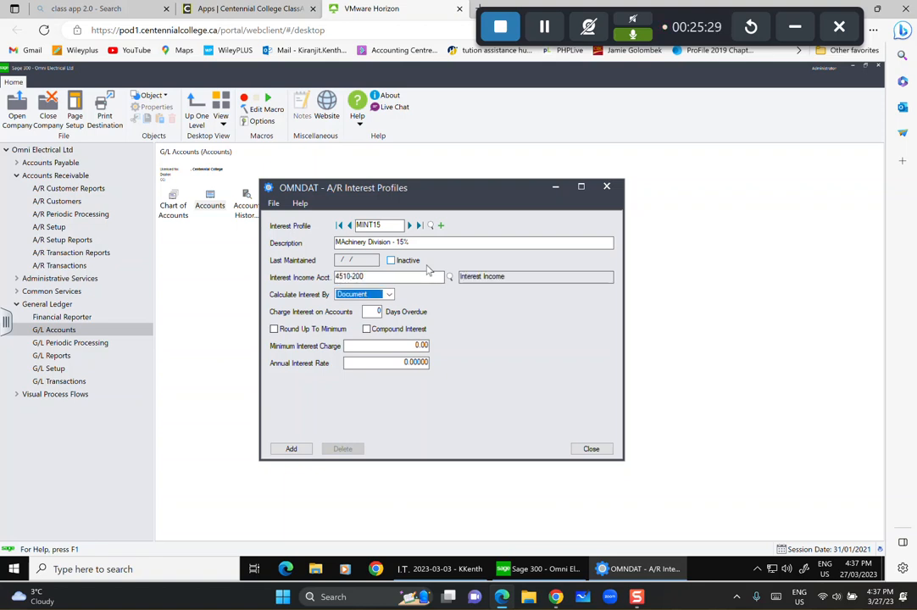
Calculate interest by Balance with a 1.00 minimum charge and 15% annual rate, then add MINT15.
click(389, 294)
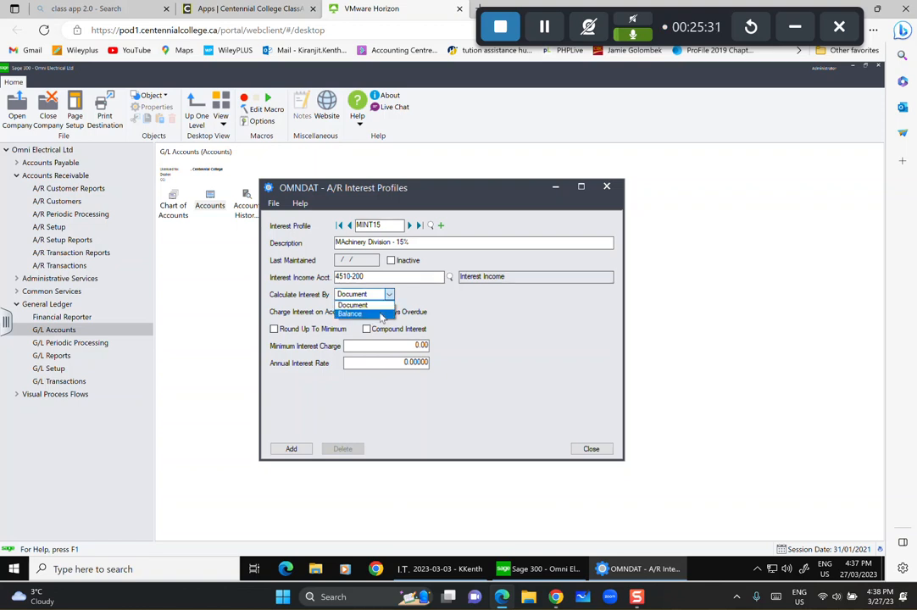
click(381, 315)
click(417, 345)
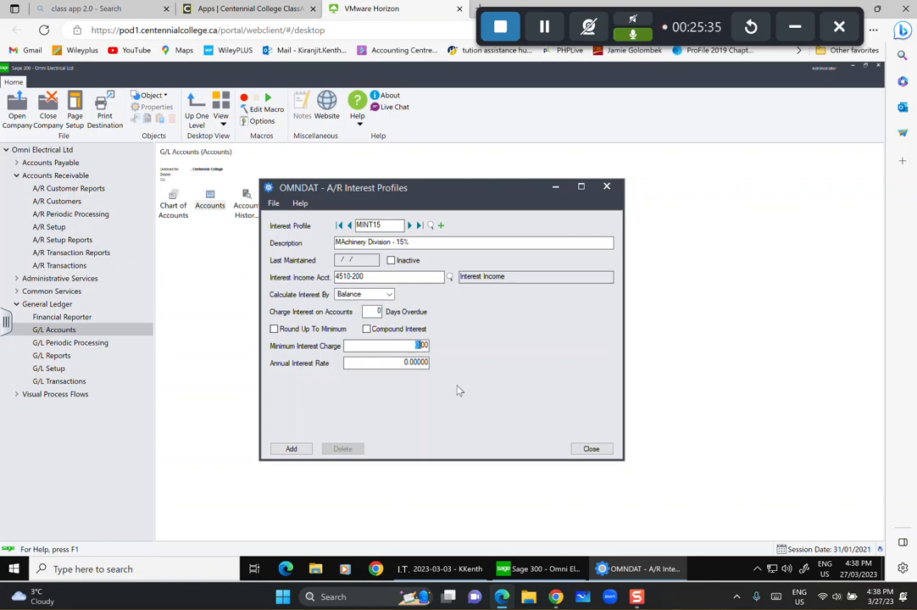
text(1)
click(402, 364)
text(15)
click(291, 450)
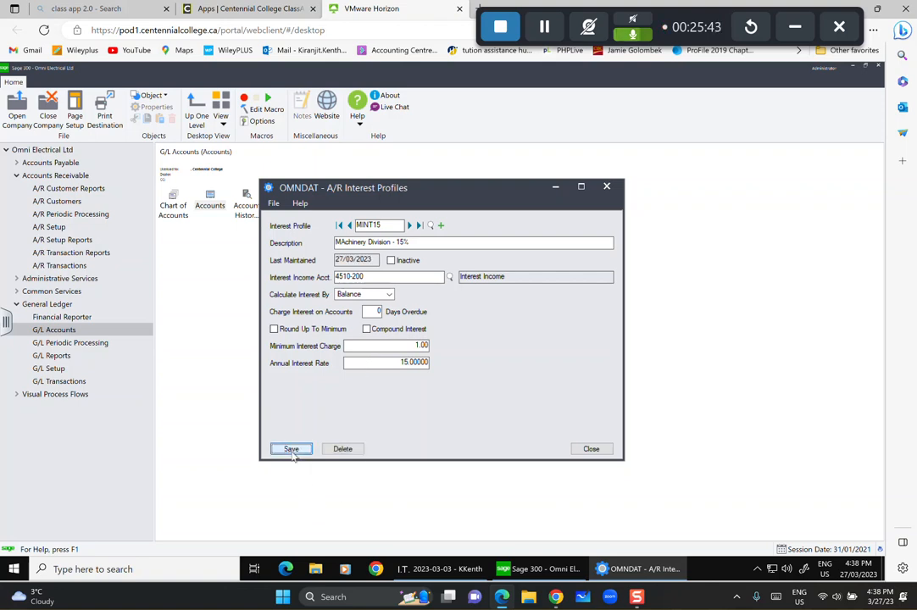
Close Interest Profiles and open A/R Payment Codes setup, checking the existing codes.
click(588, 449)
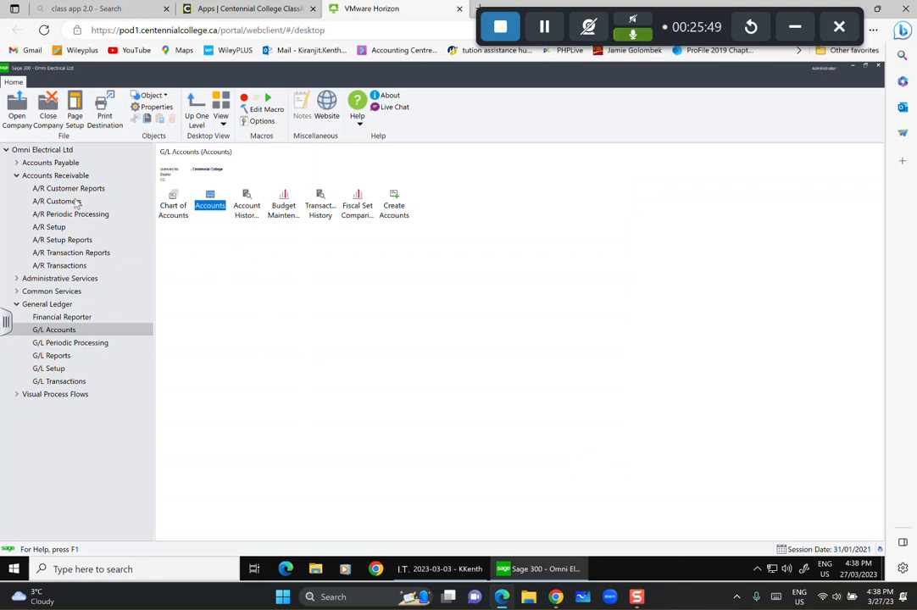
click(48, 227)
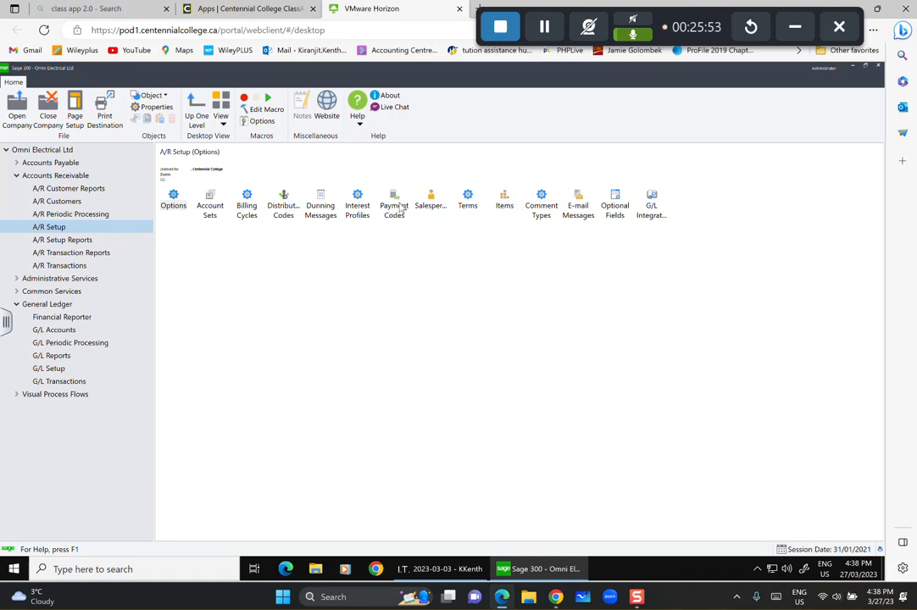
click(400, 208)
double_click(400, 208)
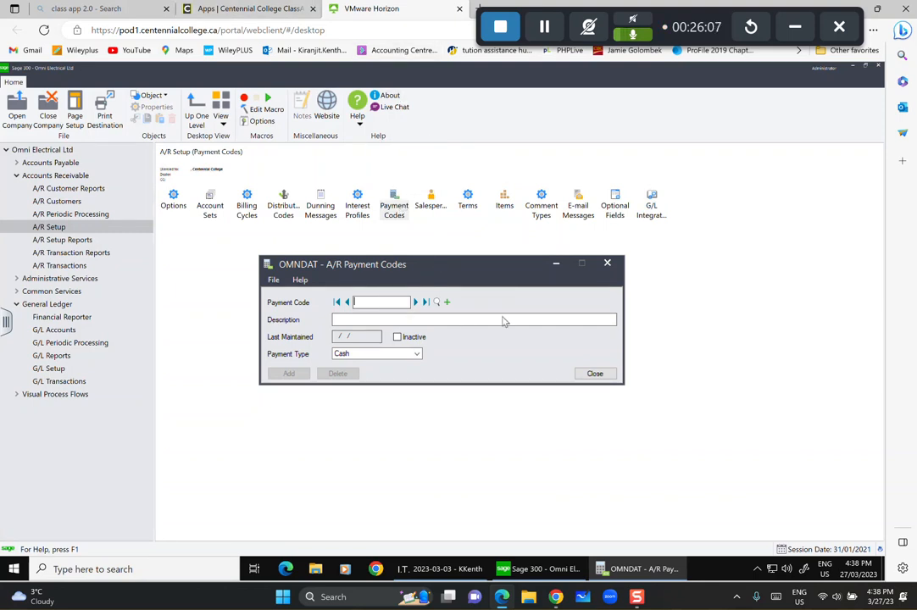
click(436, 302)
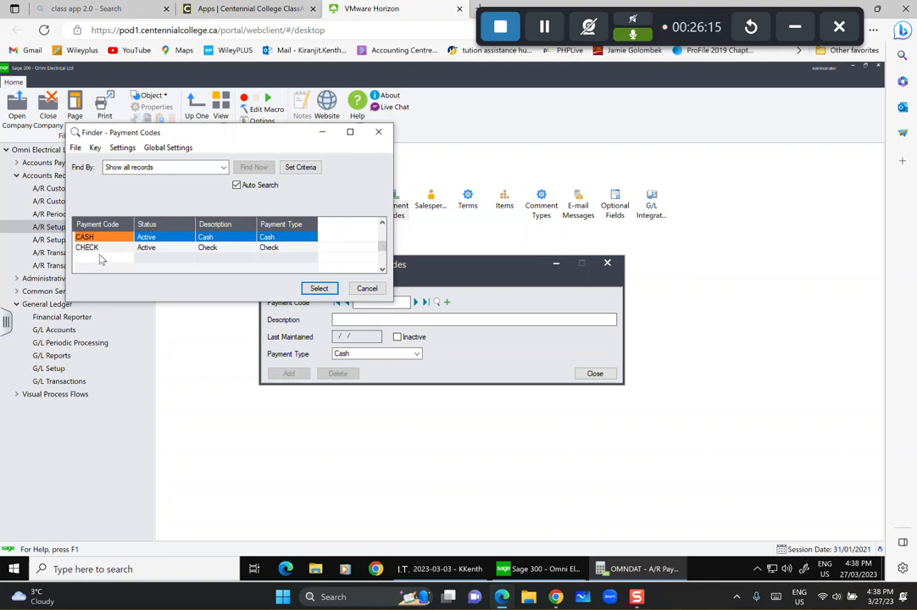
click(367, 288)
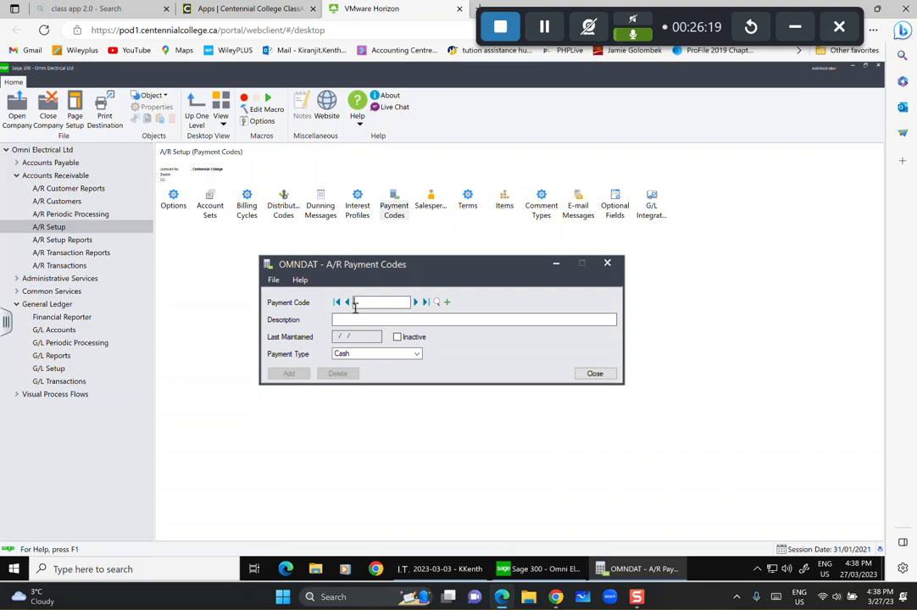
Add payment code AMEX, 'American Express', as a Credit Card type, then clear the form.
text(AMEX)
click(383, 319)
text(A)
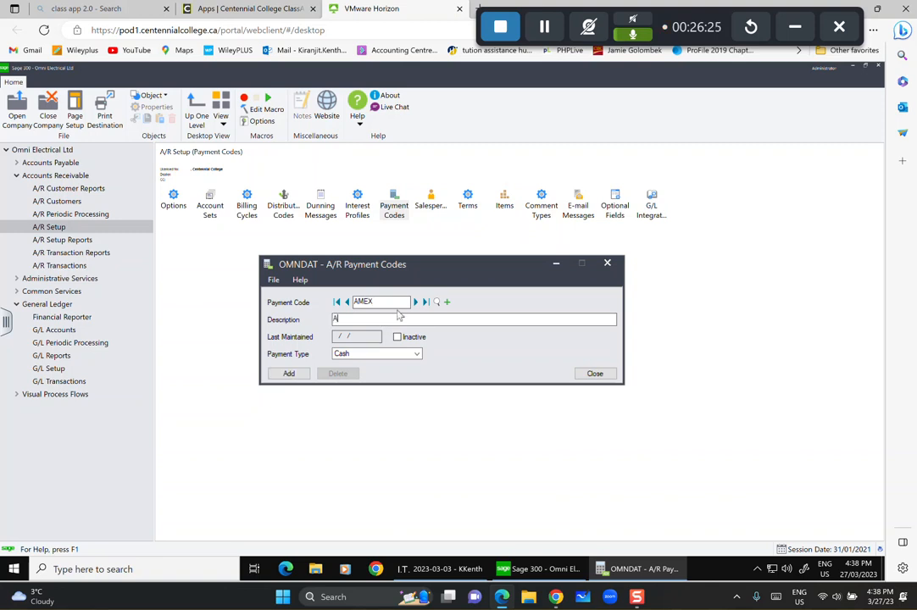
text(merican Express)
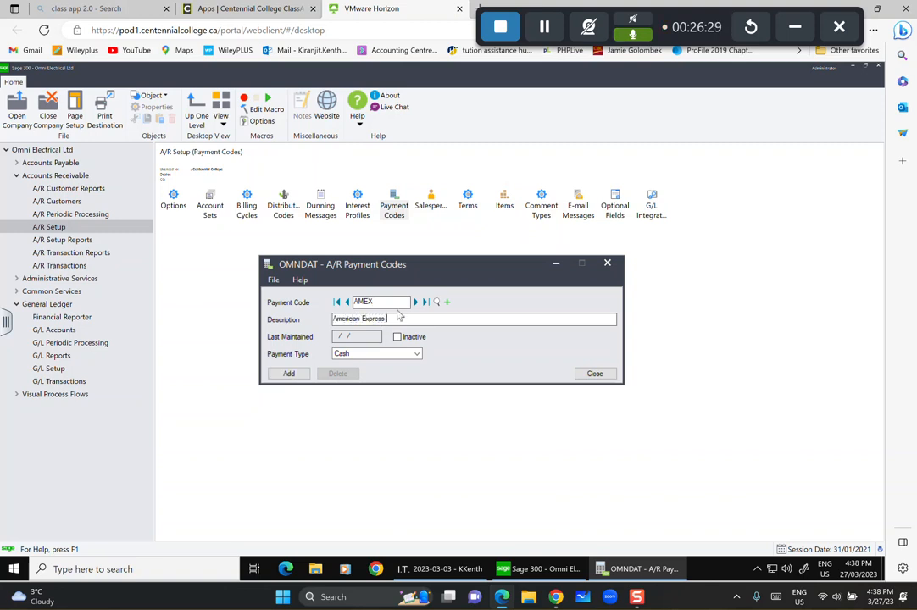
click(411, 356)
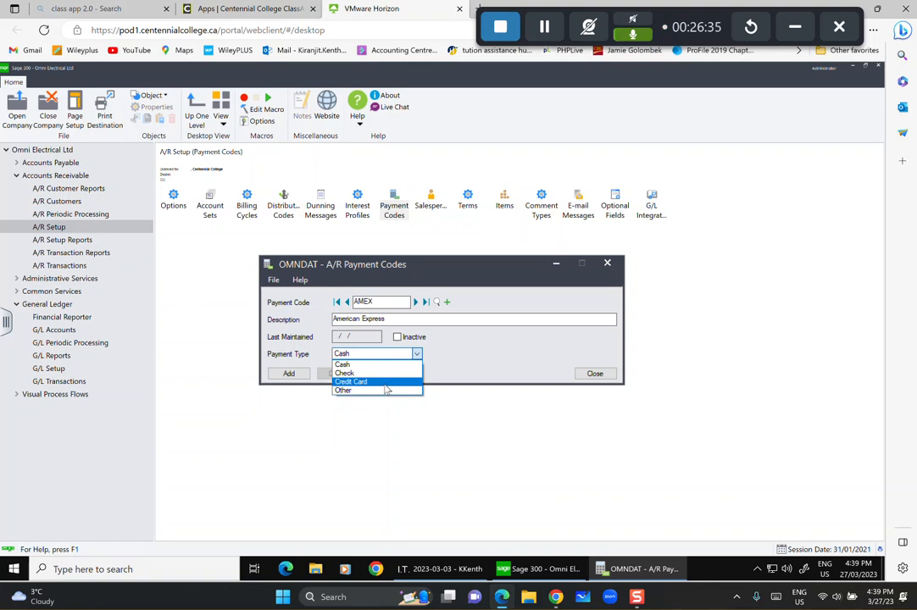
click(387, 384)
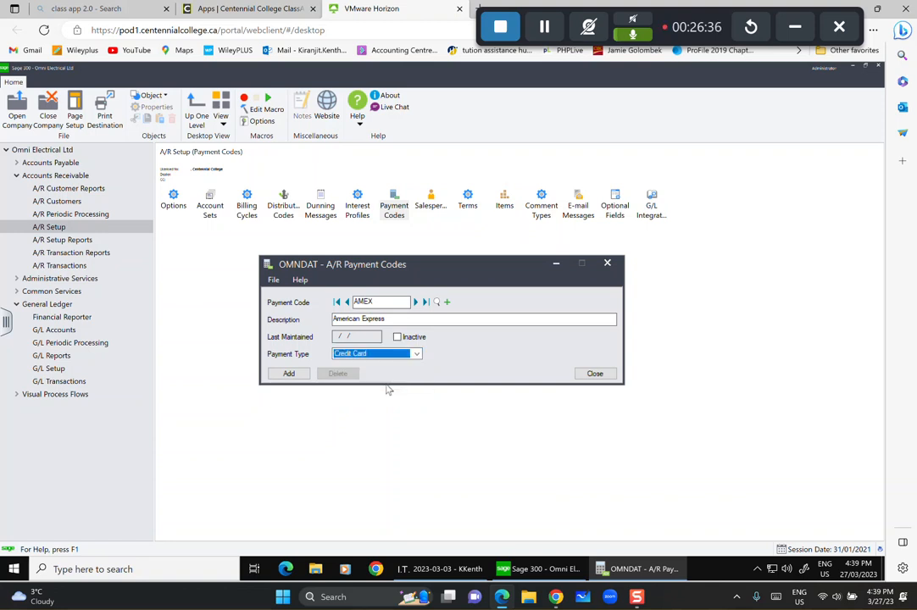
click(292, 375)
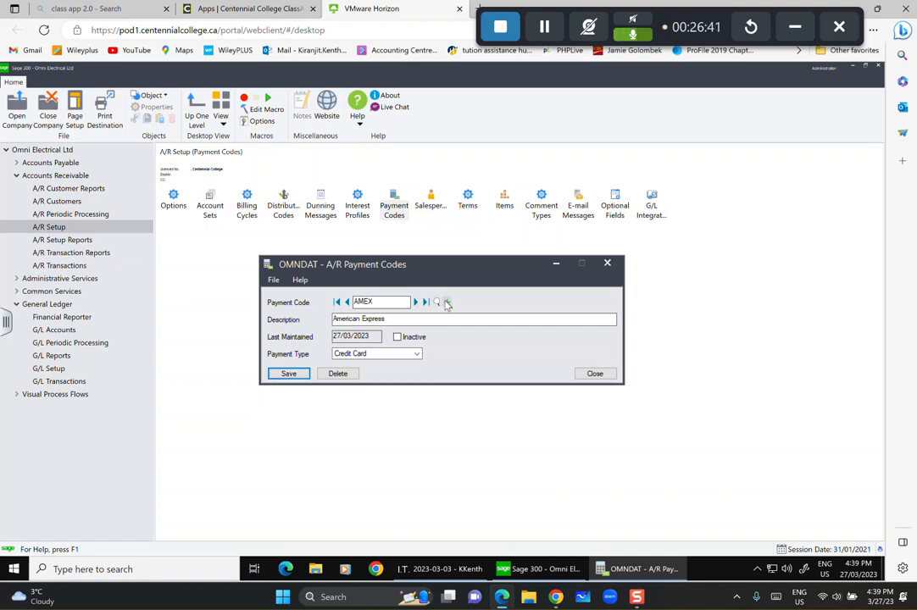
click(447, 302)
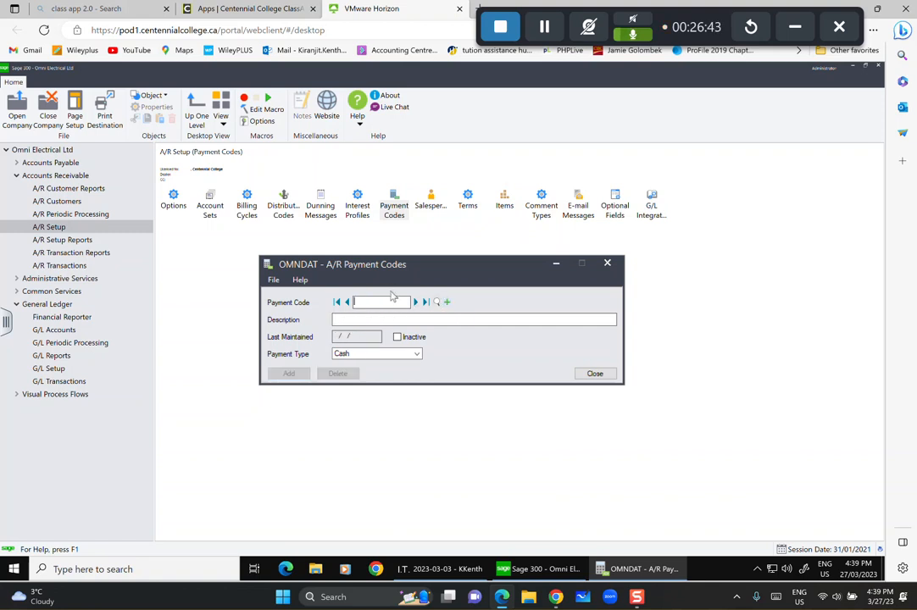
Add payment code VISA, 'Visa', as a Credit Card type, then clear the form.
text(VISA)
click(398, 318)
text(Visa)
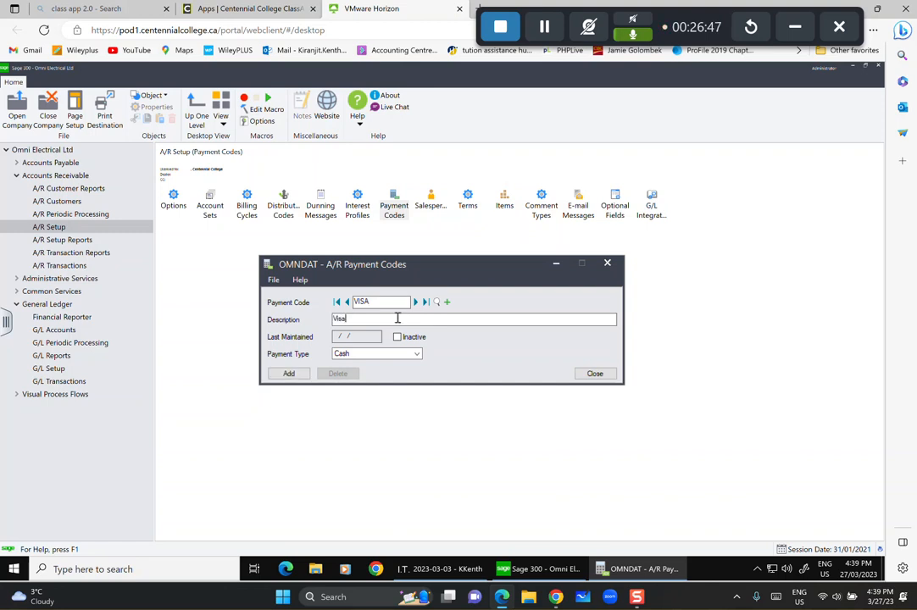
click(417, 353)
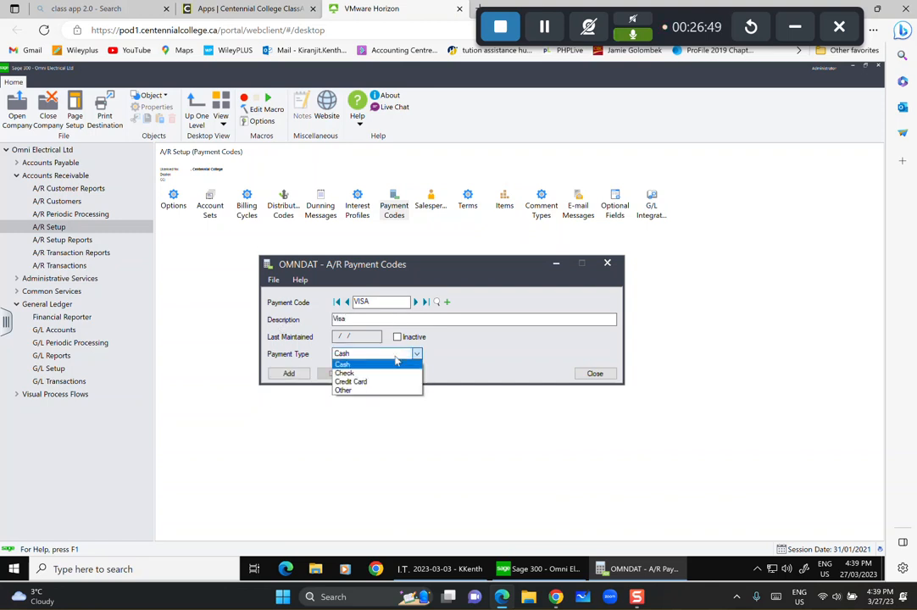
click(382, 383)
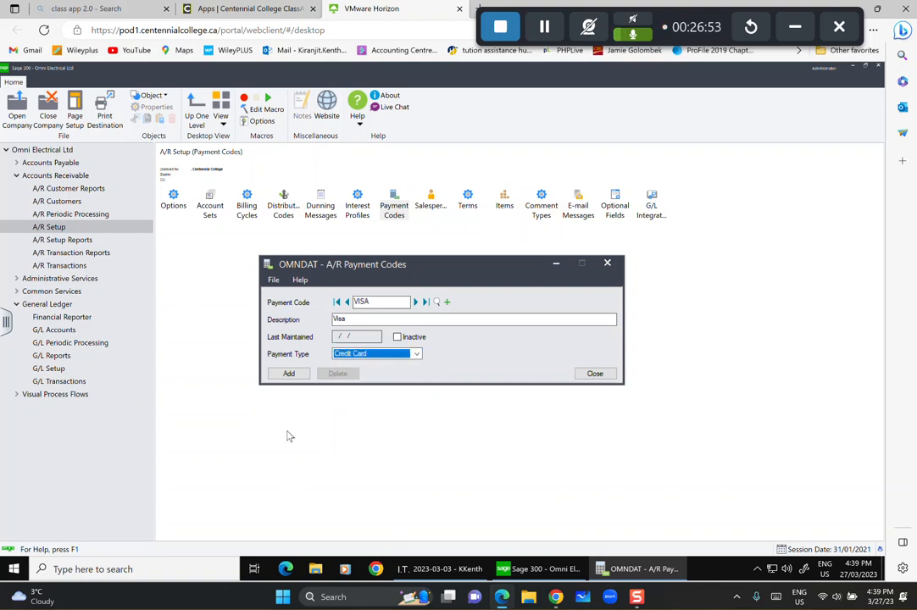
click(289, 375)
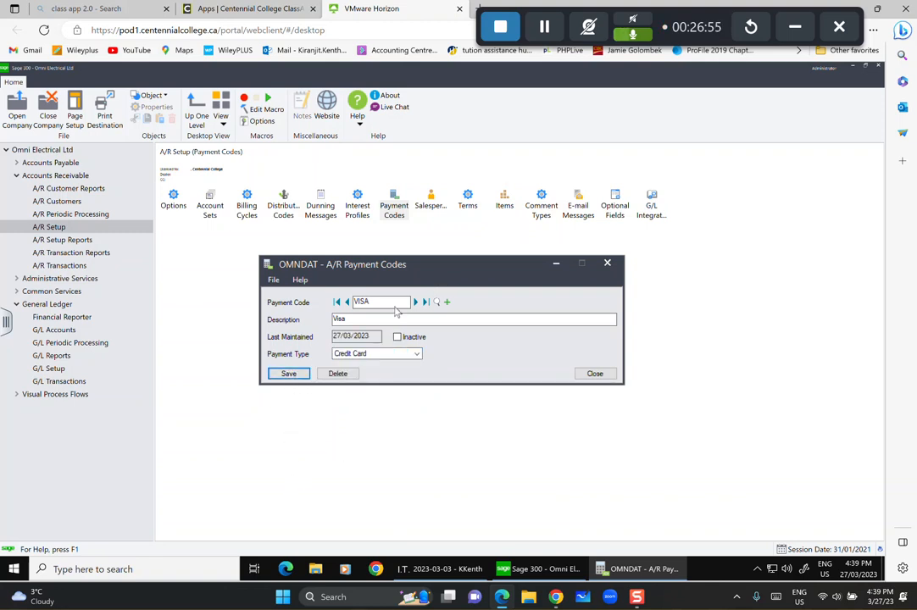
click(447, 303)
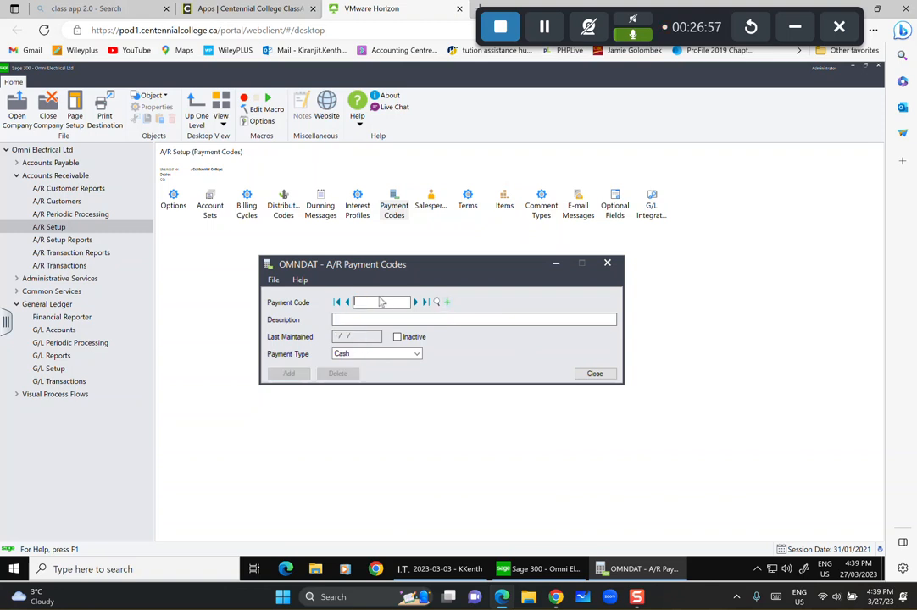
Add MASTER, 'MAster Card', as a Credit Card code, then close Payment Codes and open Salespersons.
text(MASTERCA)
key(BackSpace)
key(BackSpace)
key(BackSpace)
click(363, 318)
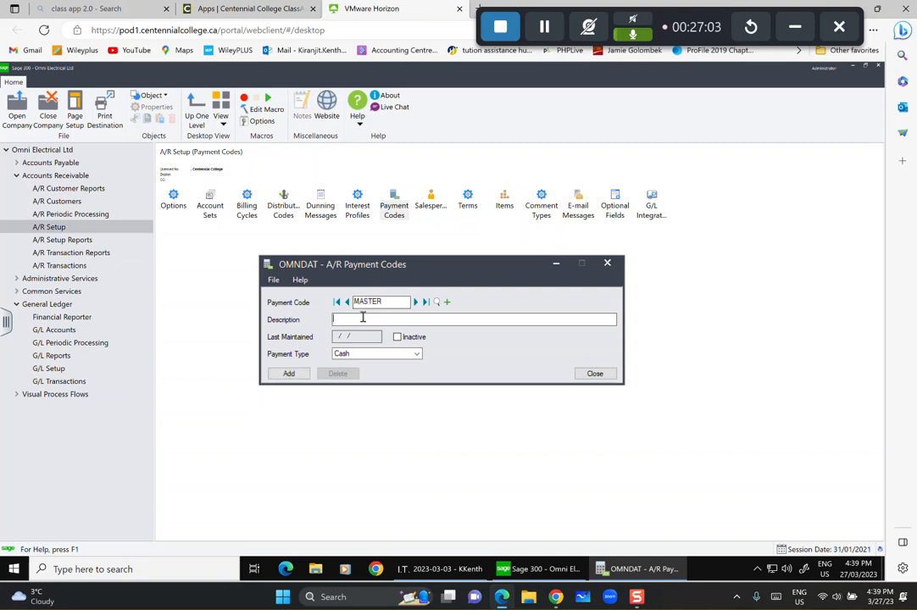
text(MAster Card)
click(373, 354)
click(369, 382)
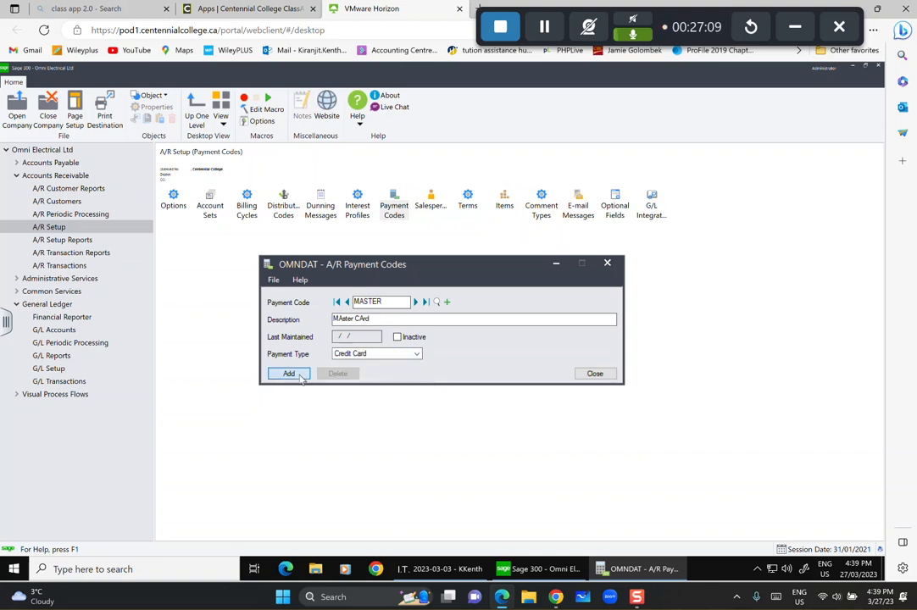
click(289, 374)
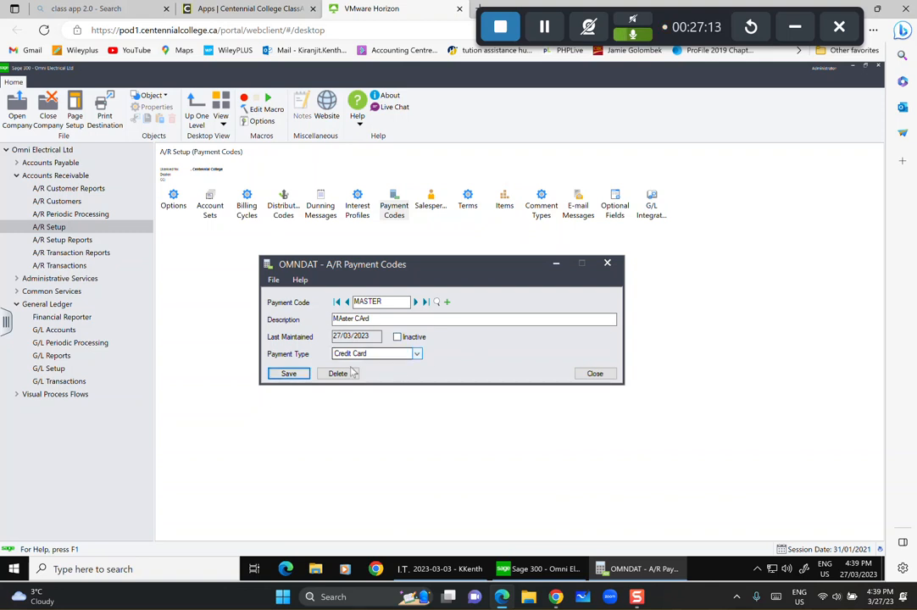
click(592, 374)
double_click(431, 205)
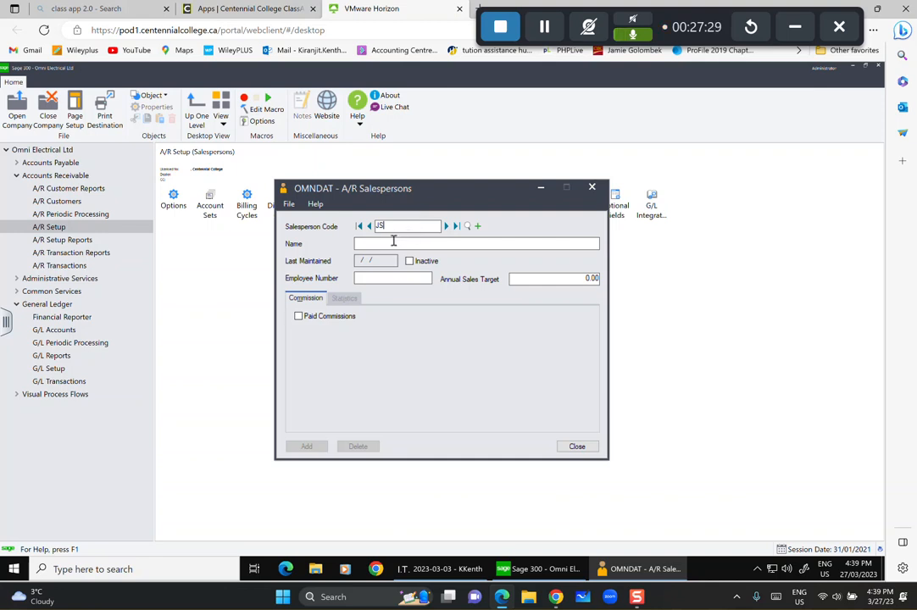
Enter the salesperson's full name and employee number for code JS.
click(391, 241)
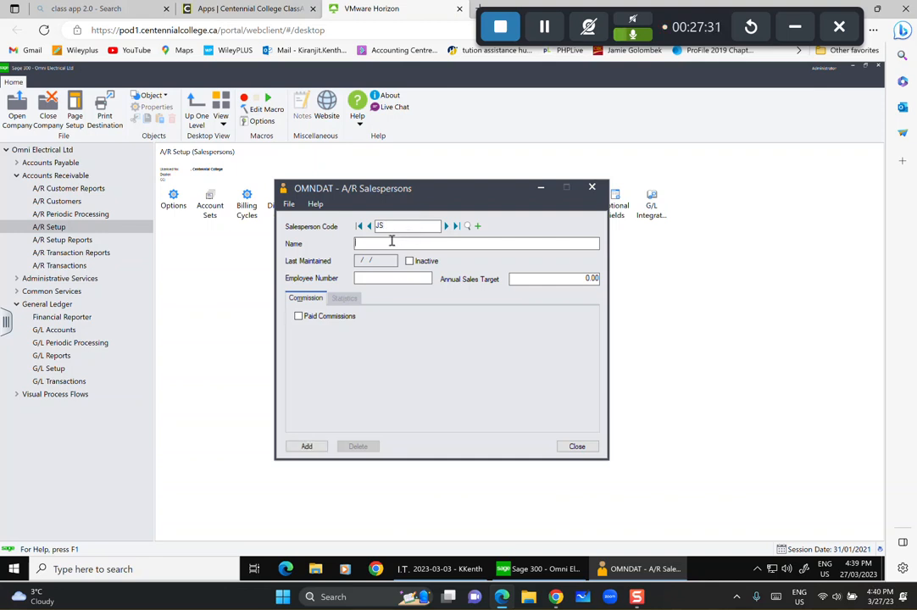
text(JAmi)
key(BackSpace)
key(BackSpace)
key(BackSpace)
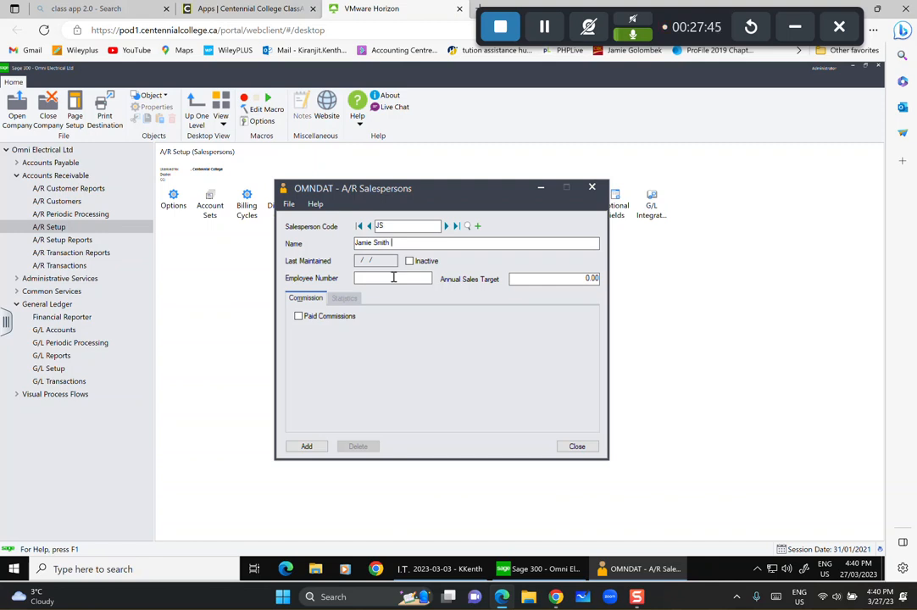
click(392, 275)
text(12567)
Set a 75,000 annual sales target, paid commissions at 5%, and add salesperson JS.
click(559, 279)
text(75,000)
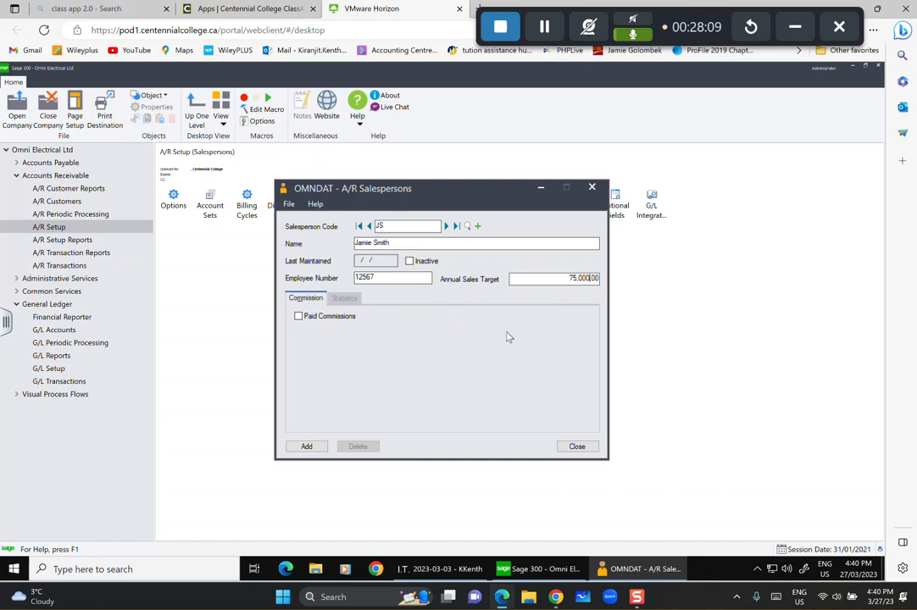
click(300, 317)
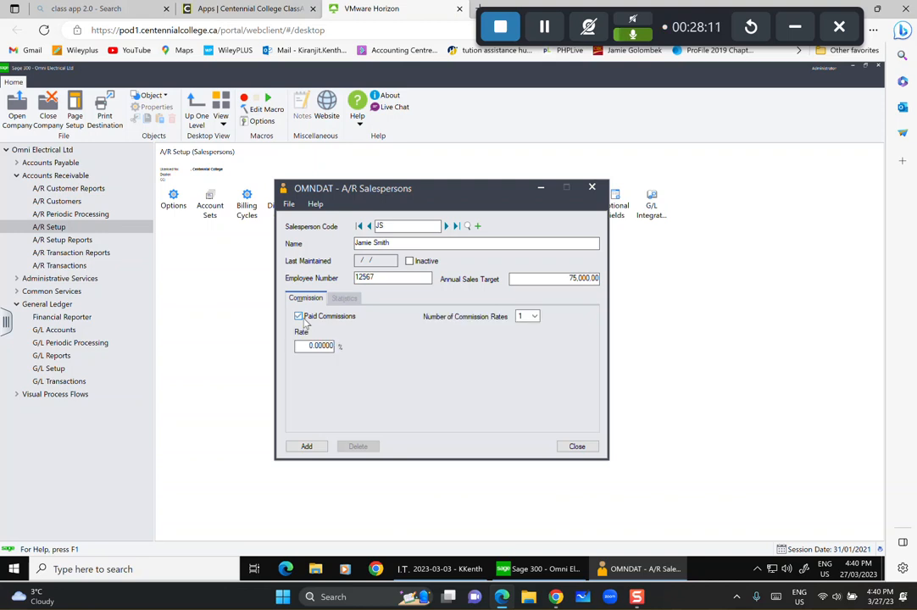
click(311, 347)
click(306, 445)
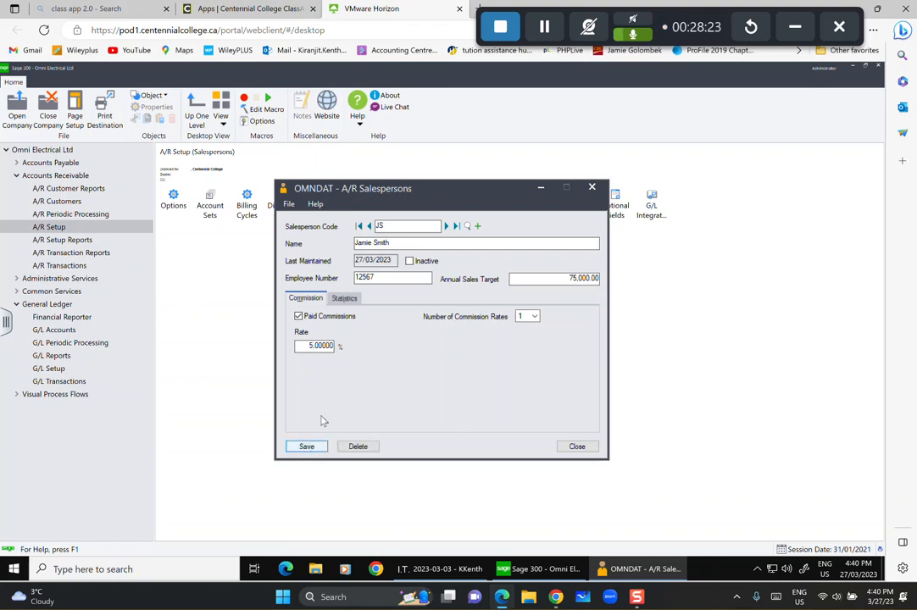
click(343, 299)
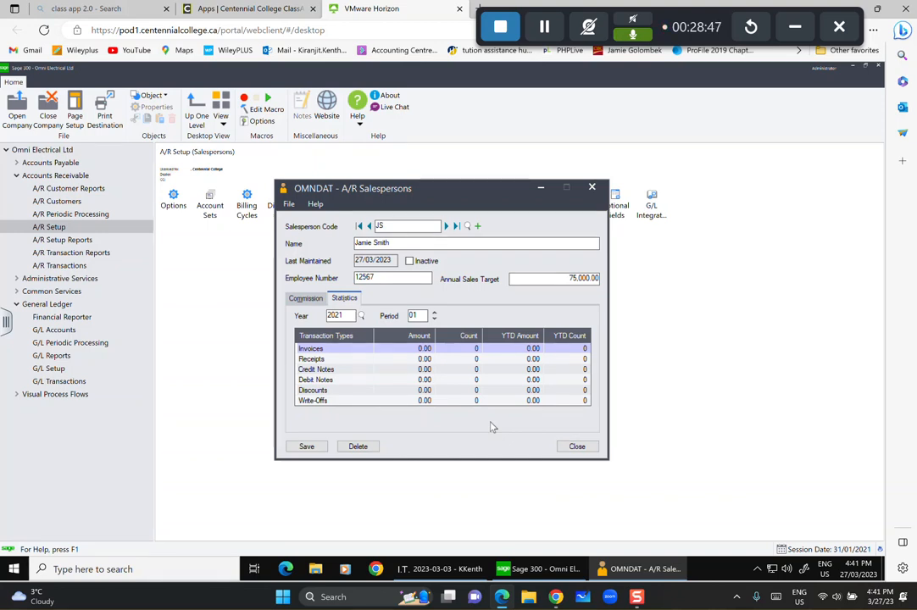
Save salesperson JS and clear the form for a new salesperson.
click(305, 447)
click(478, 226)
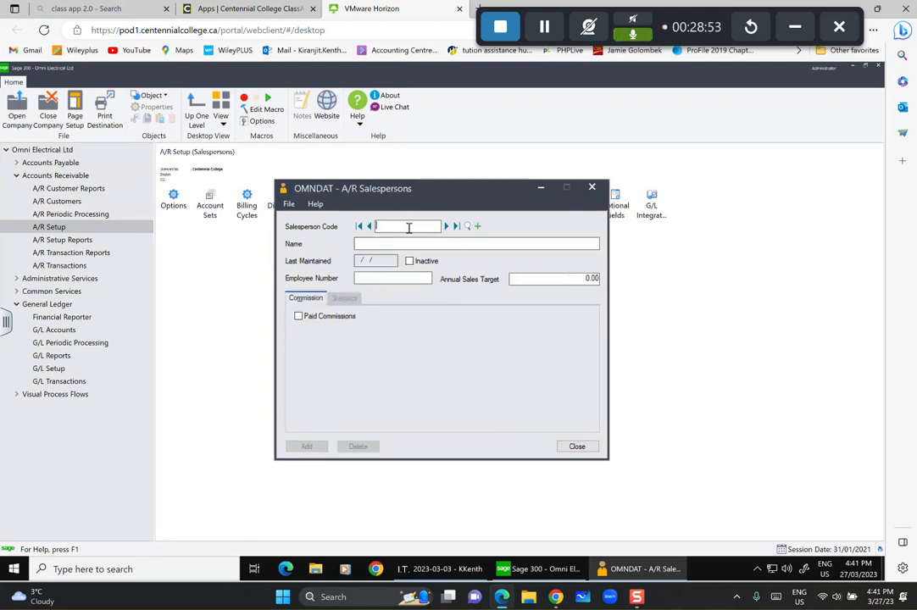
Enter salesperson code AB with the person's full name and employee number.
text(AB)
key(Tab)
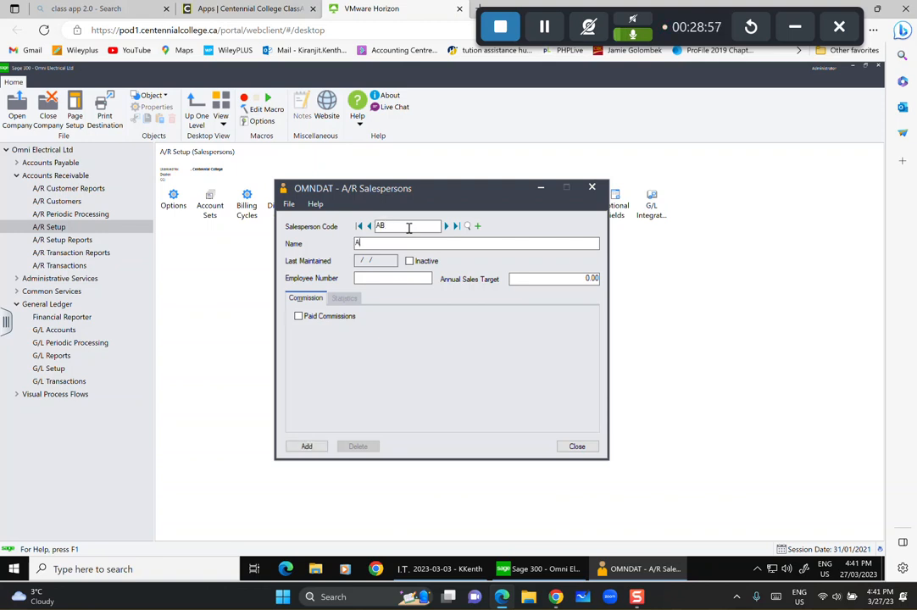
click(374, 279)
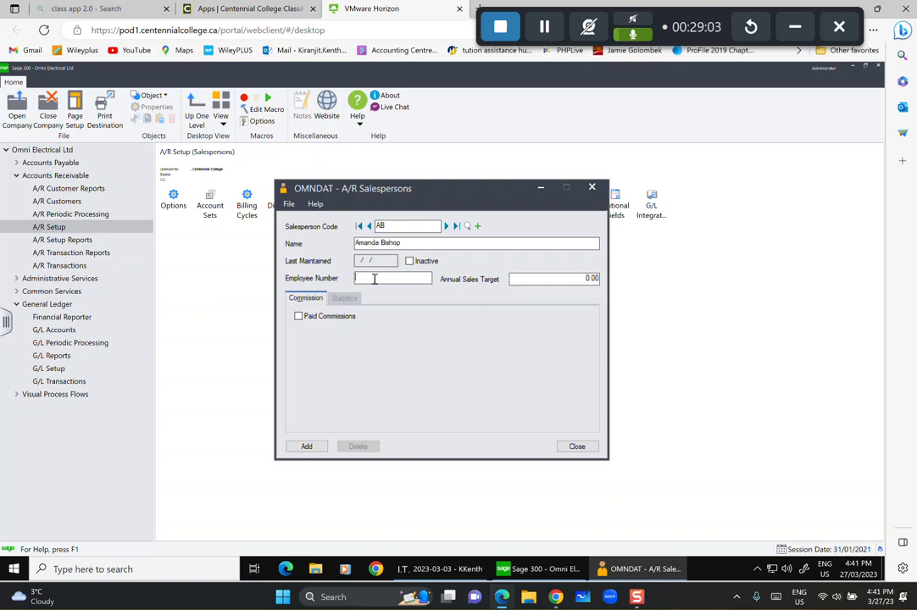
text(11111111111111)
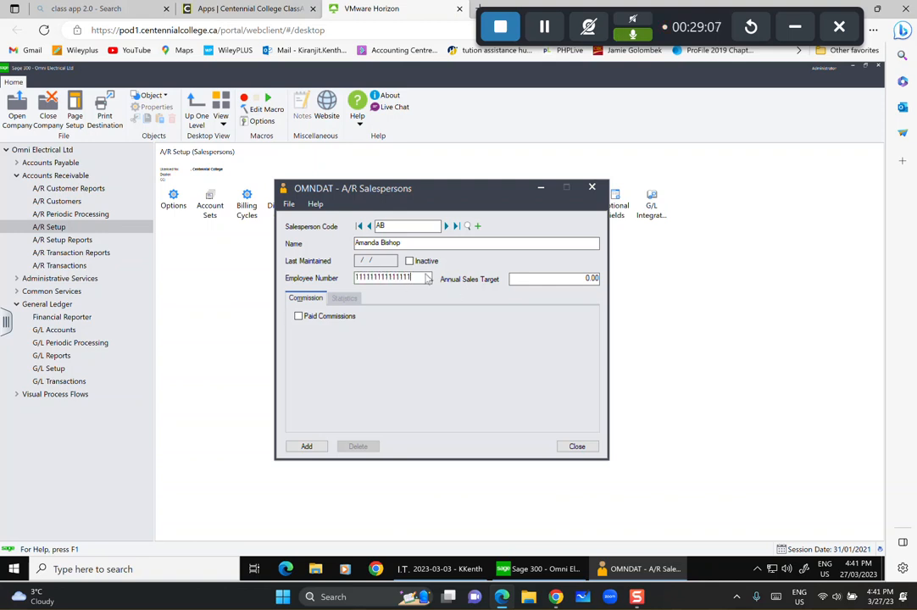
drag(411, 278, 240, 268)
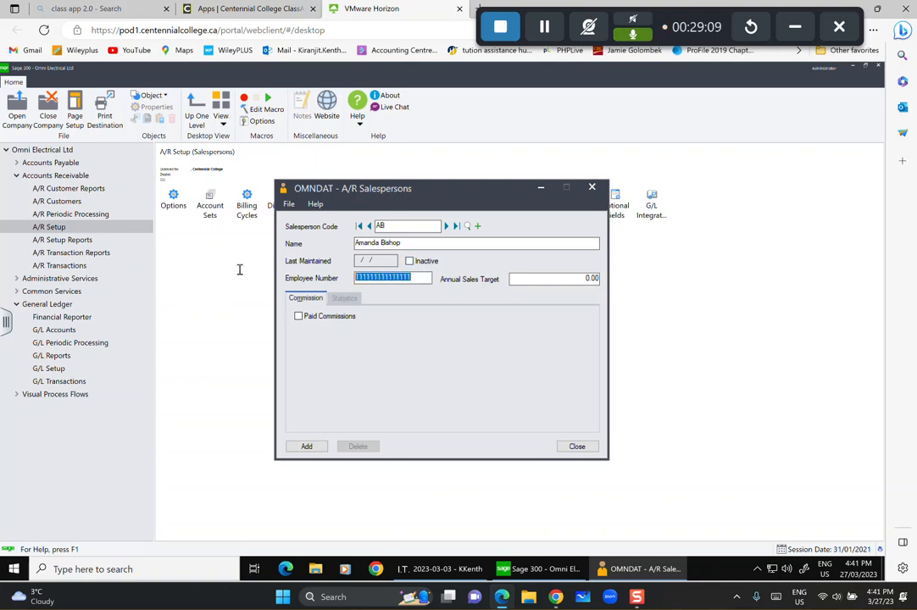
text(12344)
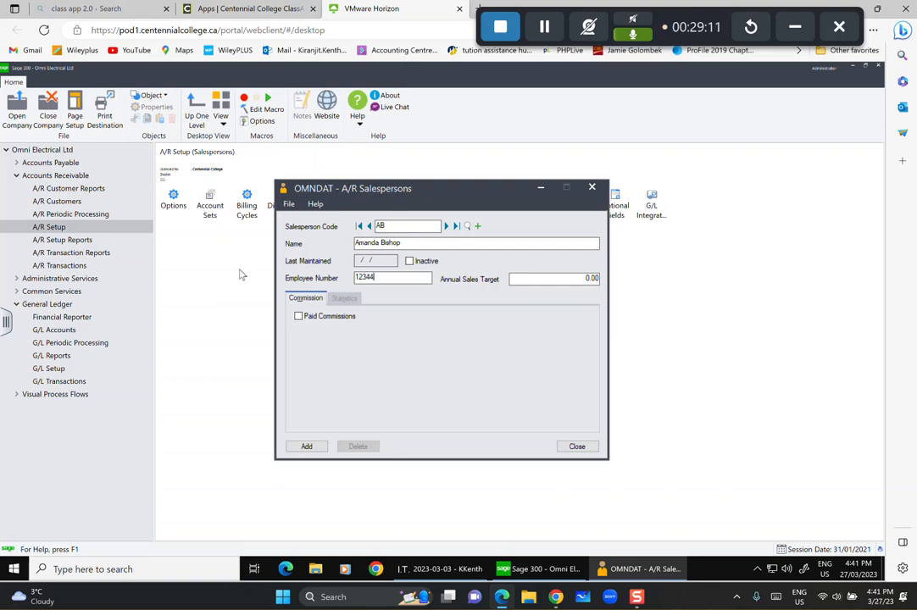
Set AB's annual sales target to 50,000 with paid commissions off, add it, and clear the form.
click(567, 283)
drag(581, 292, 628, 295)
text(5000)
click(305, 319)
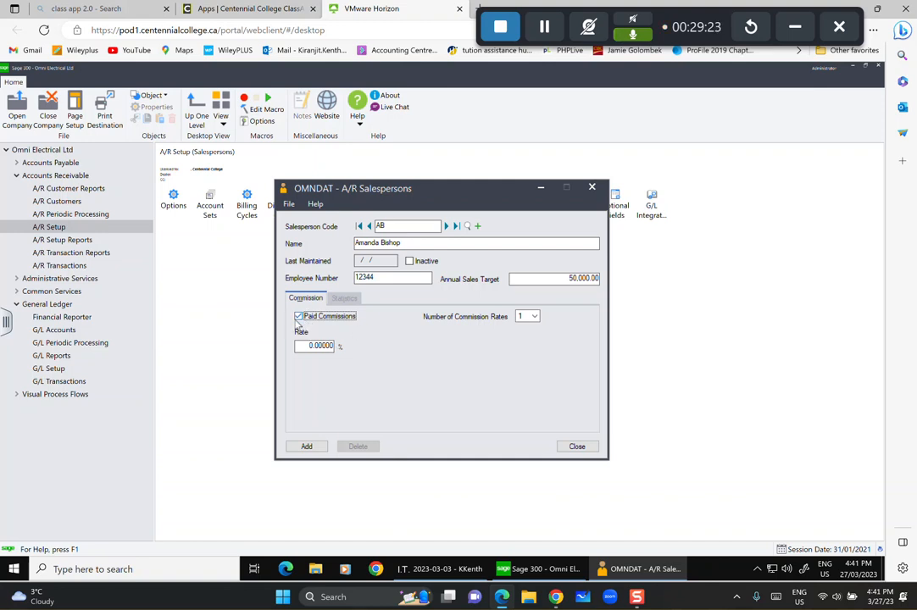
click(301, 318)
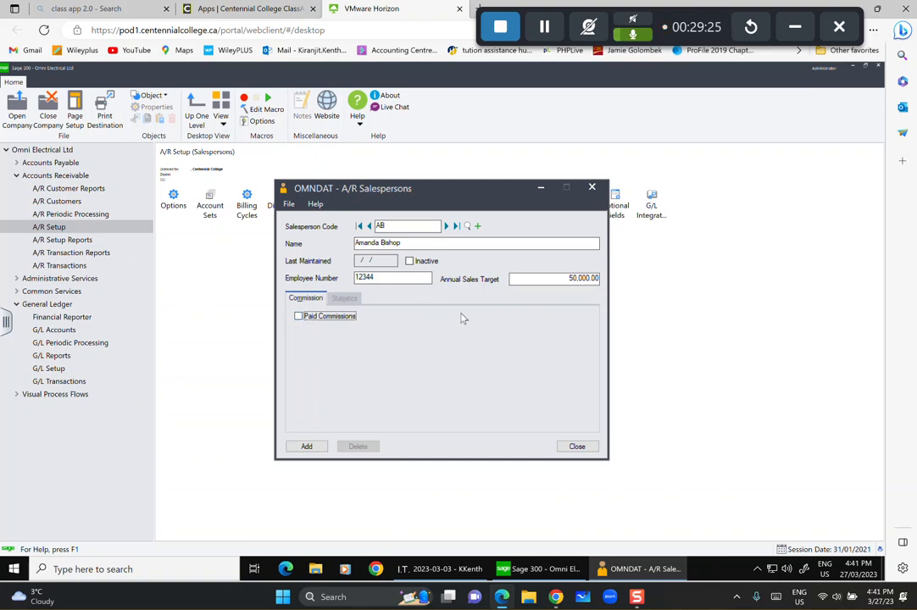
click(303, 447)
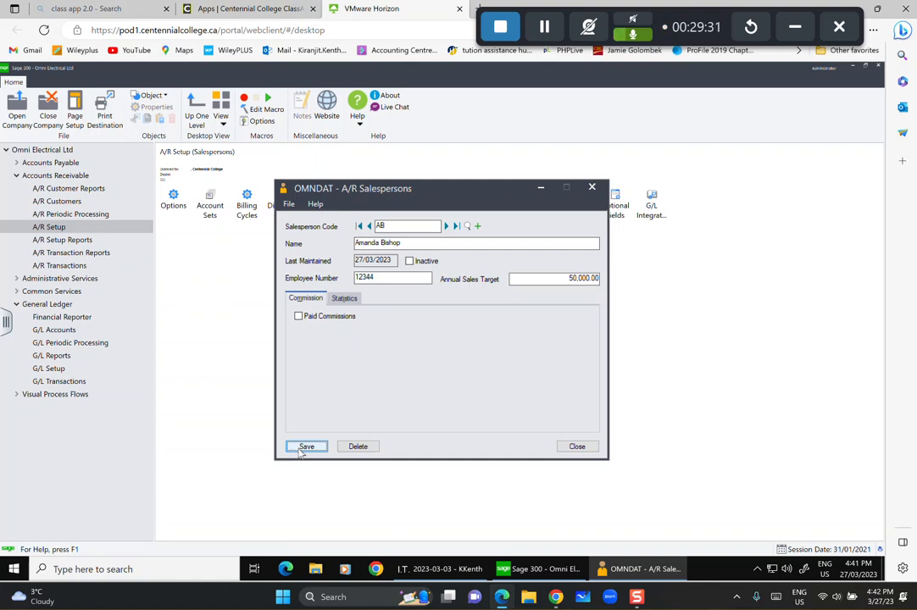
click(477, 227)
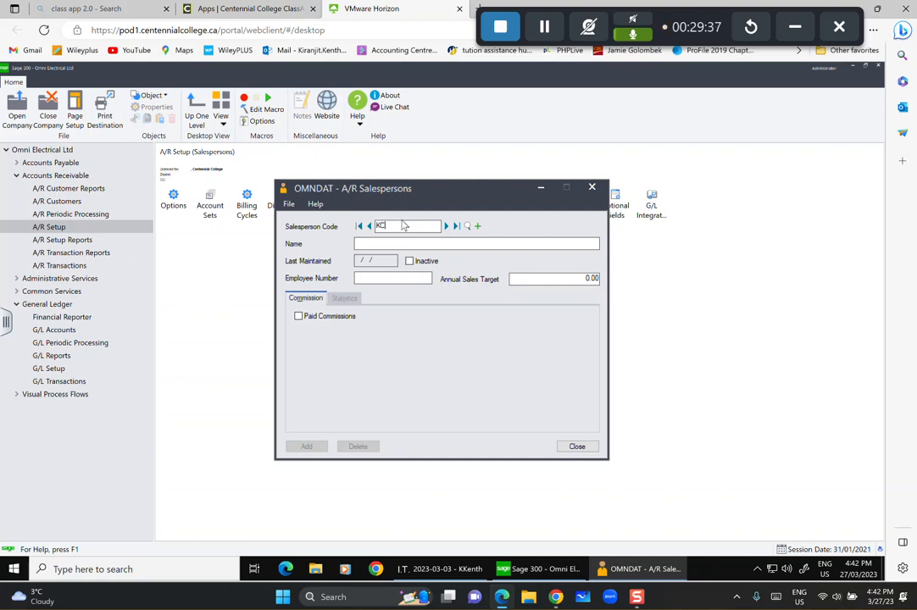
Enter KC's full name, employee number, and an 85,000 annual sales target.
key(Tab)
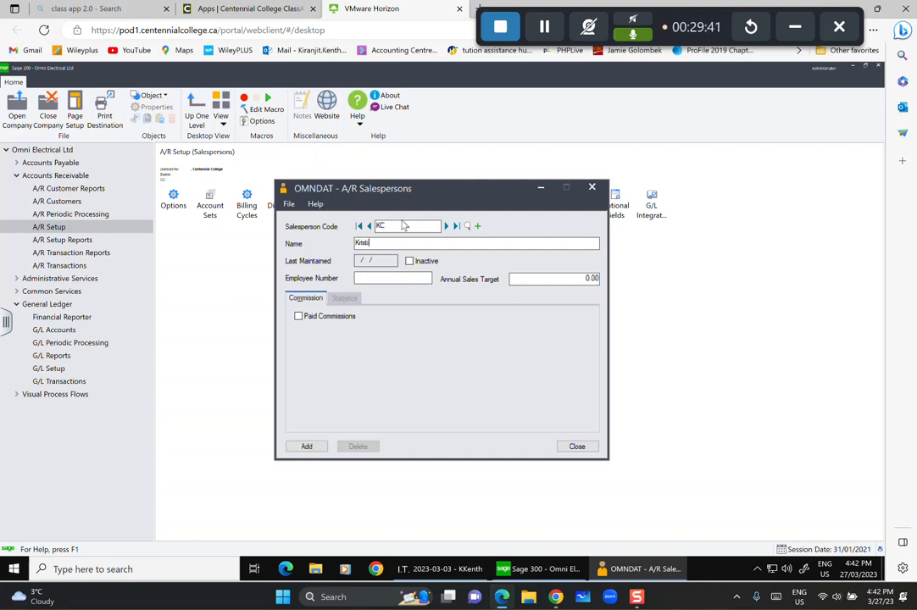
click(378, 279)
text(125488)
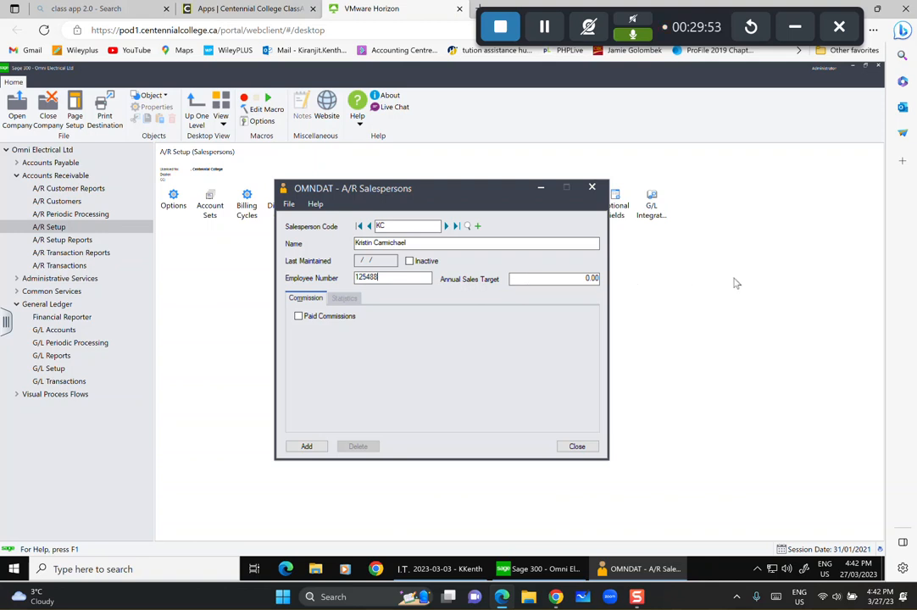
text(85-0)
key(BackSpace)
key(BackSpace)
key(BackSpace)
key(BackSpace)
key(Tab)
text(85,000)
Turn on paid commissions at 3%, add salesperson KC, close, and open A/R Terms.
click(299, 316)
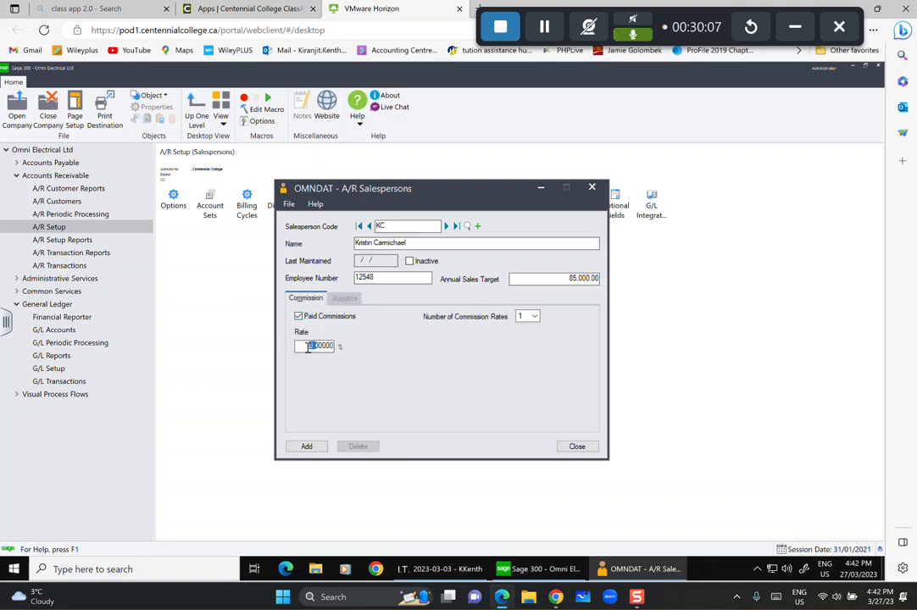
click(299, 346)
click(306, 447)
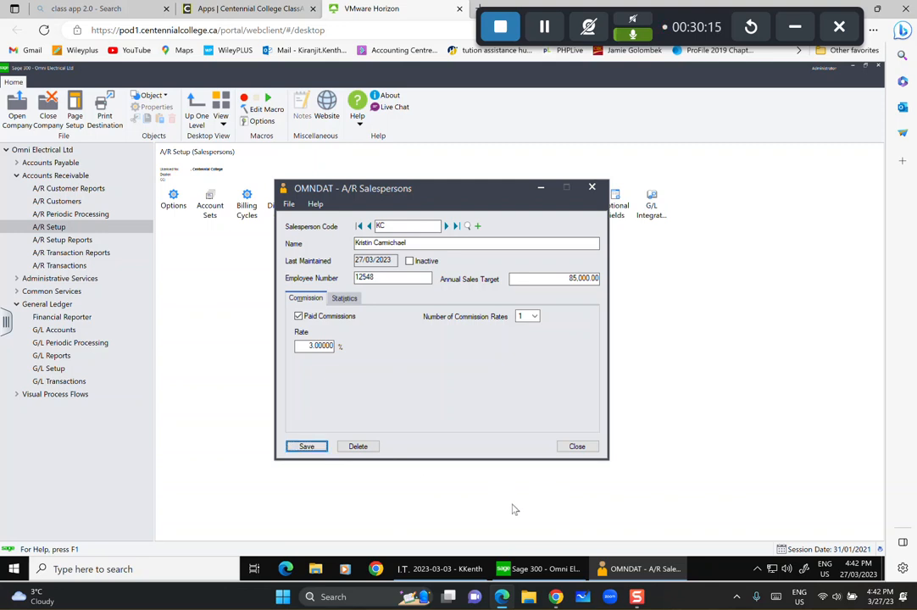
click(577, 447)
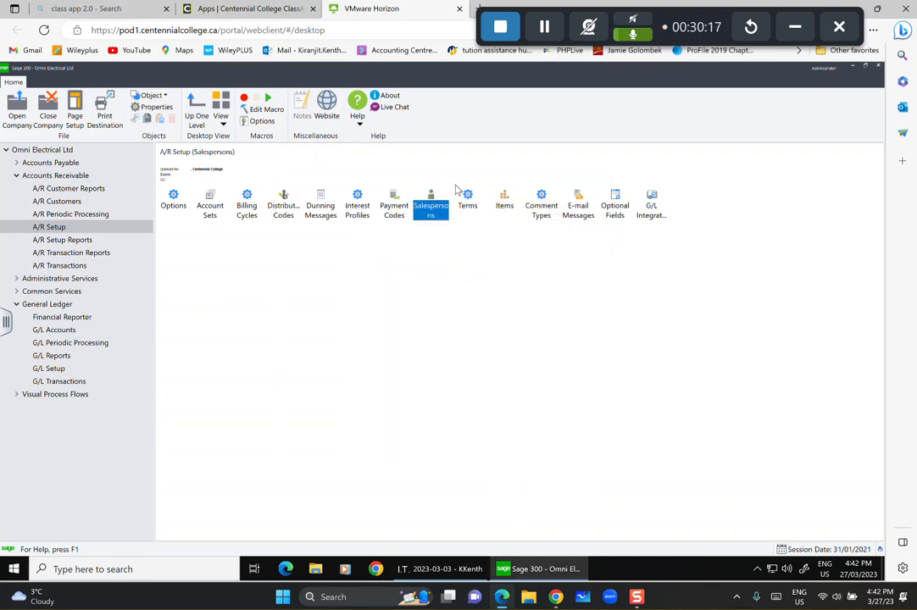
double_click(468, 200)
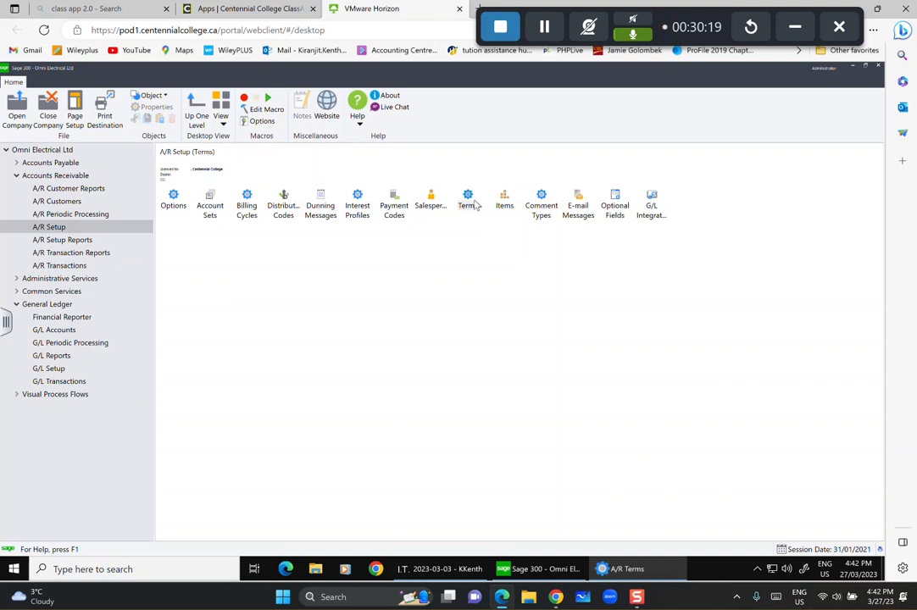
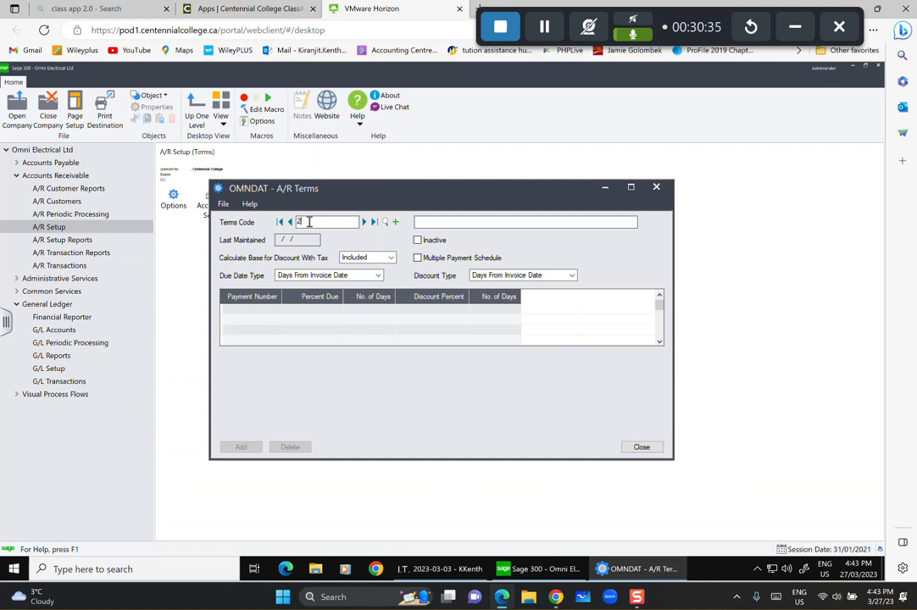
Enter the description '2% 10, N30' and exclude tax from the discount base.
click(440, 221)
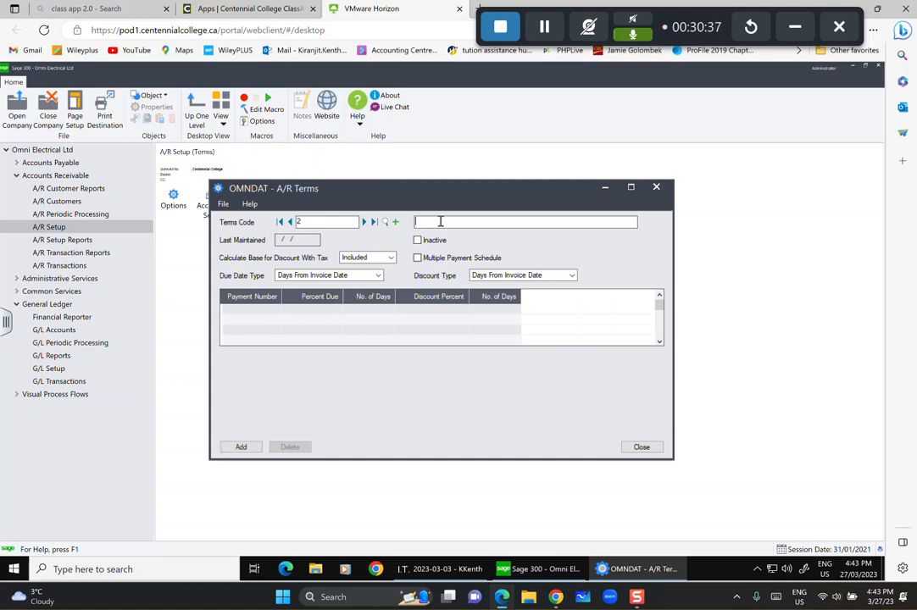
text(2% 10, N30)
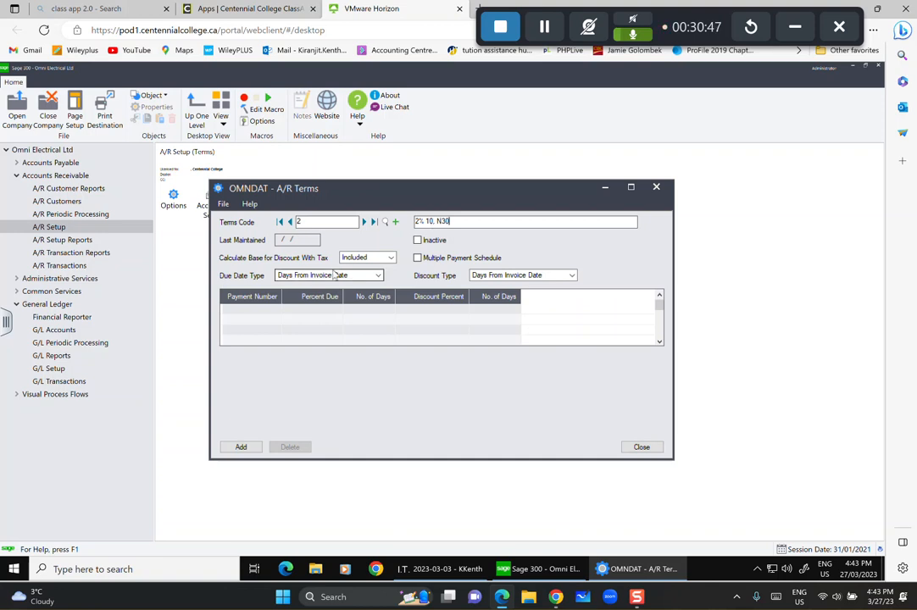
click(391, 258)
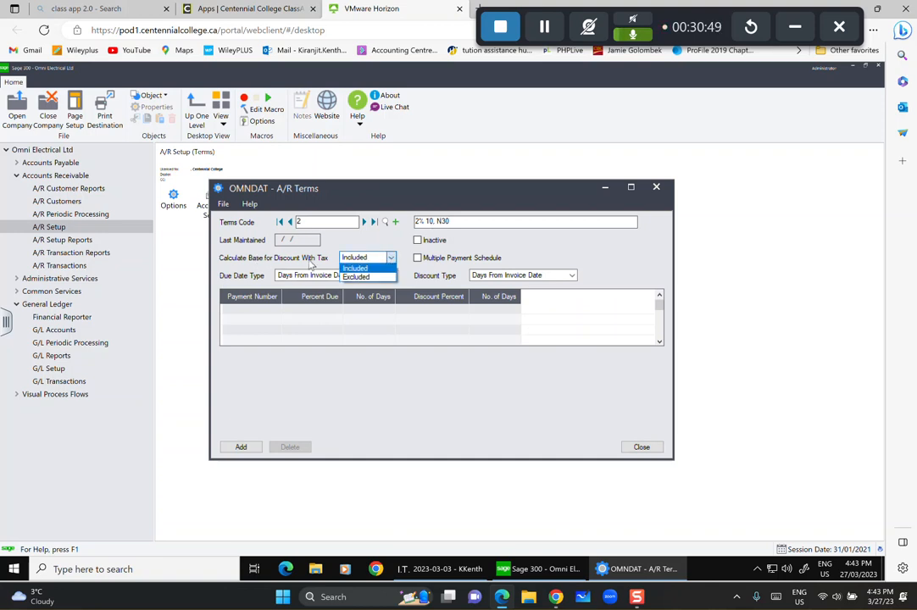
click(354, 277)
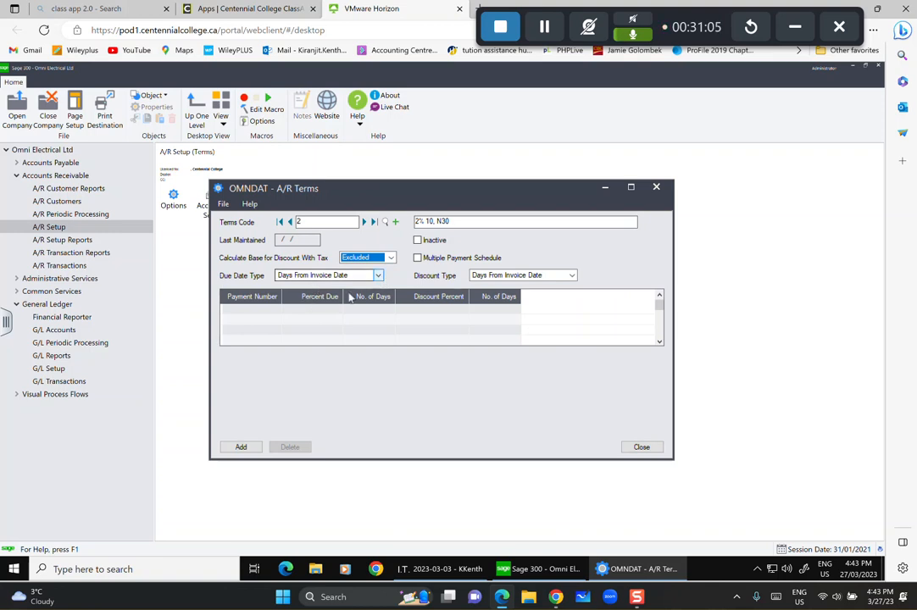
Add a payment line due in 30 days with a 2% discount within 10 days.
click(252, 310)
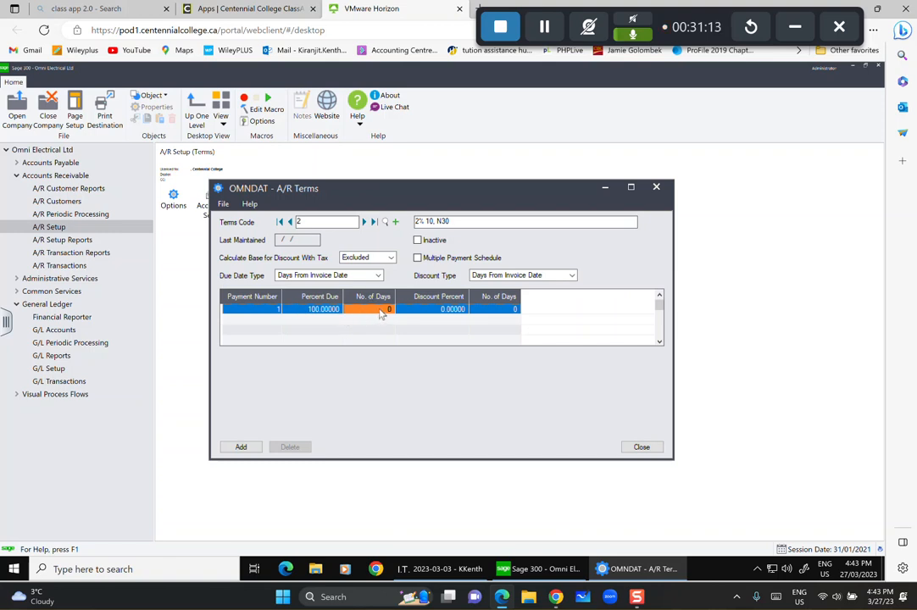
text(30)
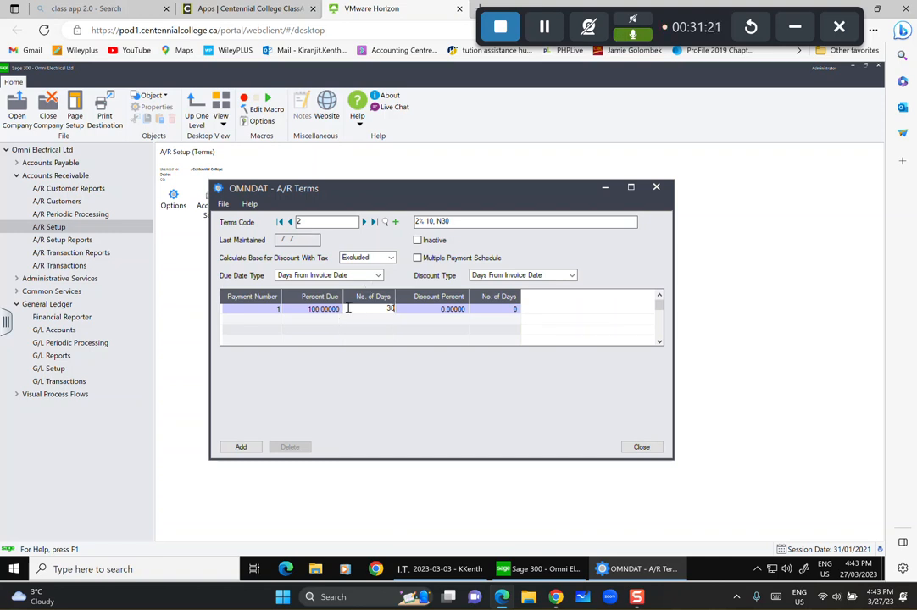
click(432, 309)
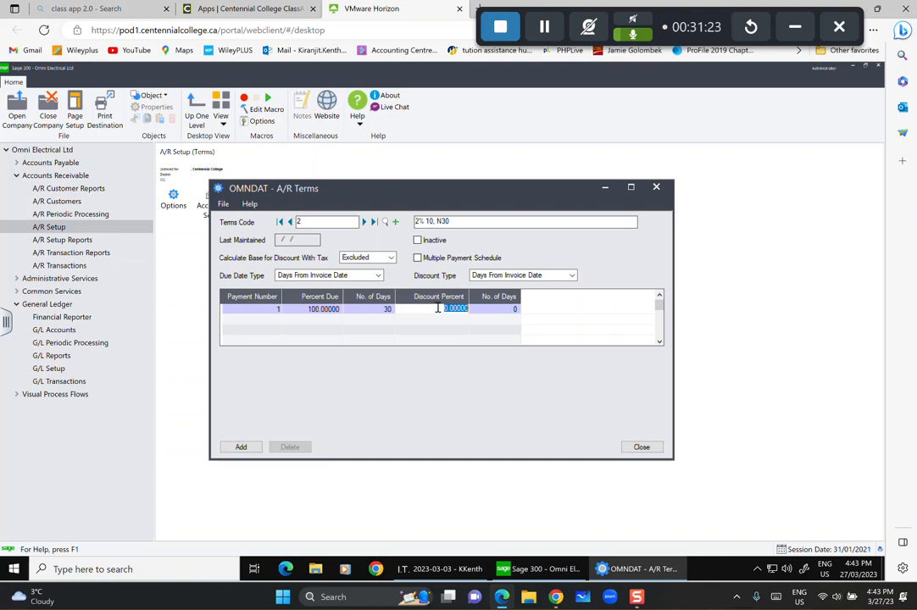
text(2)
click(501, 309)
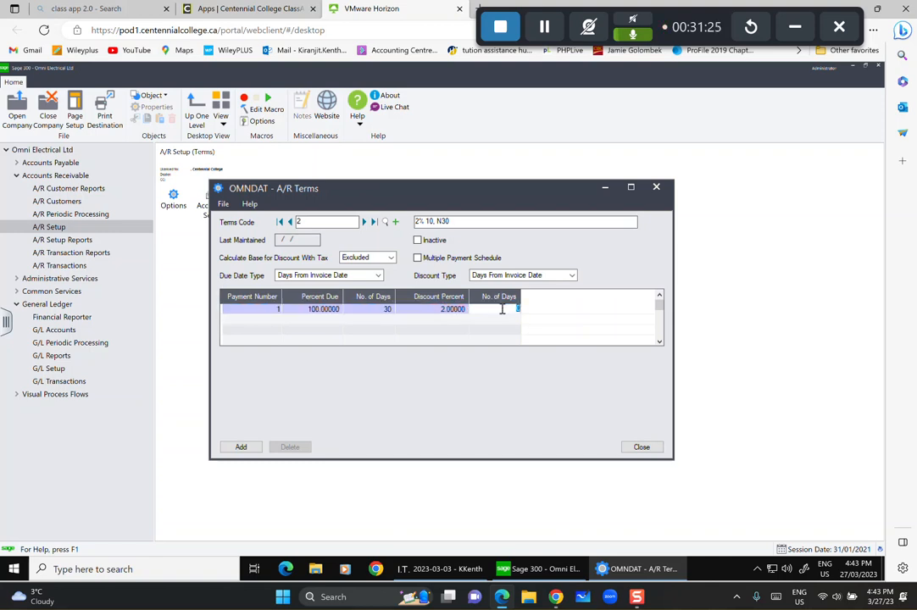
text(10)
click(466, 323)
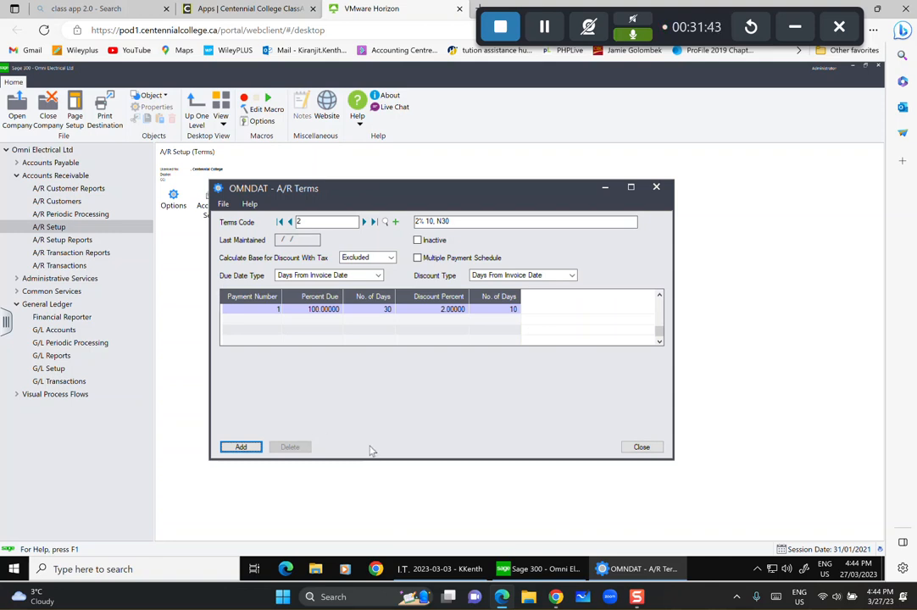
Keep the discount counted from invoice date, add the terms record, and start a blank one.
click(378, 275)
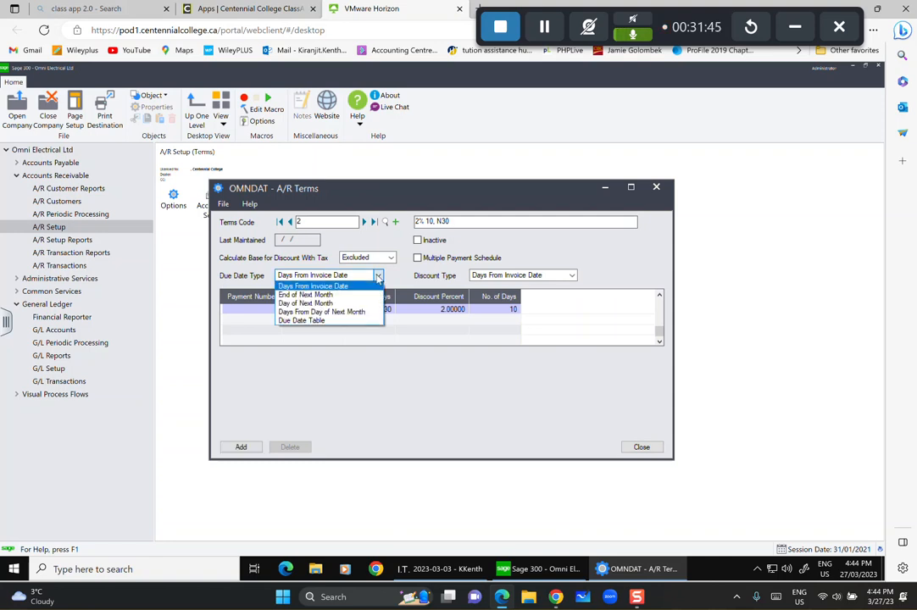
click(378, 276)
click(572, 276)
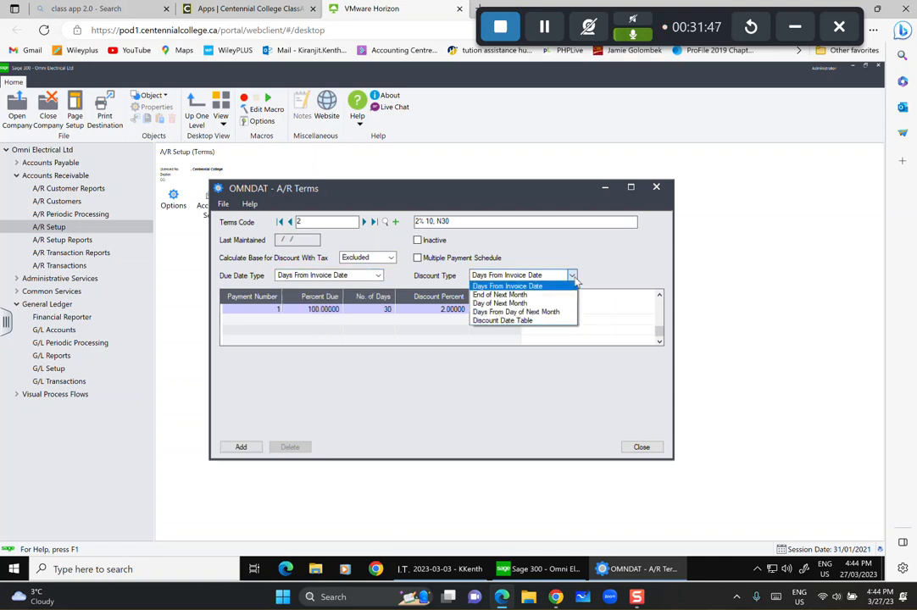
click(569, 286)
click(241, 446)
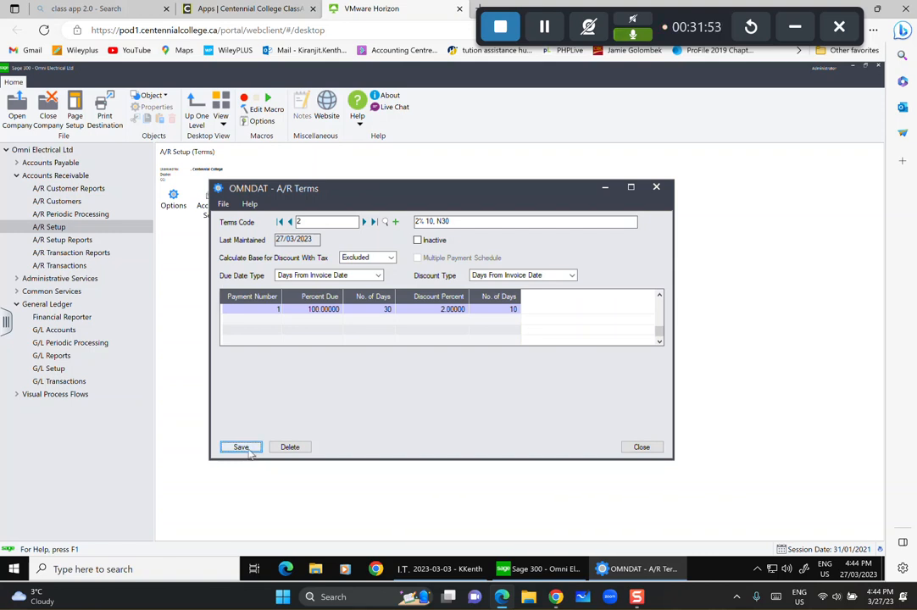
click(396, 222)
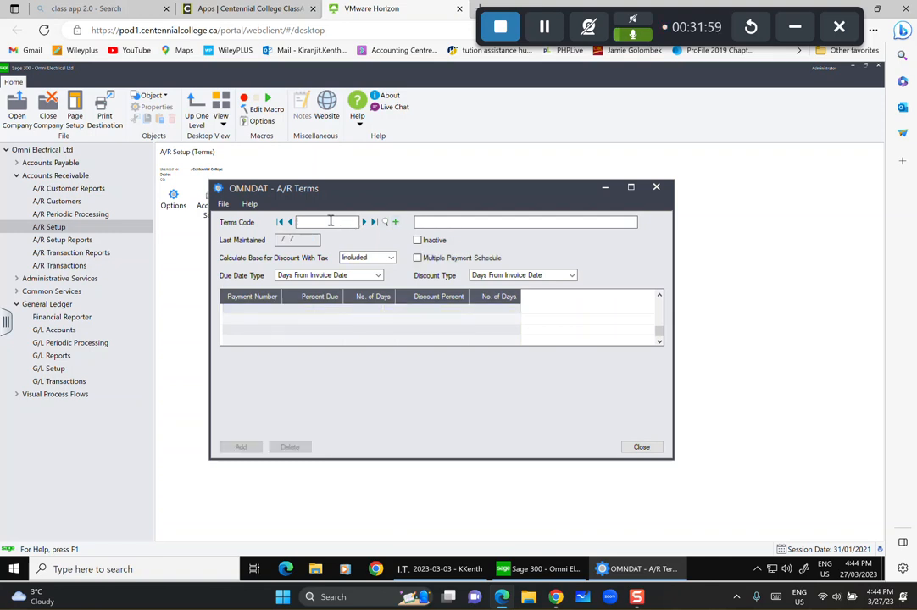
Enter terms code 30, 'Net 30', with tax excluded from the discount base.
text(30)
key(Tab)
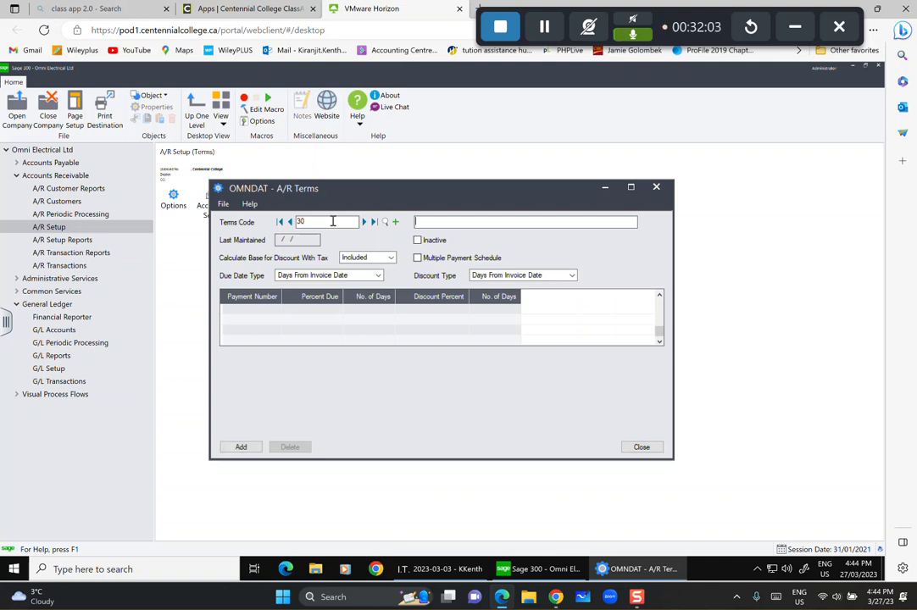
text(Net 30)
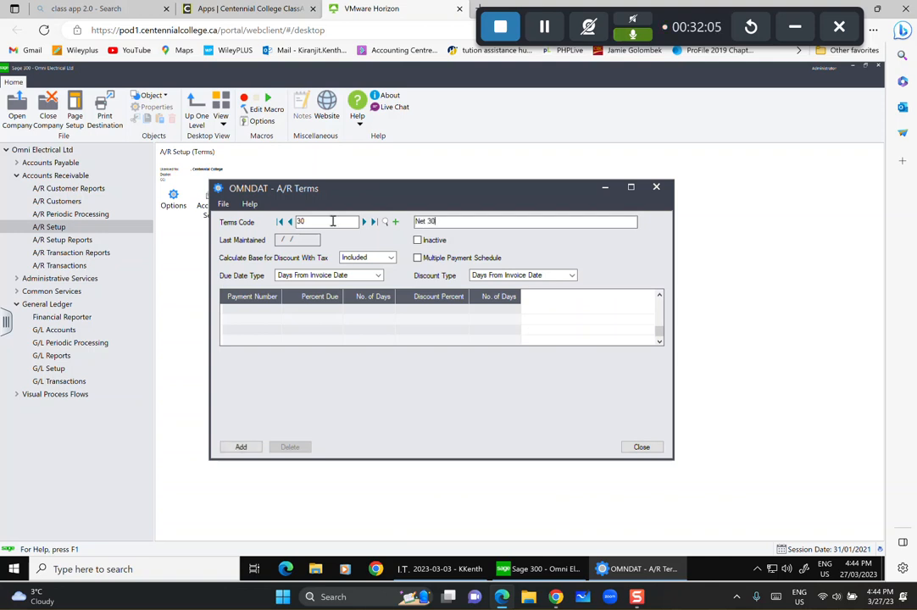
click(390, 257)
click(362, 274)
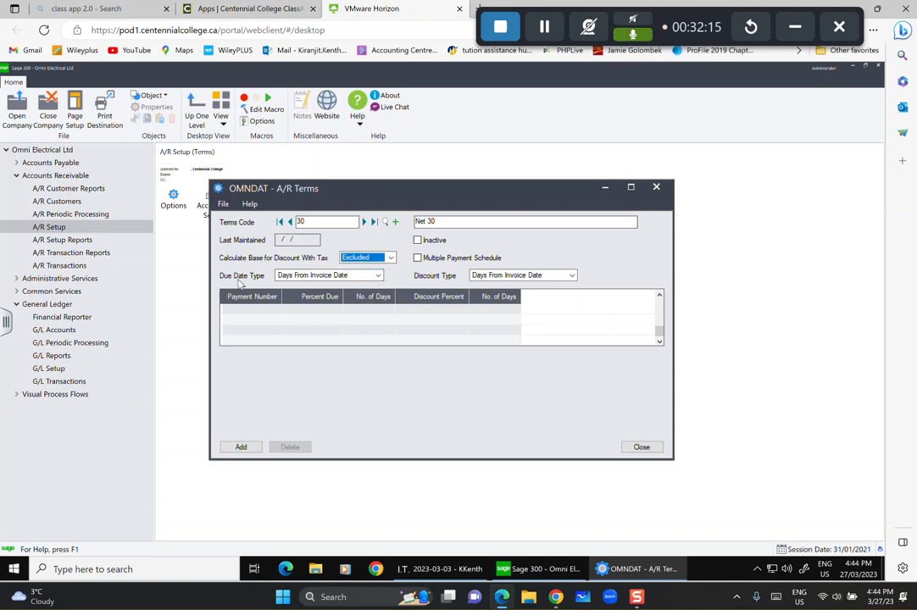
key(Tab)
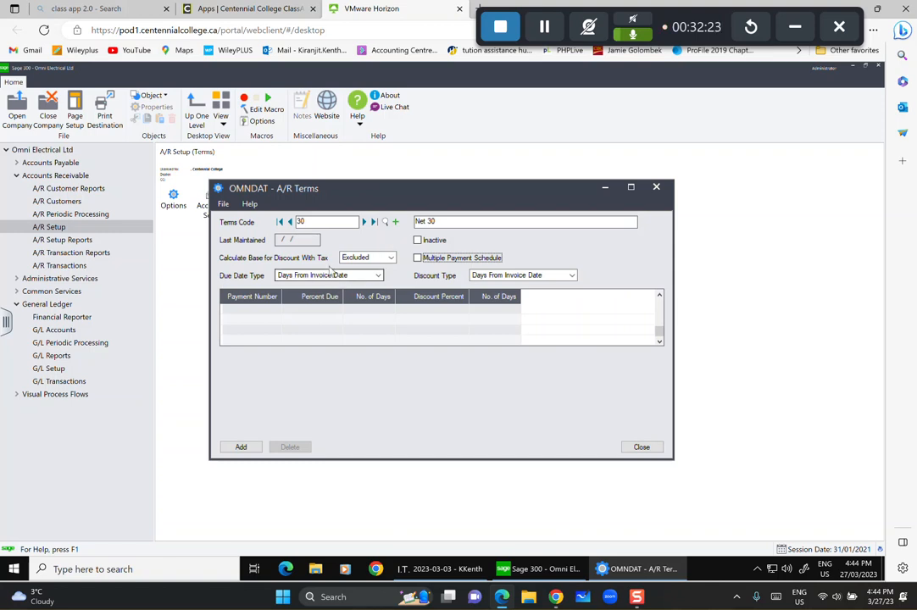
Add a payment line due in 30 days and save the Net 30 terms.
click(373, 310)
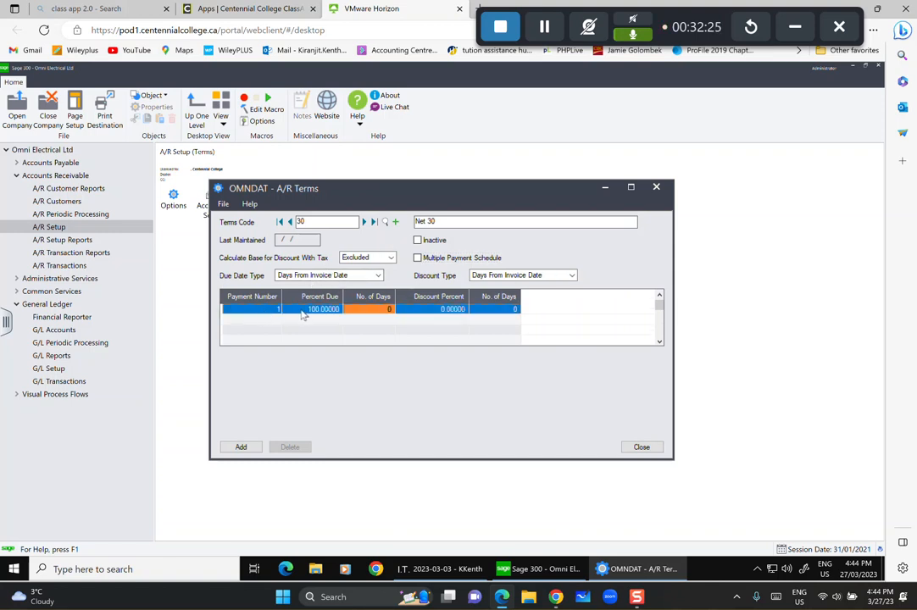
click(389, 310)
text(30)
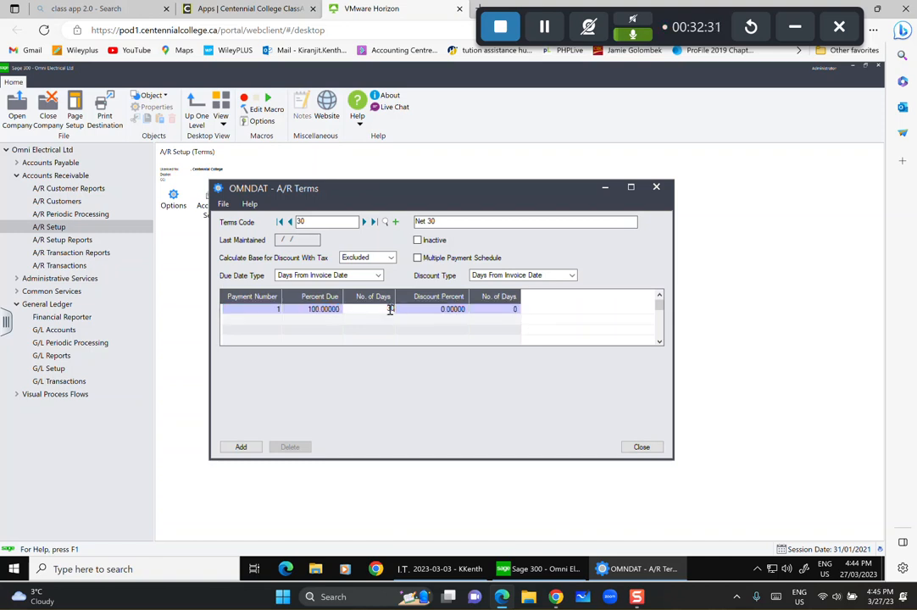
key(Tab)
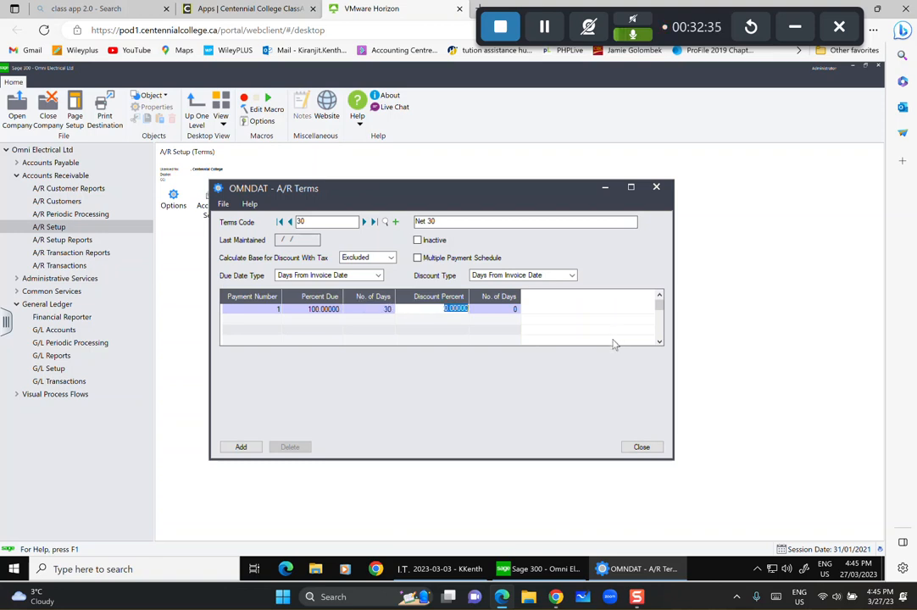
click(241, 448)
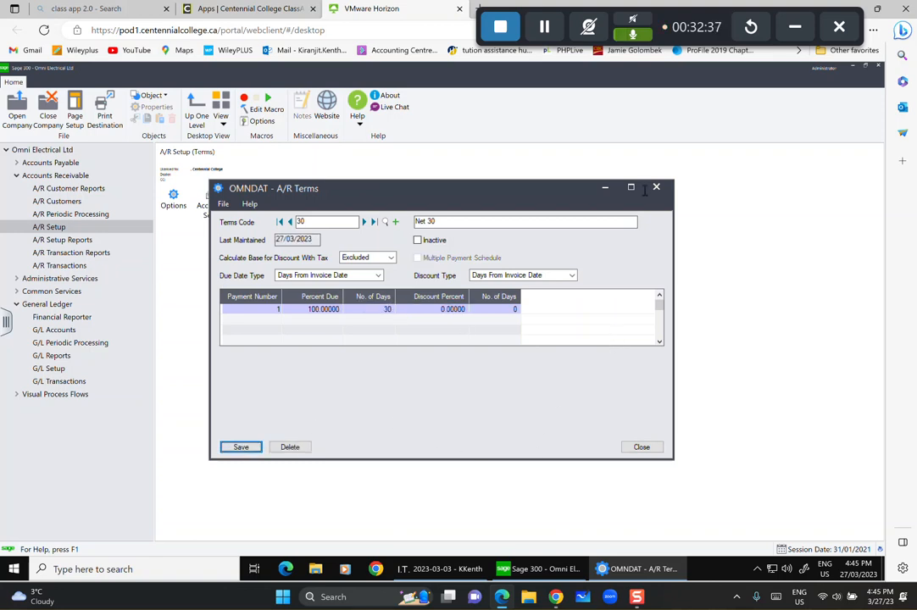
Start terms code 15, 'Due on 15th of next month', with tax excluded from the discount base.
click(398, 223)
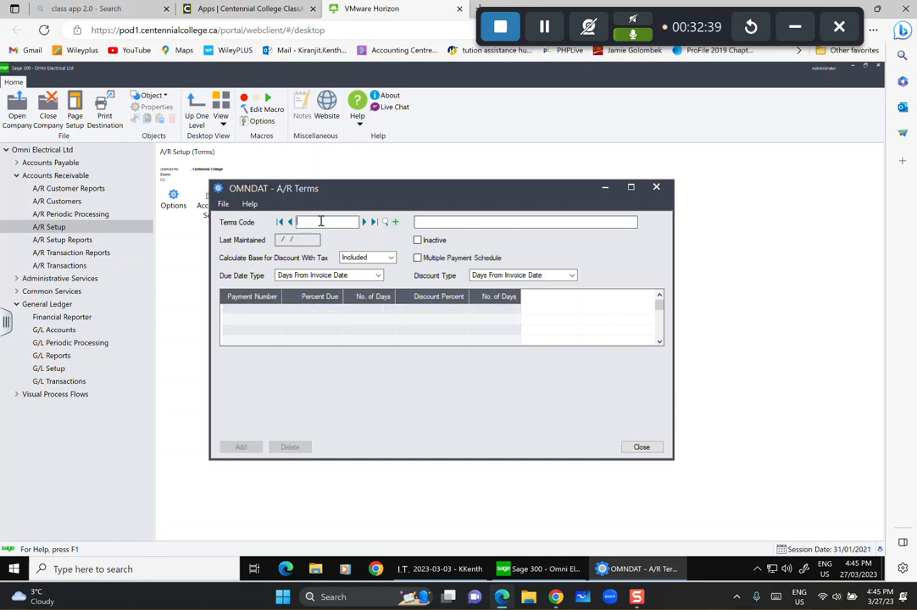
text(15)
click(443, 221)
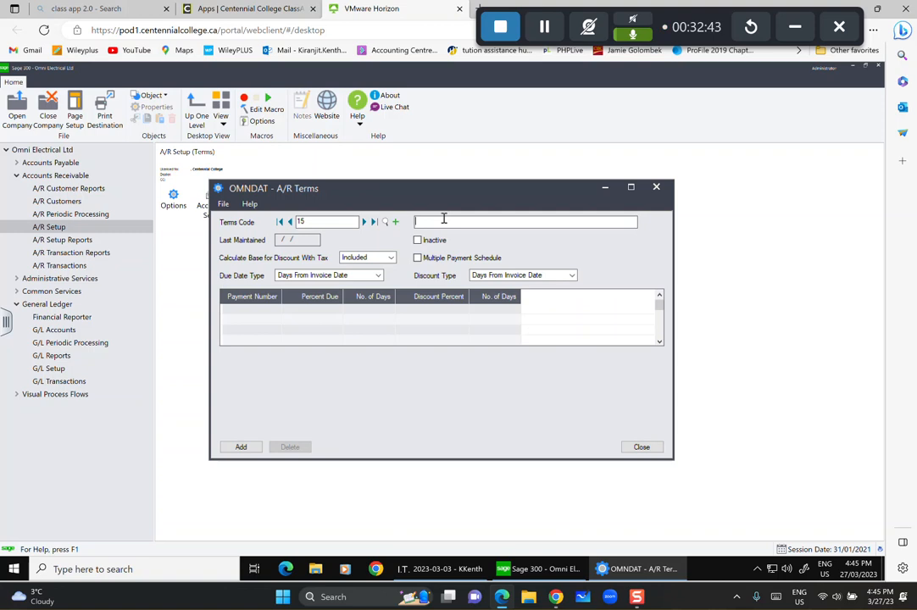
text(Due on)
text( 14)
text(th of nex)
text(t mont)
text(h)
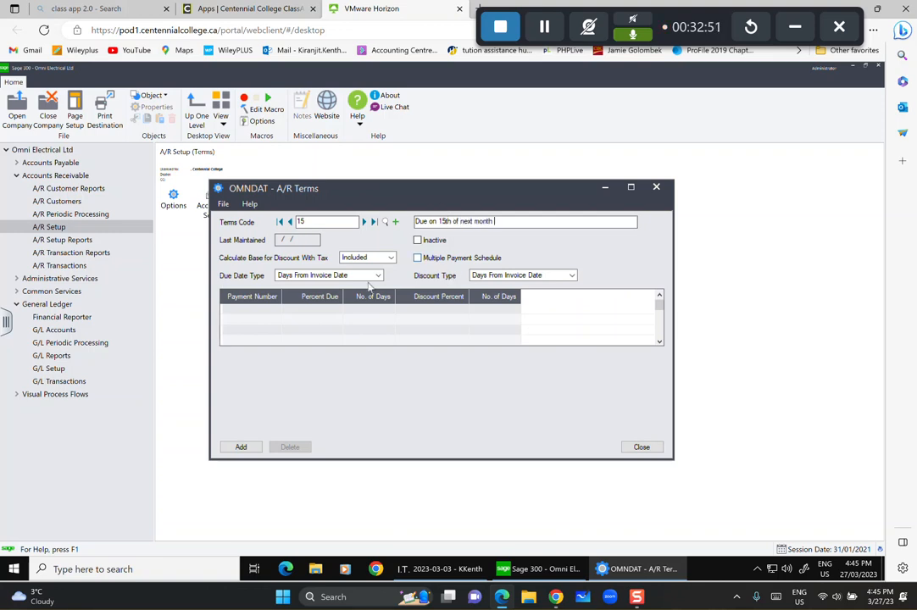
click(378, 257)
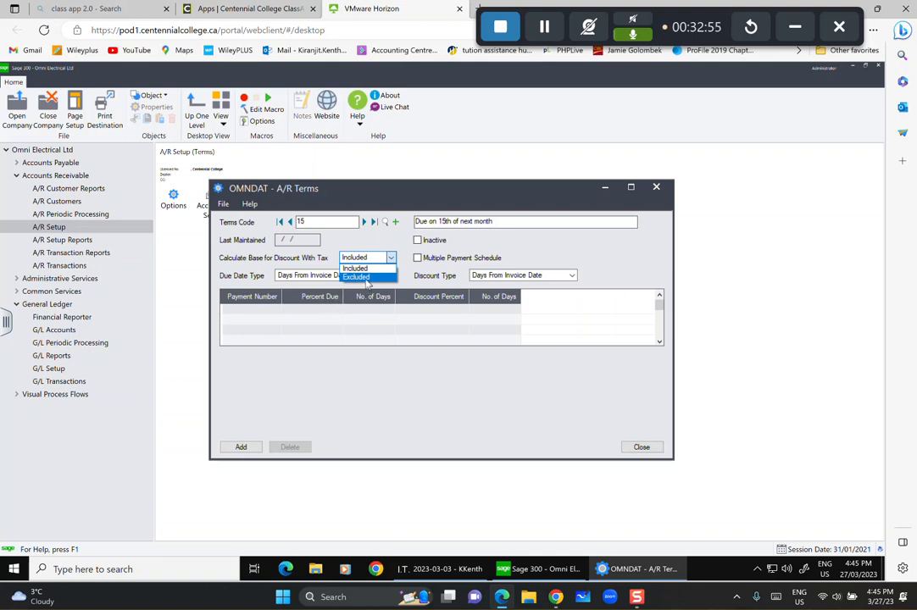
click(357, 277)
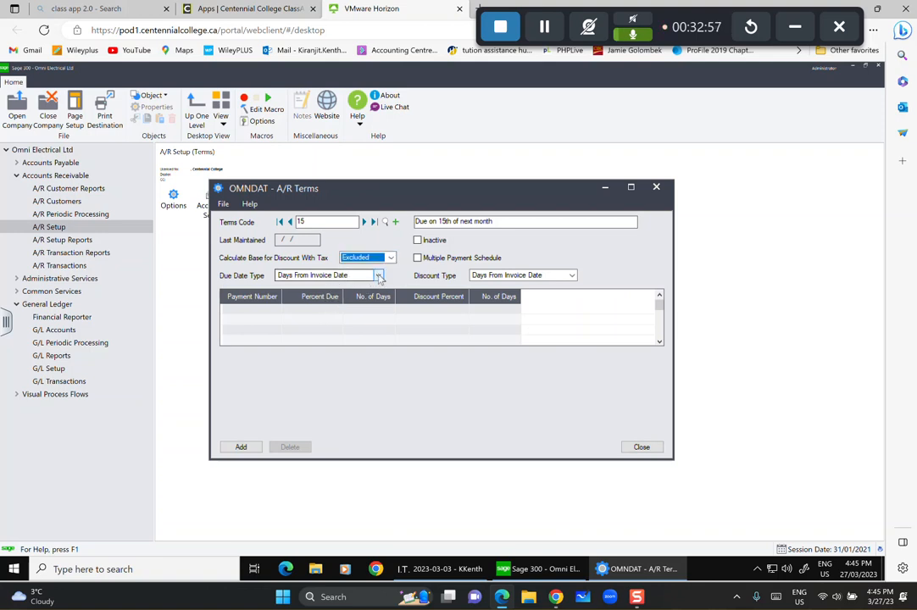
Make payment due on day 15 of next month and save terms code 15.
click(379, 276)
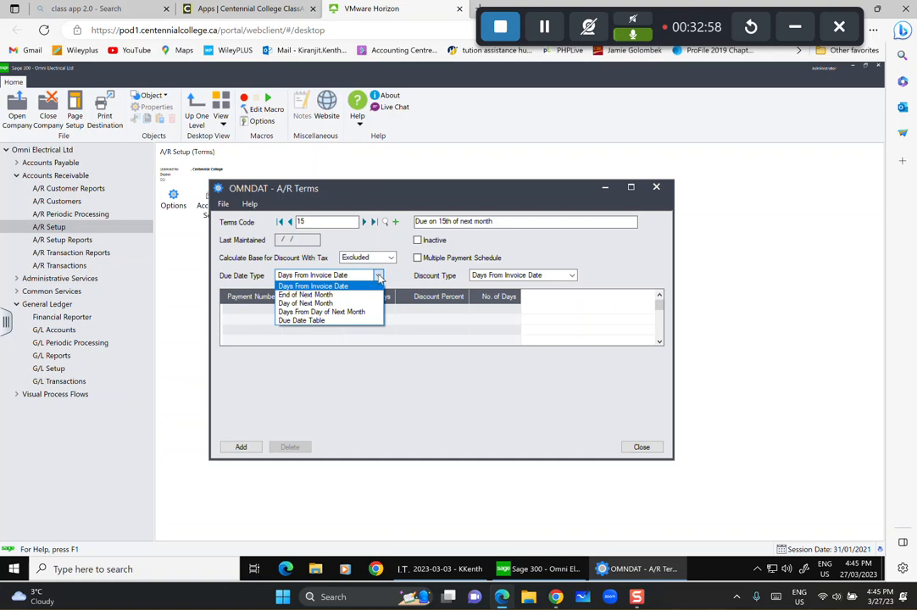
click(326, 304)
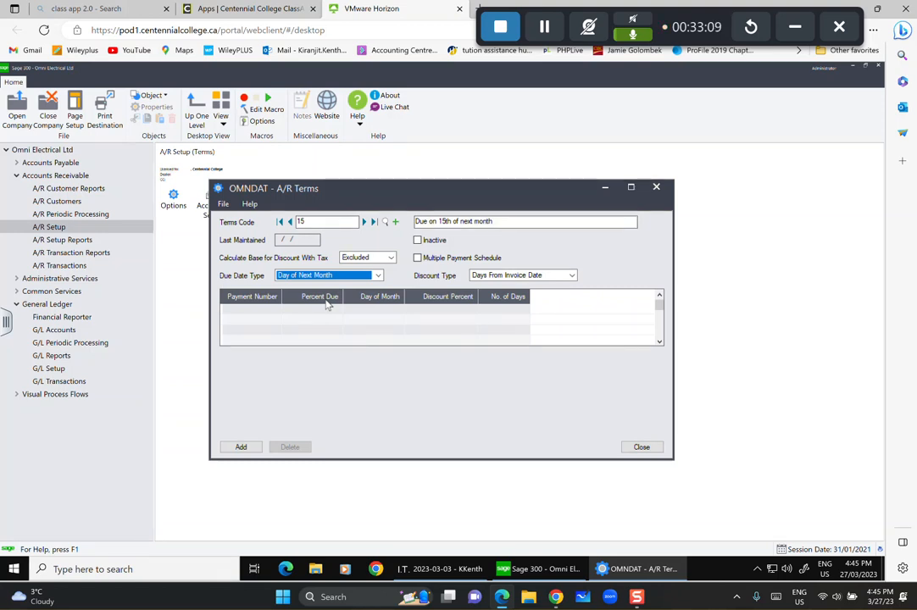
click(269, 311)
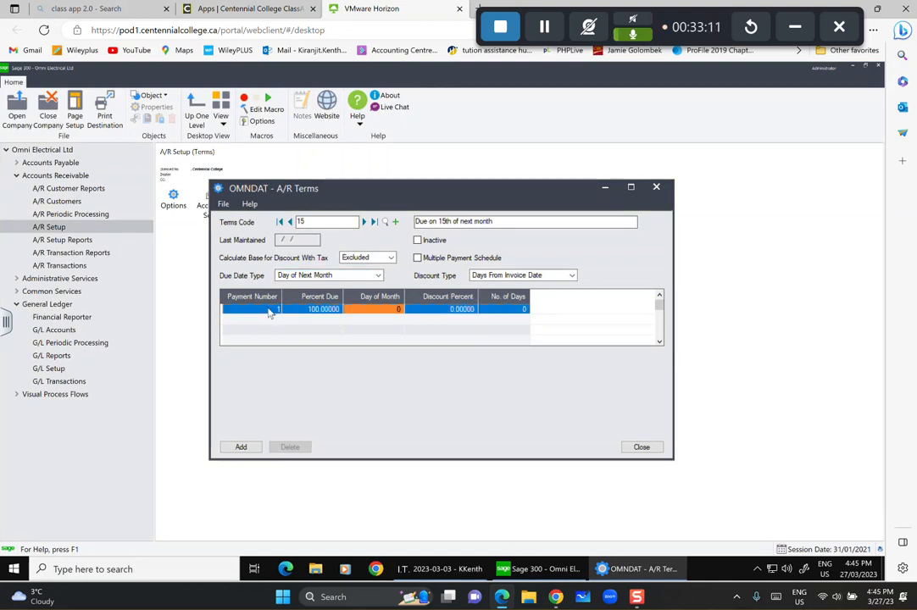
click(398, 310)
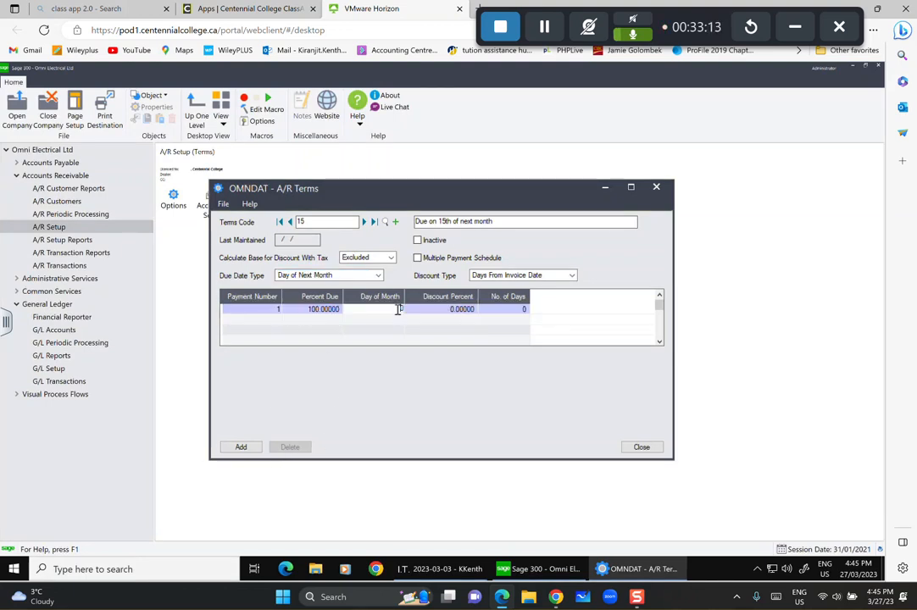
text(15)
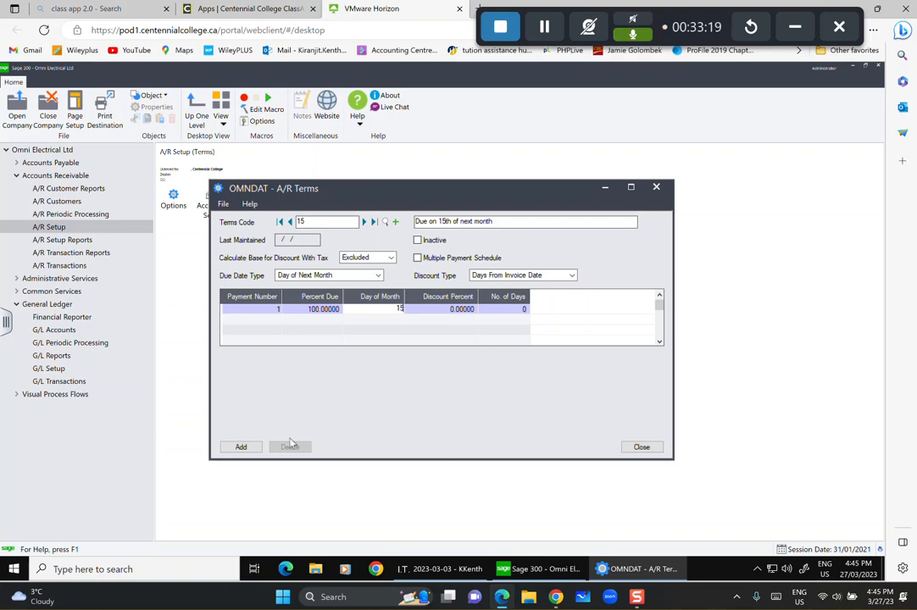
click(237, 449)
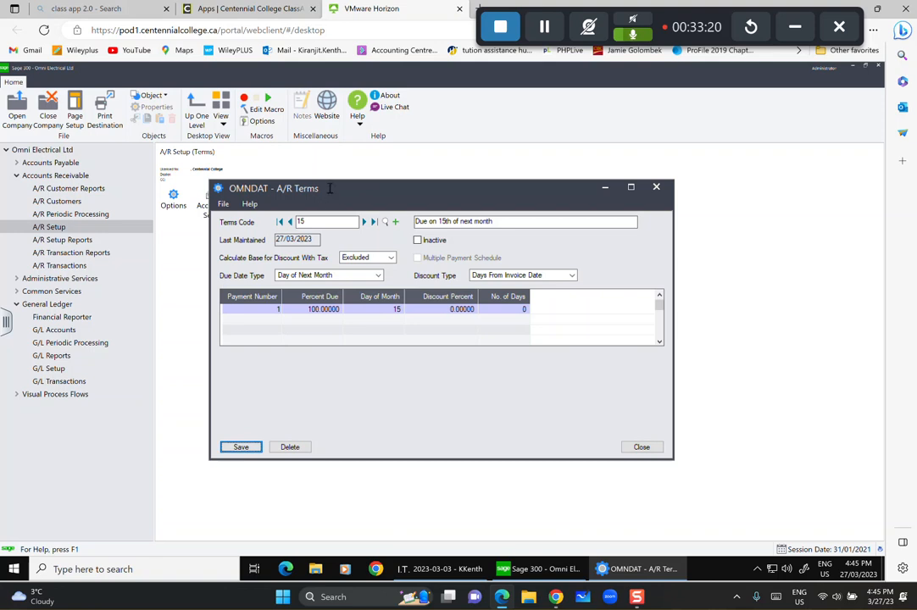
Review the list of existing terms codes, then start a blank new record.
click(386, 221)
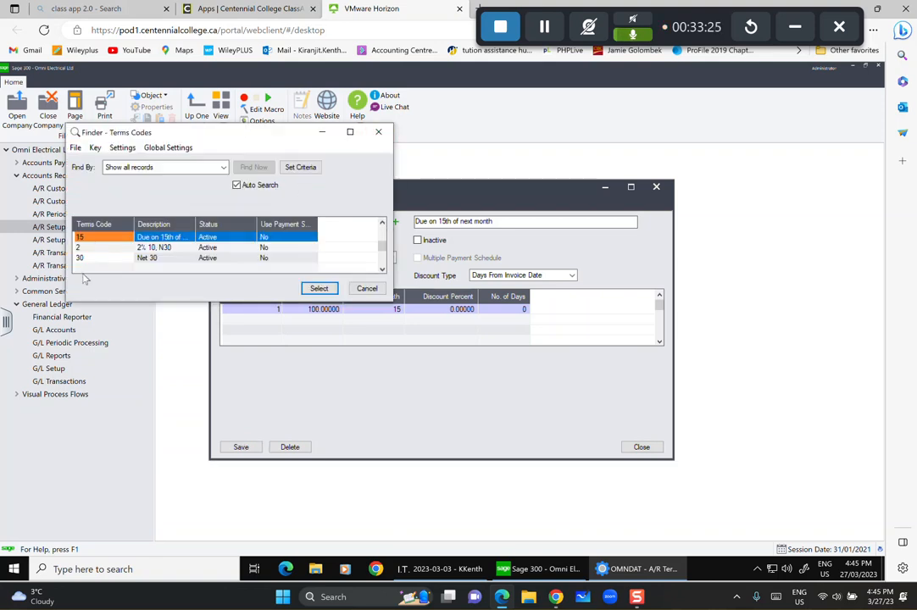
click(381, 136)
click(396, 221)
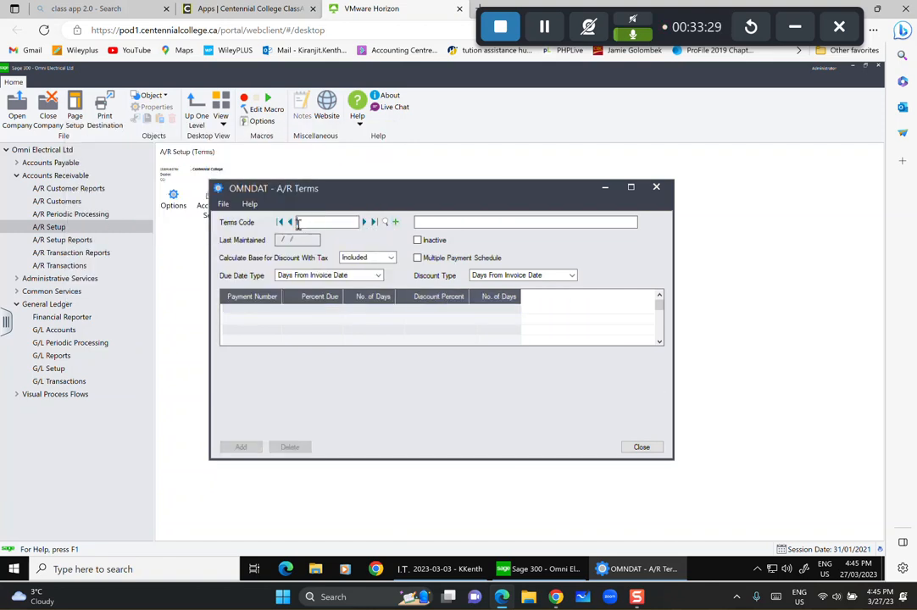
Enter terms code INSTAL, 'Monthly Installment', with tax excluded from the discount base.
text(INSTAL)
click(450, 220)
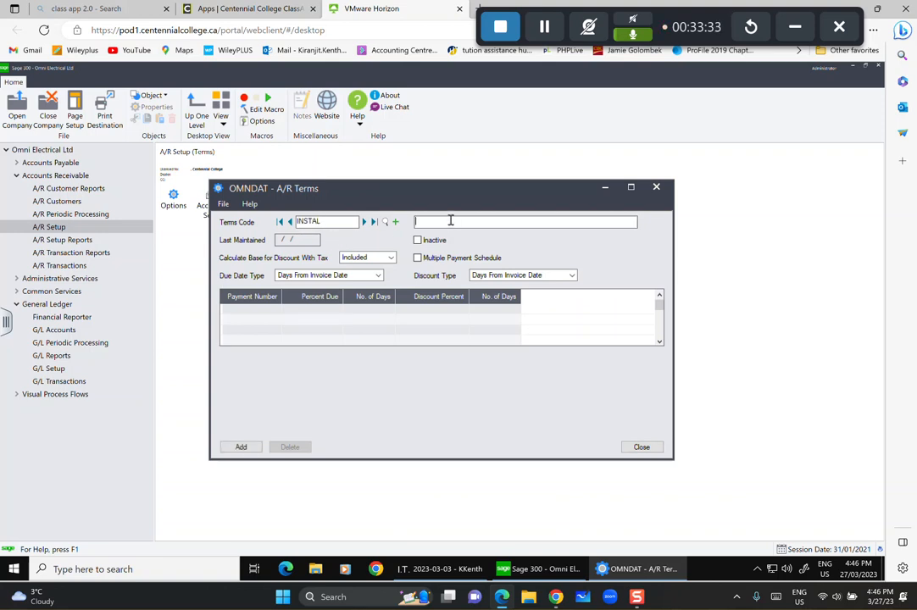
text(Monthly Installment)
click(367, 258)
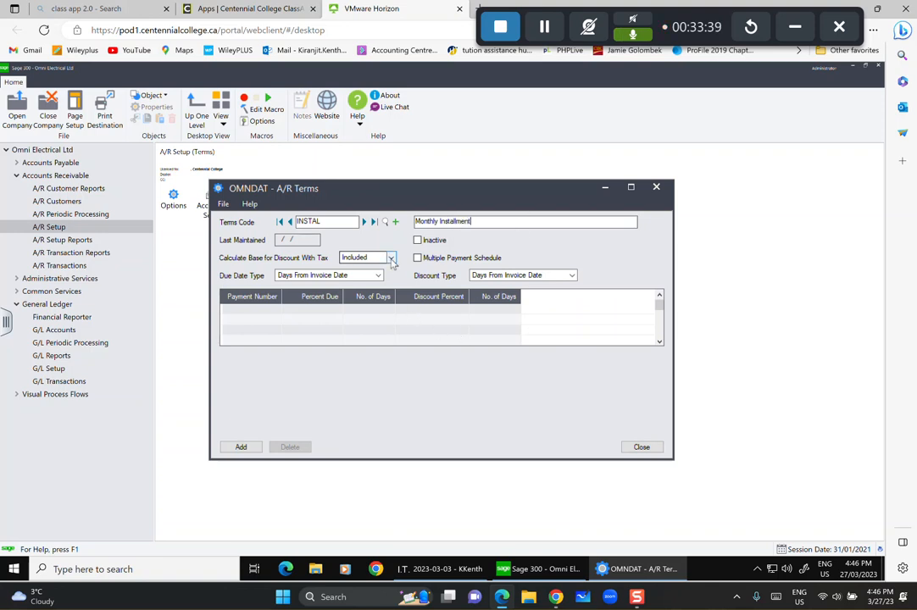
click(391, 258)
click(368, 278)
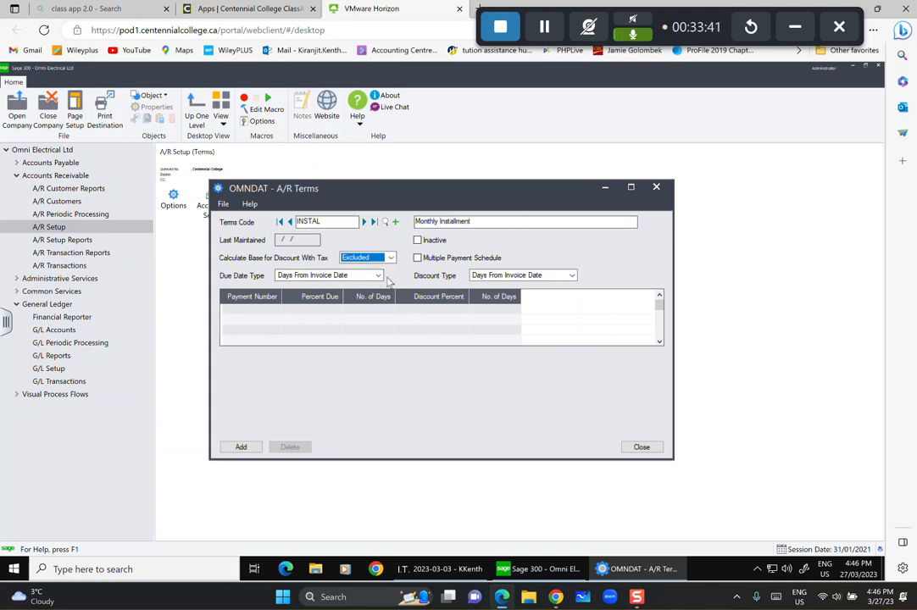
Set both the due date type and discount type to End of Next Month.
click(378, 275)
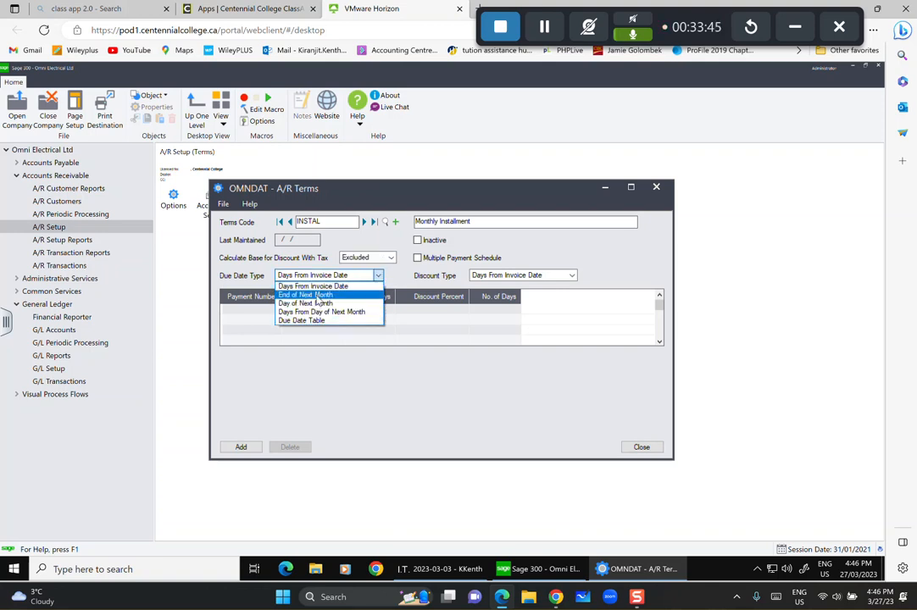
click(315, 294)
key(Tab)
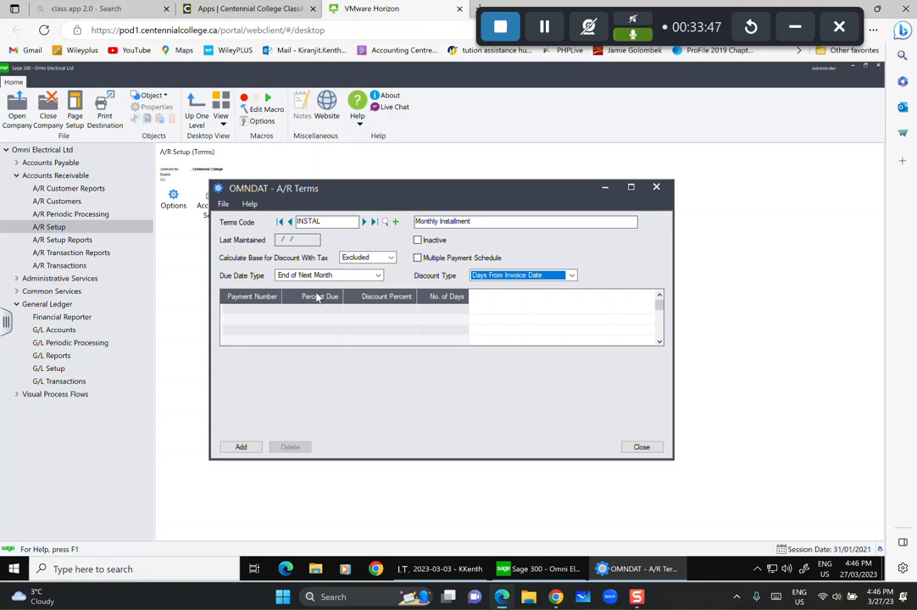
click(526, 276)
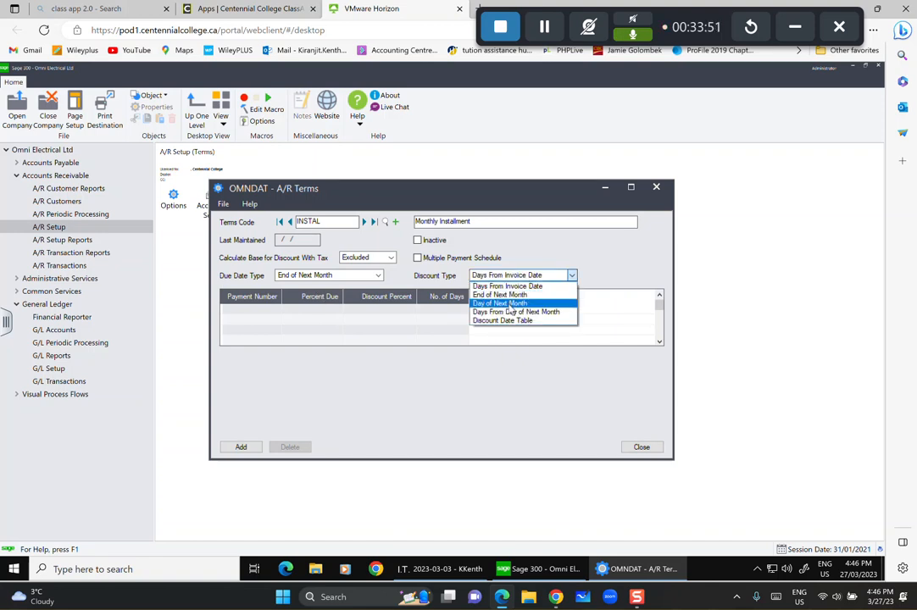
click(515, 294)
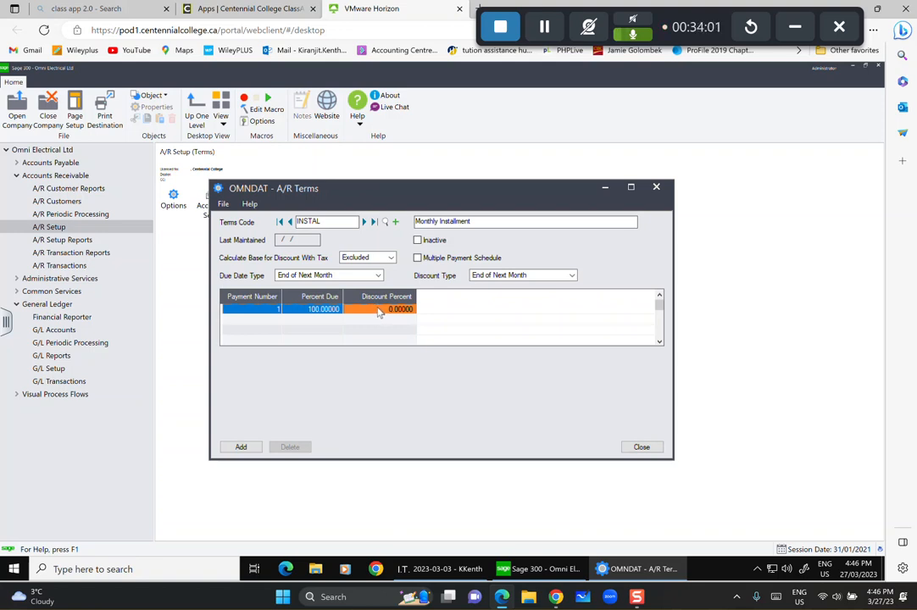
Enter a 25% discount, use the Discount Date Table, and enable multiple payment schedule.
click(320, 313)
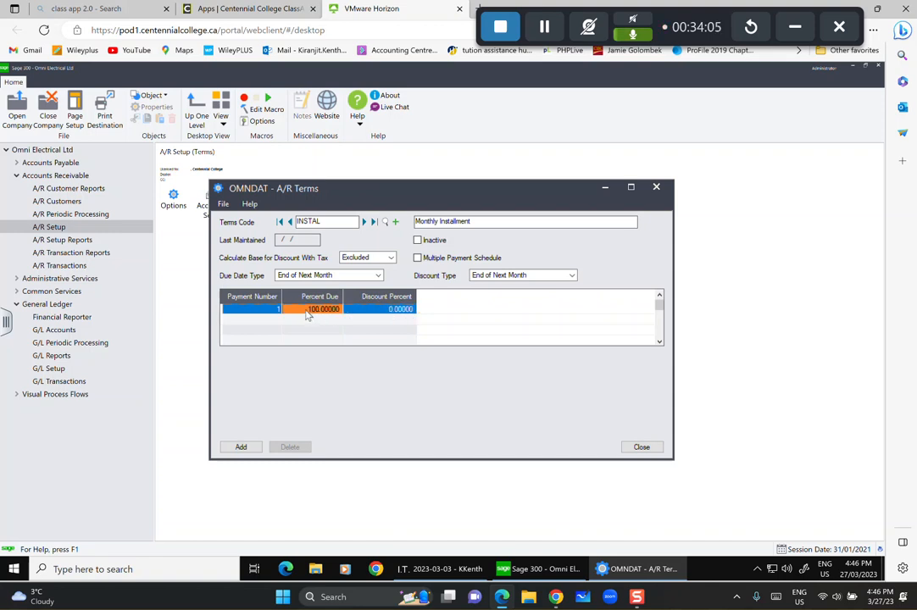
click(399, 312)
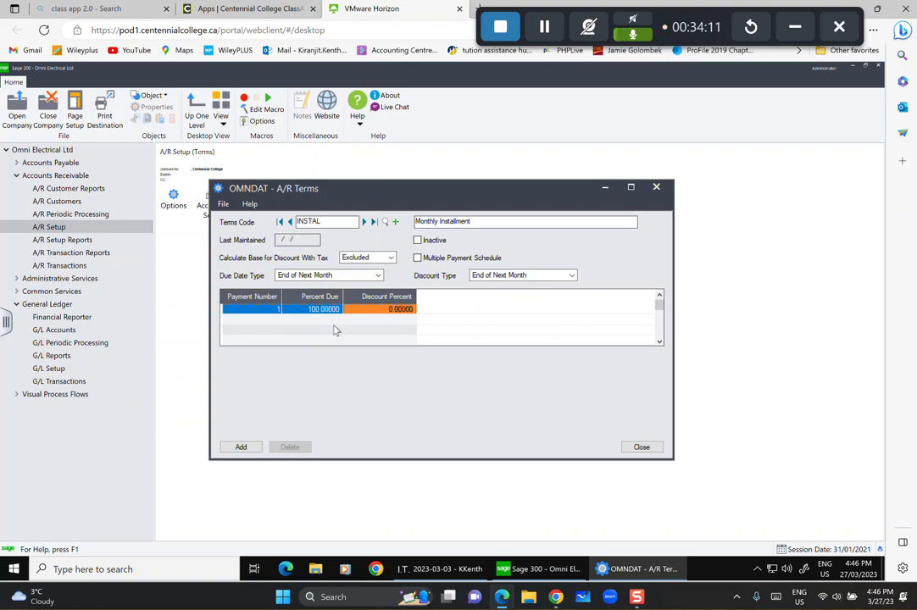
click(380, 310)
text(35)
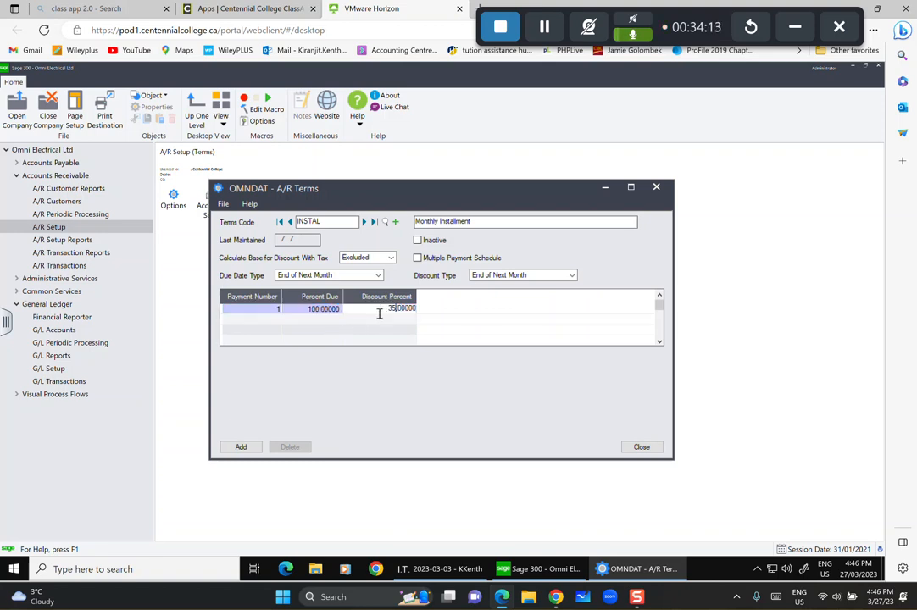
text(25)
key(Tab)
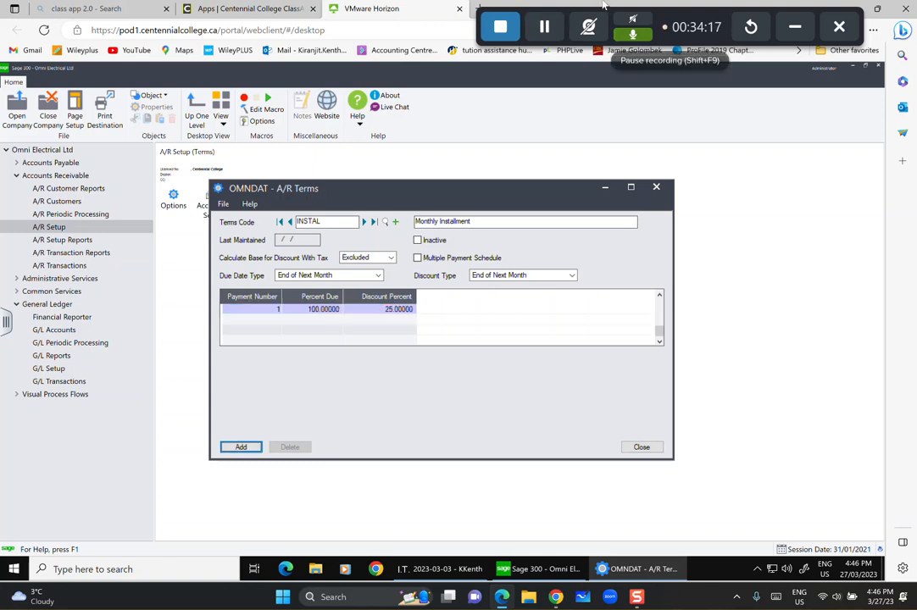
click(558, 277)
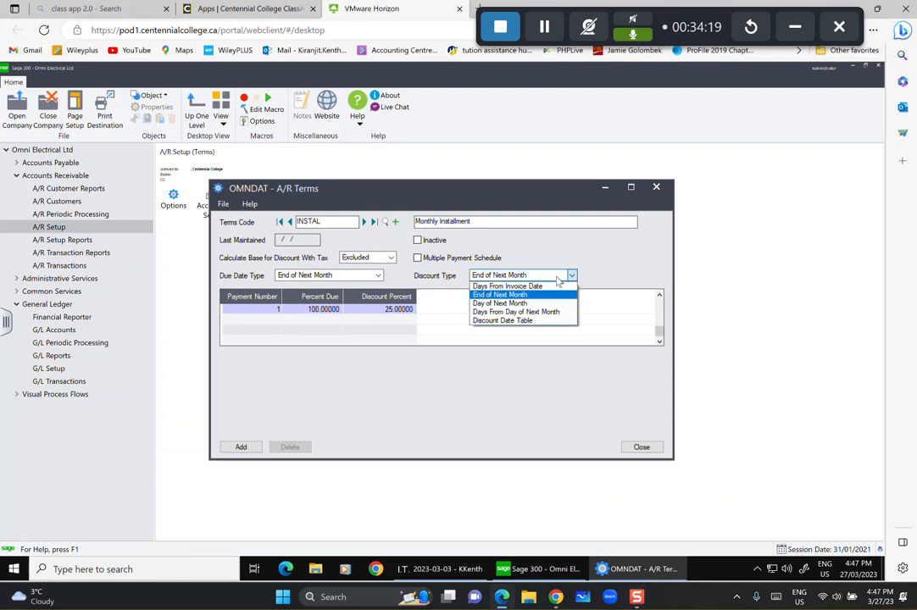
click(530, 321)
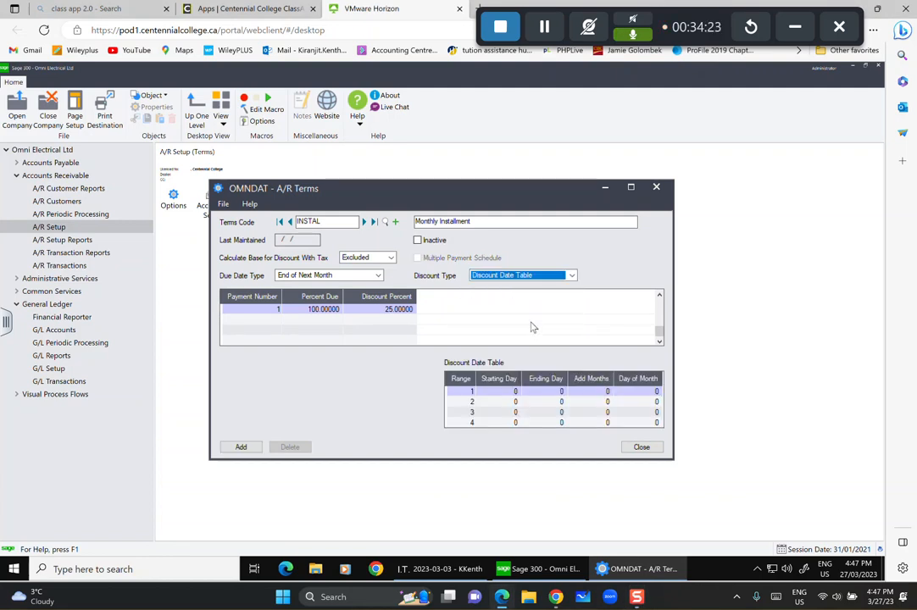
click(573, 275)
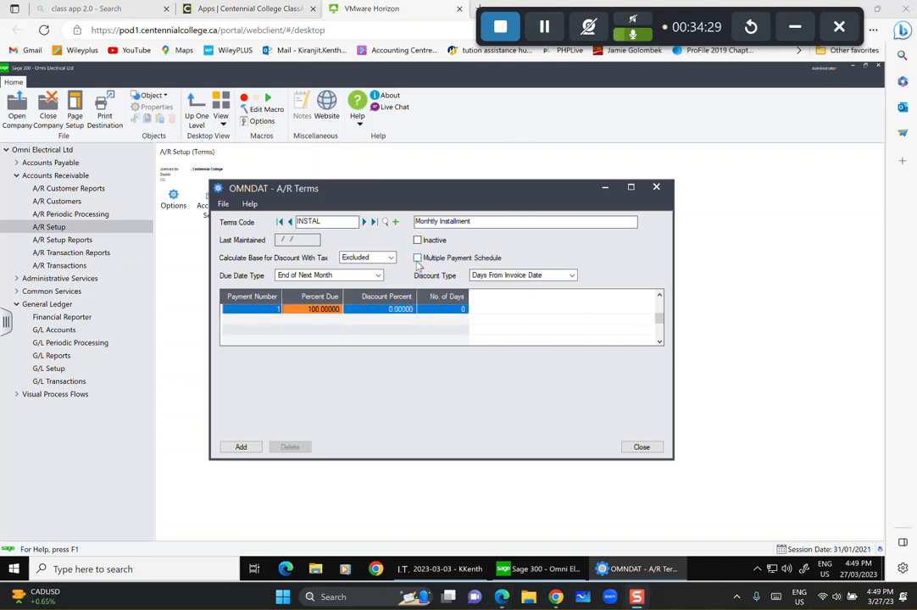
click(419, 259)
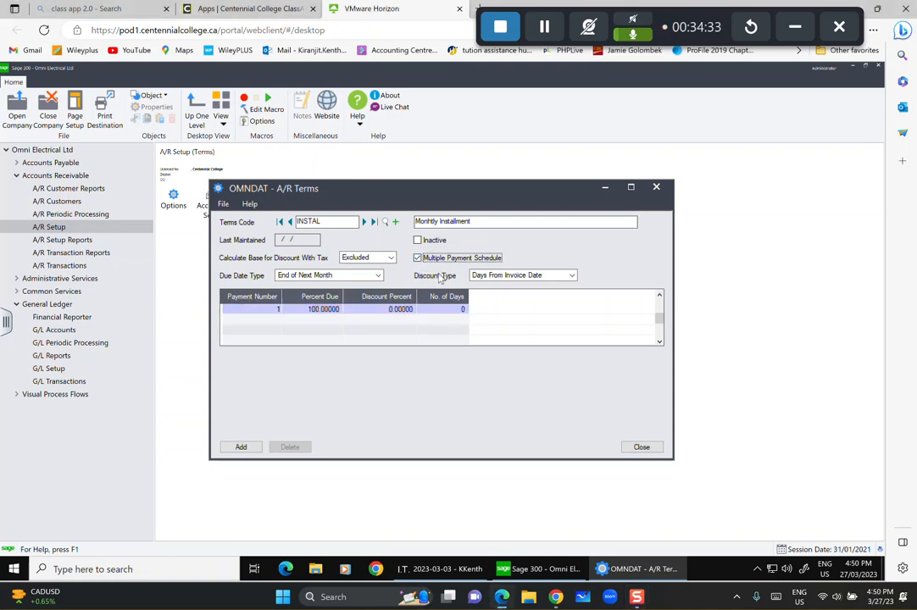
Change the first payment's percent due from 100 to 25.
key(Tab)
key(Tab)
click(317, 310)
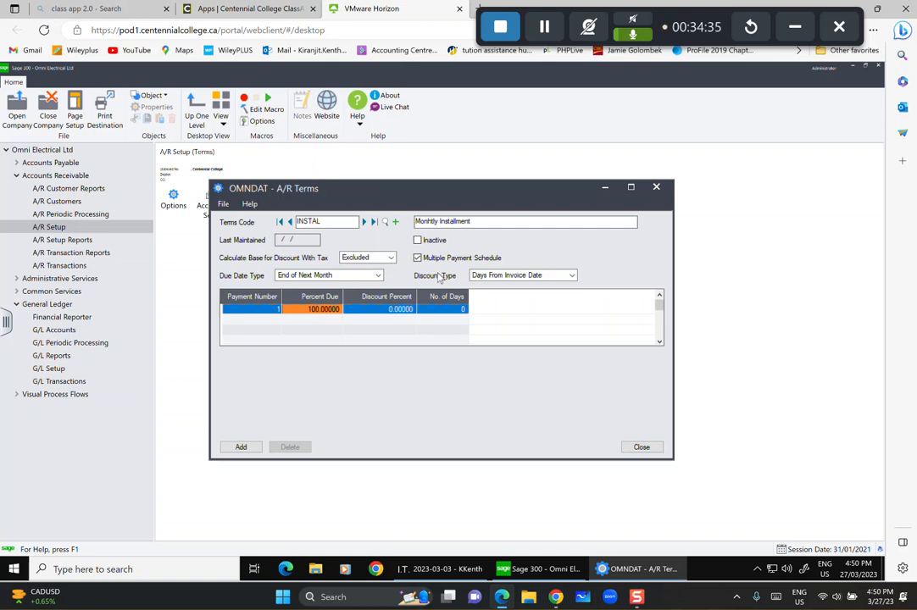
click(314, 310)
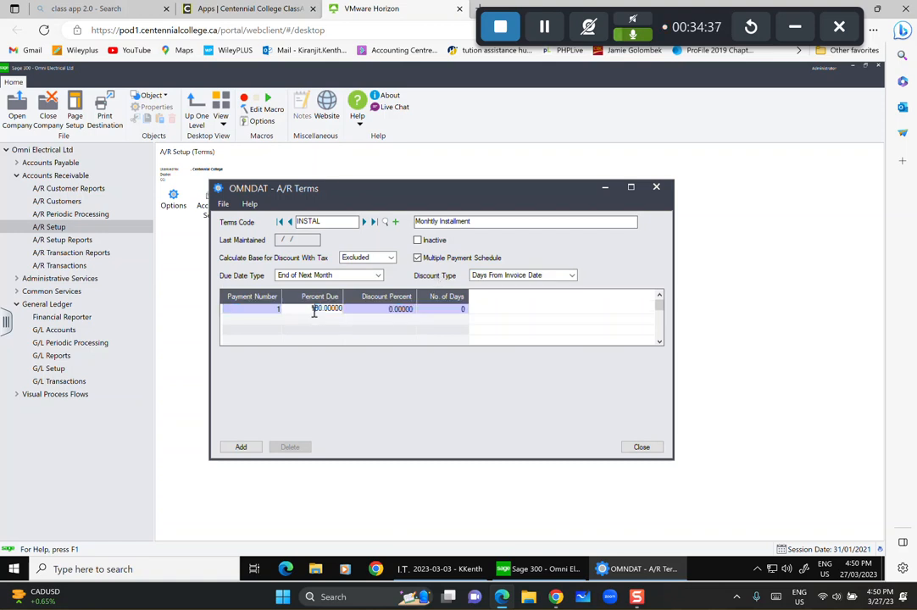
double_click(311, 309)
text(2)
key(Tab)
key(Tab)
key(Tab)
key(Tab)
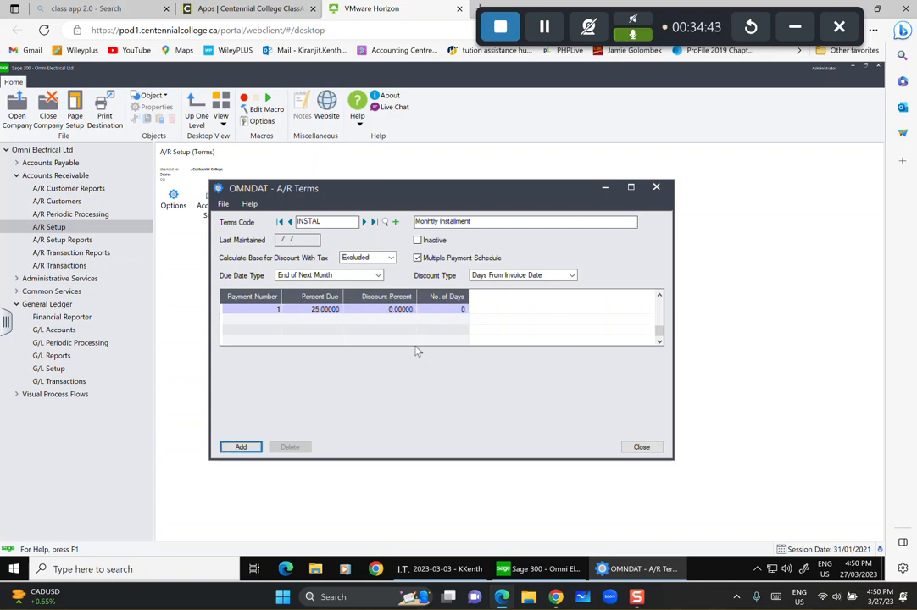
key(Tab)
click(449, 311)
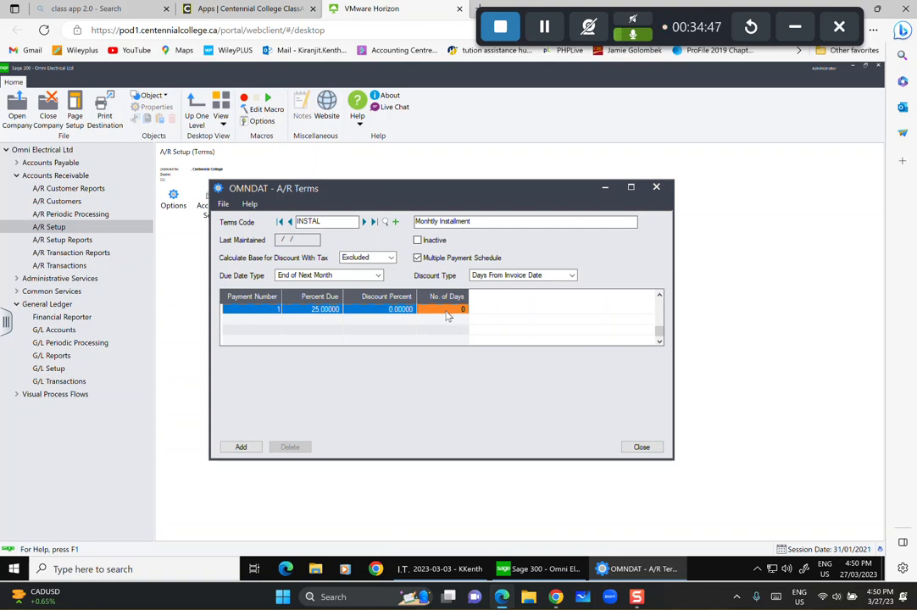
Add payments 2, 3 and 4 at 25% each, save INSTAL, and close the terms window.
key(Insert)
text(25)
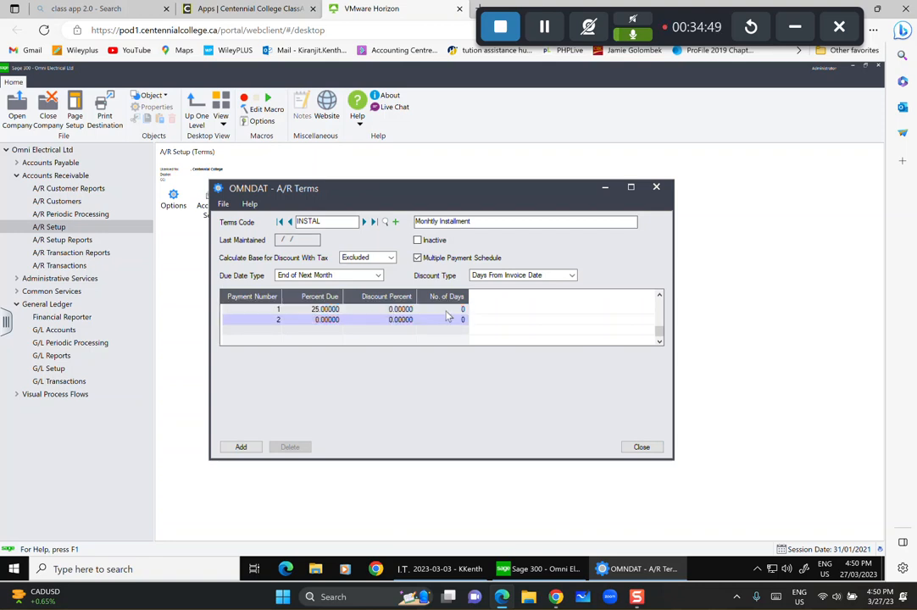
key(Tab)
key(Tab)
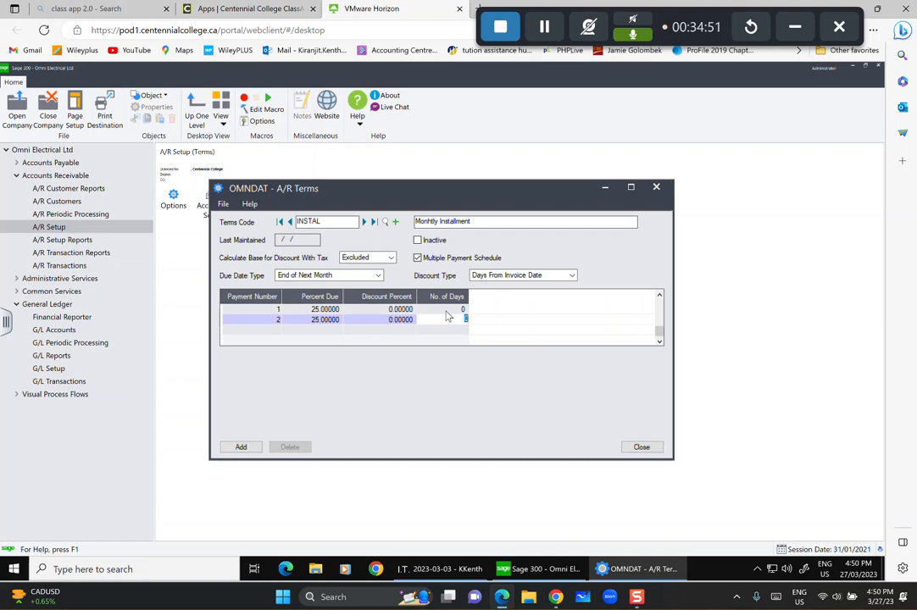
key(Insert)
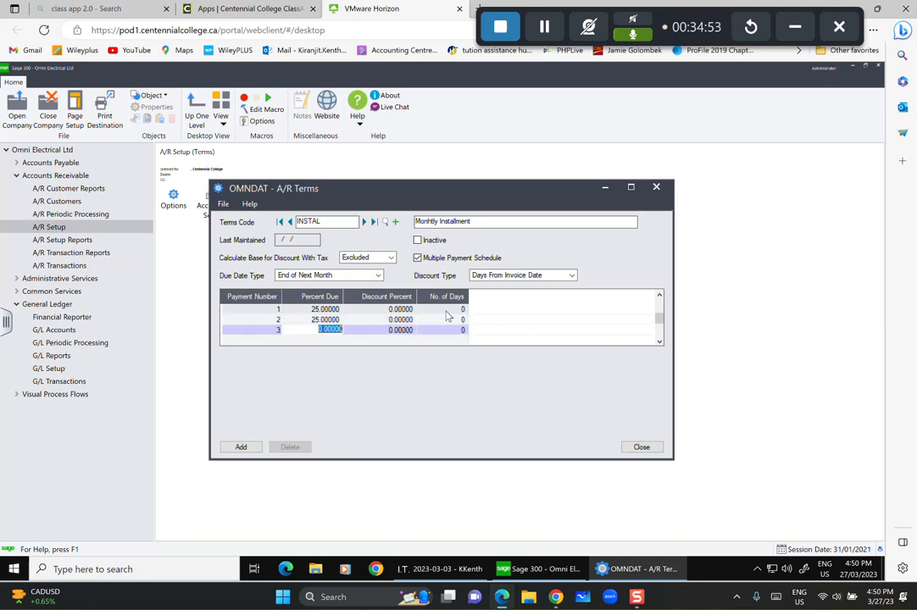
text(25)
key(Tab)
key(Tab)
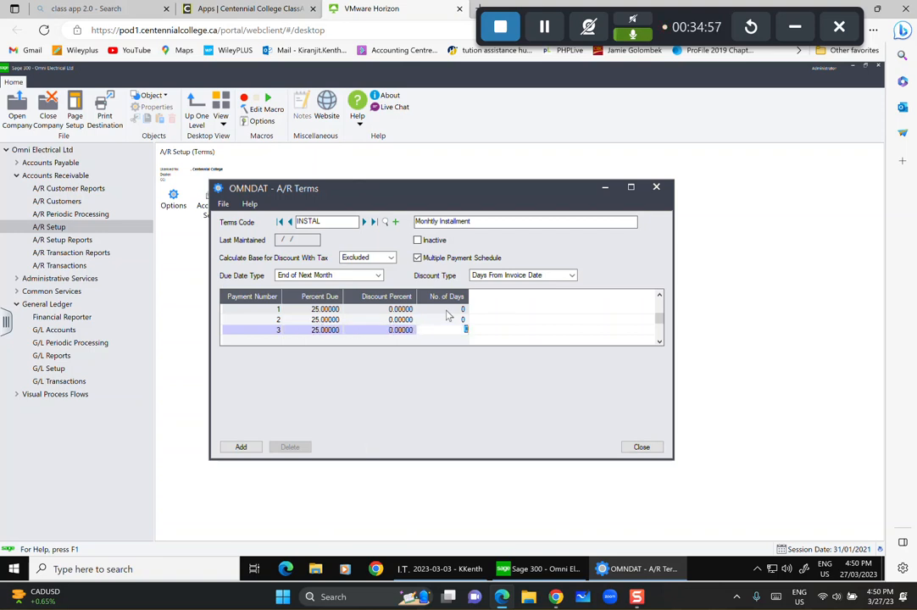
key(Insert)
text(25)
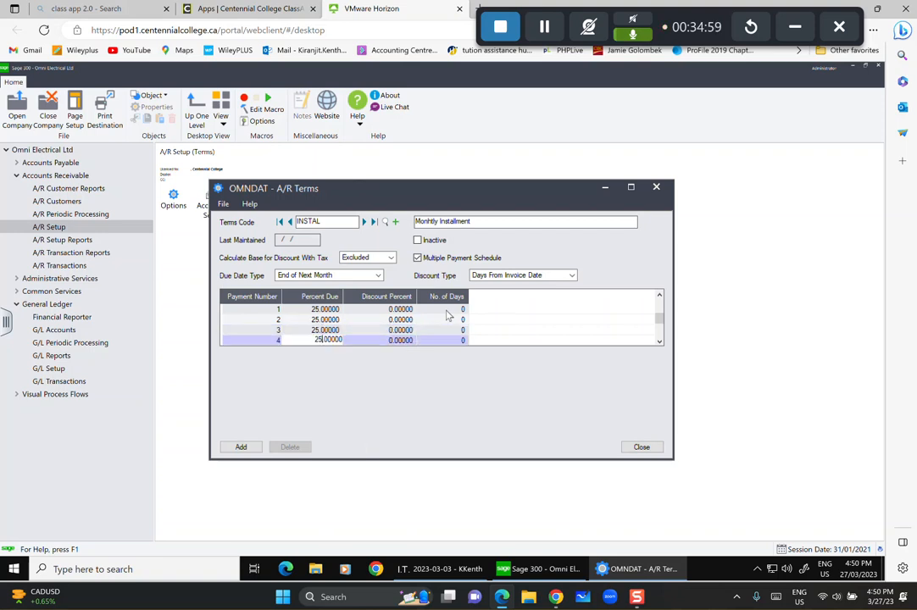
key(Tab)
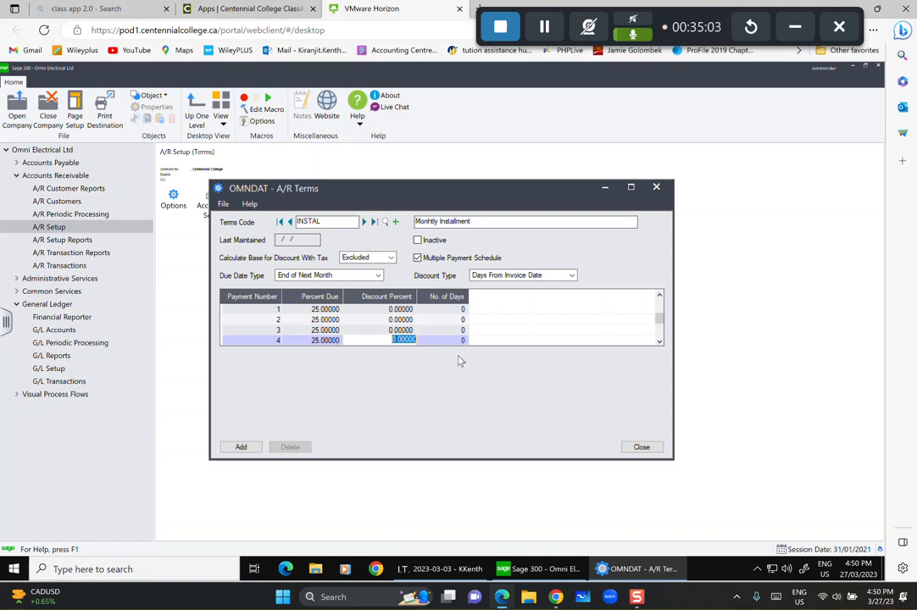
key(Tab)
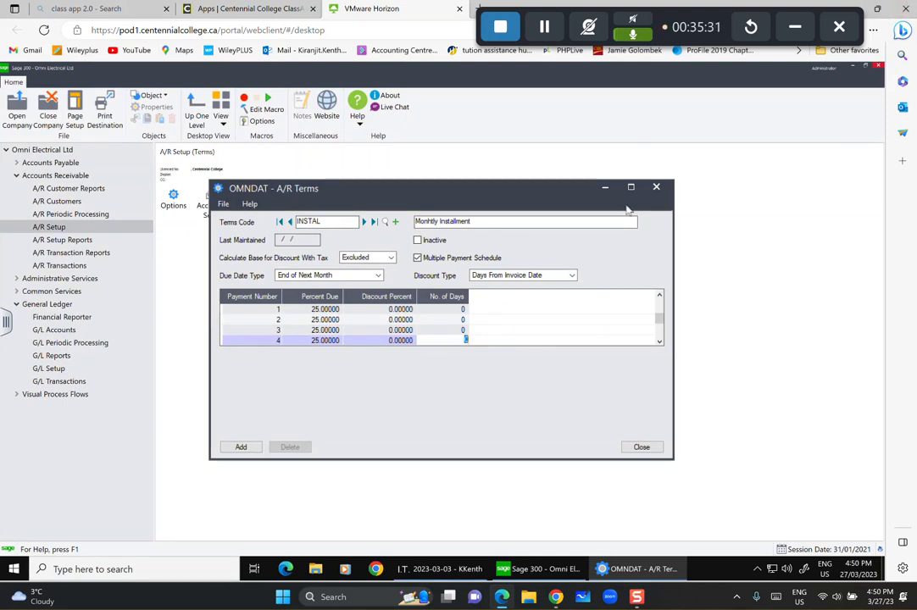
click(241, 447)
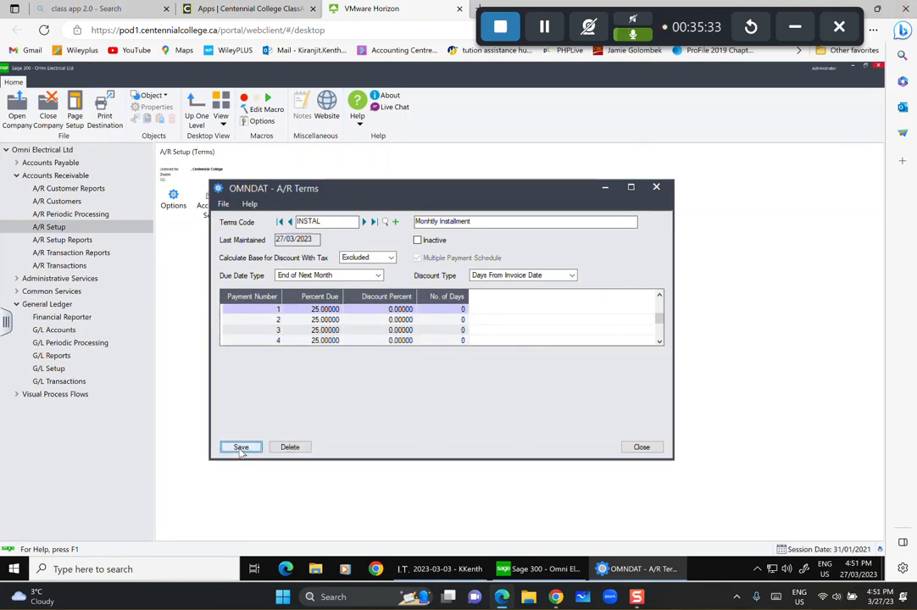
click(641, 446)
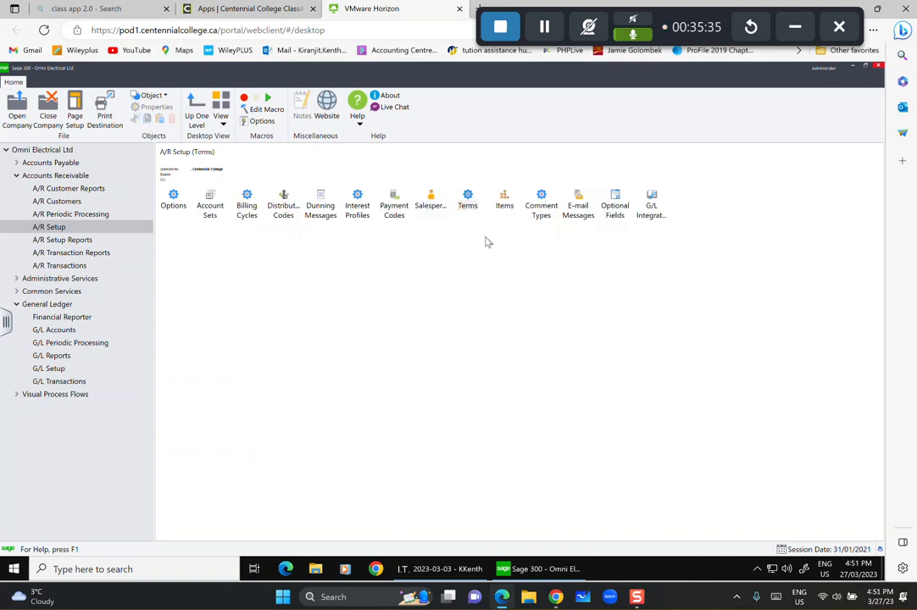
In A/R Items, create item PB50 described '1/2" Plastic Insulated Bushing' and list distribution codes.
double_click(504, 200)
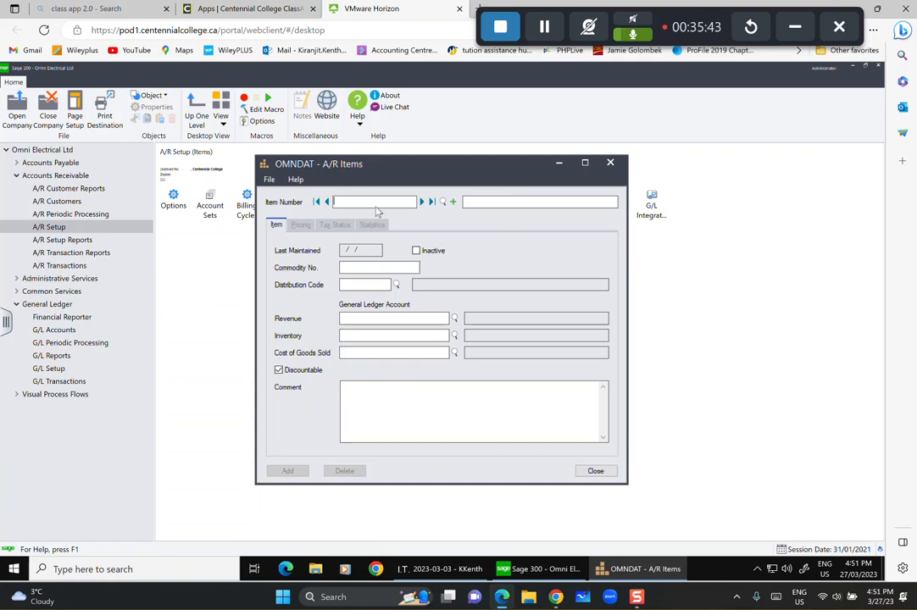
text(B)
text(H)
text(50)
key(Tab)
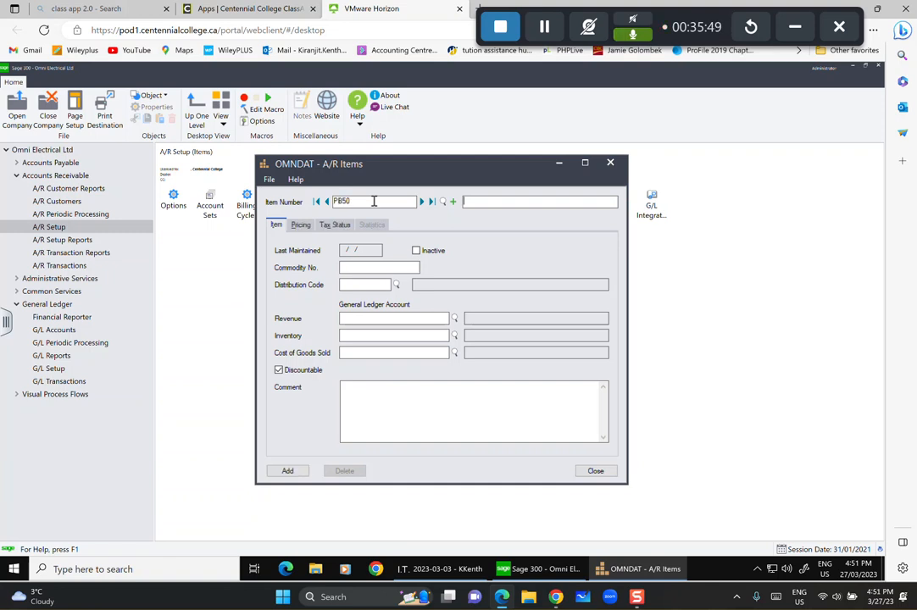
text(1/3)
text(")
text( Pla)
text(sti)
text(c Insulat)
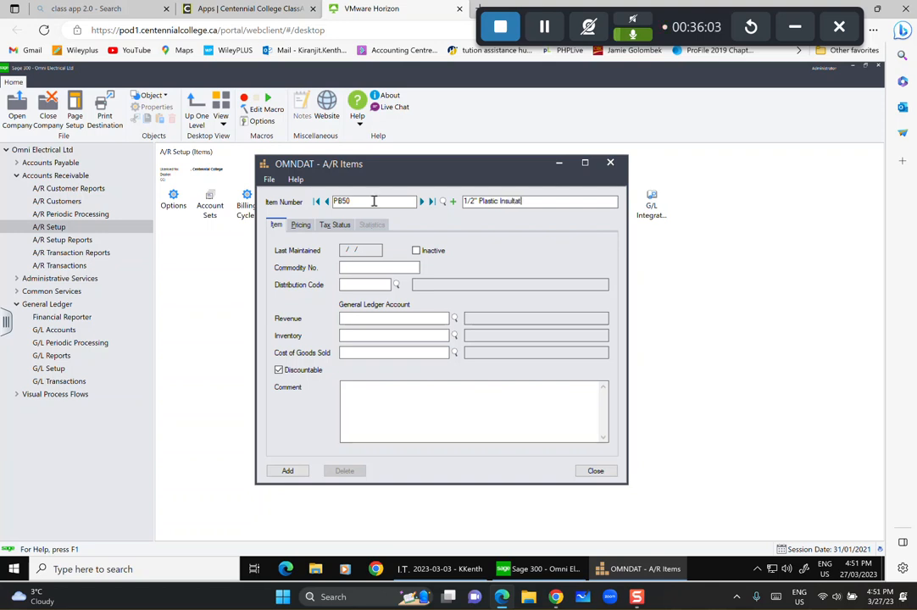
text(ed)
text( Businhin)
text( ====)
key(BackSpace)
key(BackSpace)
key(BackSpace)
key(BackSpace)
text(ing)
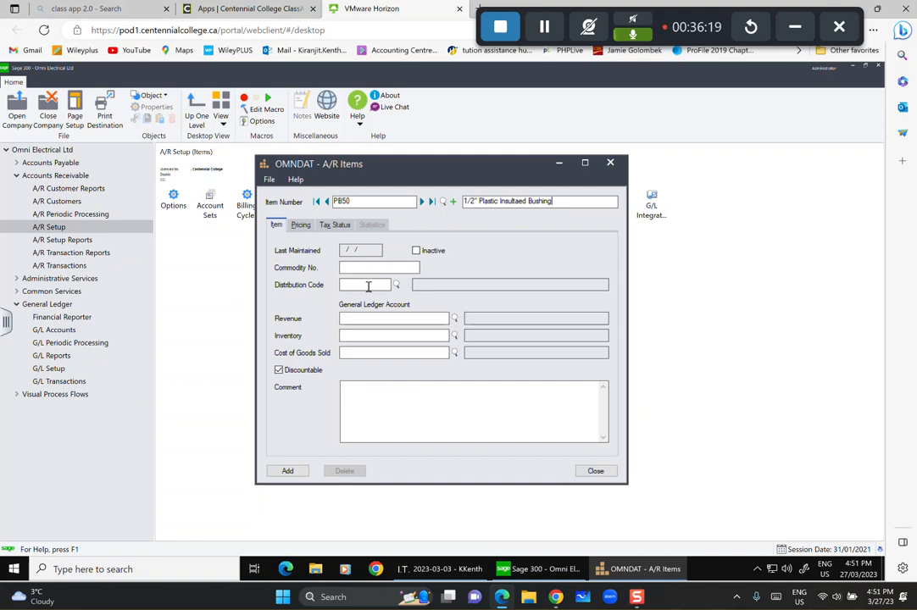
click(395, 285)
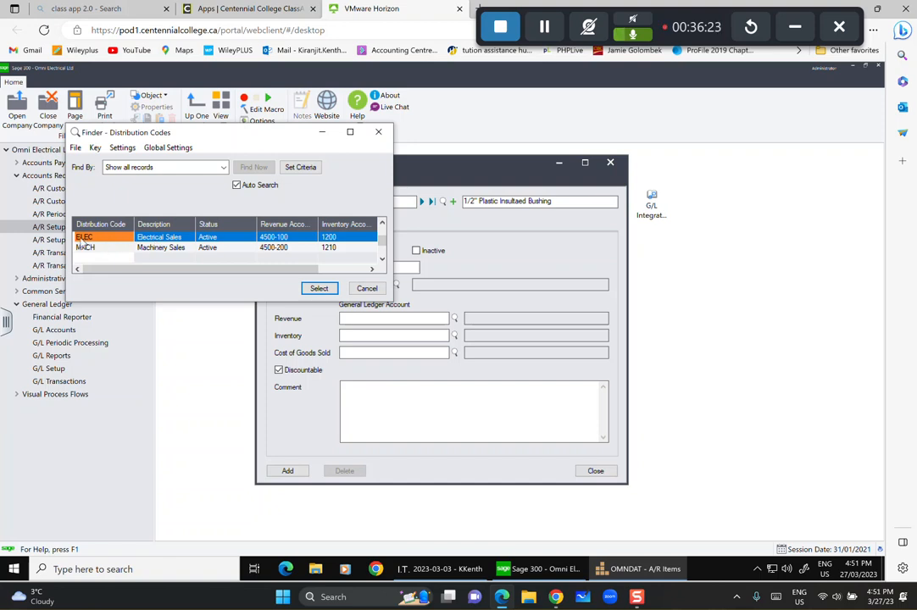
Assign distribution code ELEC to item PB50 and show its pricing details.
click(321, 289)
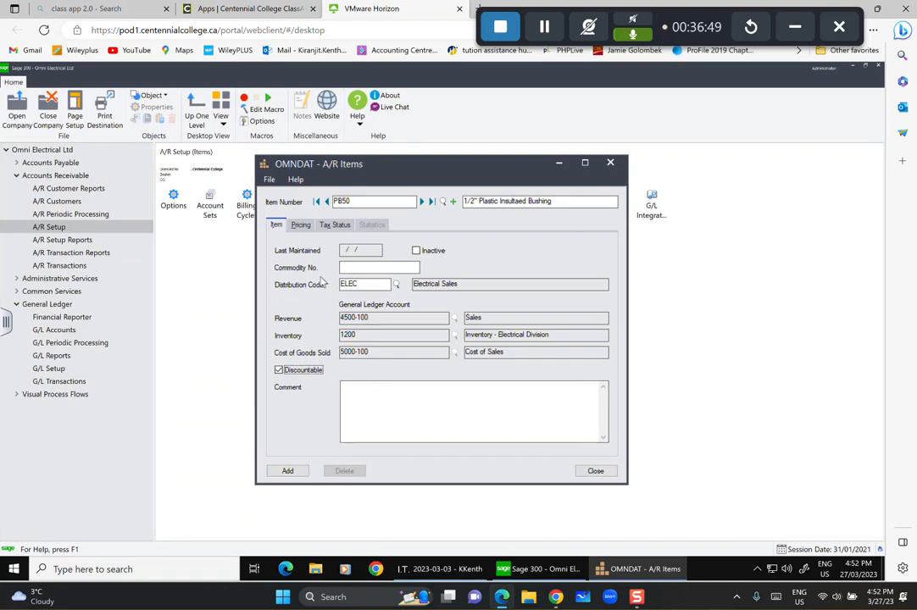
click(301, 224)
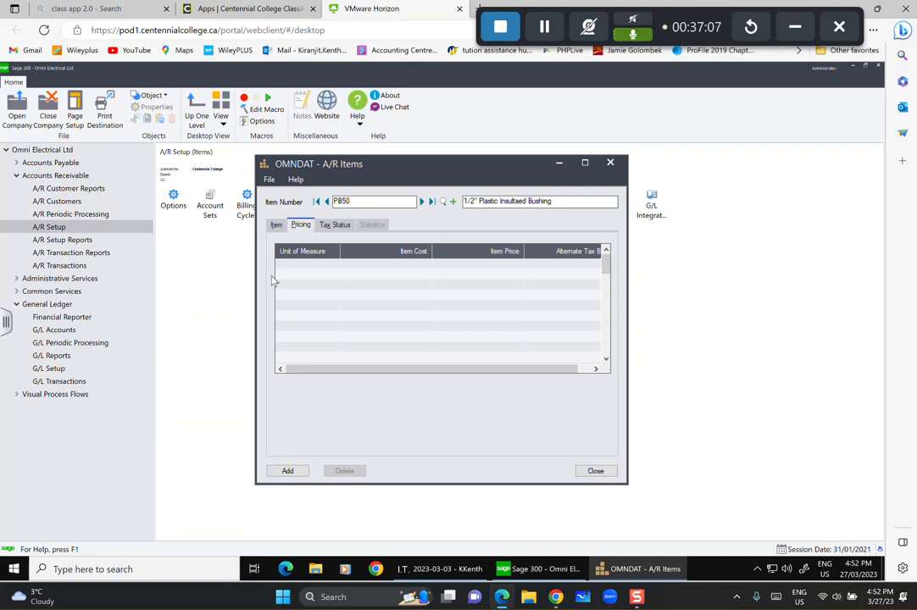
Add a PB50 pricing line for unit C with cost 5.50 and price 9.50.
click(299, 267)
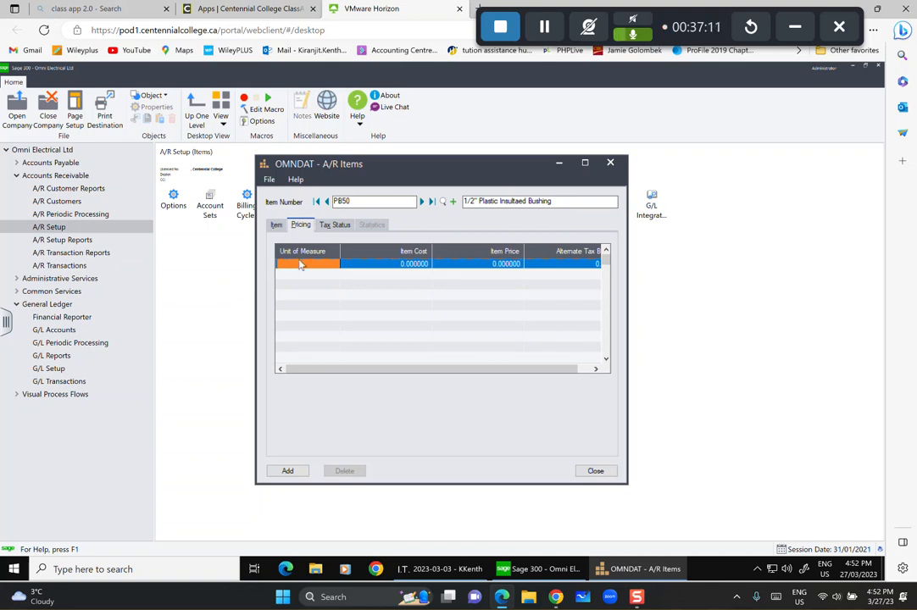
click(299, 264)
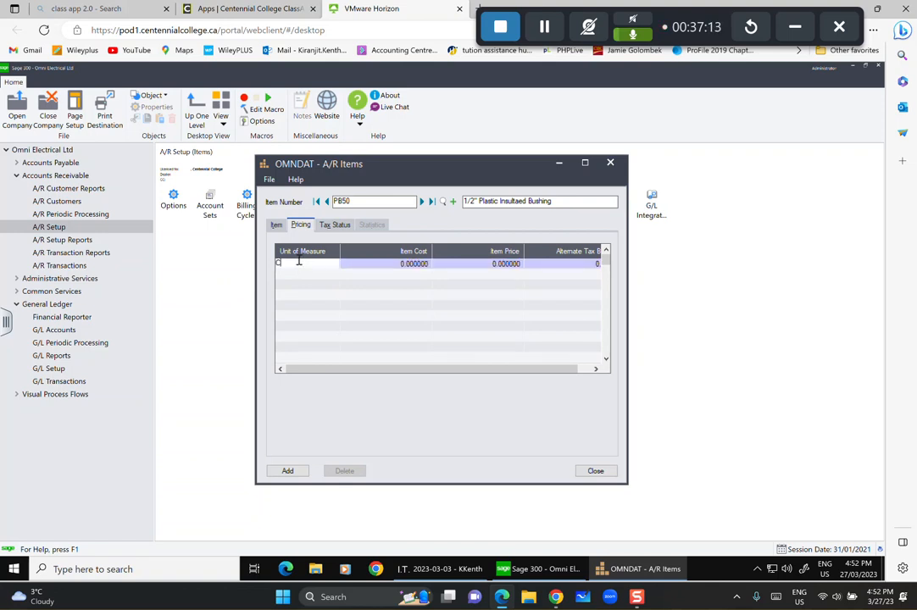
text(C)
click(398, 263)
text(3.3)
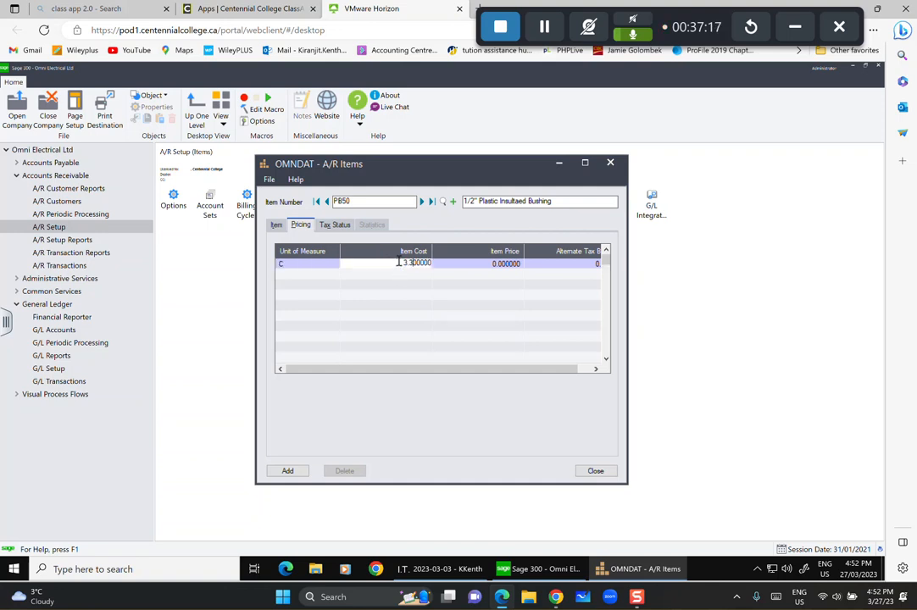
key(BackSpace)
key(BackSpace)
key(BackSpace)
text(5.50)
click(495, 264)
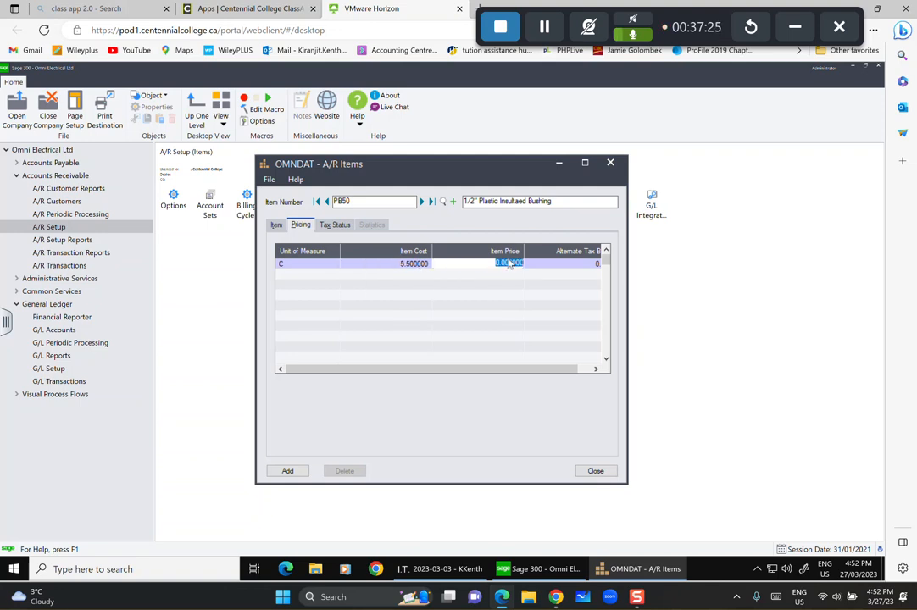
text(9.5)
click(330, 225)
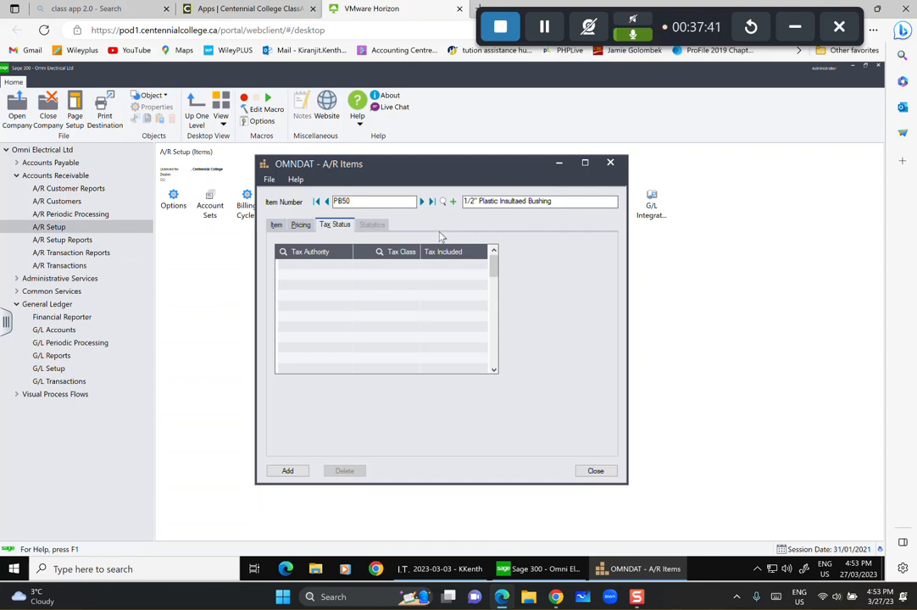
Add BCPST and GST as the item's first two tax authorities.
click(321, 266)
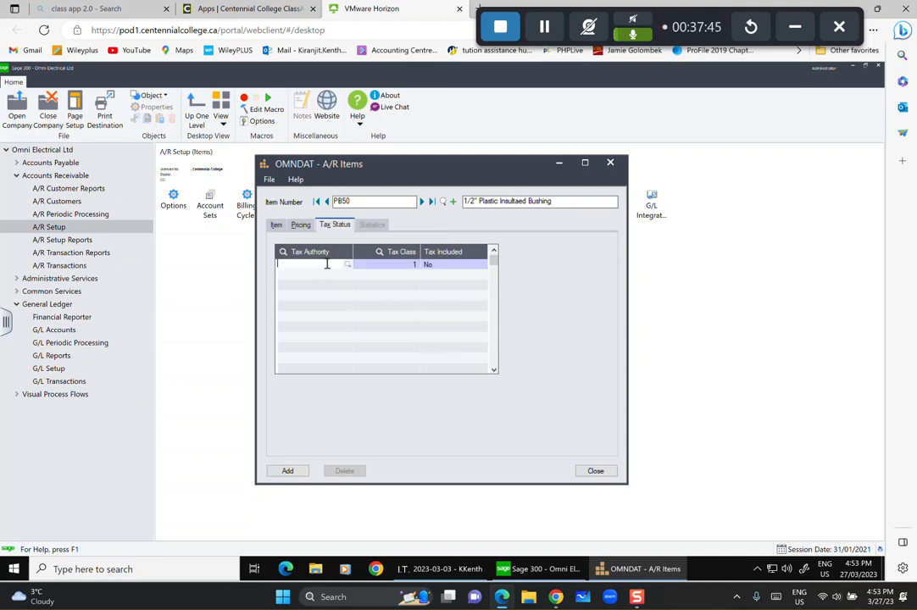
click(348, 266)
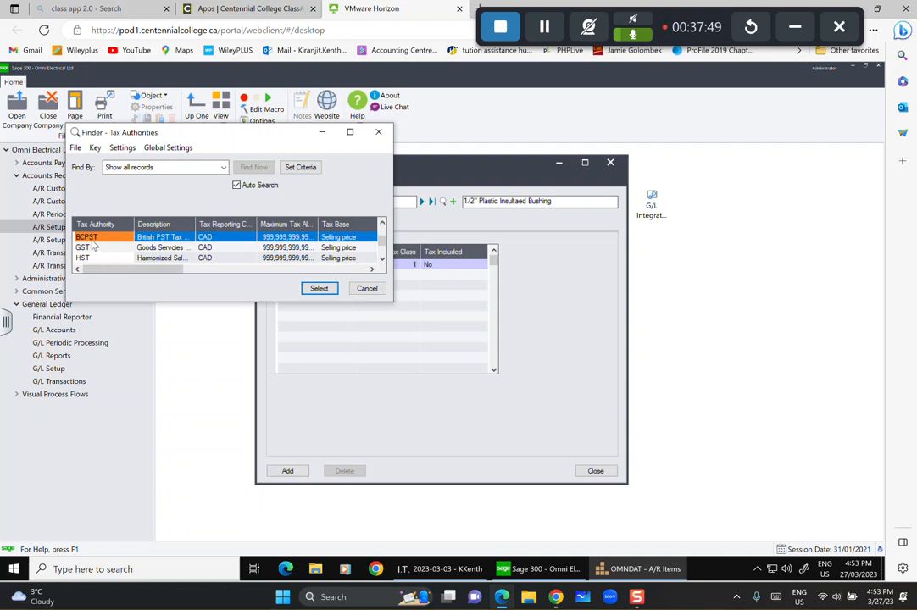
click(319, 288)
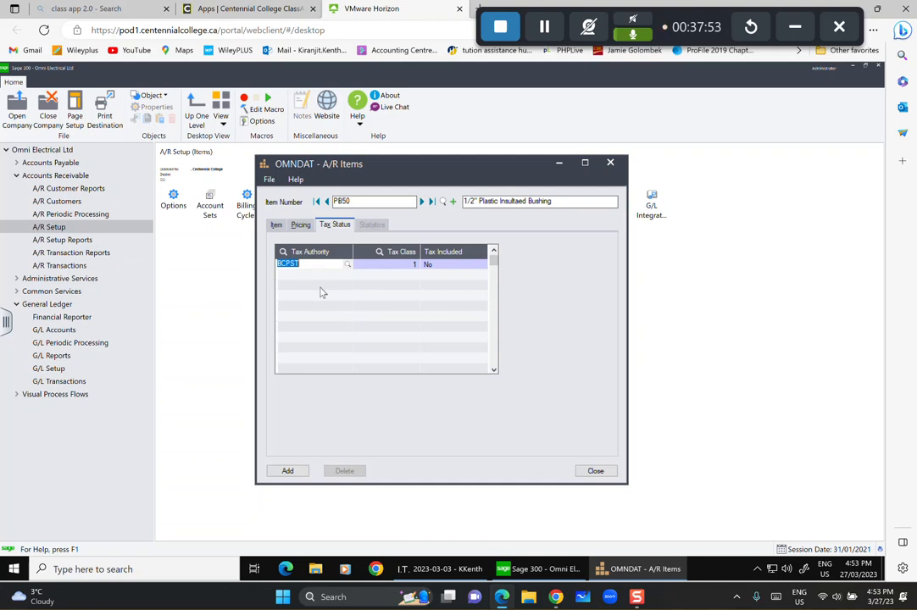
key(Tab)
key(Tab)
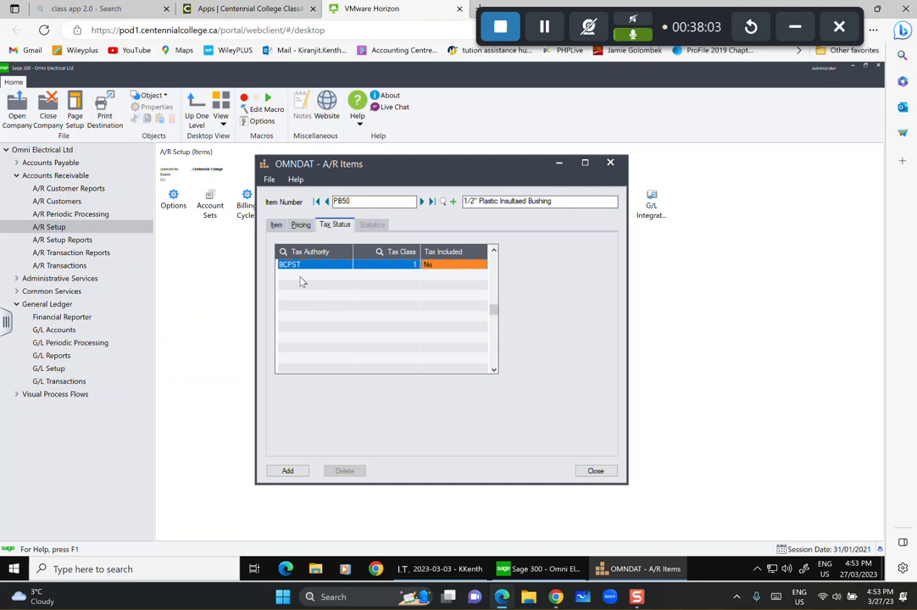
click(301, 280)
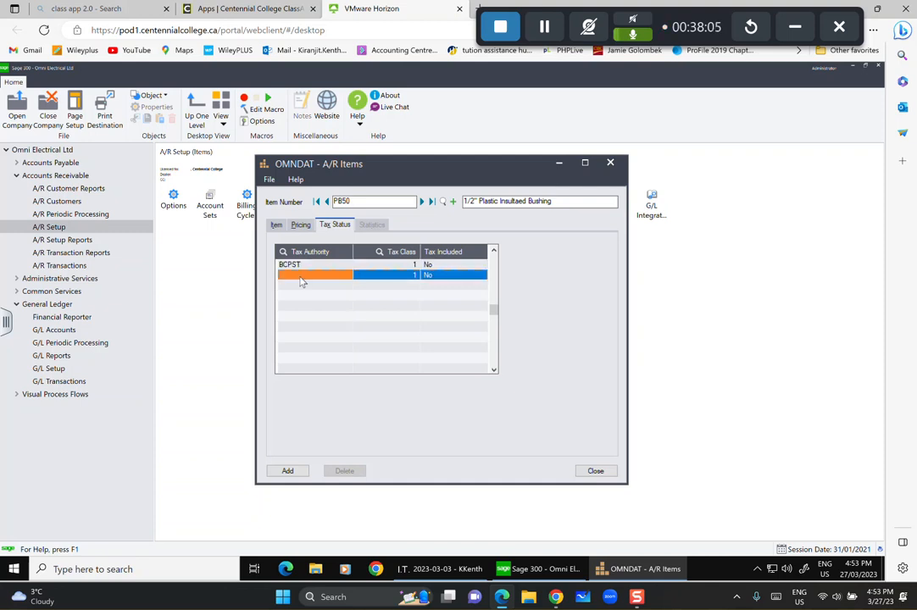
click(303, 275)
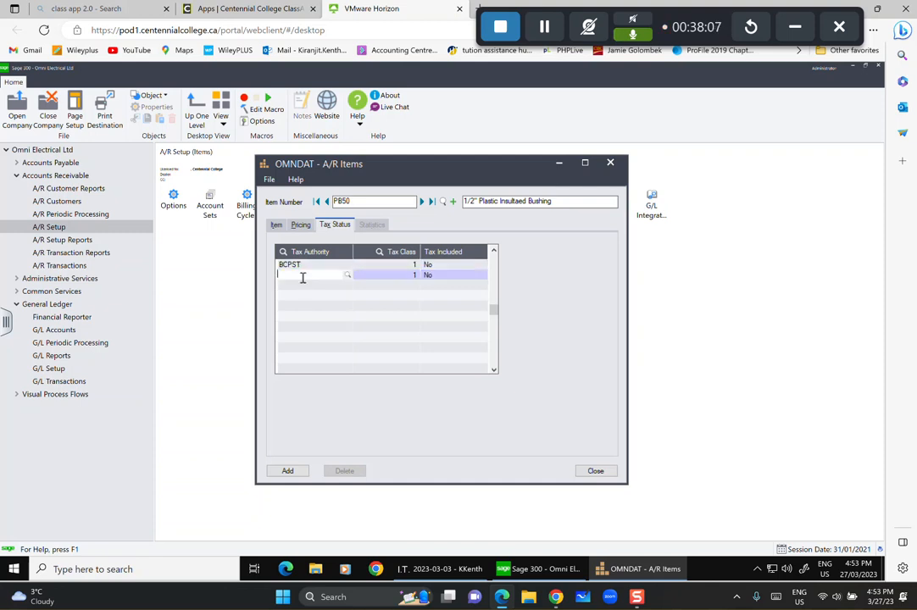
click(348, 275)
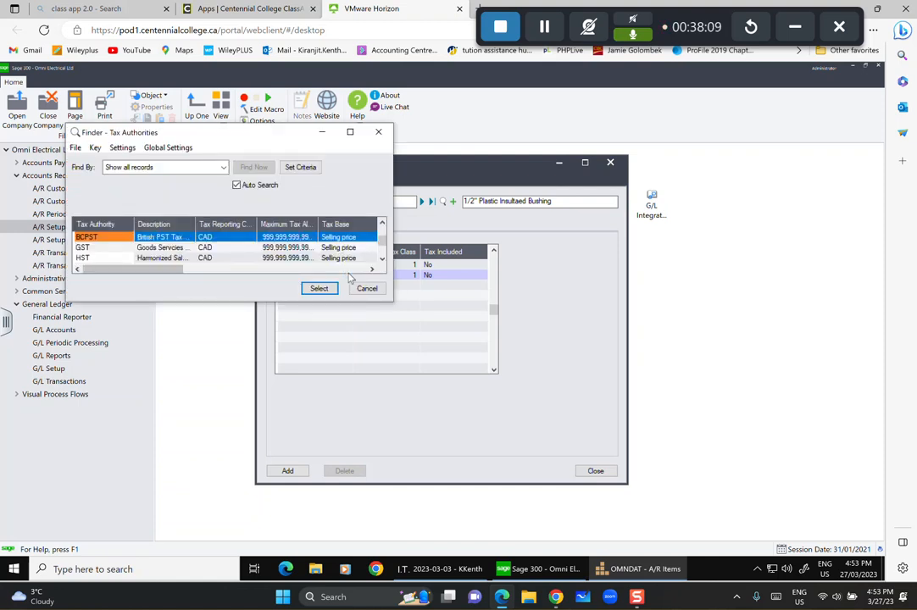
click(98, 248)
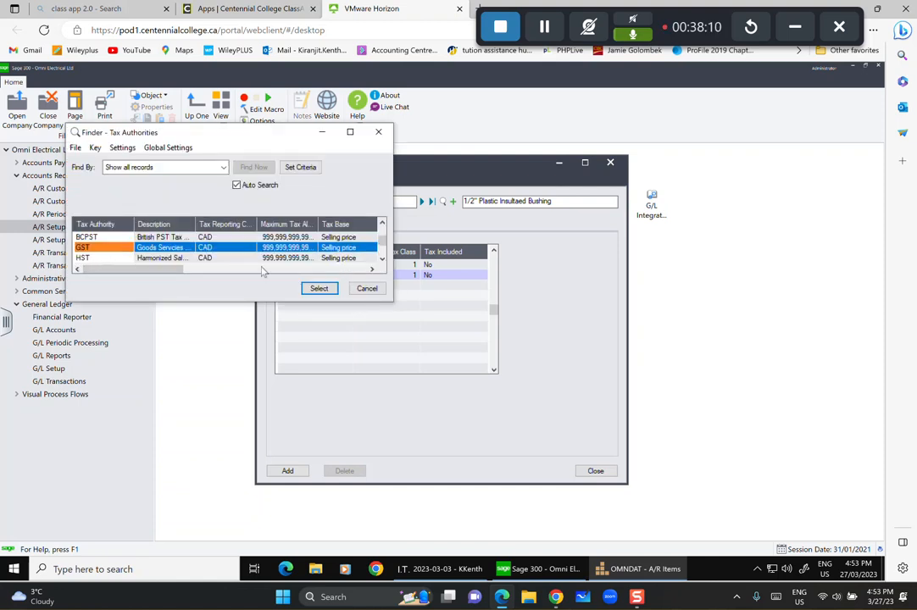
click(310, 289)
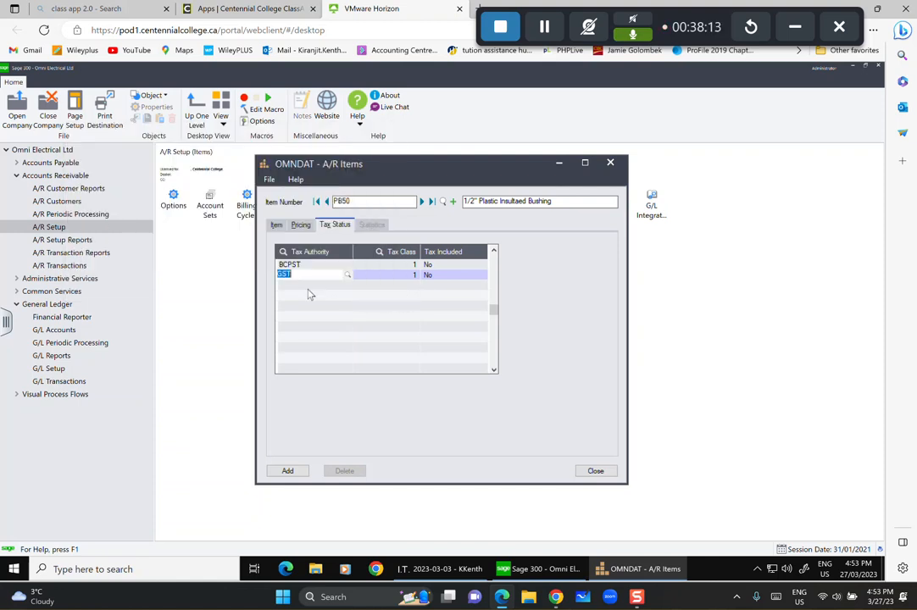
key(Tab)
key(Tab)
key(Tab)
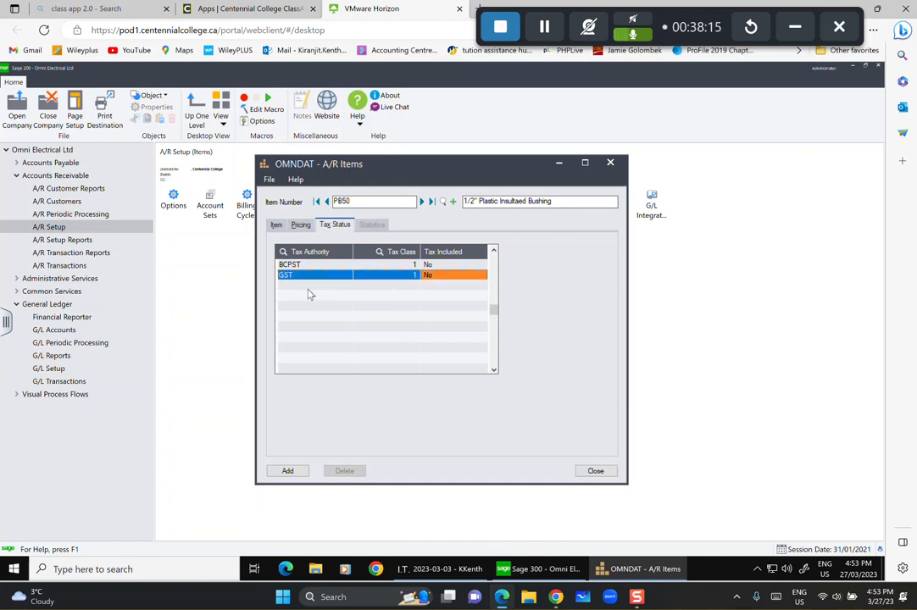
Add HST and US as the third and fourth tax authorities.
click(311, 290)
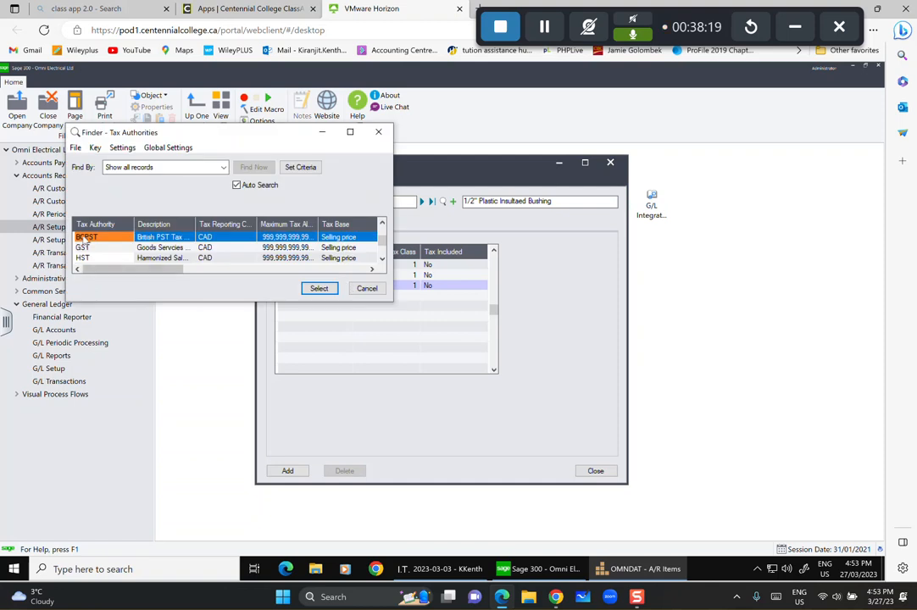
click(94, 257)
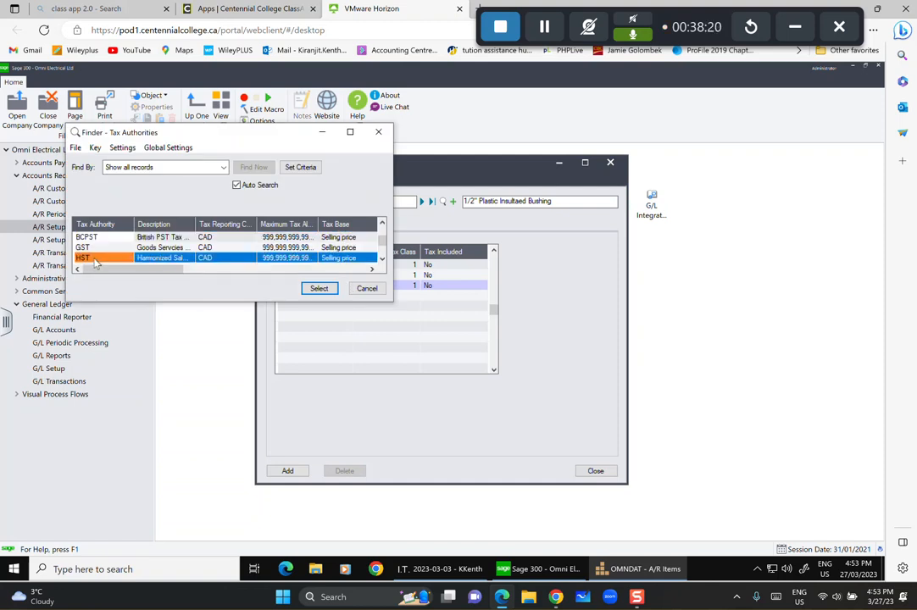
click(318, 289)
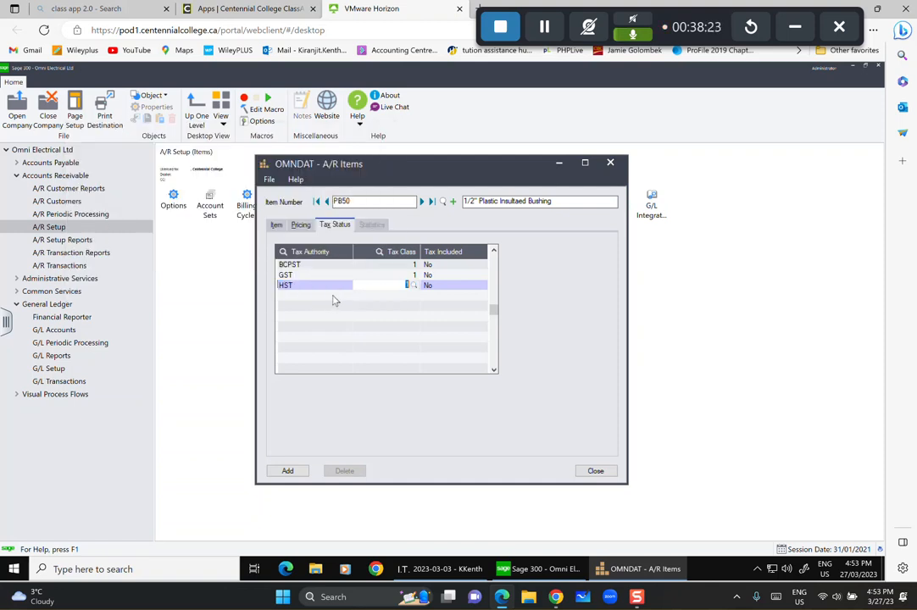
key(Tab)
key(Tab)
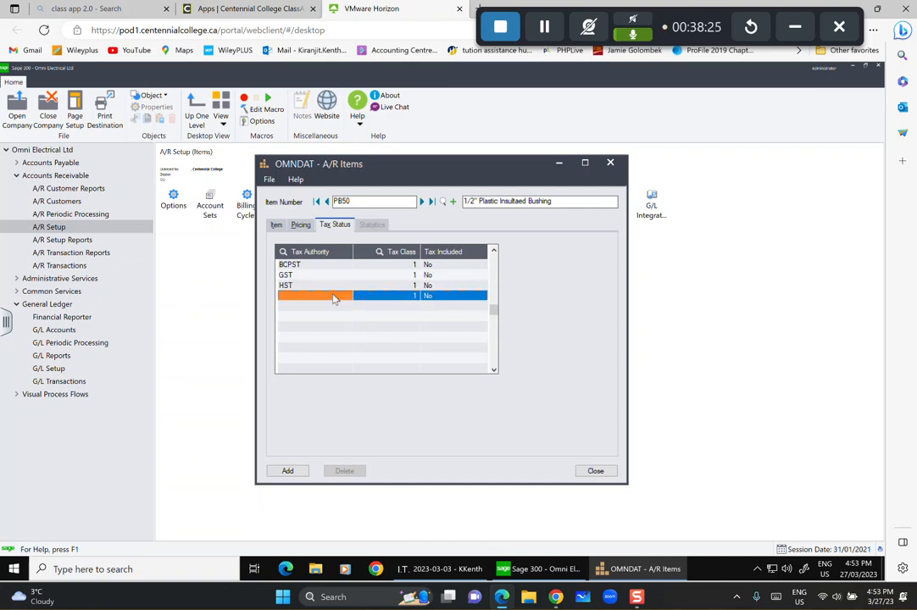
click(333, 298)
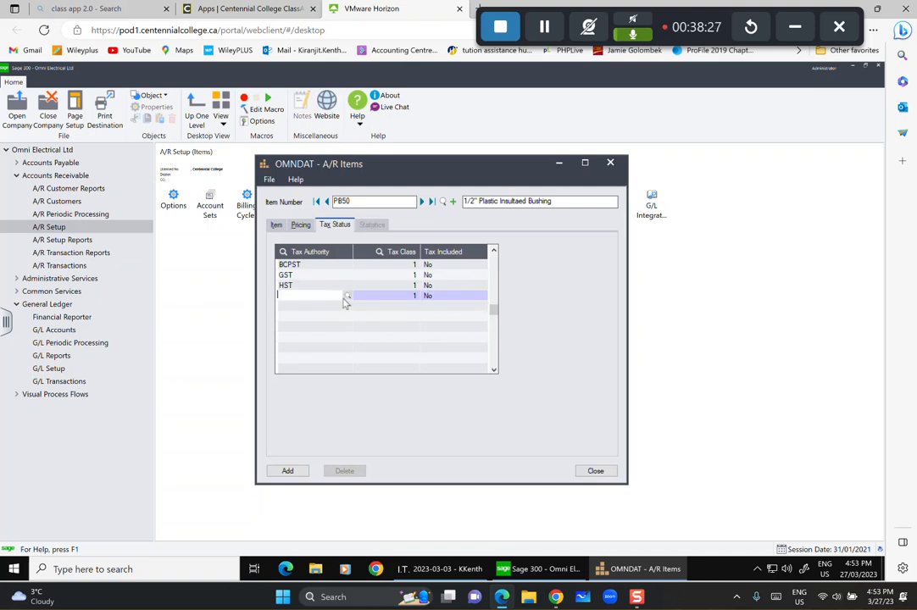
click(347, 298)
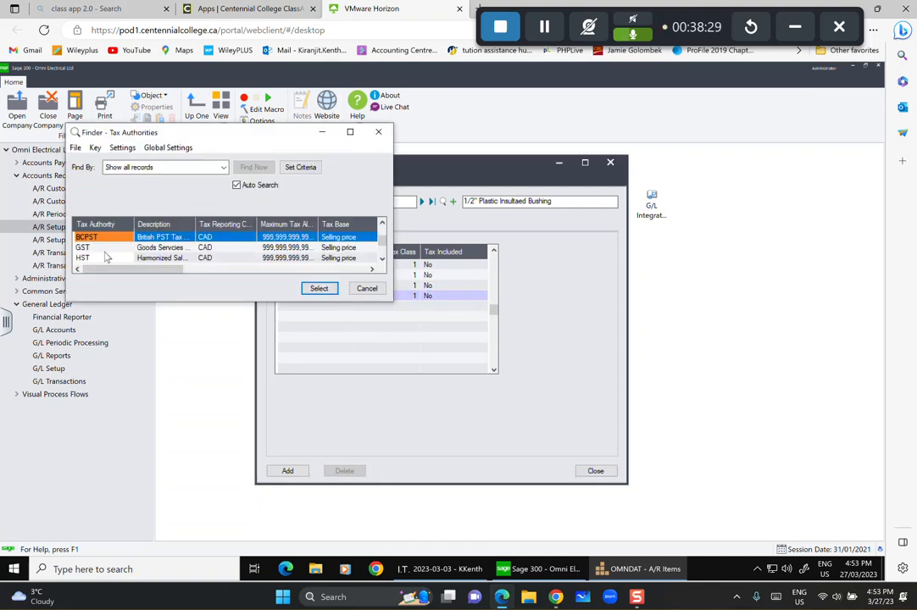
click(106, 257)
key(Down)
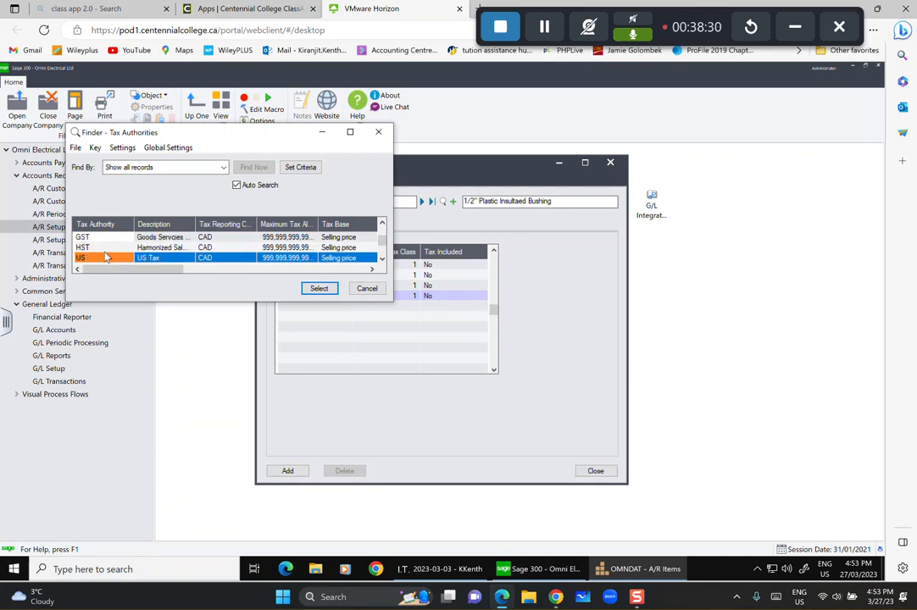
click(319, 289)
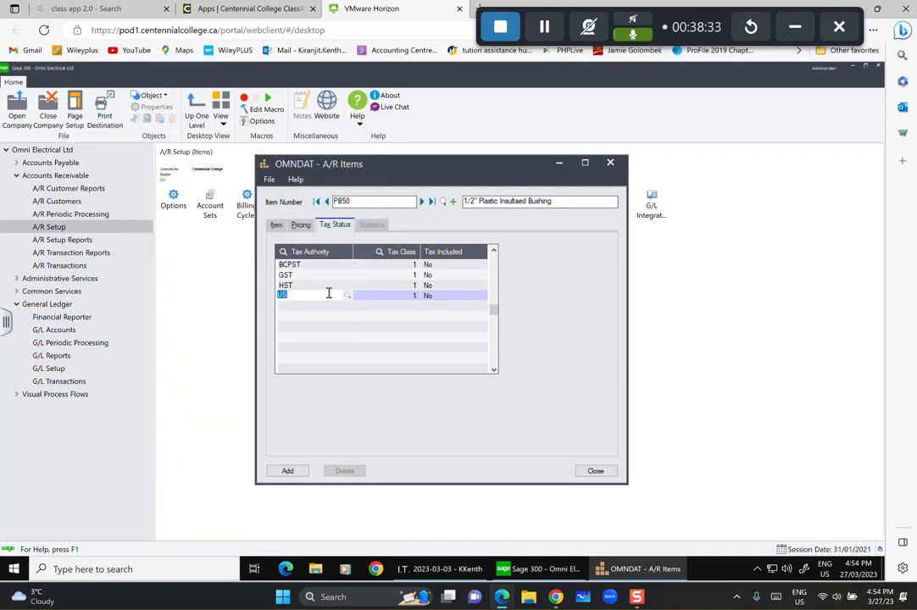
key(Tab)
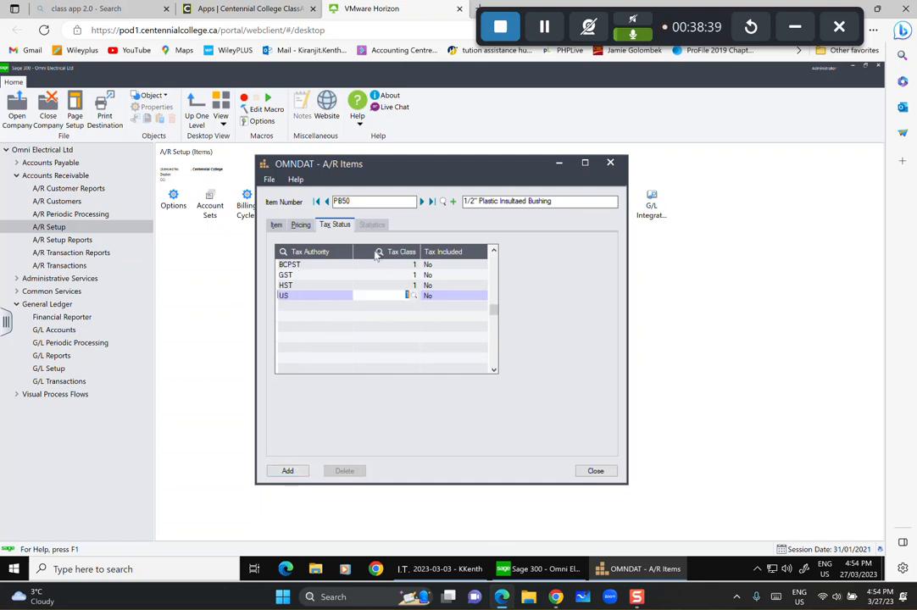
Add item PB50, review its sales statistics, and save the changes.
click(288, 468)
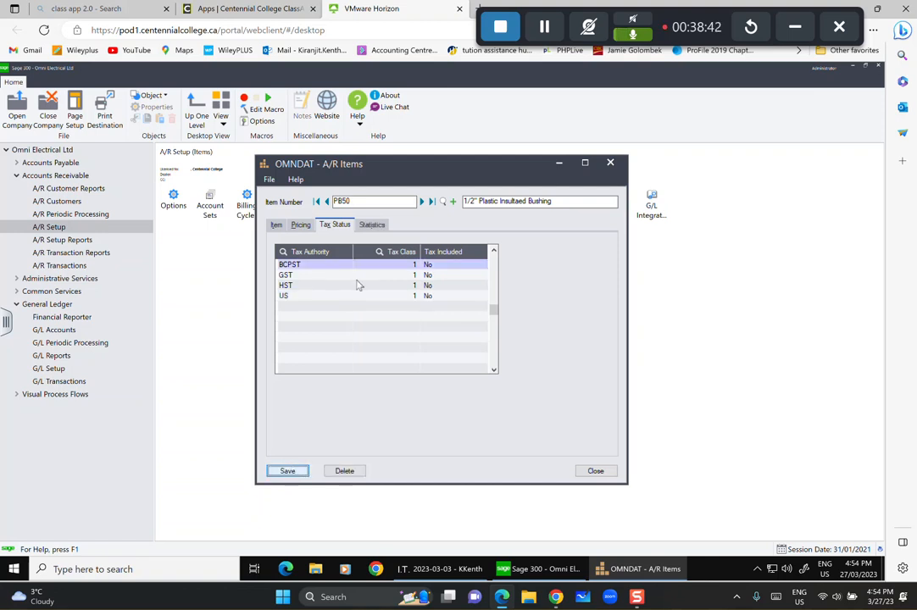
click(378, 226)
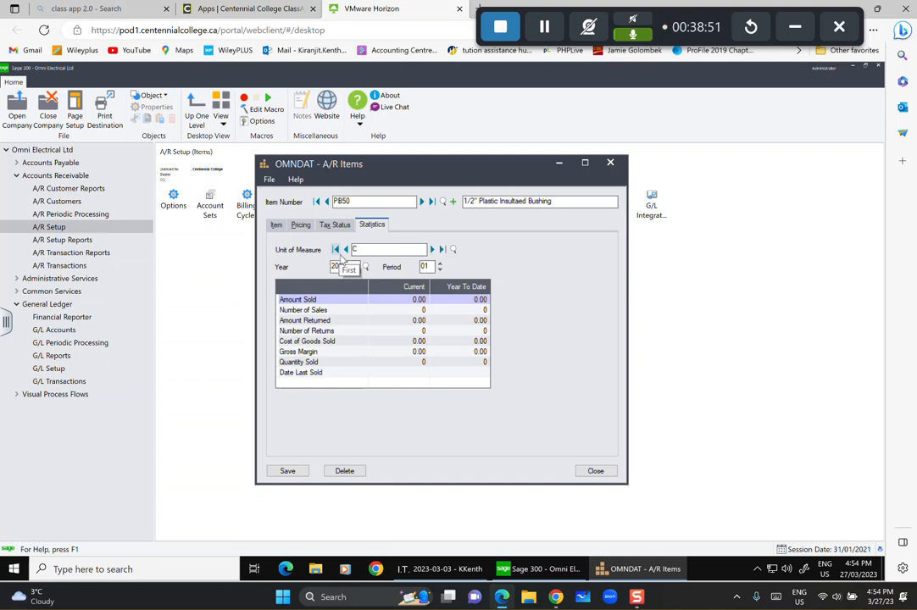
click(293, 471)
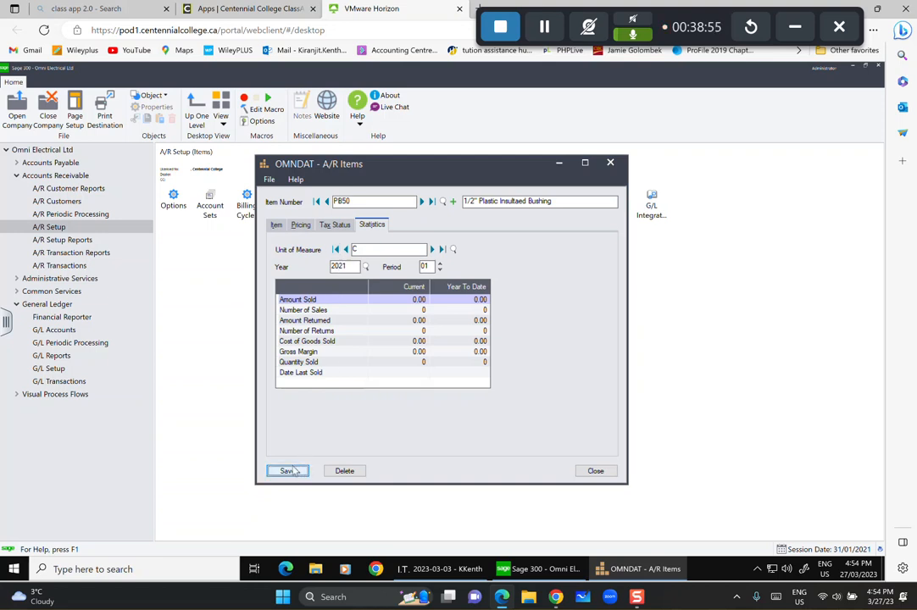
Start item PB75 with description '3/4" PLASTI', assign distribution code ELEC, and view pricing.
double_click(384, 201)
key(BackSpace)
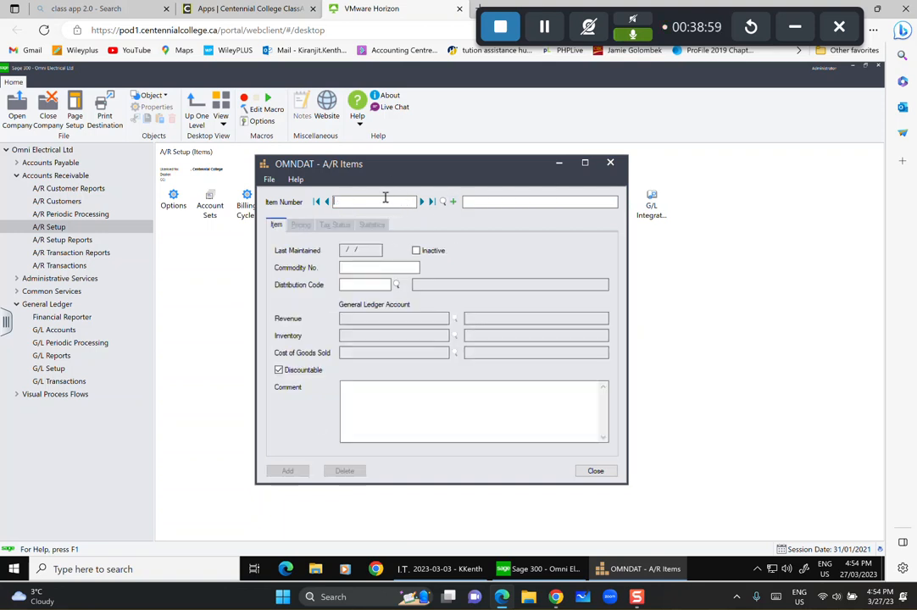
text(PB753/)
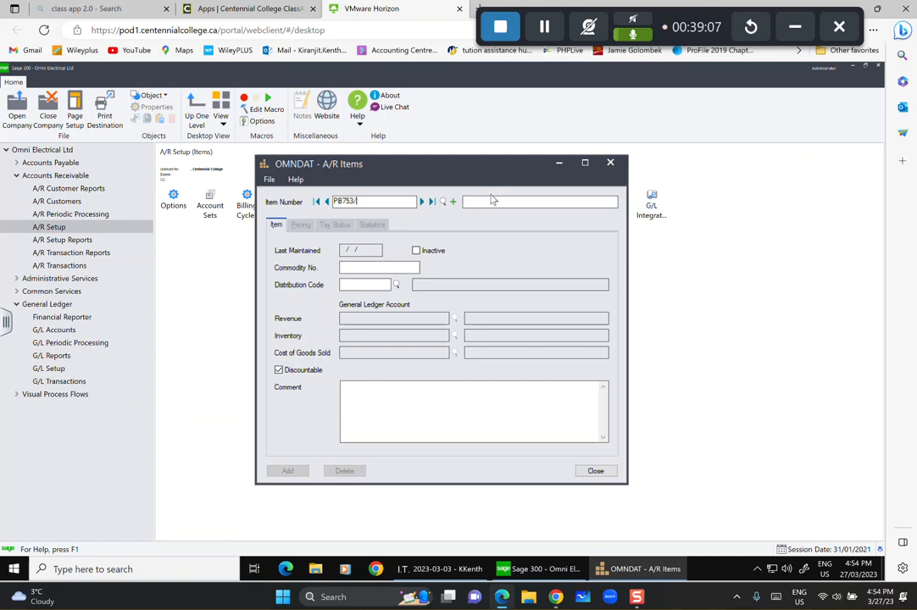
text(4" PLASTIC)
click(396, 285)
click(125, 247)
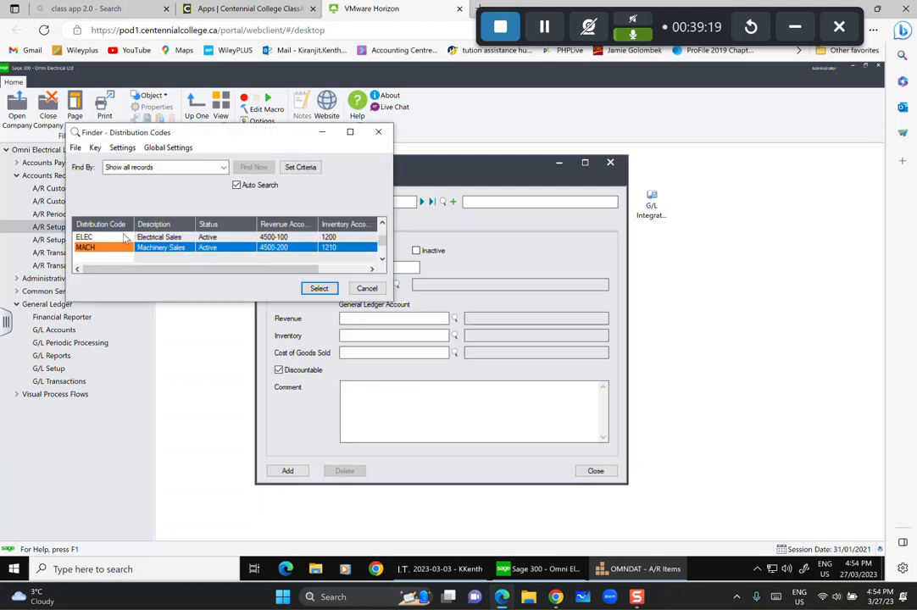
click(110, 237)
click(318, 288)
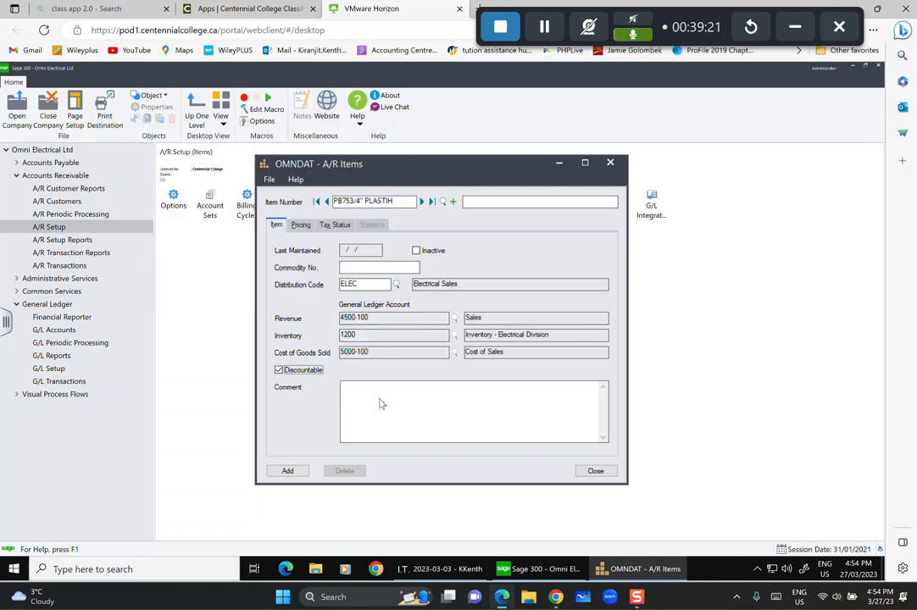
click(300, 225)
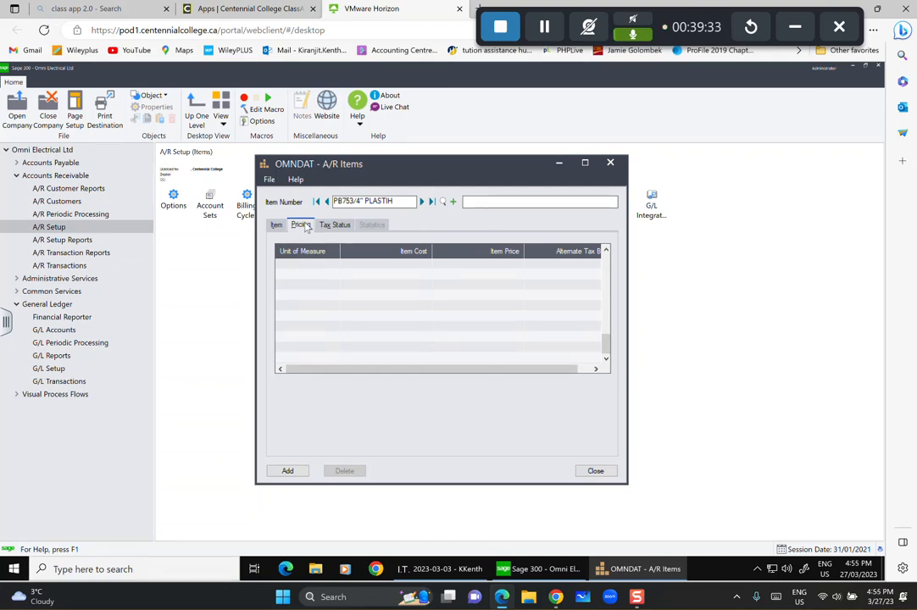
Add a pricing row with unit C, cost 8.3 and price 13.5.
click(326, 272)
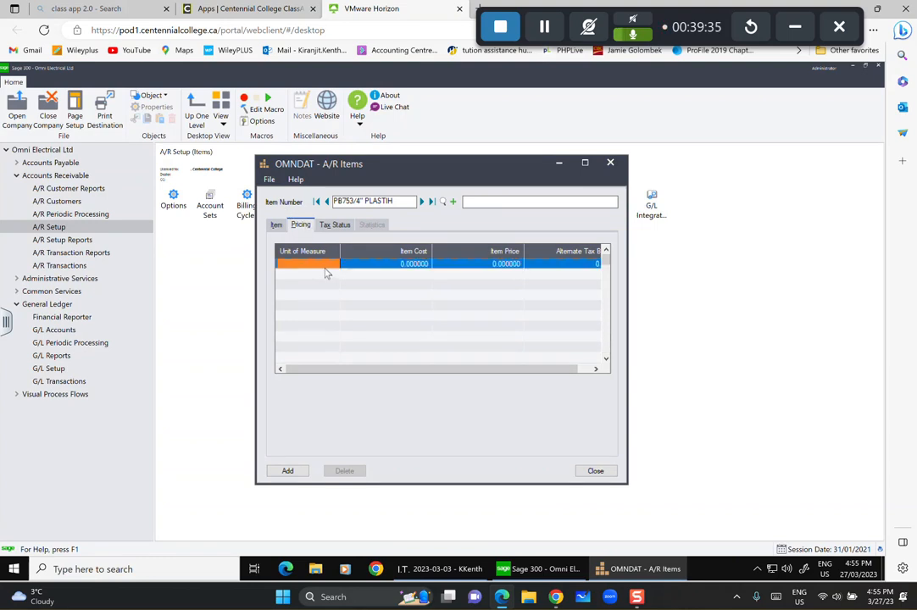
text(C)
click(383, 263)
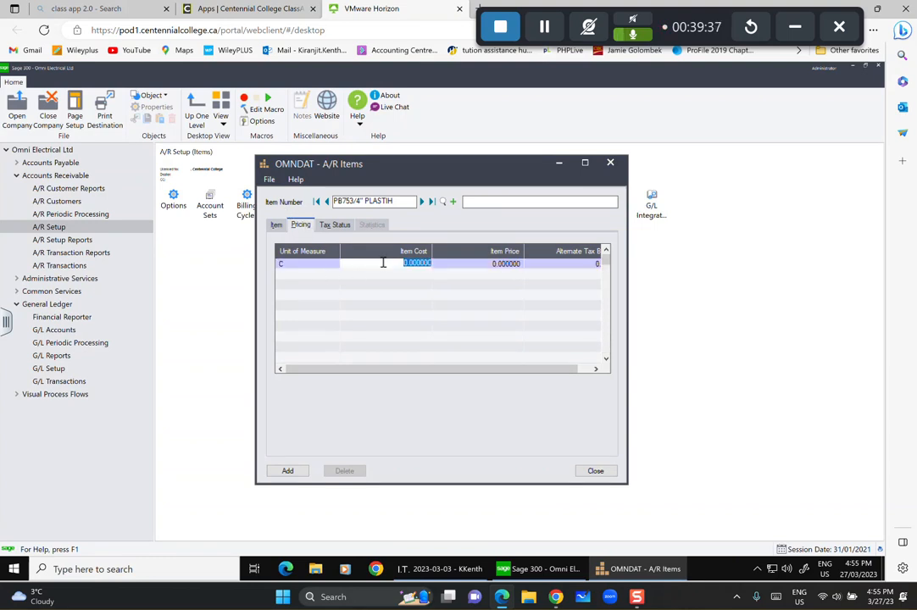
text(8)
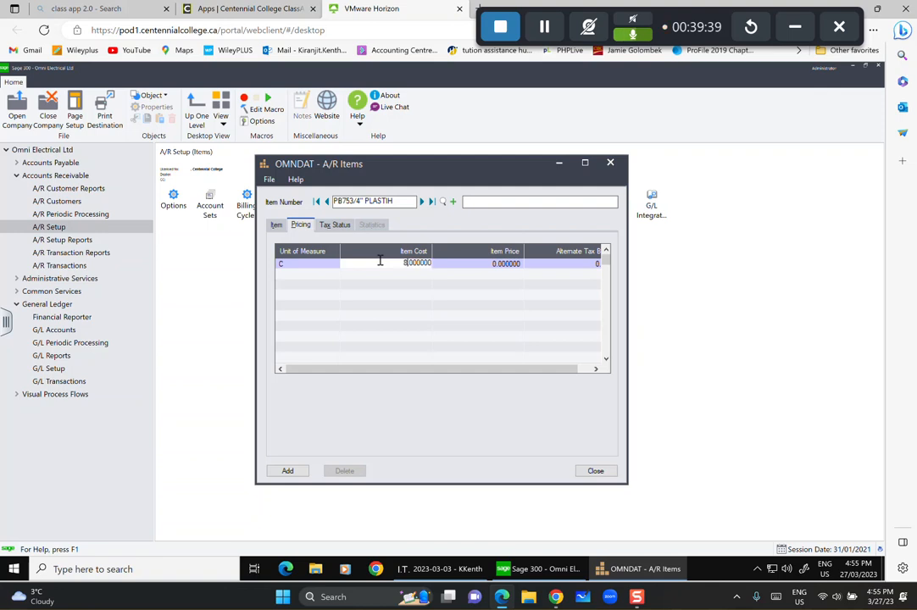
text(.3)
key(Tab)
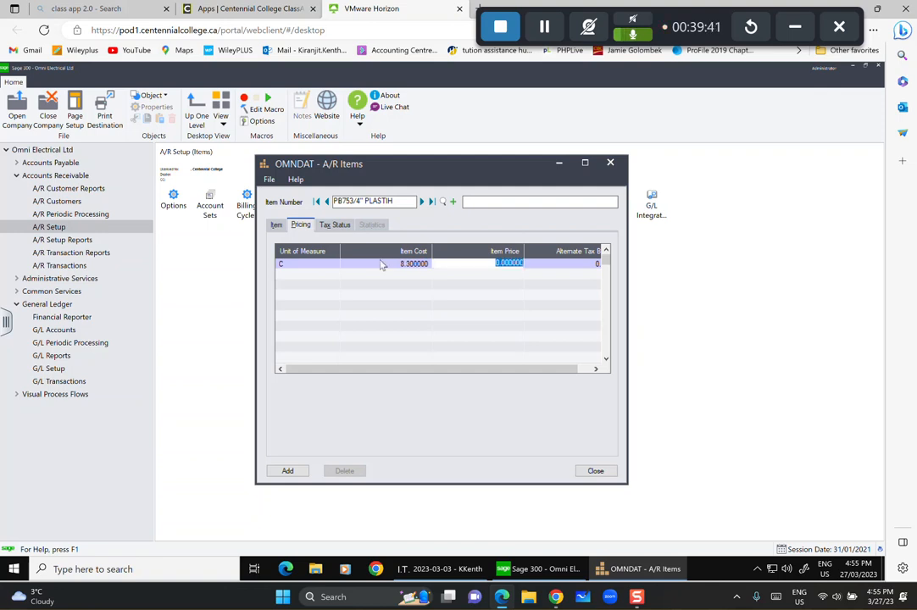
text(13.5)
Add BCPST and GST as the item's first two tax authorities.
click(334, 224)
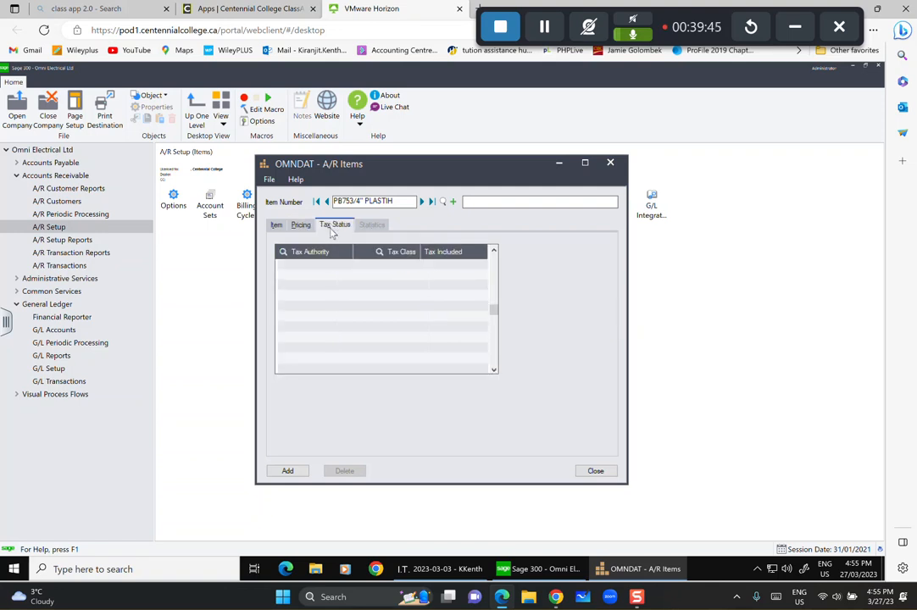
click(331, 268)
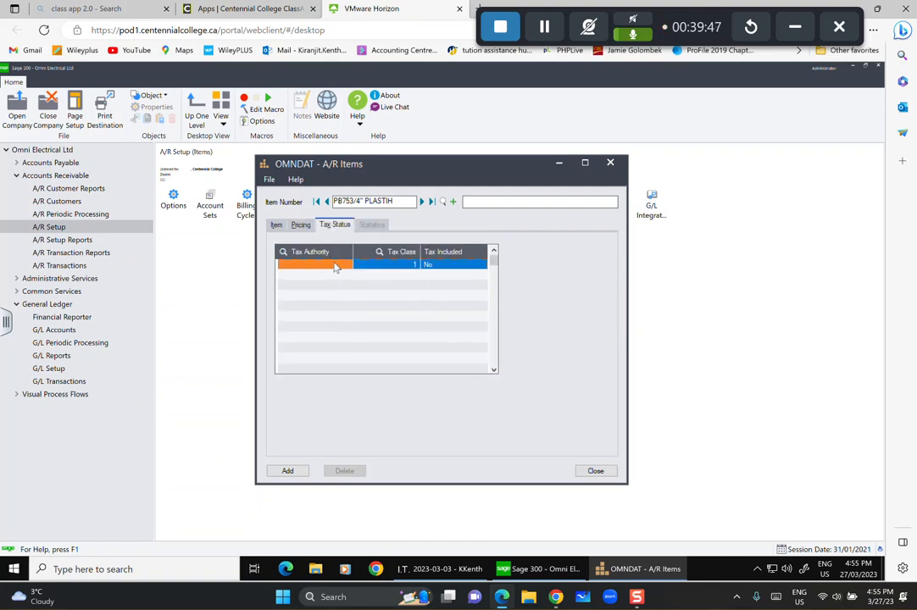
click(343, 266)
click(349, 268)
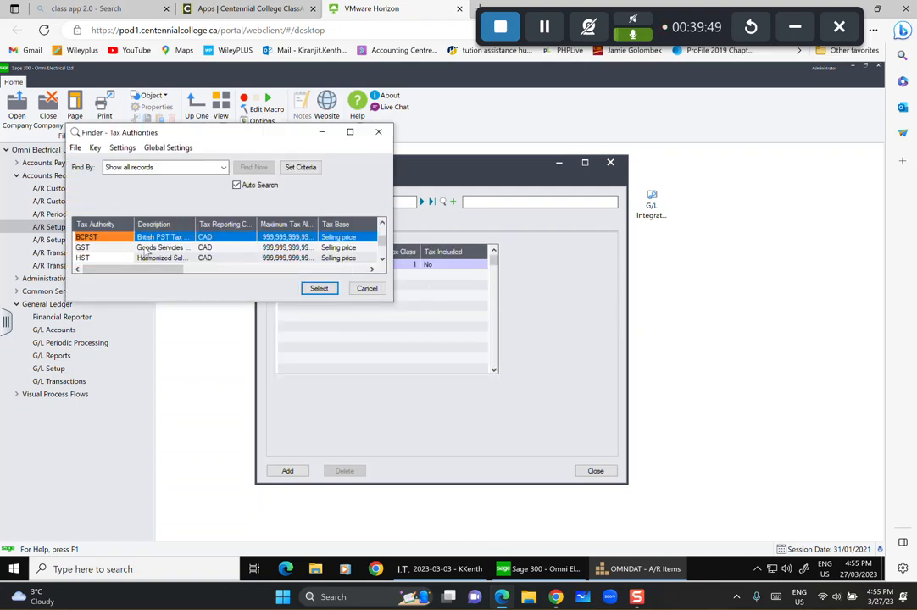
click(320, 289)
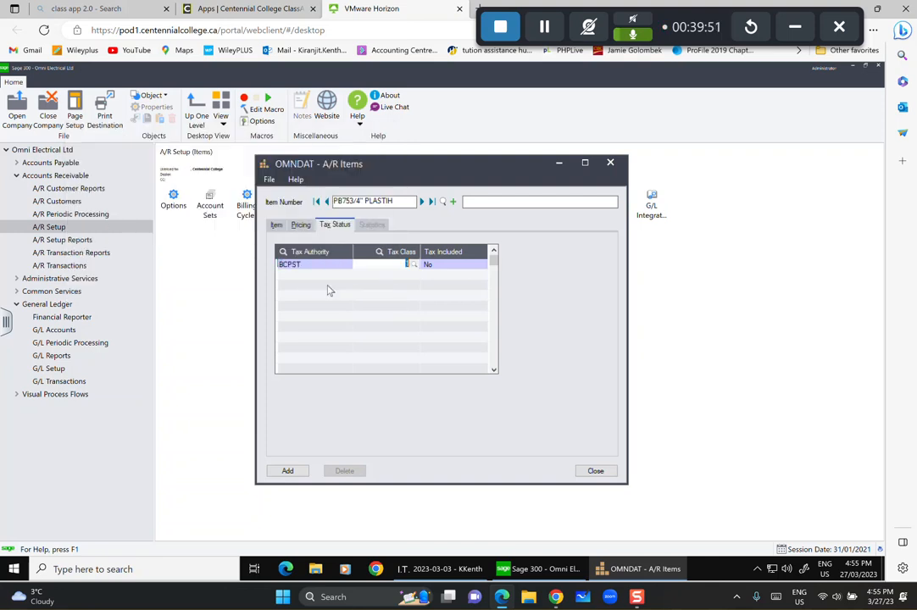
click(327, 288)
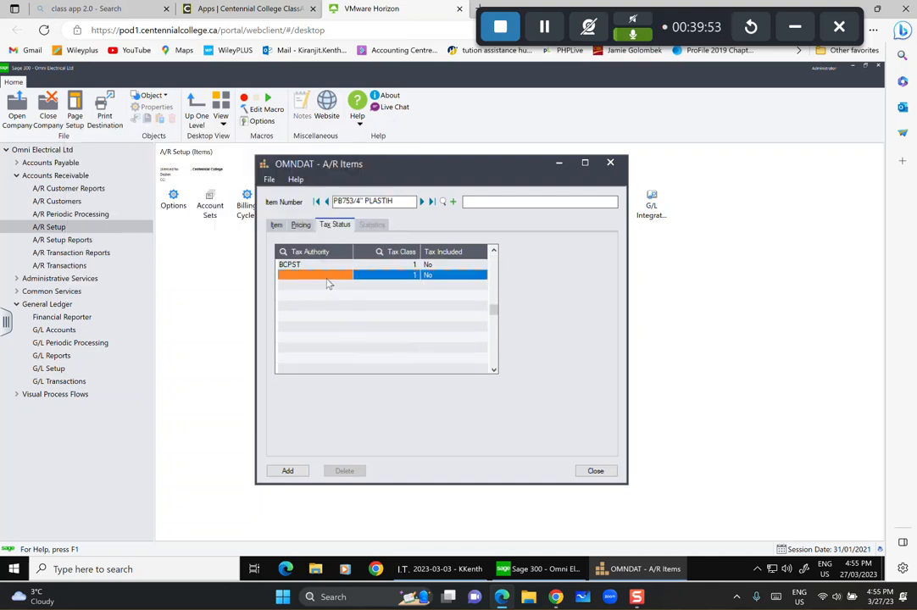
click(327, 278)
click(347, 275)
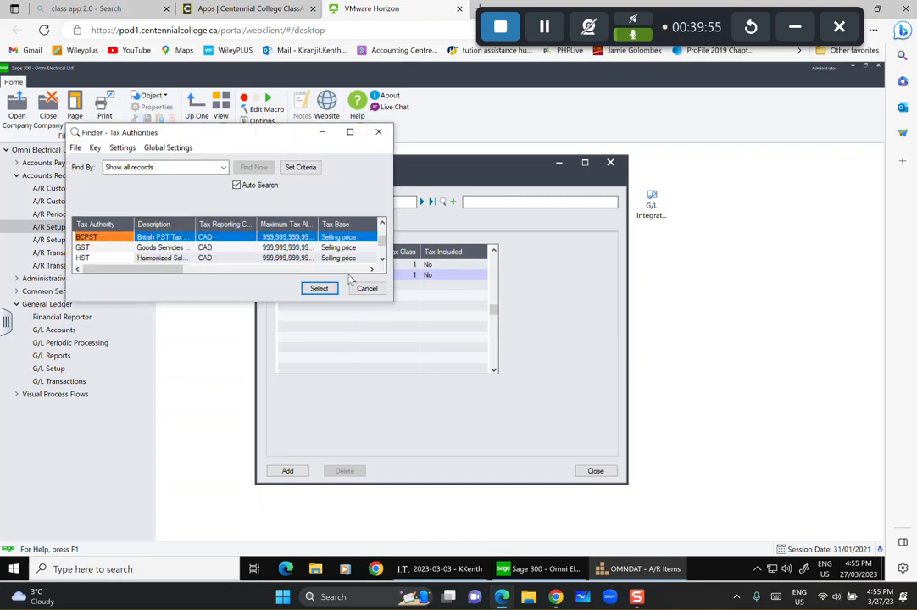
key(Down)
click(319, 288)
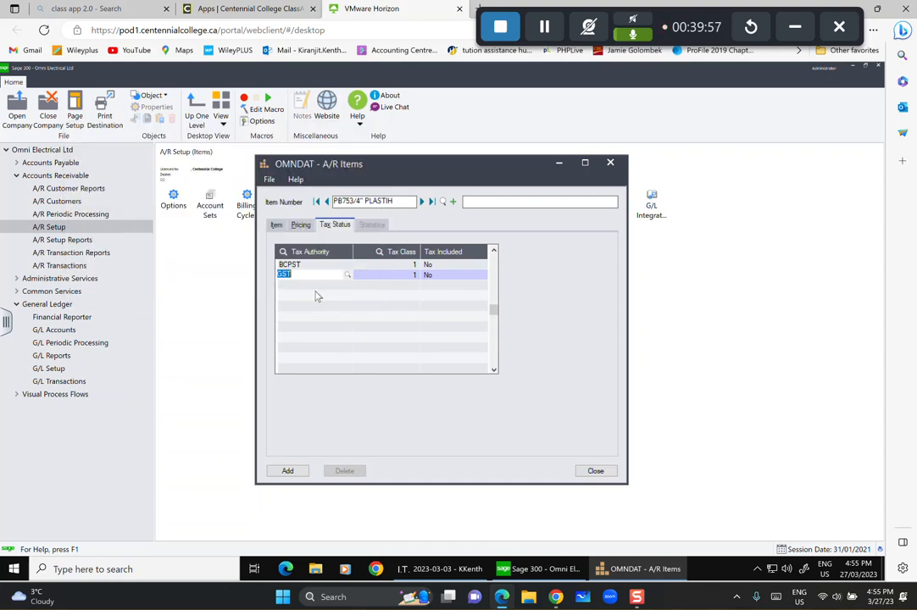
click(355, 289)
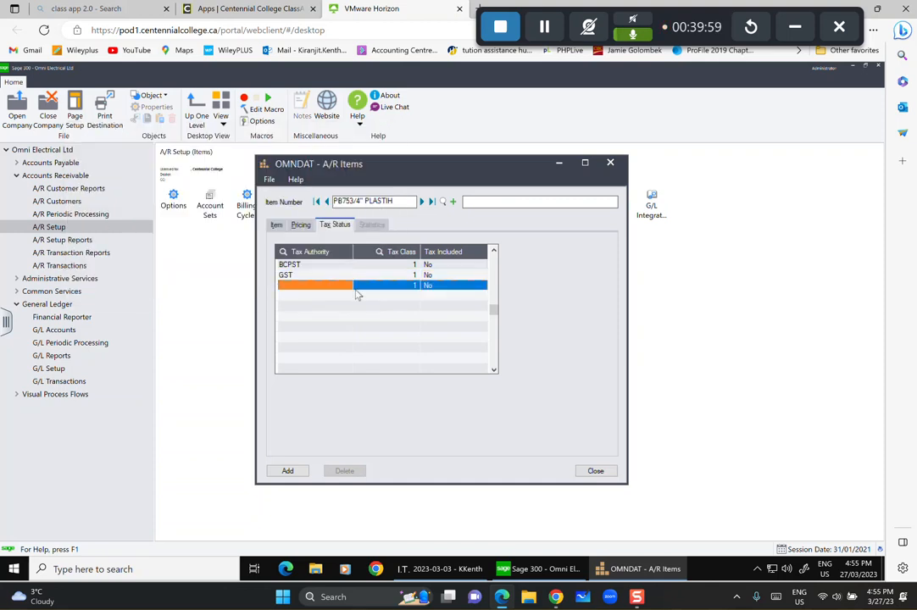
Add HST and US as third and fourth tax authorities, save the item, and view its statistics.
click(334, 285)
click(347, 287)
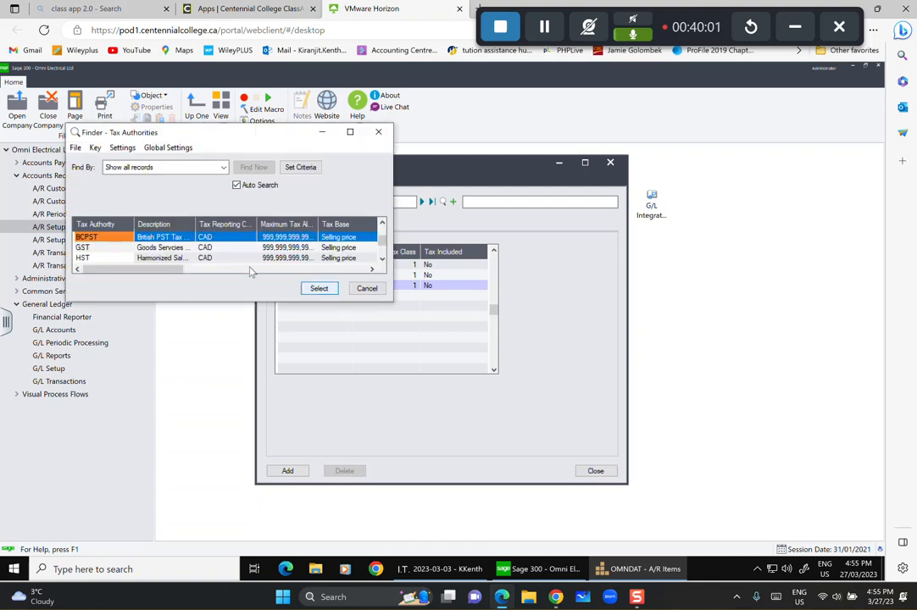
key(Down)
key(Down)
click(313, 290)
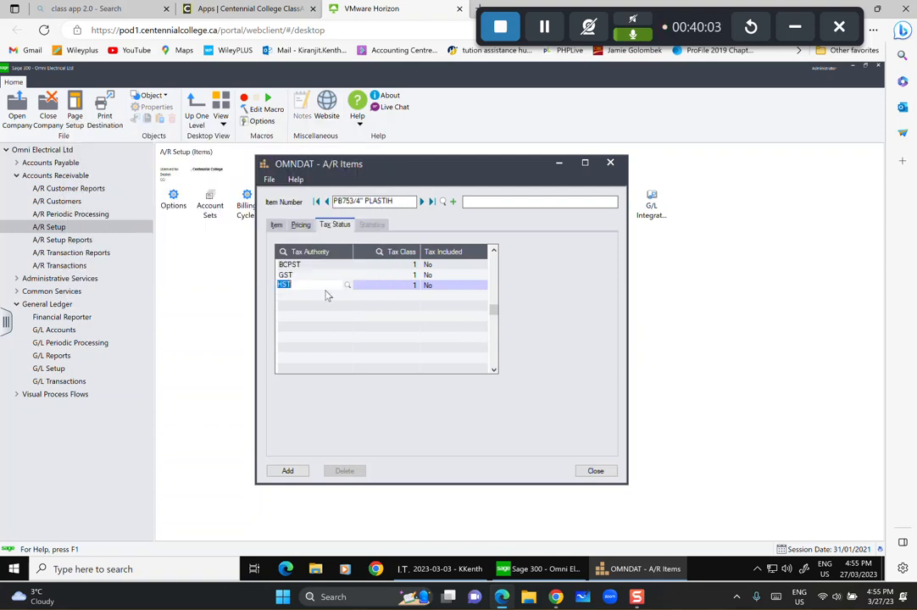
click(326, 295)
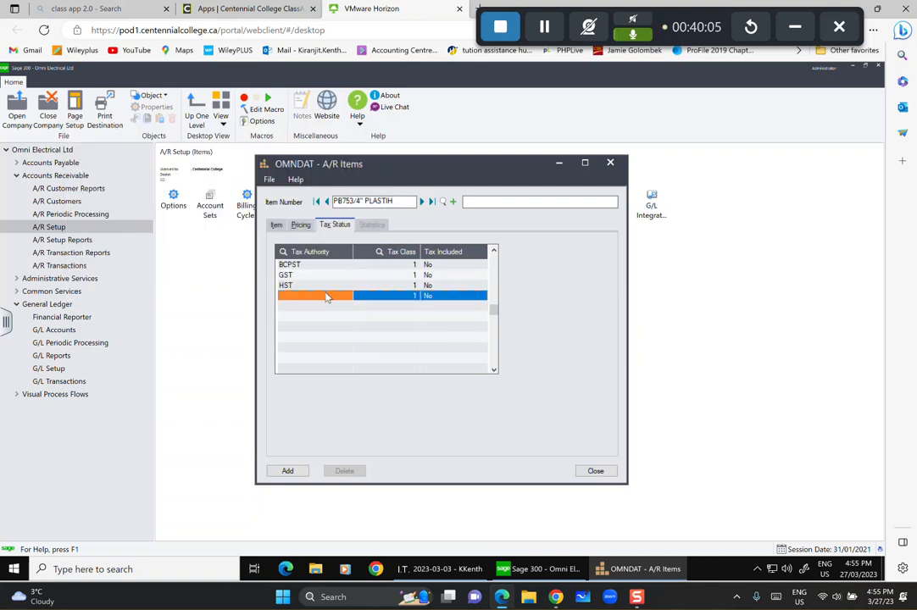
click(326, 295)
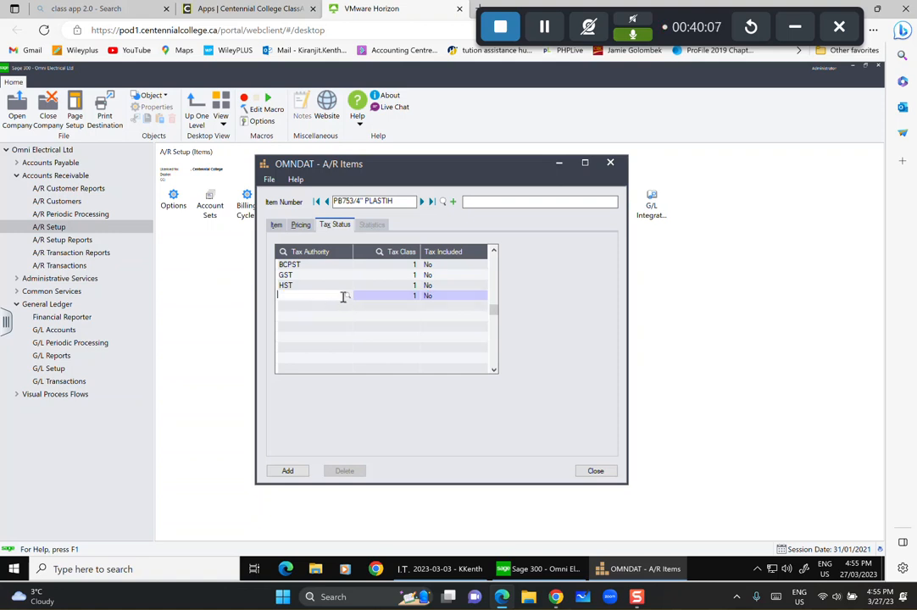
click(348, 296)
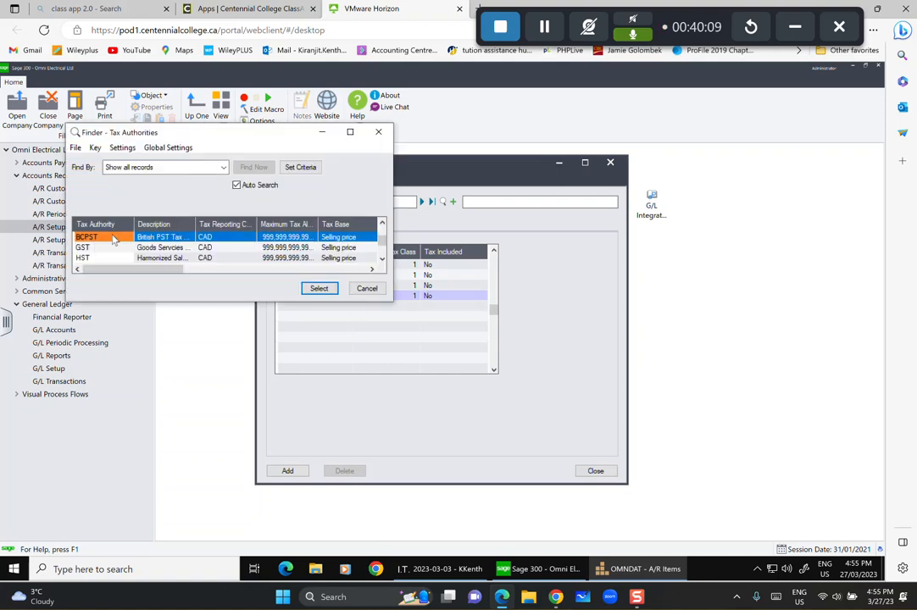
scroll(105, 243, down, 3)
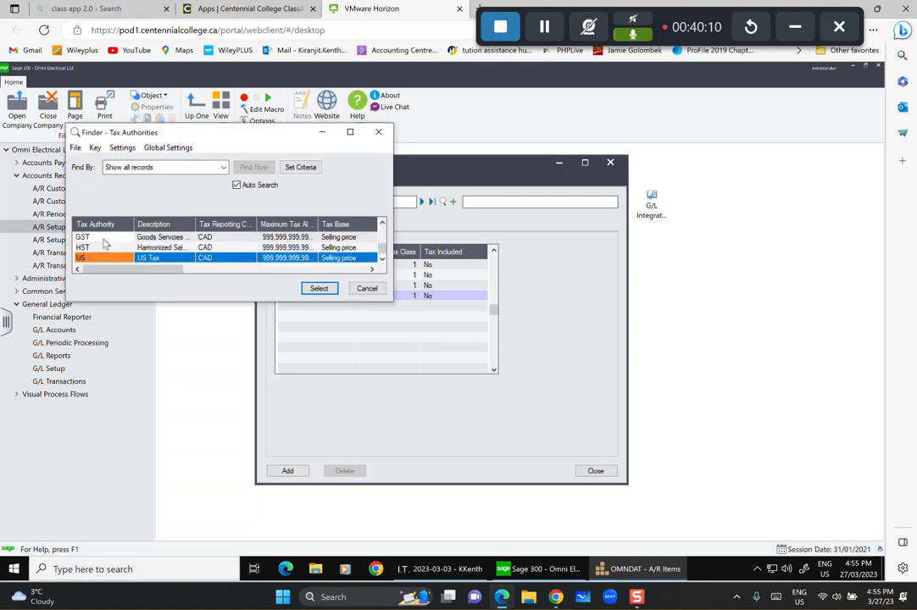
click(319, 288)
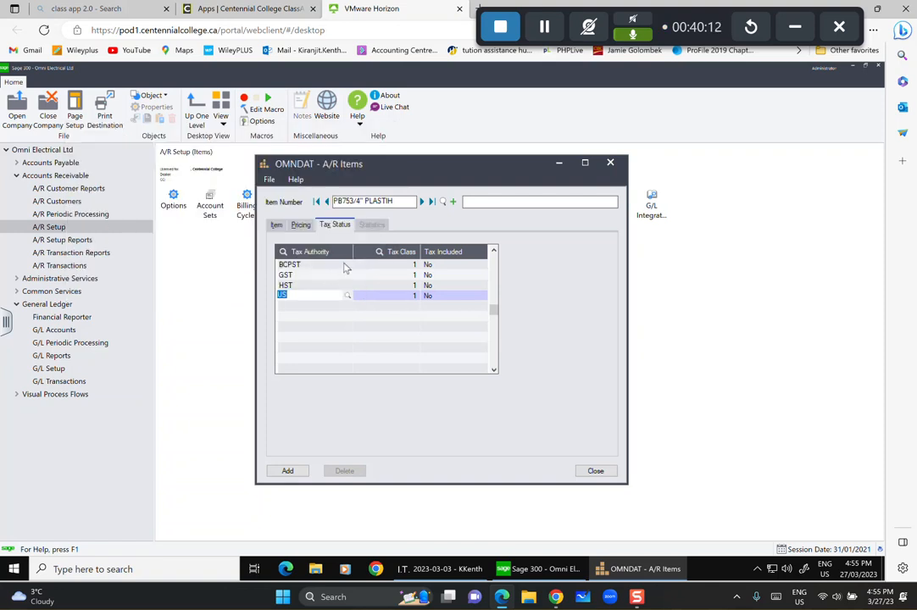
key(Tab)
click(292, 474)
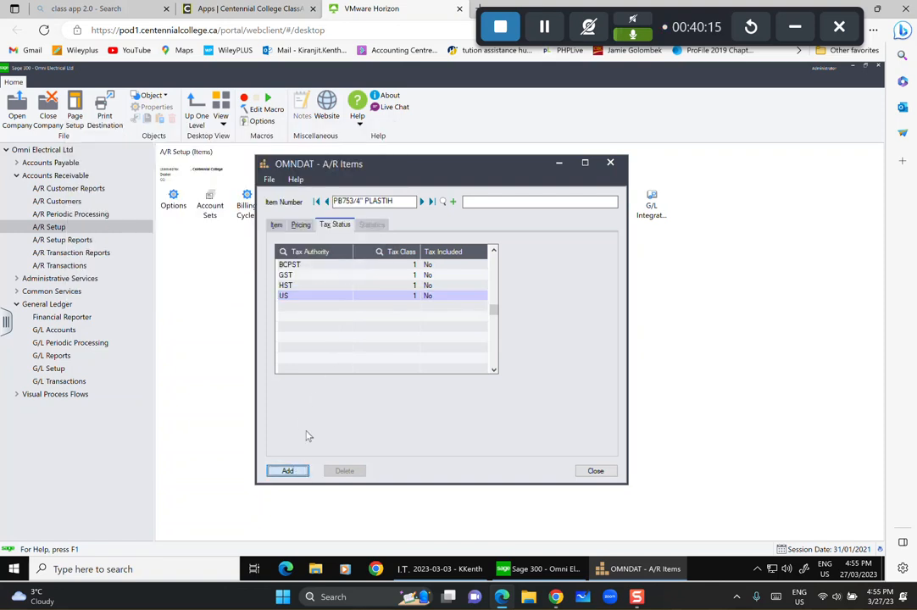
click(371, 225)
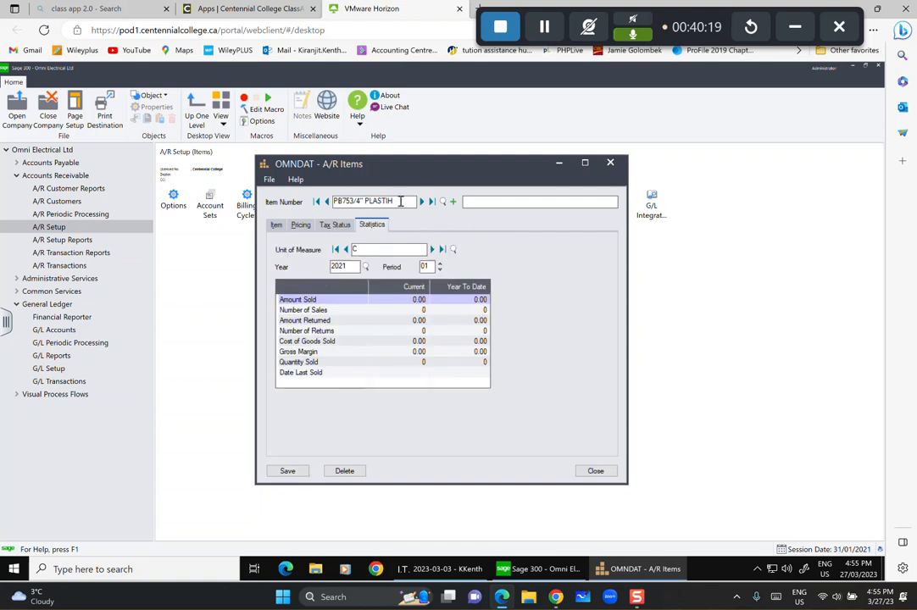
Enter 'Plastic' in the description and shorten the item number to PB75.
click(474, 202)
text(Plastic)
drag(393, 202, 365, 203)
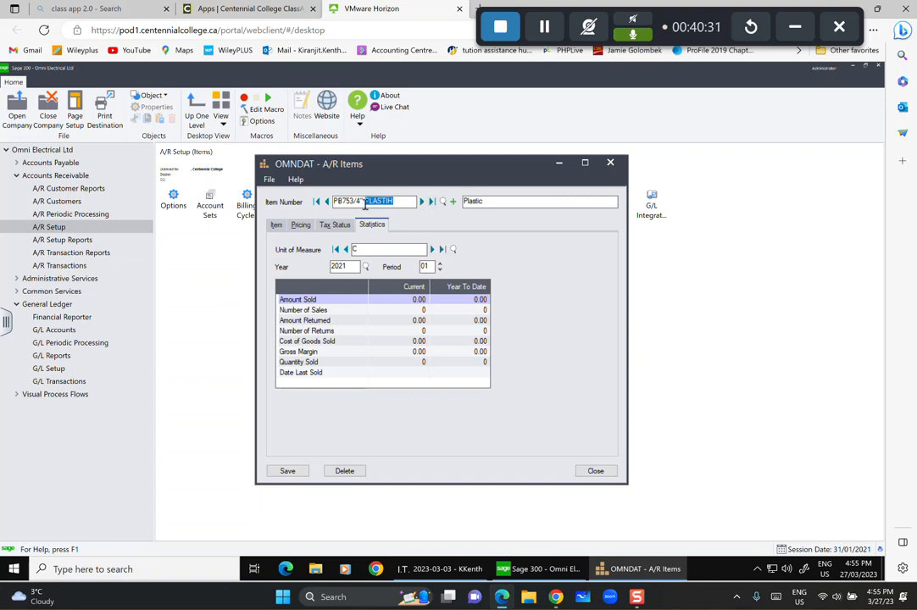
key(BackSpace)
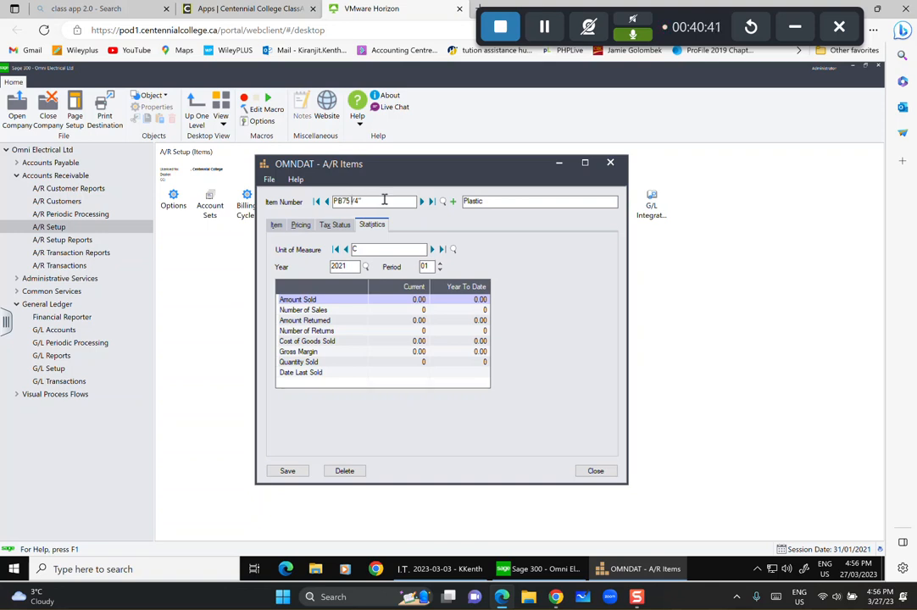
drag(374, 201, 350, 202)
drag(351, 201, 339, 206)
key(BackSpace)
text(75)
click(467, 205)
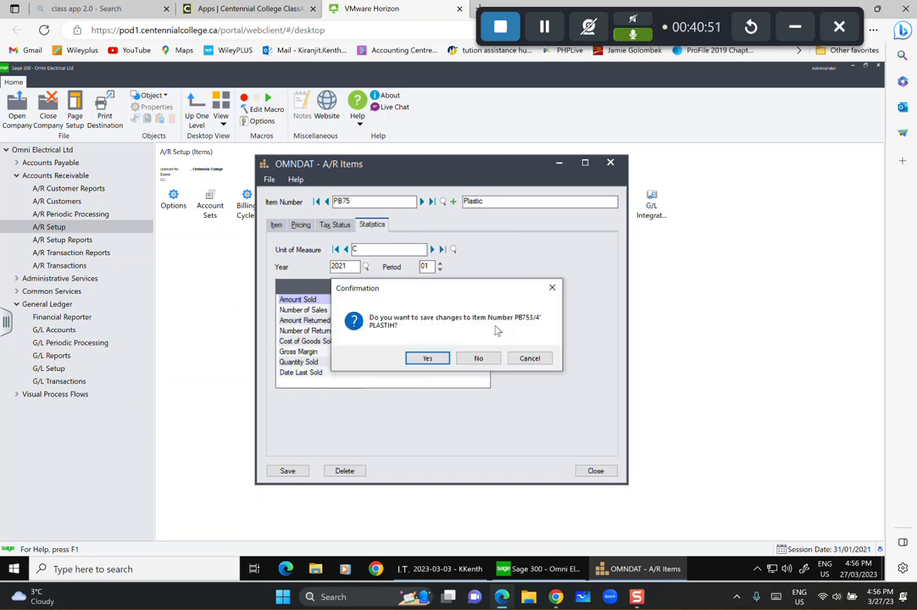
Answer the save prompt for the previous item and select the description to retype it.
click(424, 358)
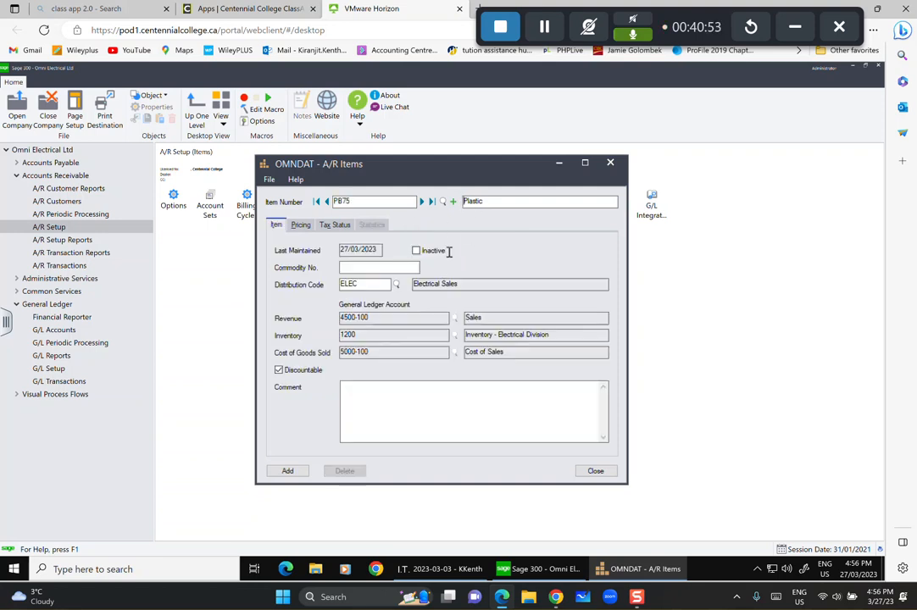
double_click(505, 201)
click(506, 202)
Finish the 3/4" description and add pricing unit C with cost 8.3 and price 13.5.
text(3/4")
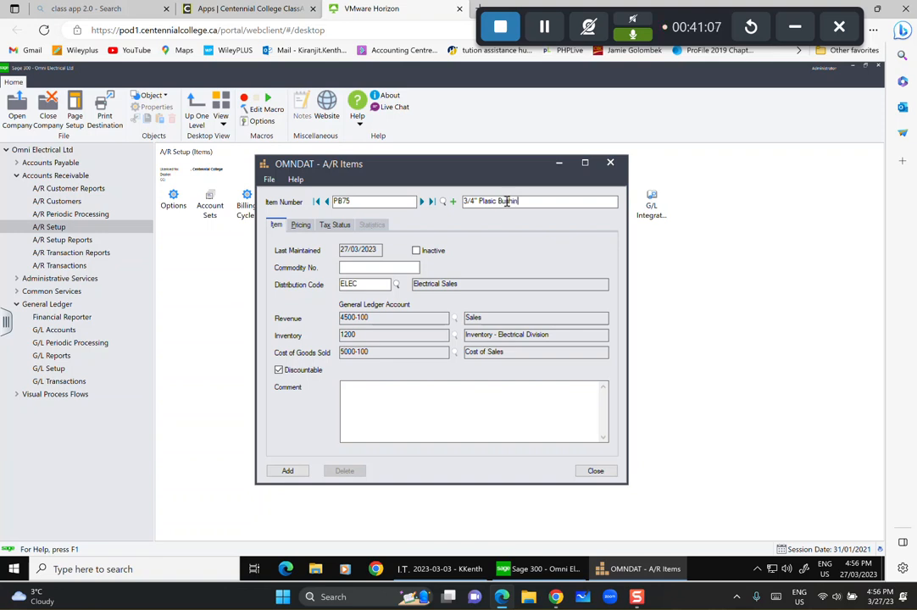
click(301, 225)
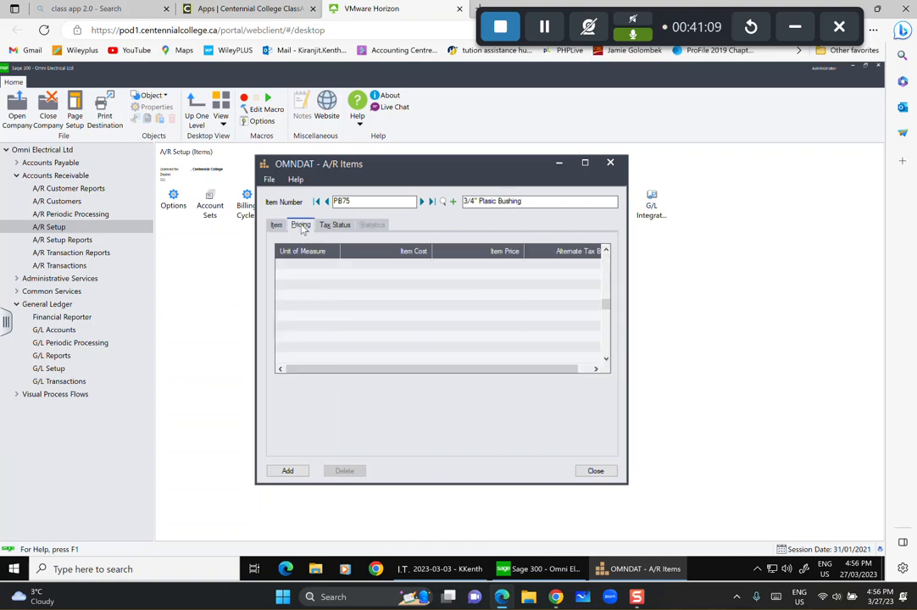
click(292, 264)
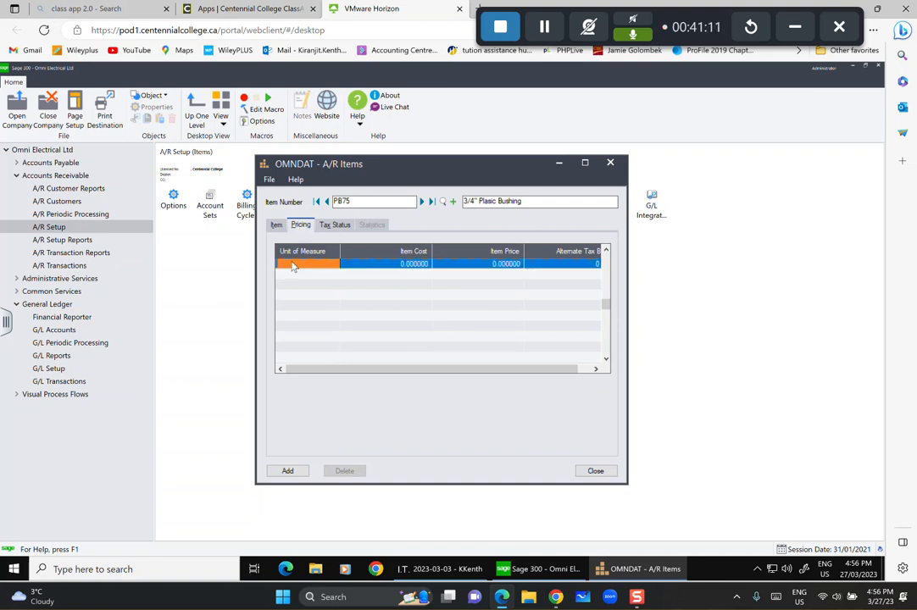
text(C)
key(Tab)
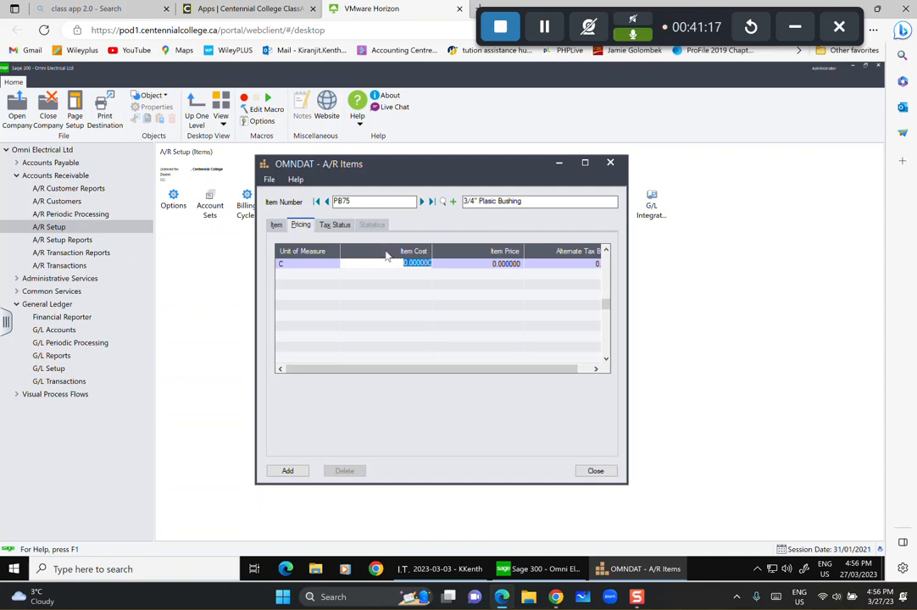
text(8.3)
key(Tab)
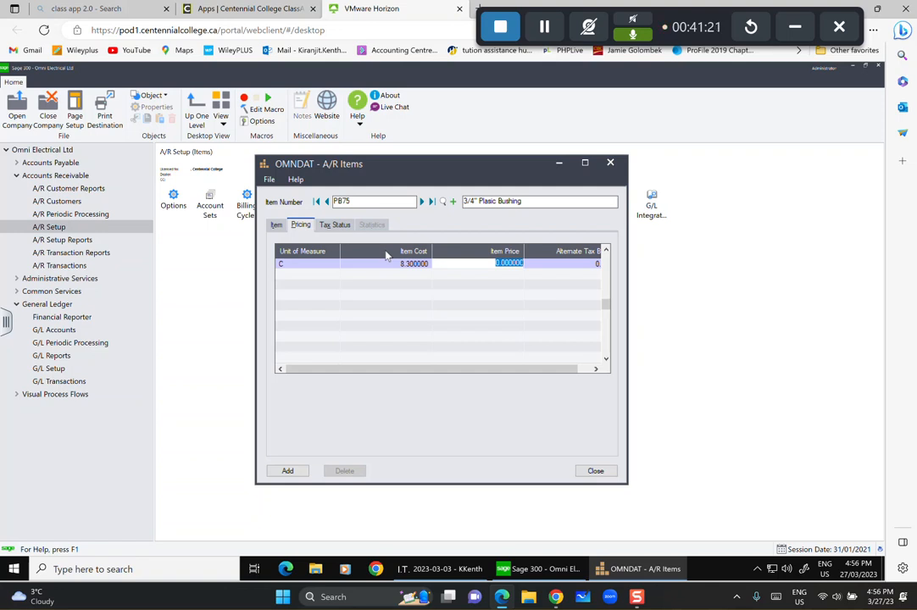
text(13.5)
key(Tab)
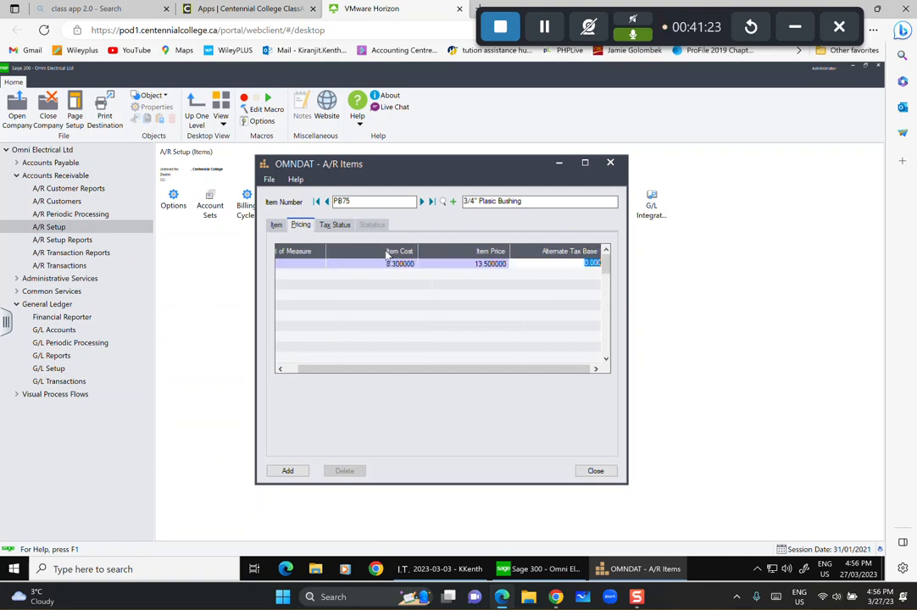
Add BCPST and GST as the first two tax authorities.
click(335, 224)
click(338, 268)
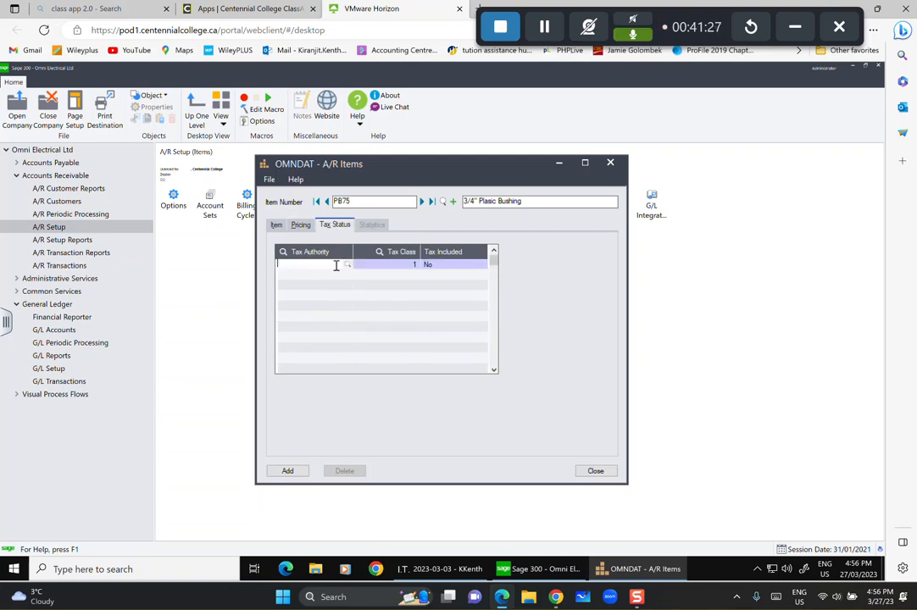
click(344, 264)
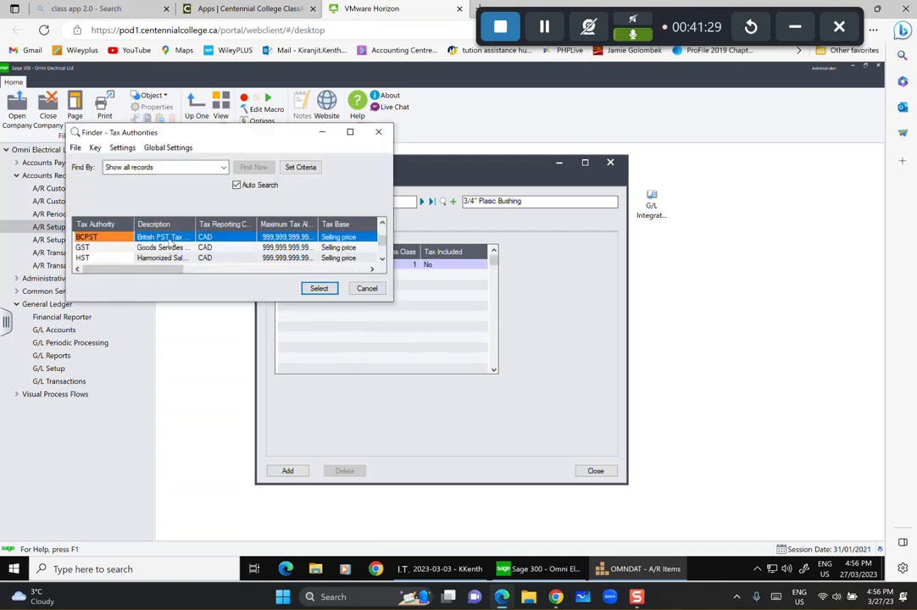
click(318, 288)
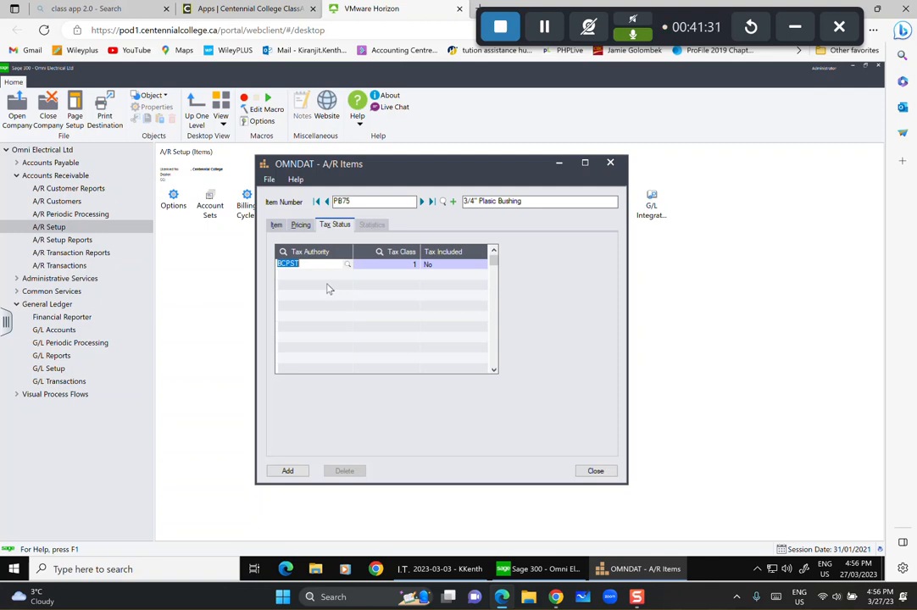
key(Tab)
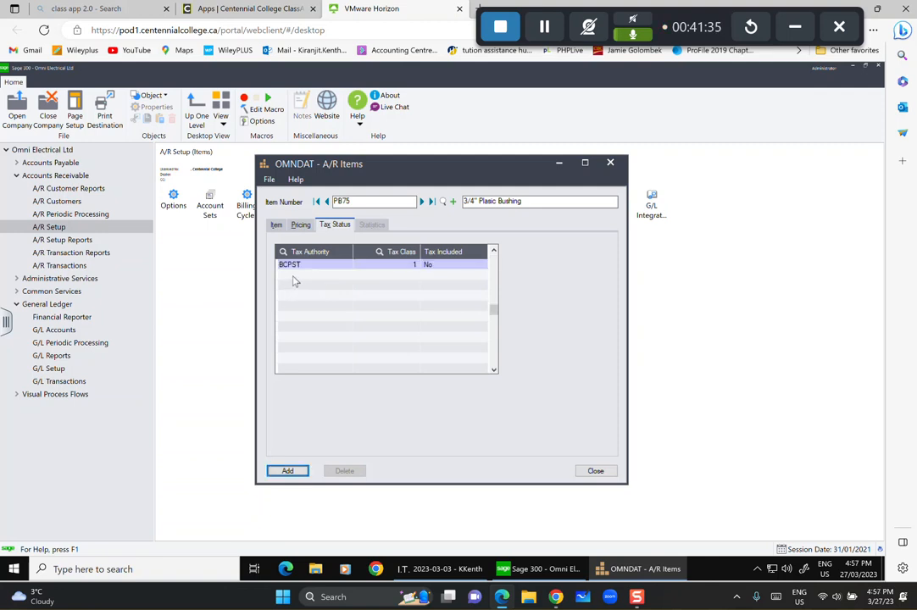
key(Tab)
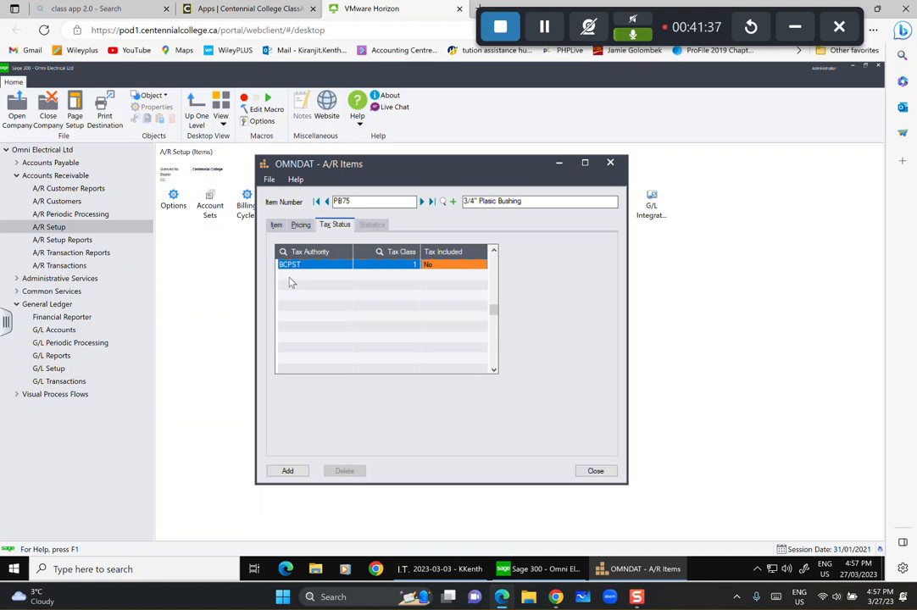
key(Tab)
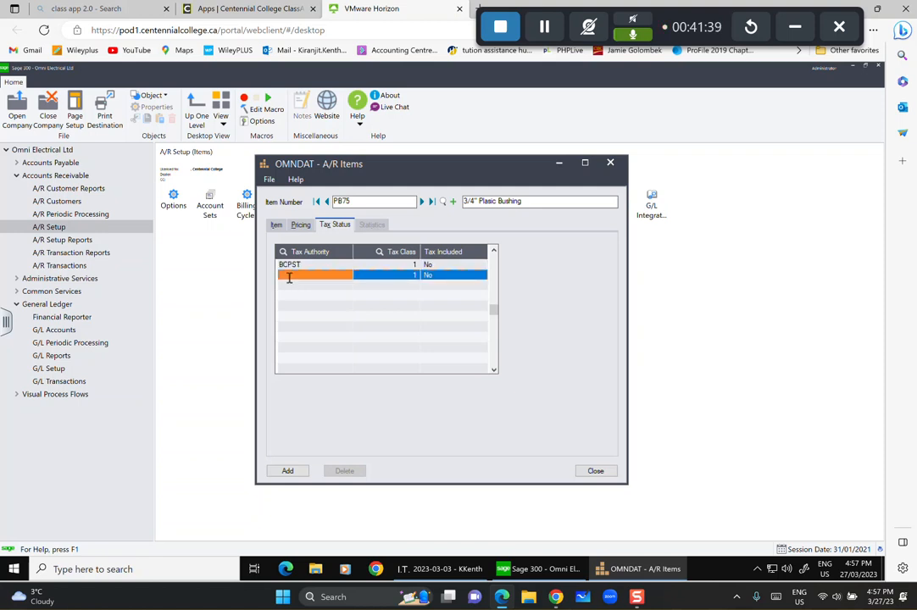
click(300, 277)
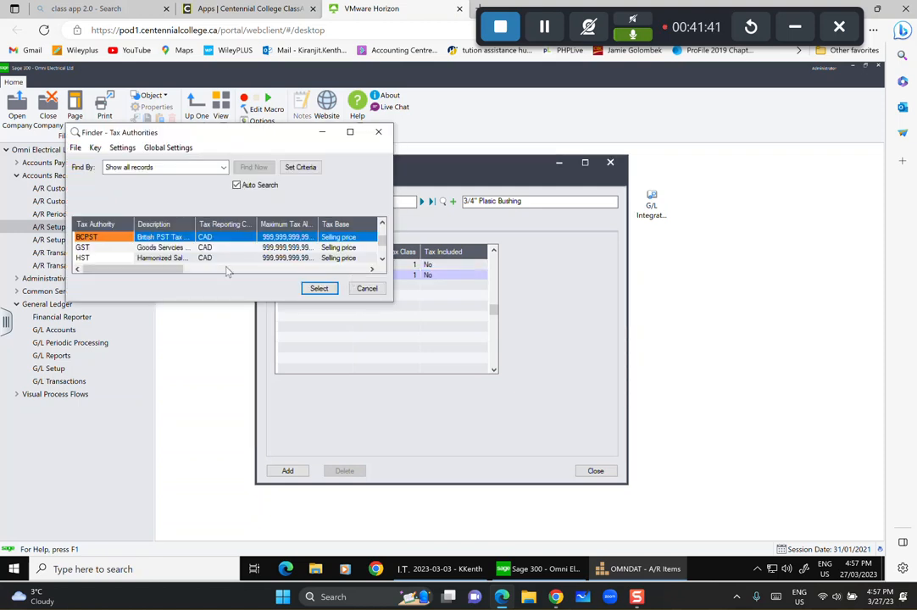
click(127, 247)
click(318, 288)
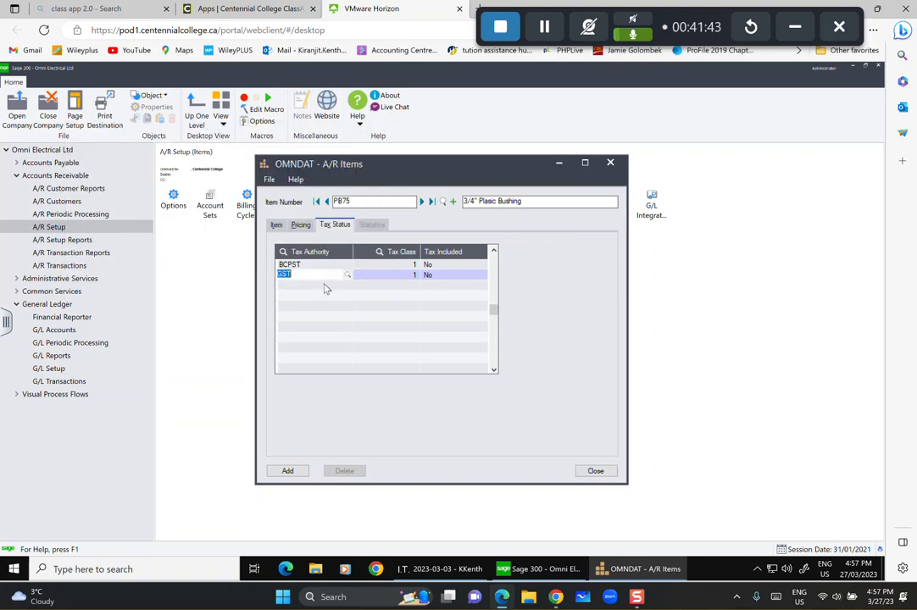
Add HST and US as the third and fourth tax authorities.
click(322, 285)
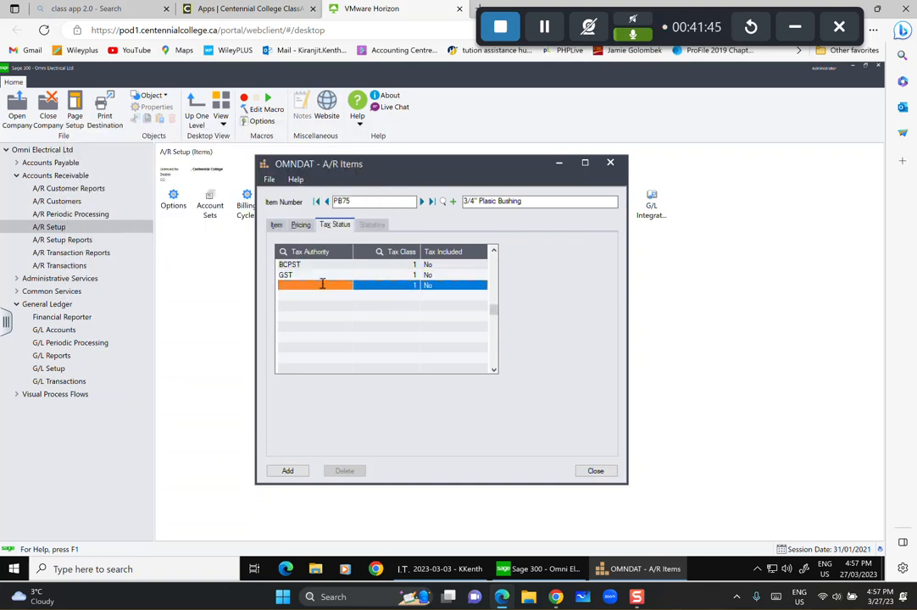
click(322, 287)
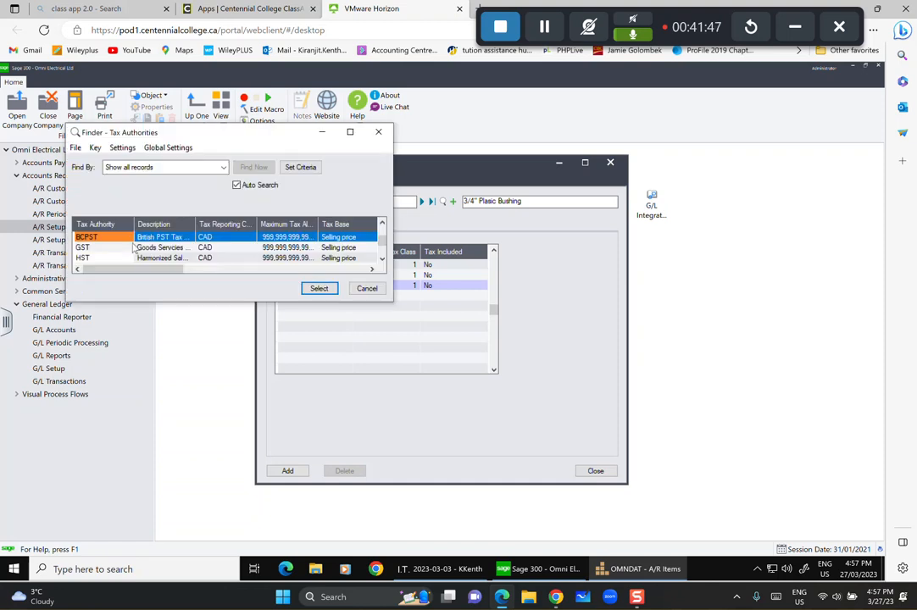
click(110, 257)
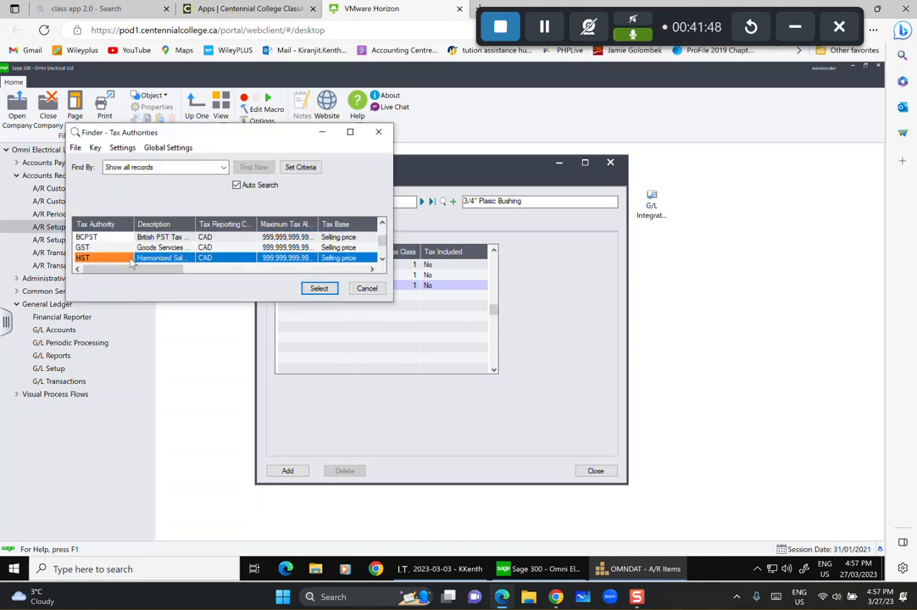
click(320, 289)
click(318, 299)
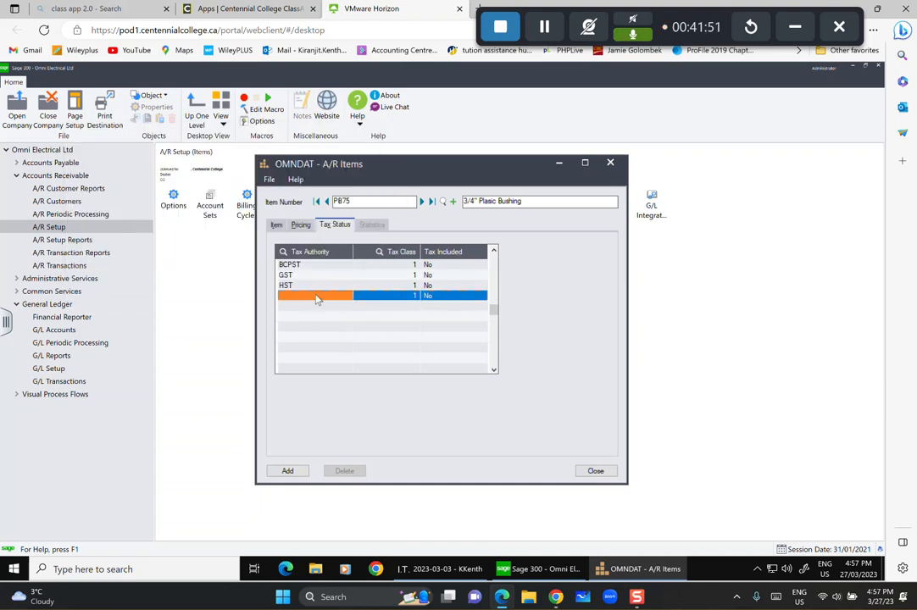
click(316, 297)
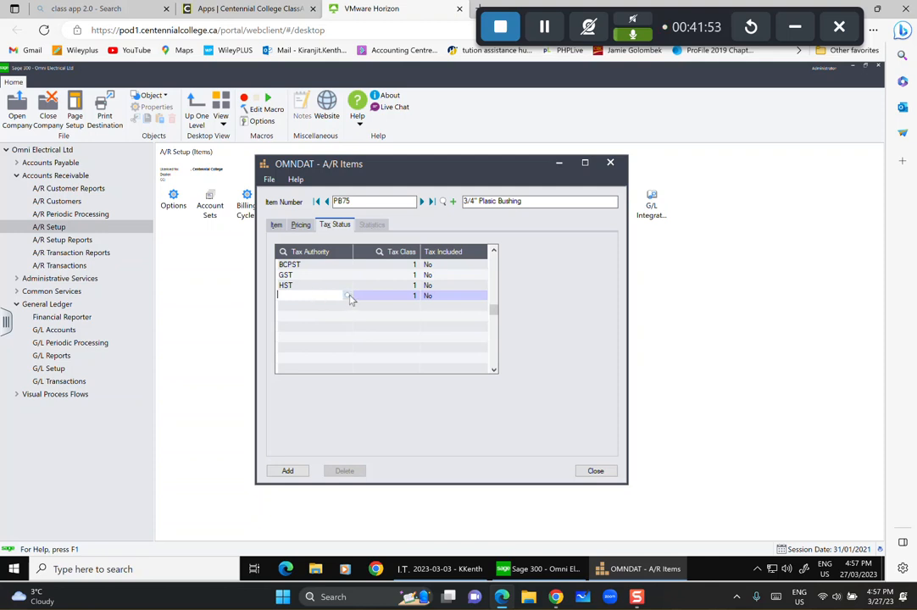
click(349, 297)
scroll(151, 256, down, 1)
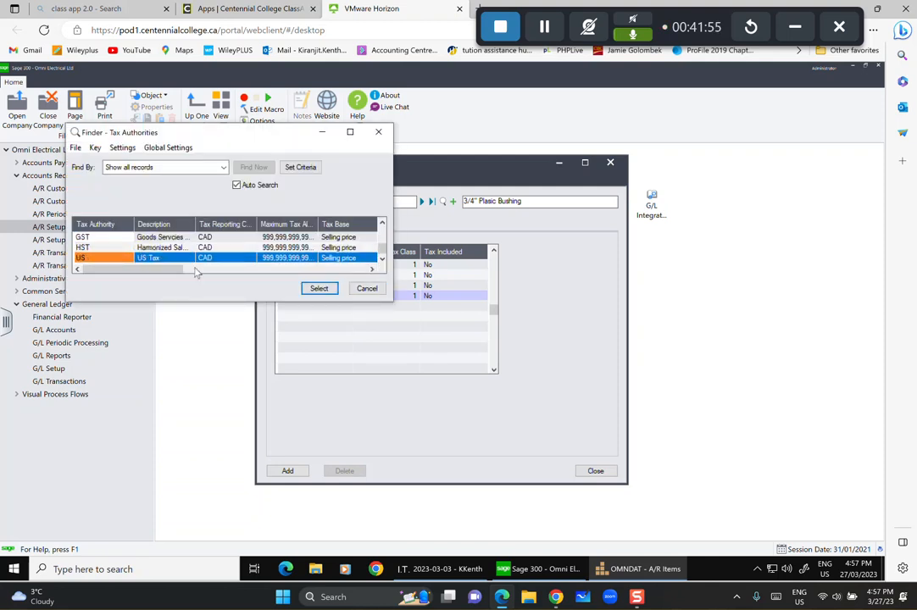
click(329, 290)
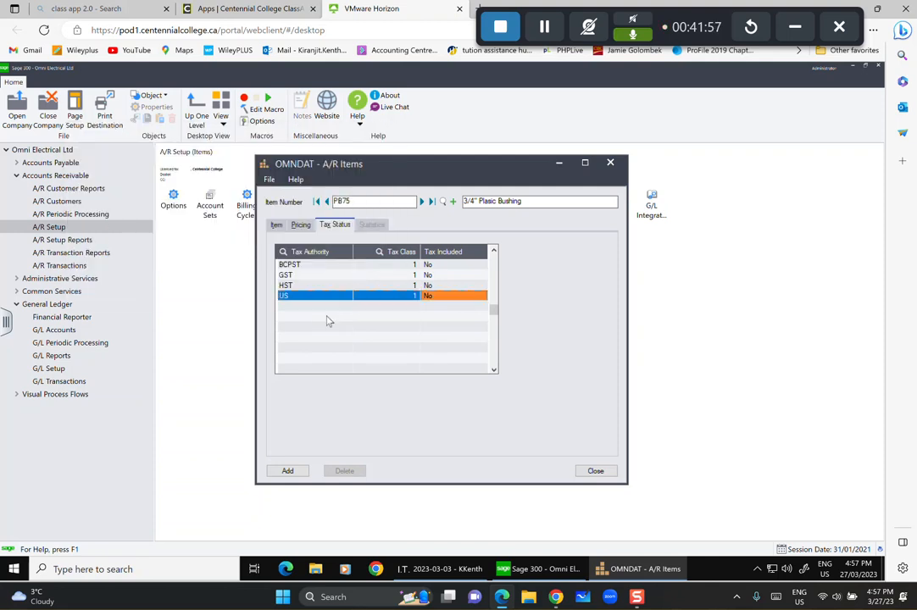
Add item PB75 to the records and clear the form for a new item.
click(288, 471)
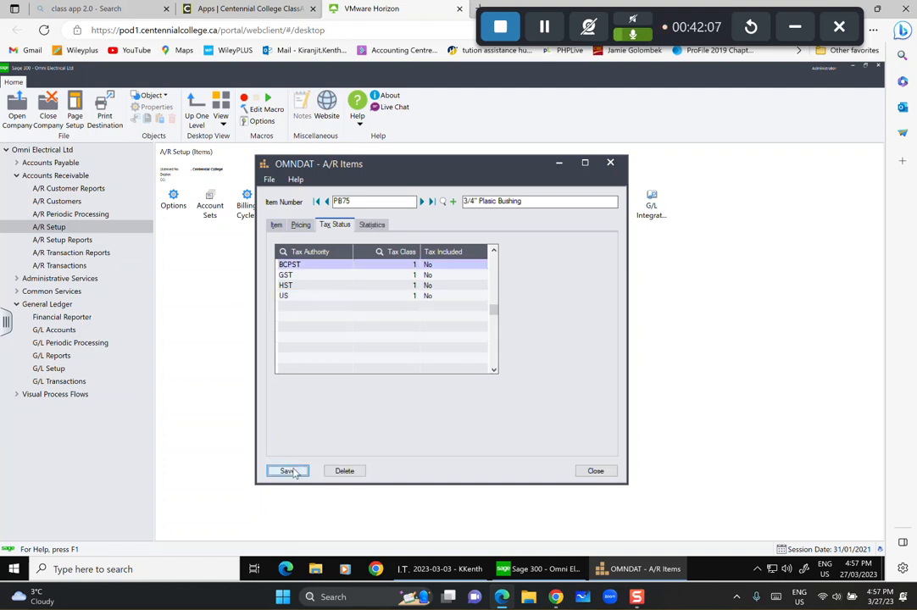
click(288, 471)
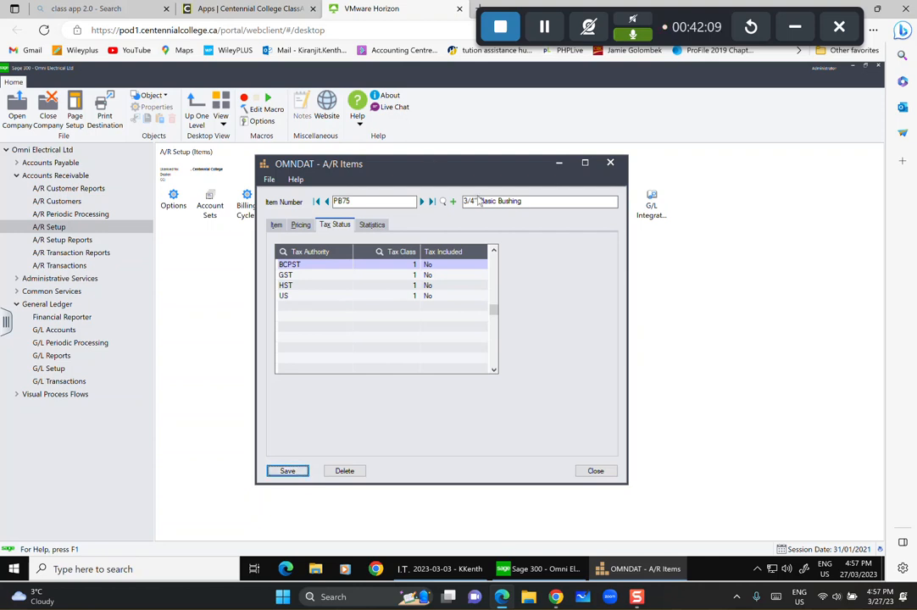
click(452, 201)
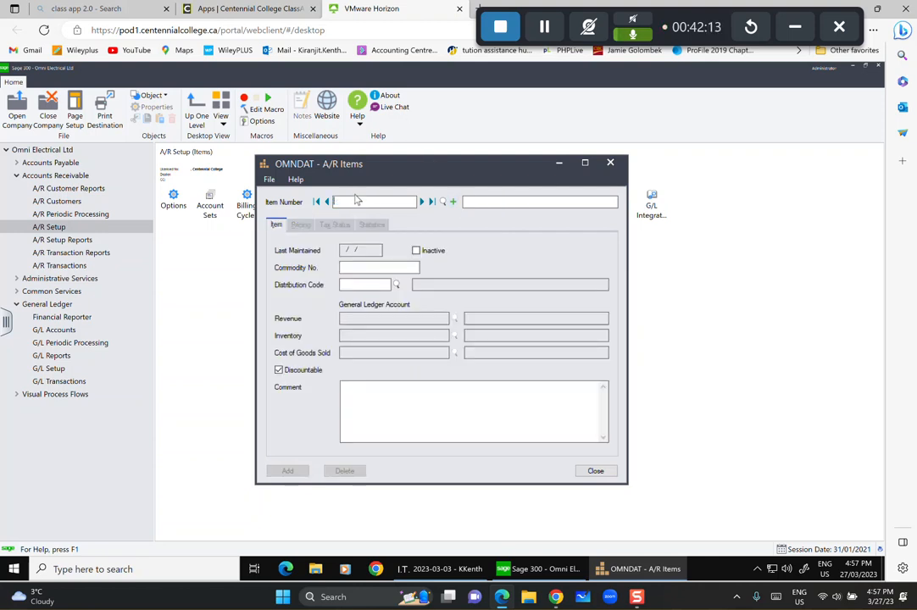
Create item PB10, '1" Plastic Bushing', with distribution code ELEC.
text(PB10)
key(Tab)
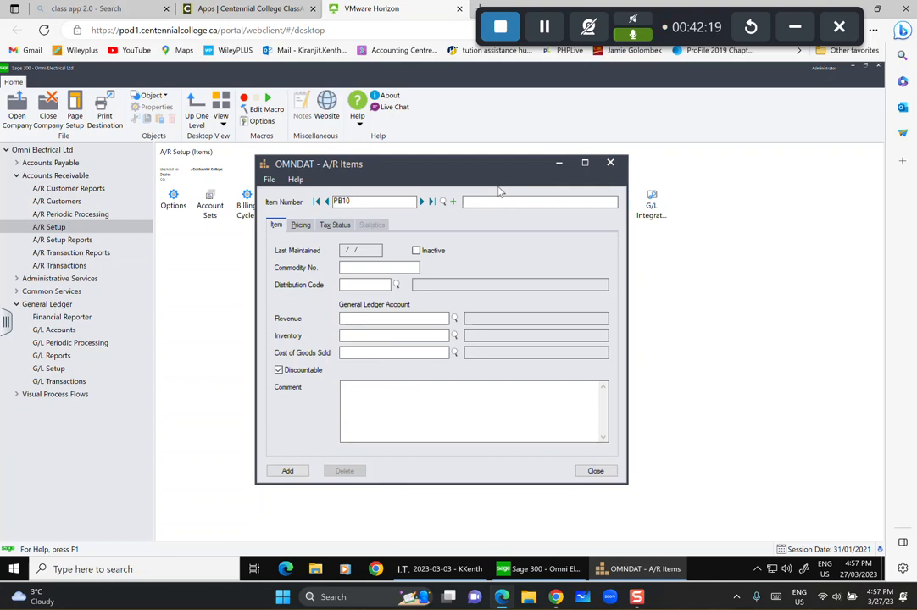
text(1)
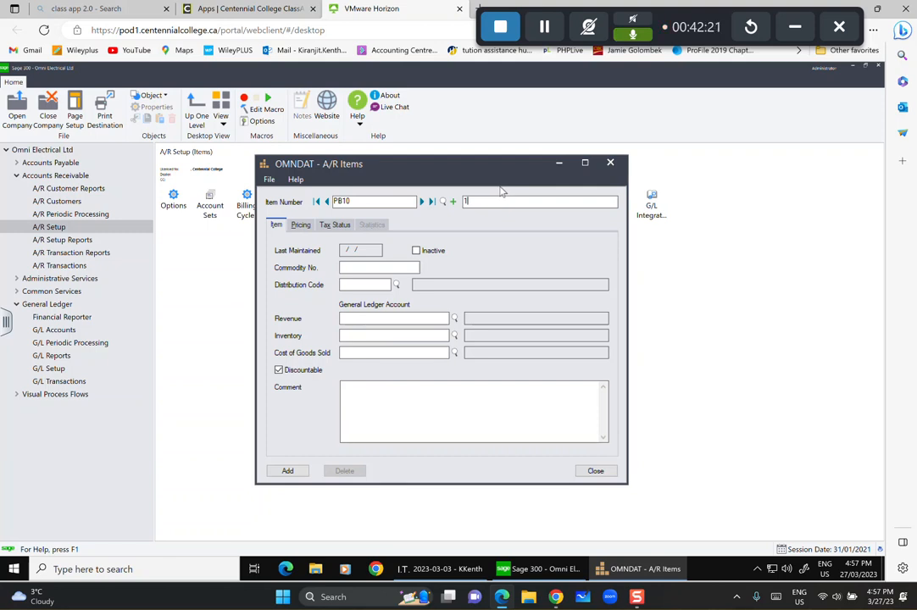
text(" Plastic Bushing)
click(395, 285)
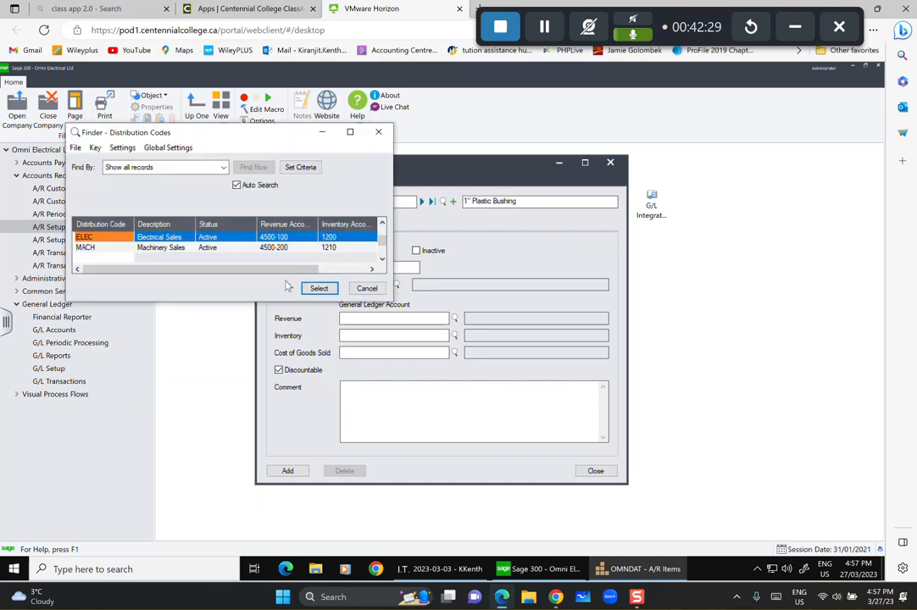
click(319, 289)
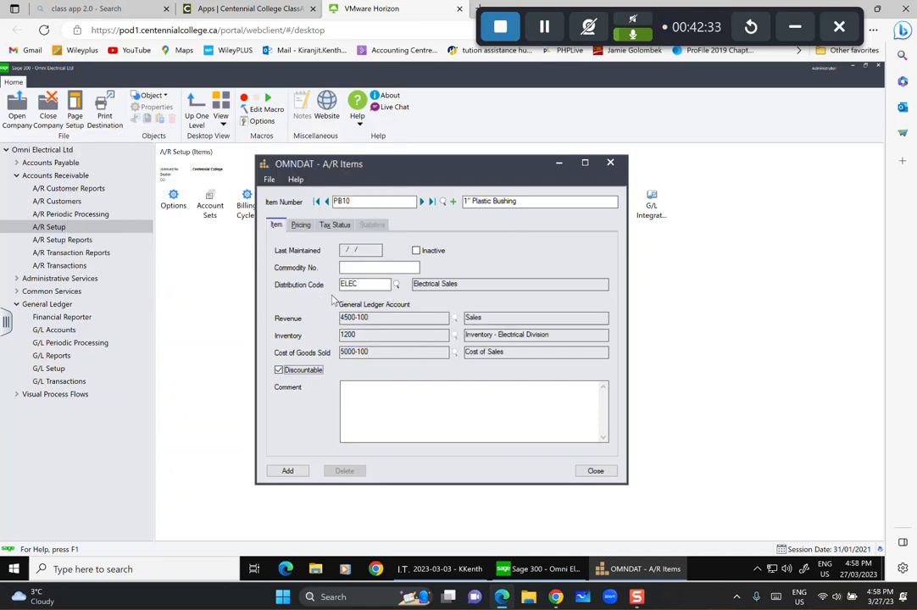
Enter pricing unit C with cost 14.20 and begin the 23.40 price.
click(300, 224)
click(314, 265)
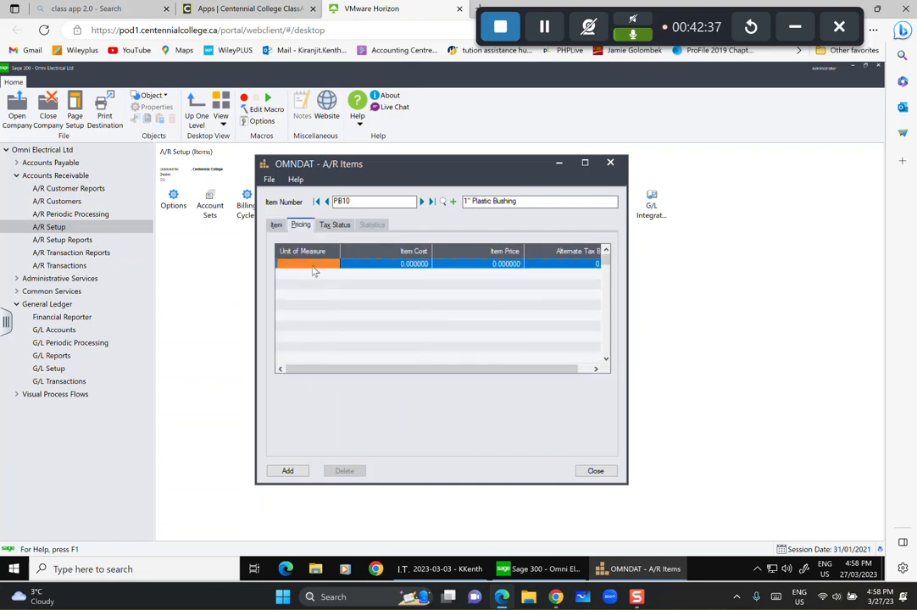
click(311, 266)
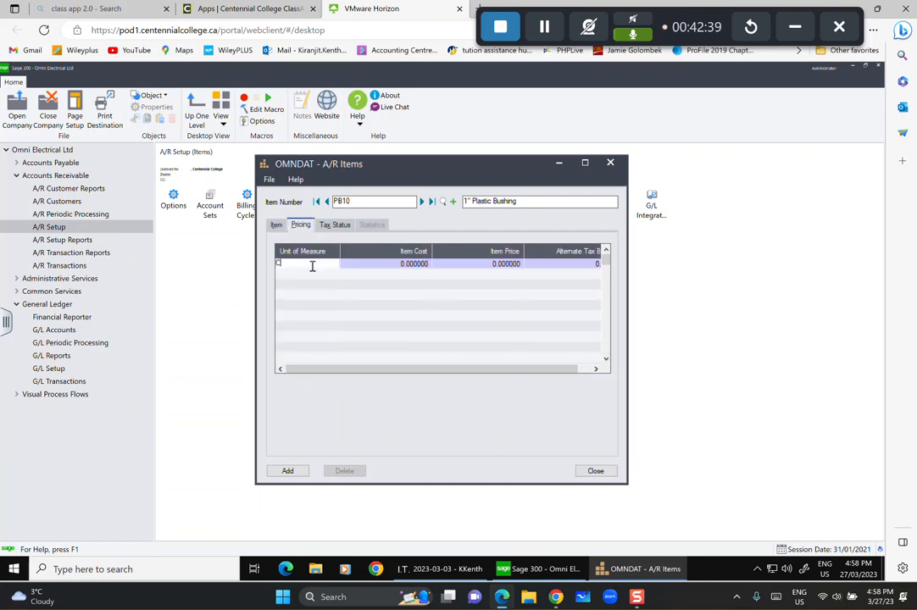
click(358, 266)
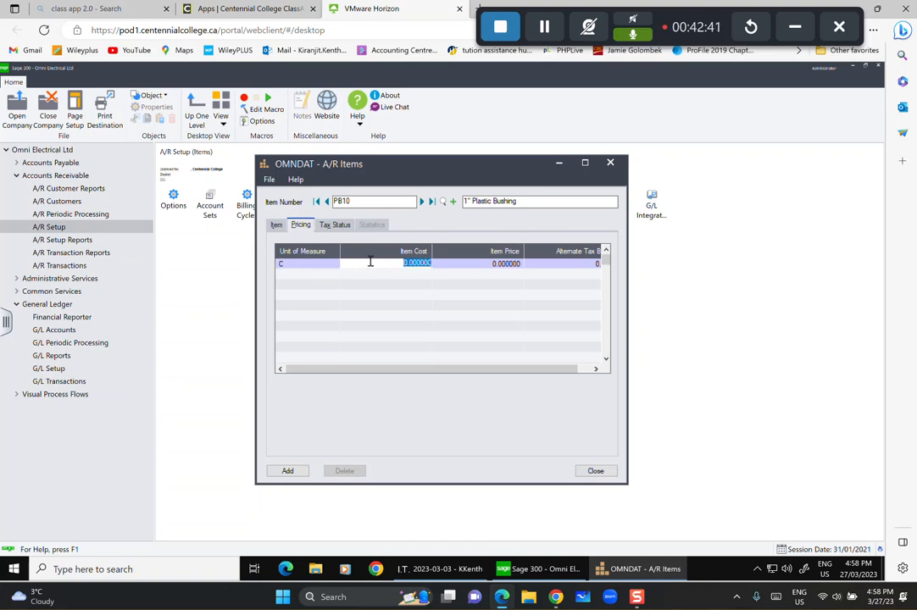
text(14.2)
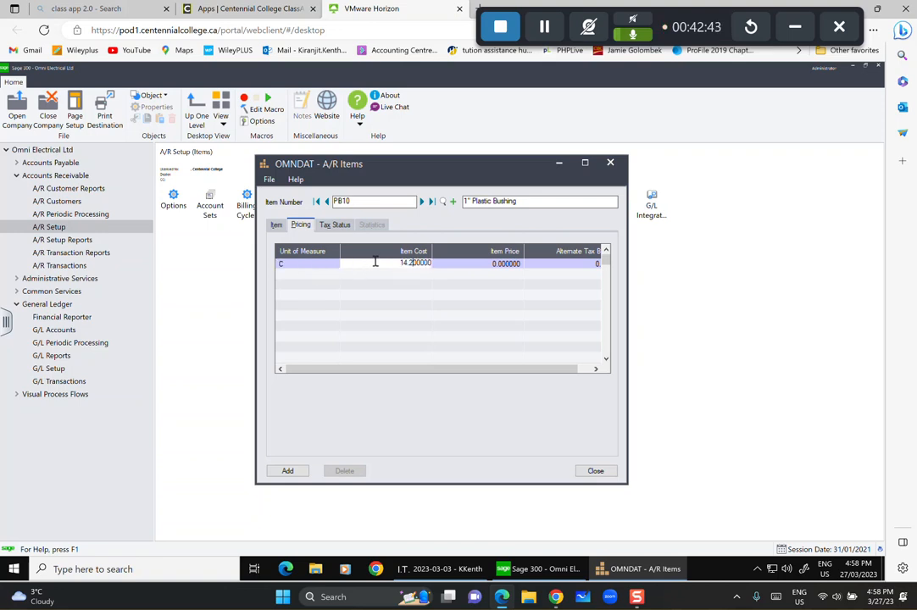
text(0)
key(Tab)
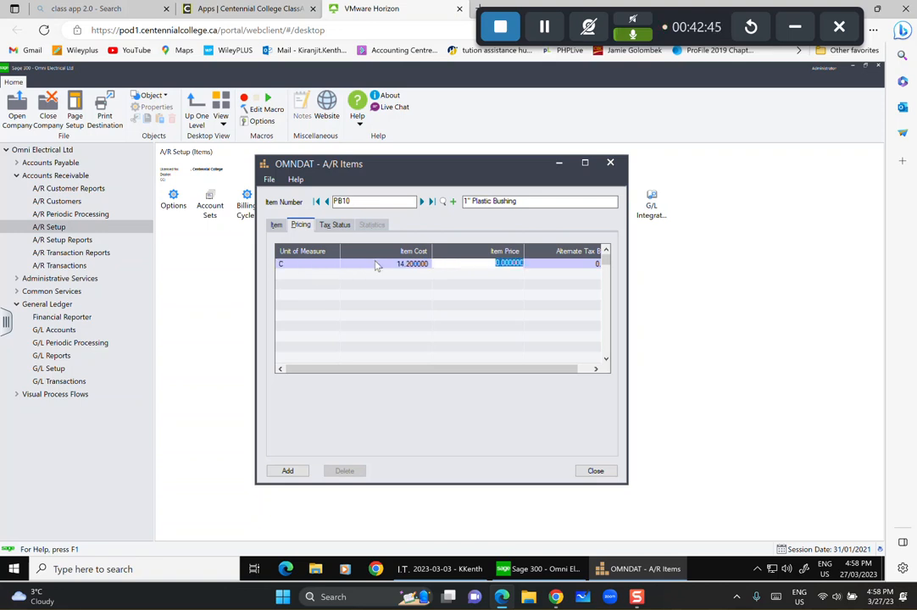
text(23)
Add BCPST and GST as PB10's first two tax authorities.
click(334, 225)
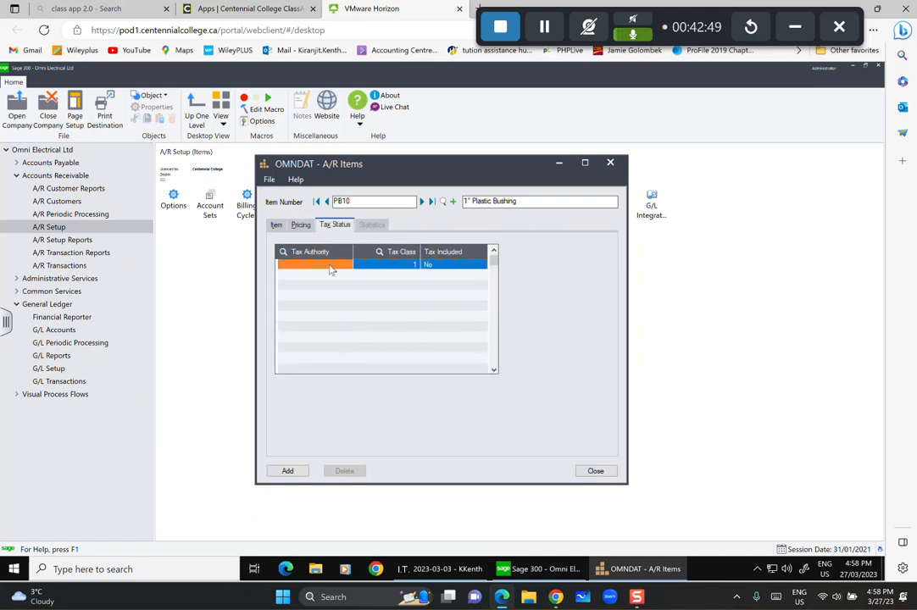
click(330, 267)
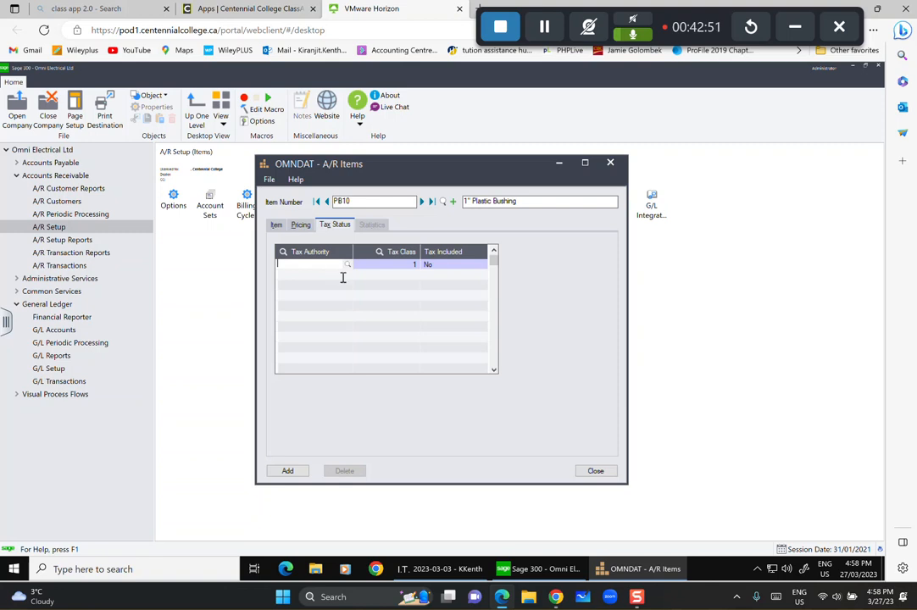
click(347, 264)
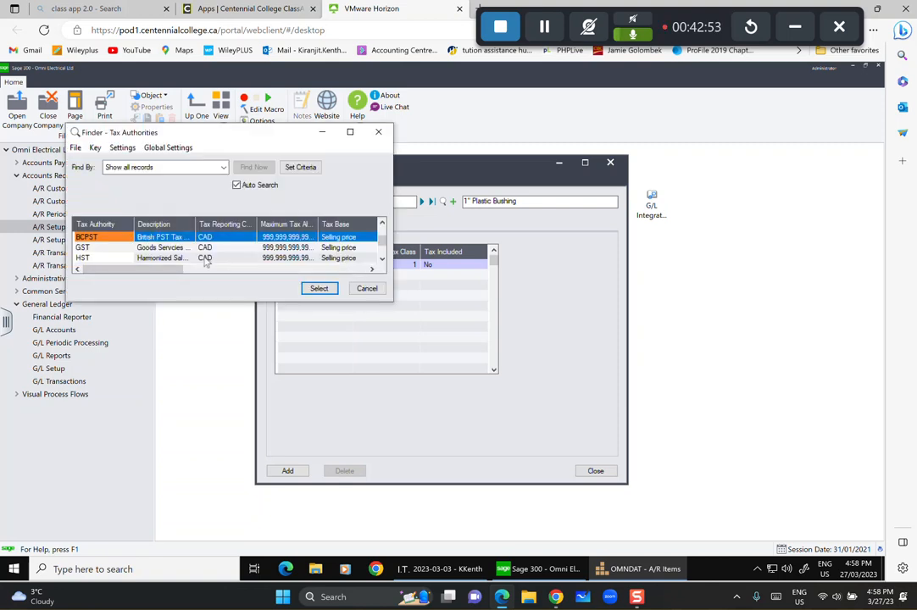
click(318, 288)
key(Tab)
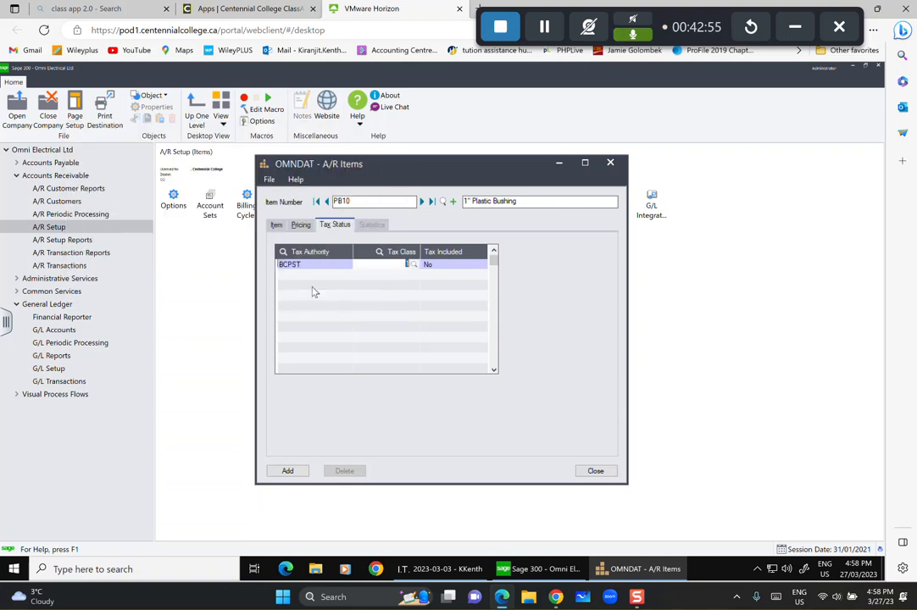
key(Tab)
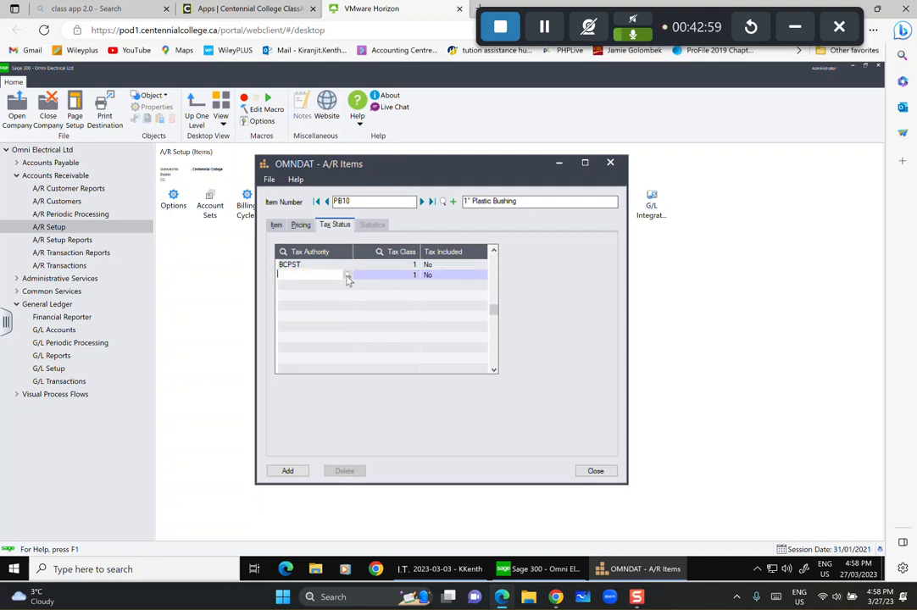
click(346, 274)
click(119, 248)
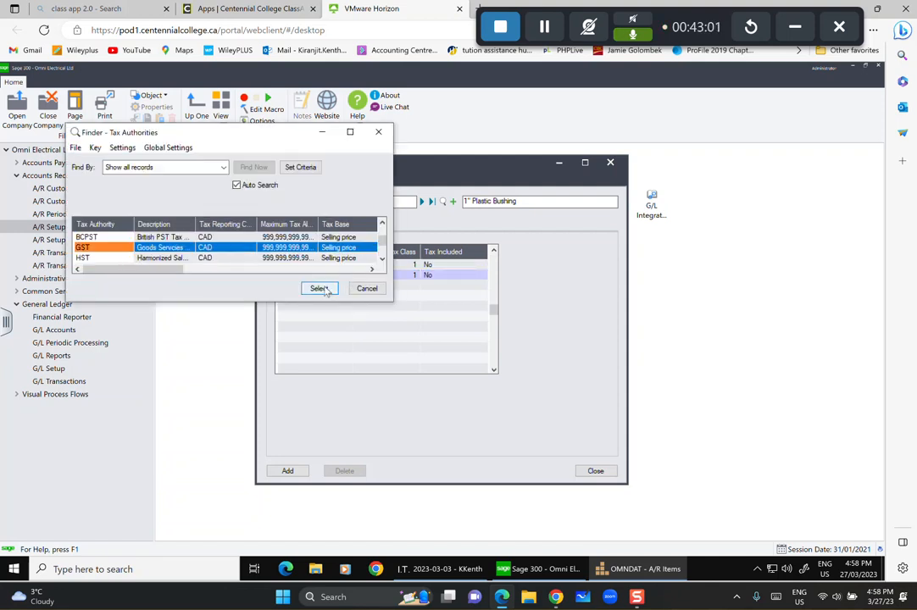
click(318, 288)
key(Tab)
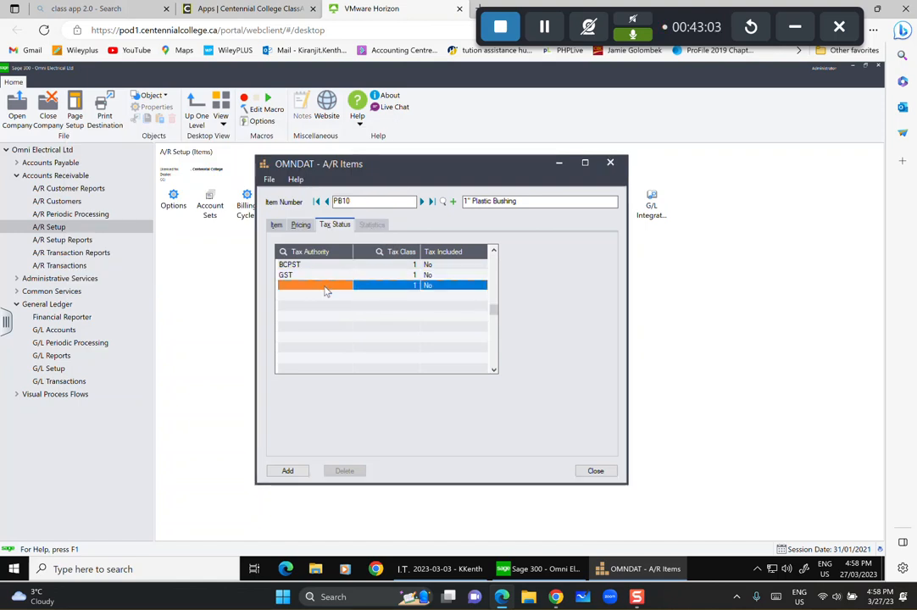
Add HST and US as third and fourth tax authorities, then add the PB10 record.
click(325, 288)
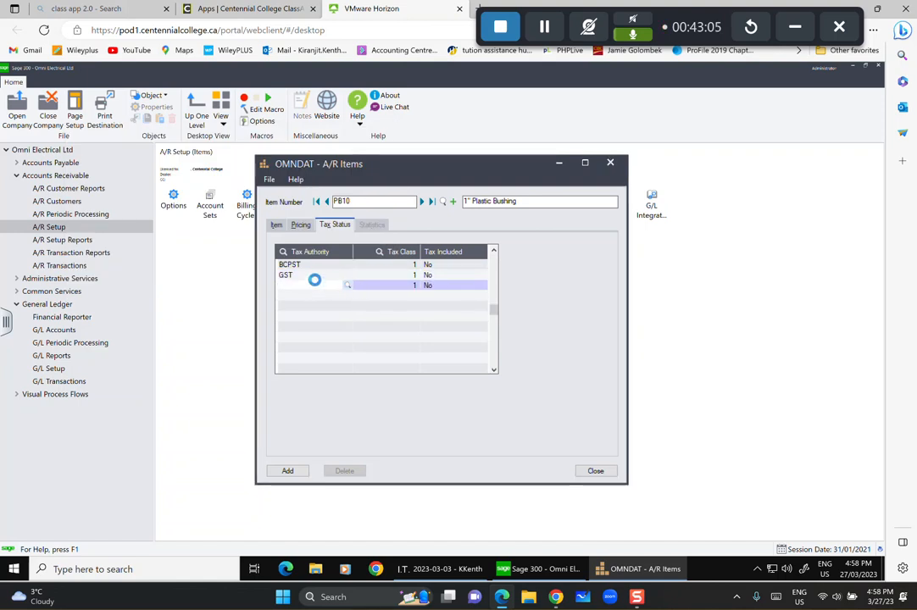
click(160, 258)
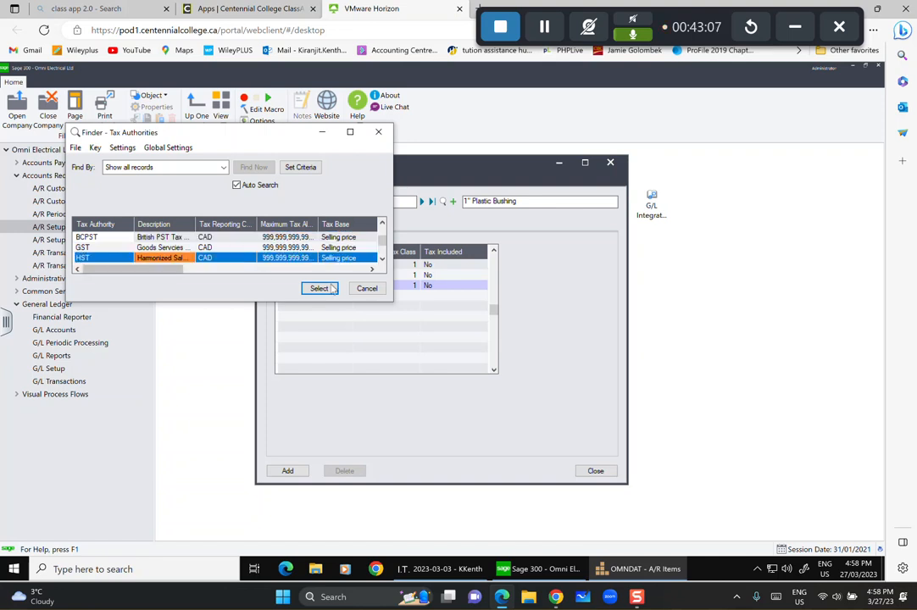
click(317, 288)
click(317, 295)
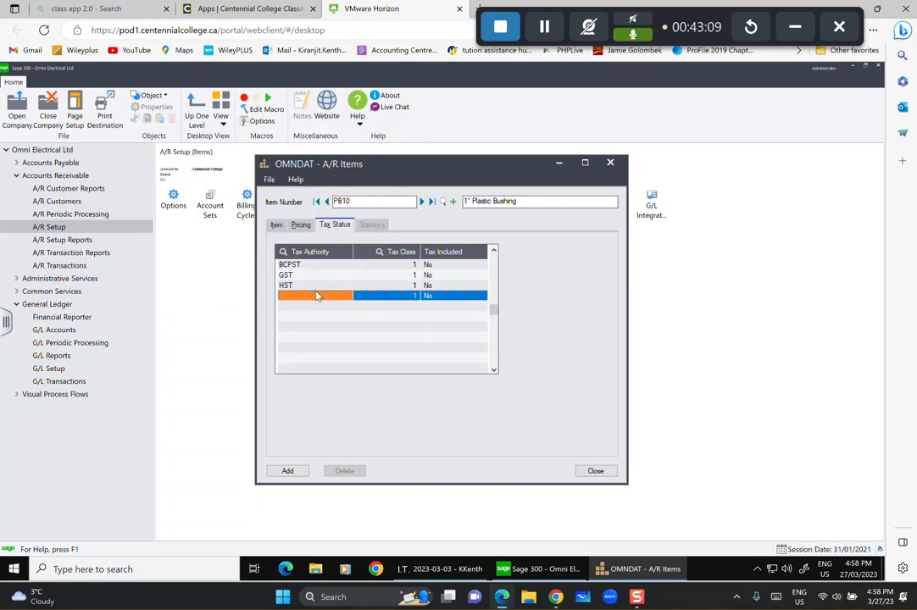
click(318, 296)
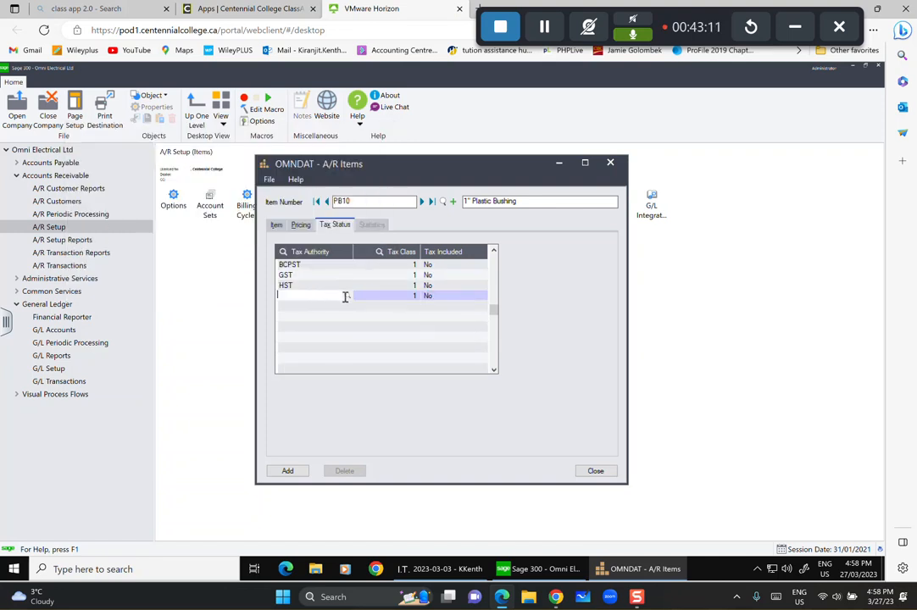
click(347, 297)
click(146, 258)
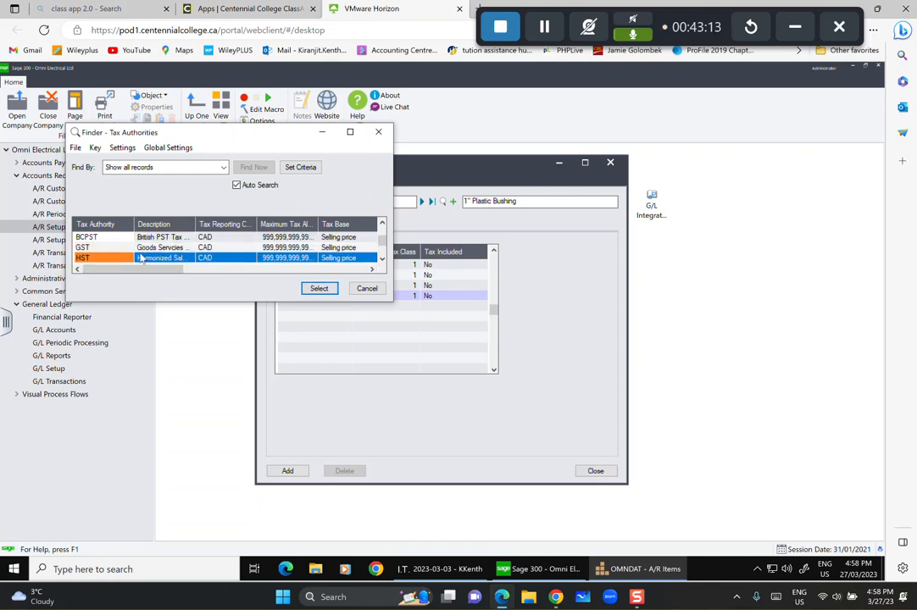
key(Down)
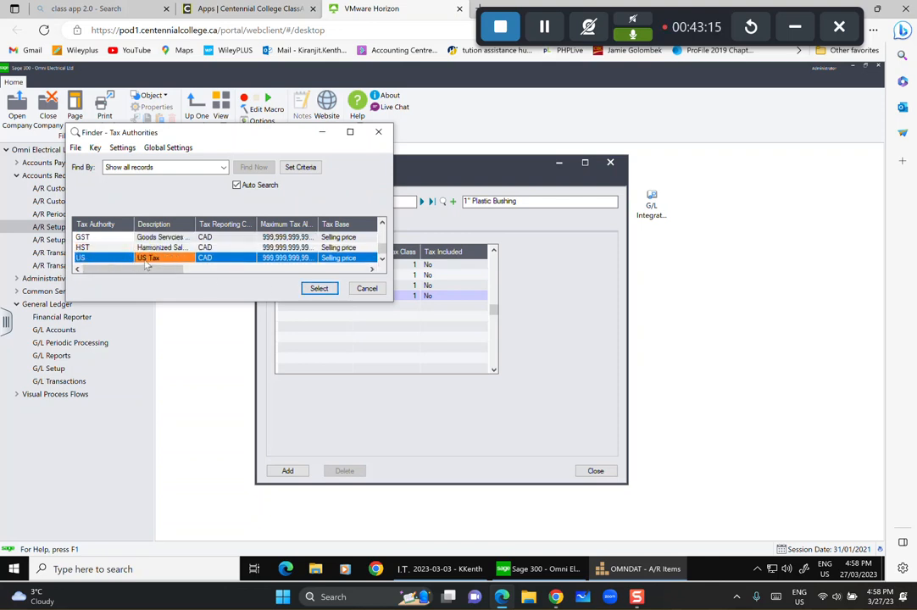
click(319, 289)
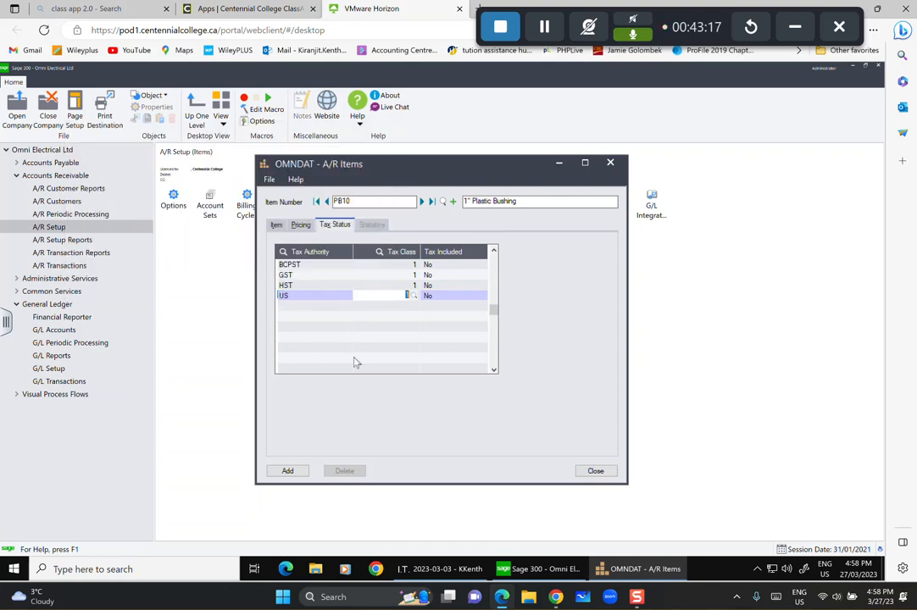
click(382, 227)
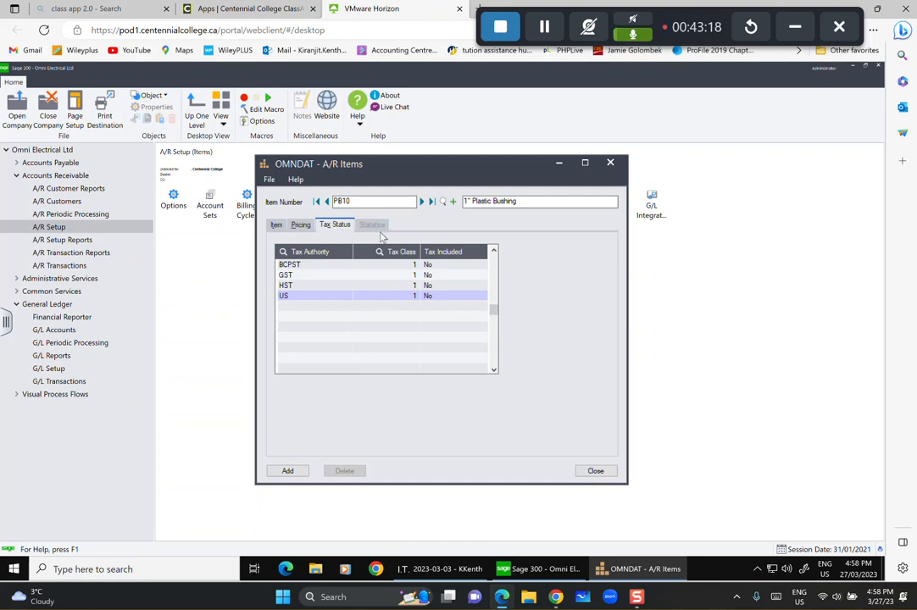
click(289, 472)
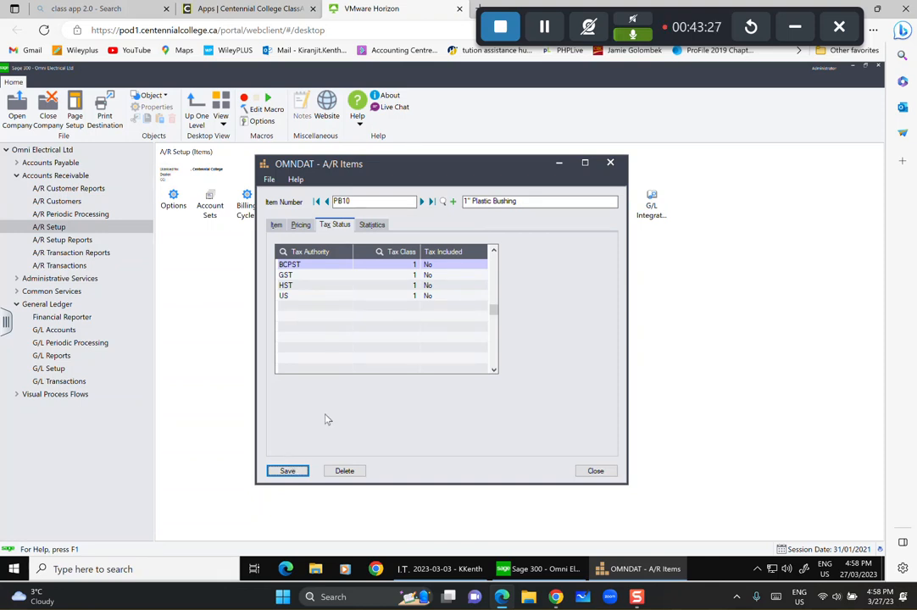
Start new item RS50, '1/2" Rigid Pipe Strap', with distribution code ELEC.
click(454, 203)
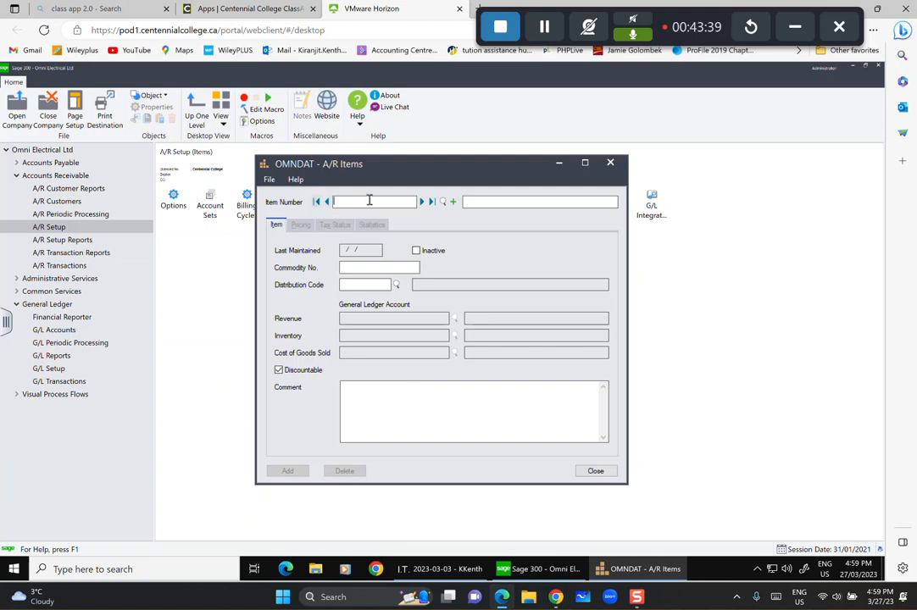
text(RS50)
key(Tab)
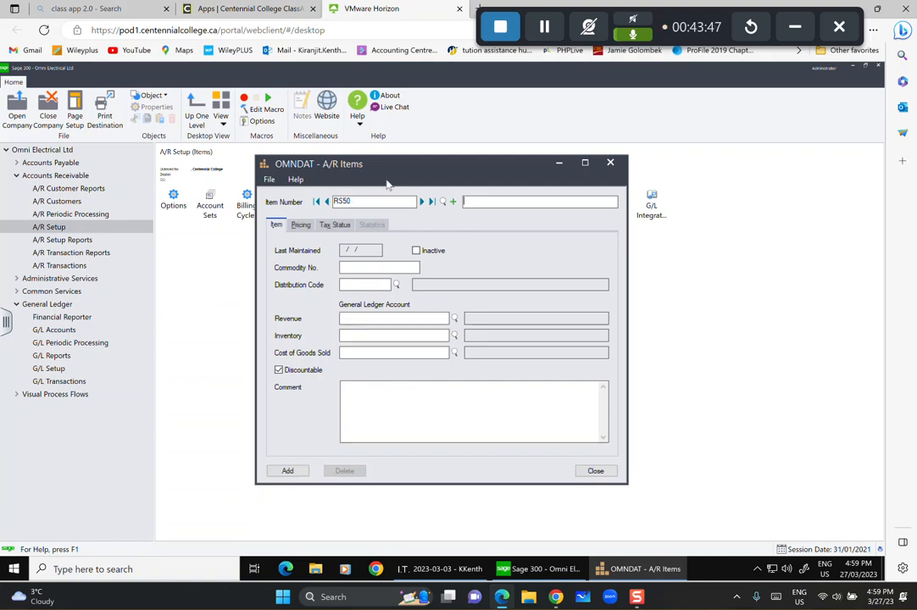
text(1/2" Rigid Pipe Strap)
click(397, 286)
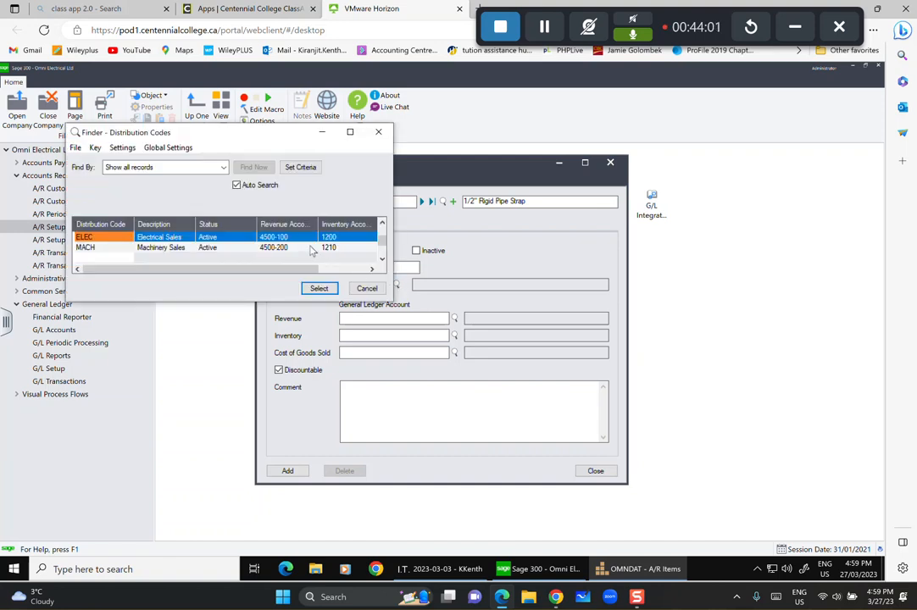
click(319, 288)
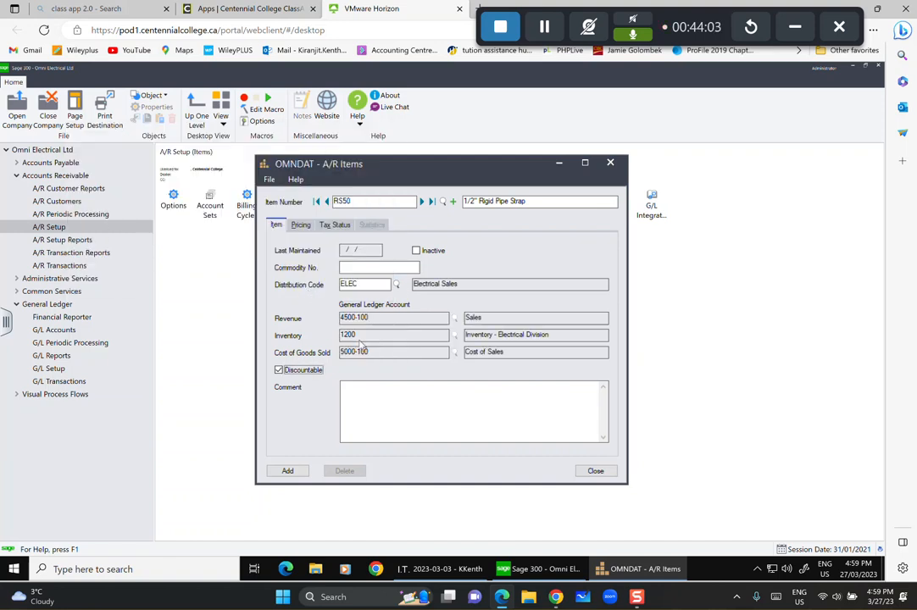
Enter pricing unit C with cost 62 and price 94.
click(301, 224)
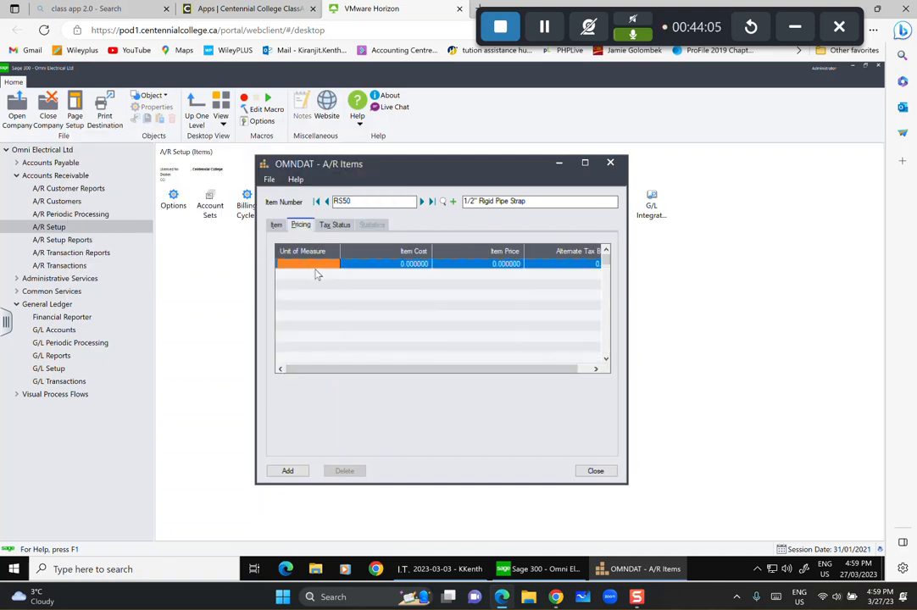
text(C)
key(Tab)
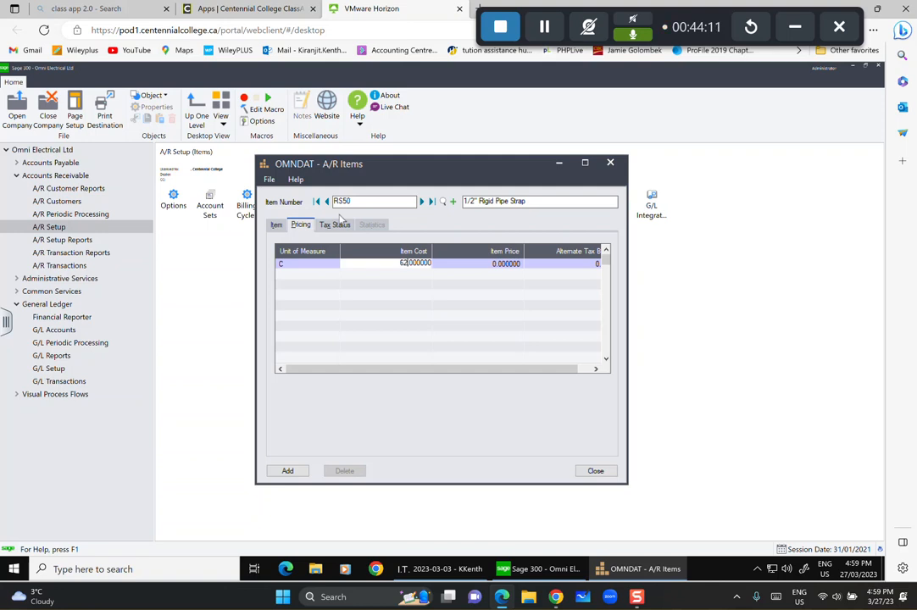
text(62)
key(Tab)
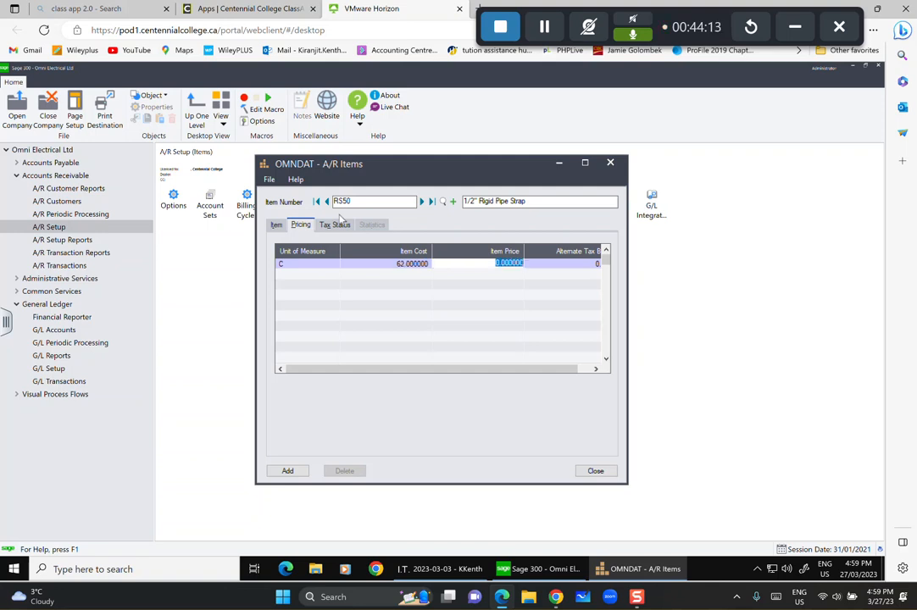
text(94)
key(Tab)
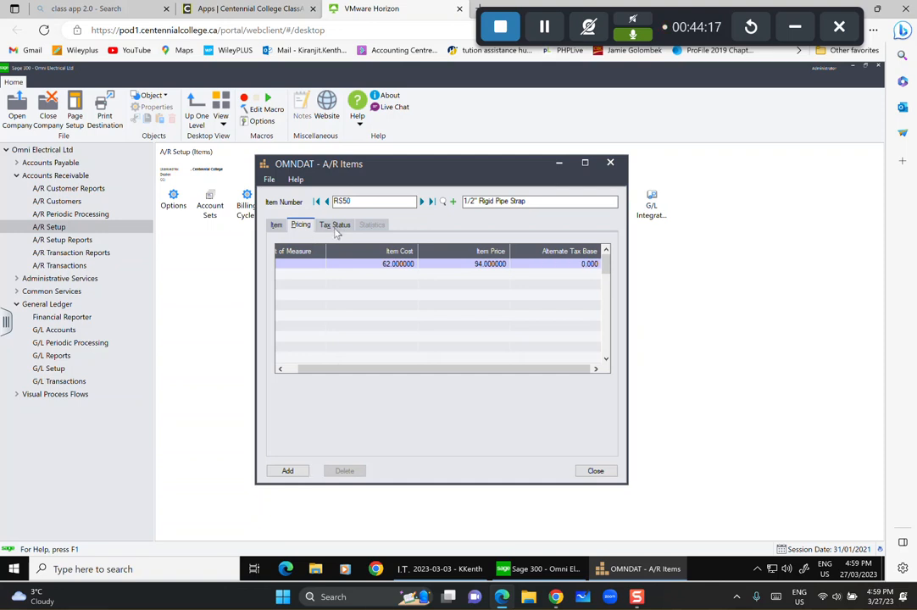
click(323, 224)
click(326, 265)
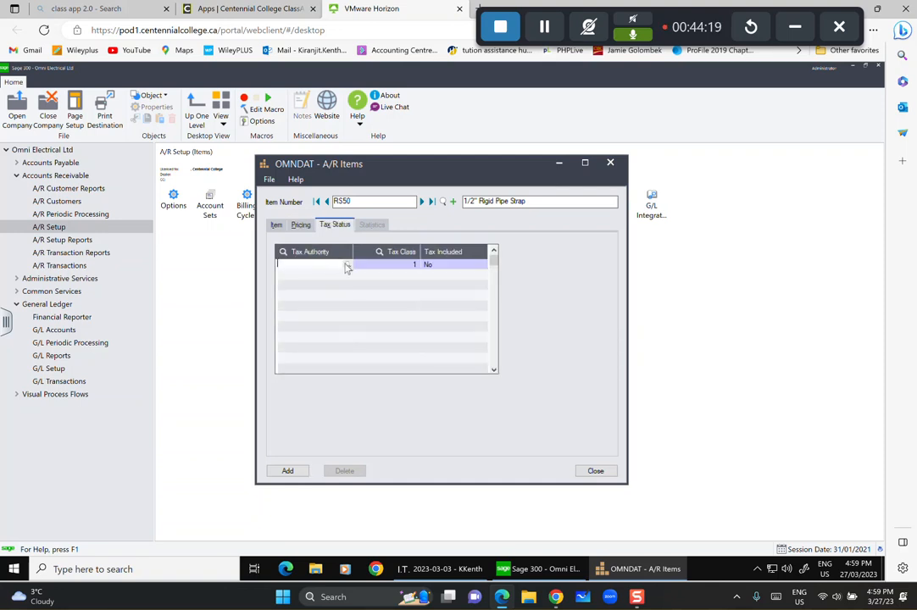
Add BCPST and GST as RS50's first two tax authorities.
click(347, 264)
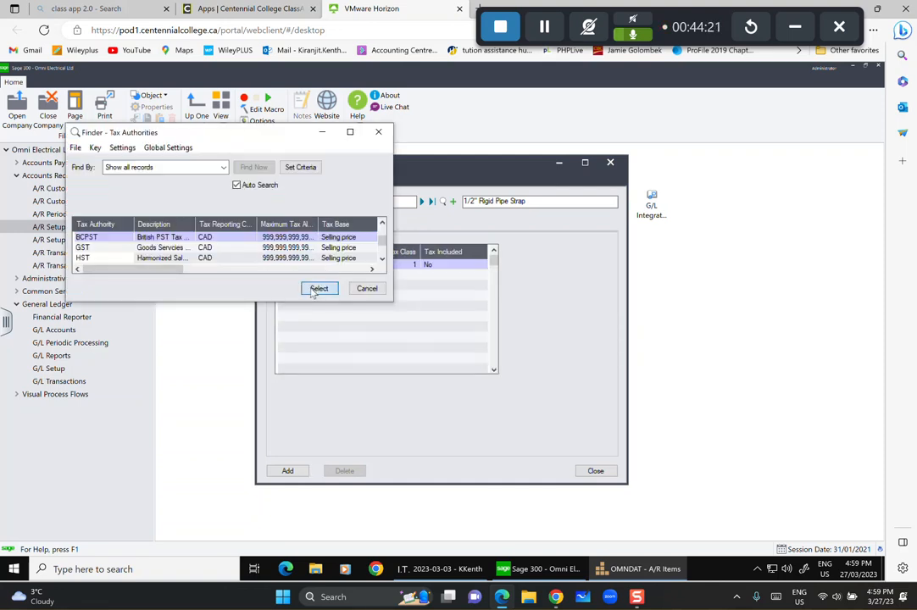
click(317, 288)
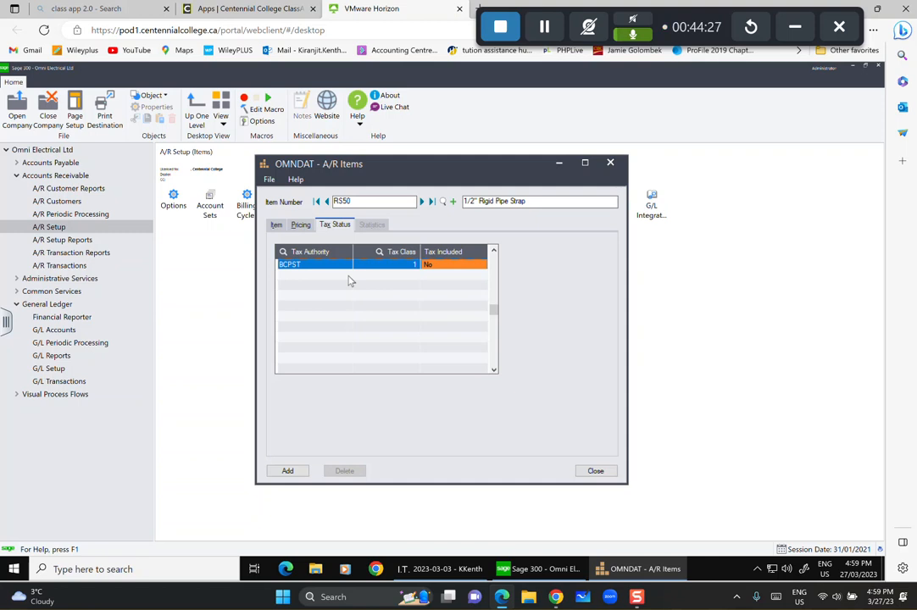
click(351, 280)
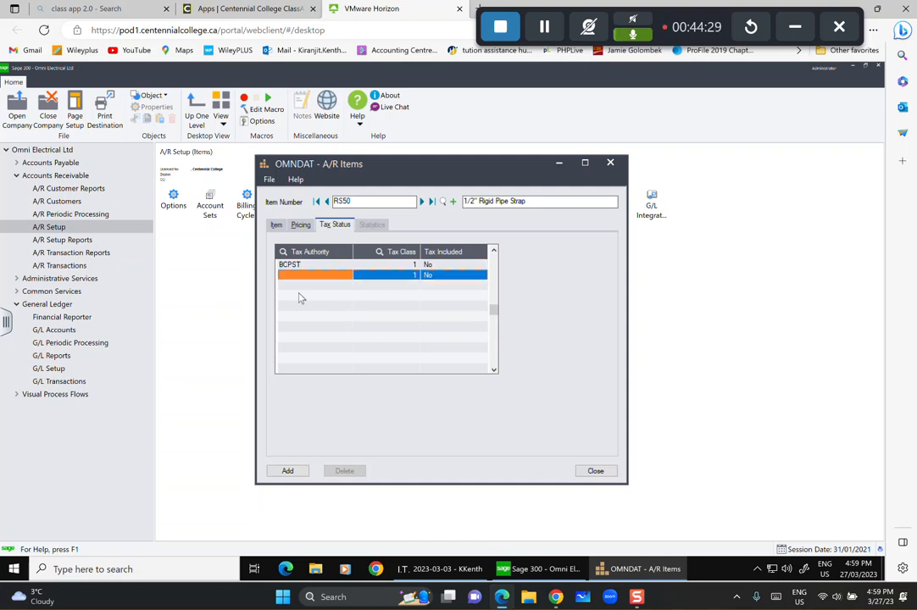
click(307, 275)
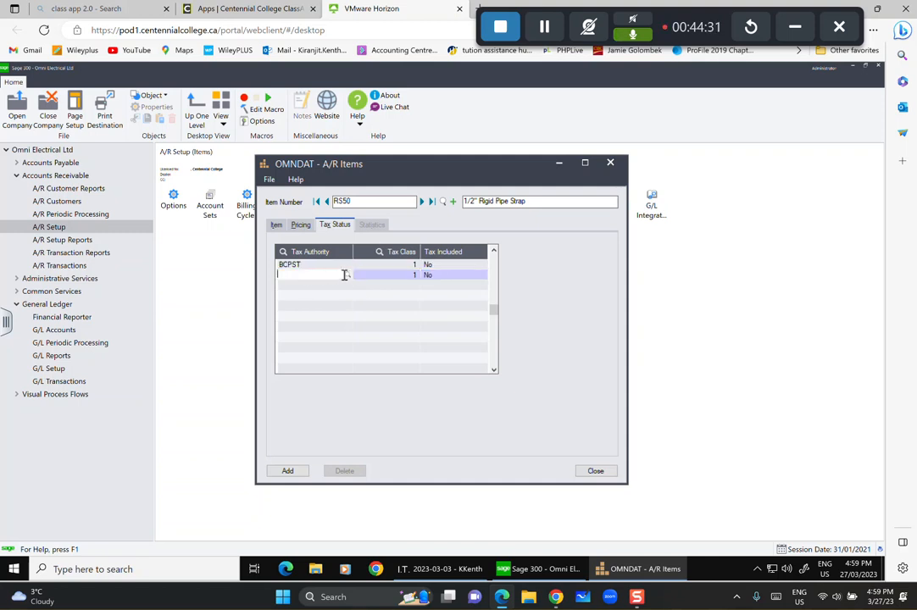
click(189, 246)
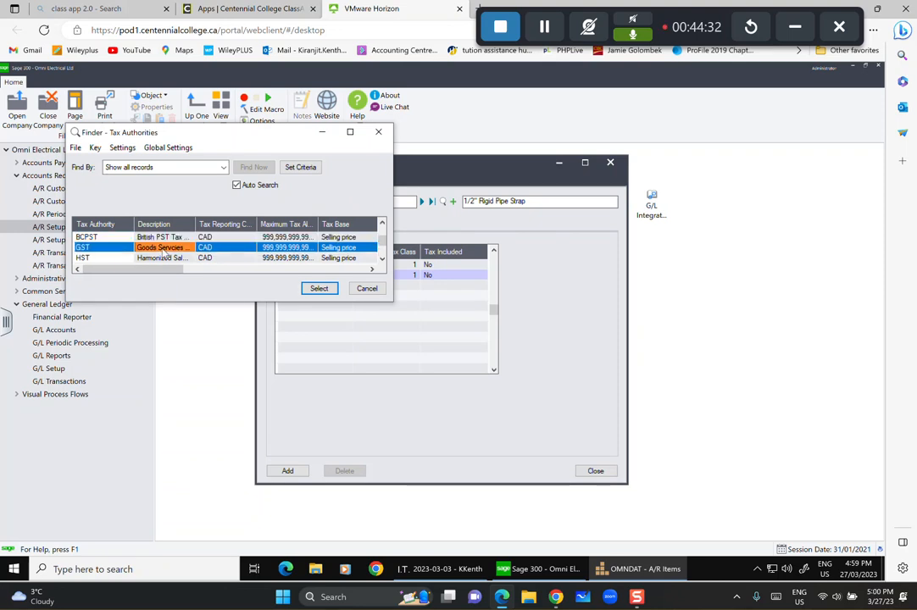
click(318, 289)
Add HST and US as third and fourth tax authorities, add RS50, and start a new item.
click(319, 291)
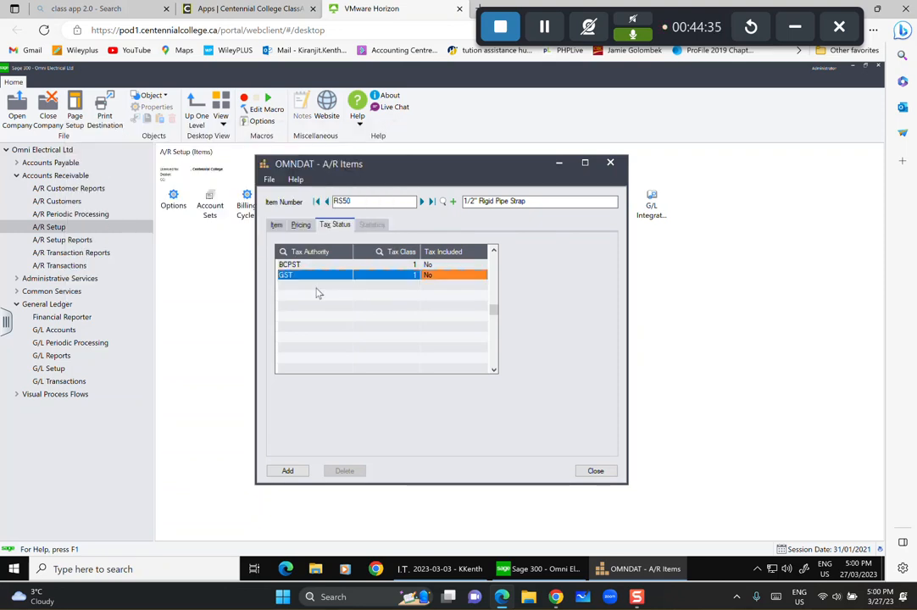
click(317, 288)
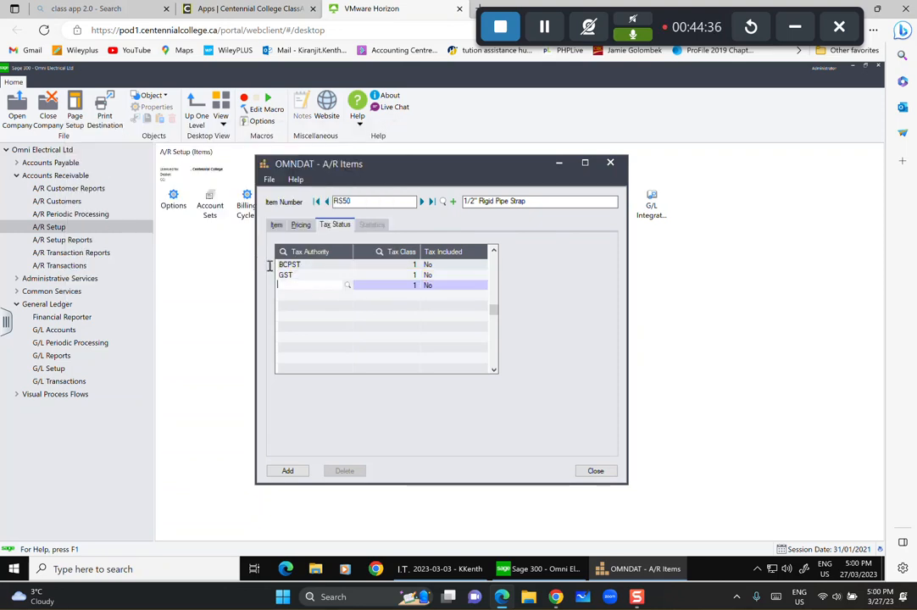
click(351, 289)
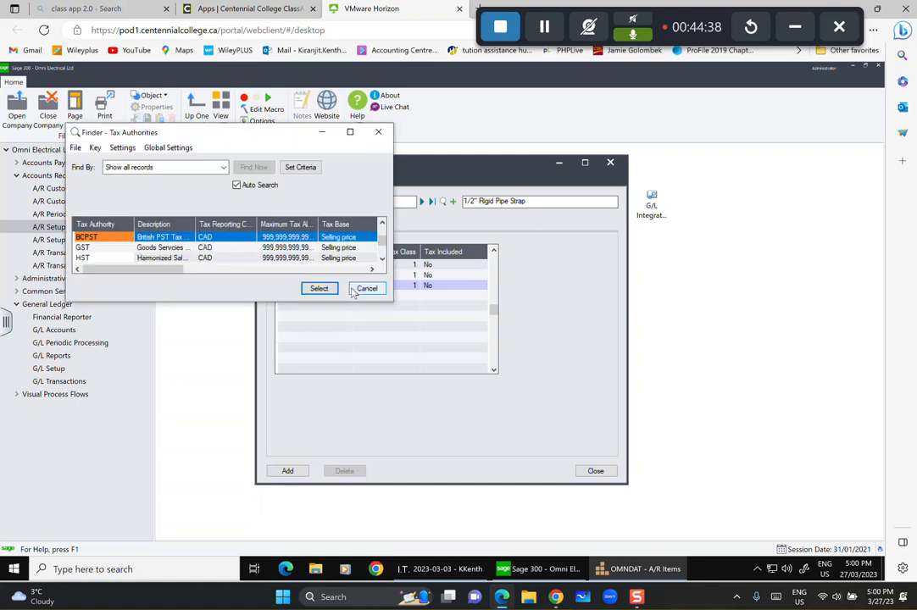
click(102, 257)
click(318, 288)
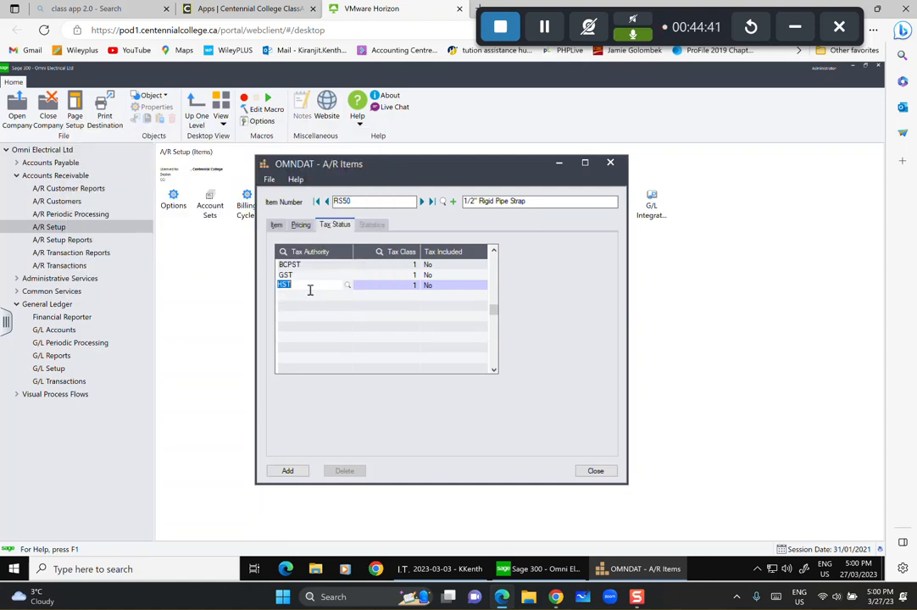
click(312, 294)
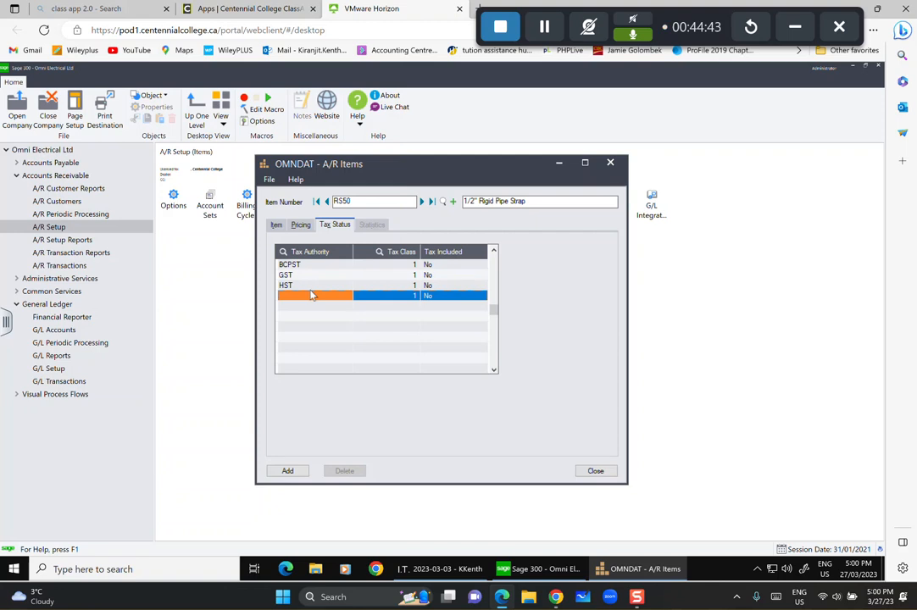
click(310, 297)
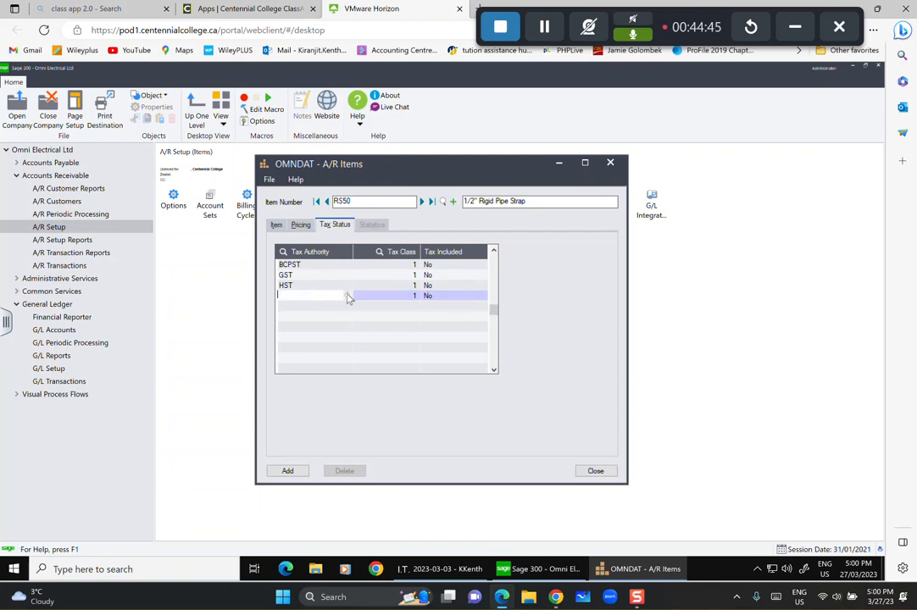
click(348, 297)
click(112, 259)
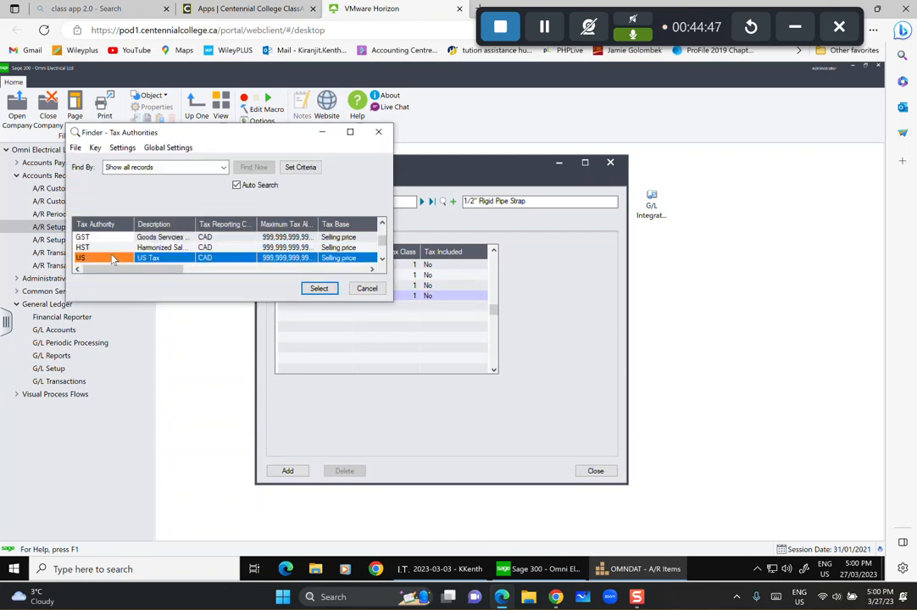
click(319, 288)
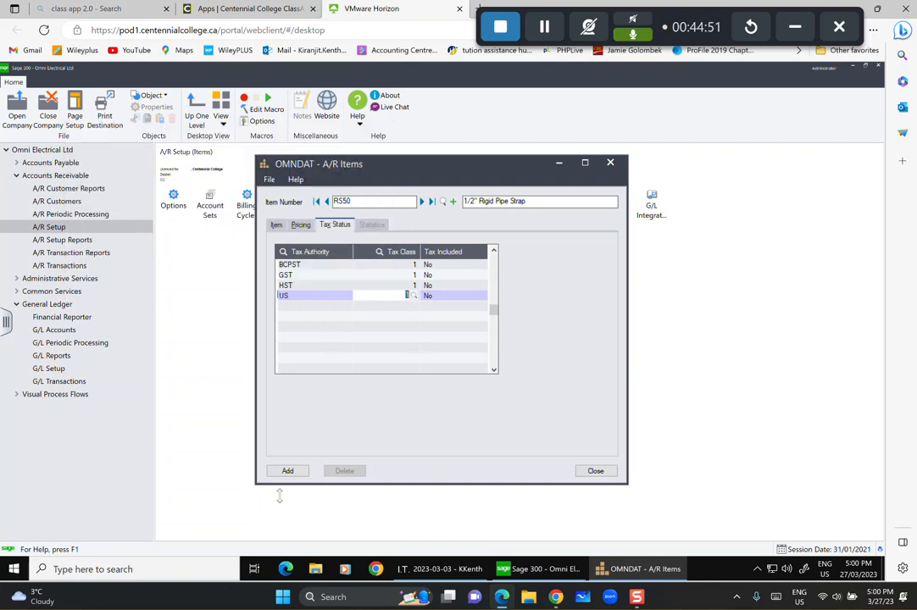
click(287, 471)
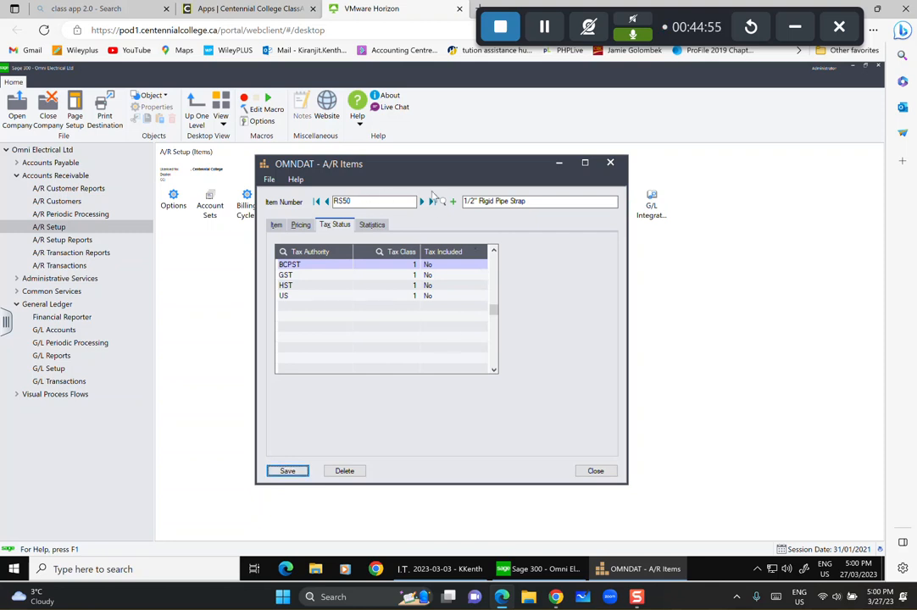
click(452, 202)
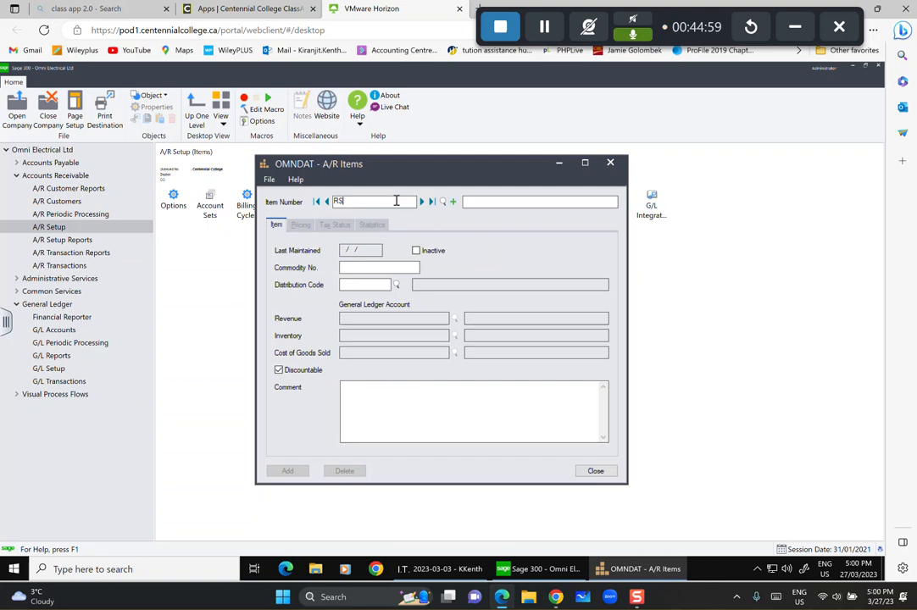
Create item RS10, described as 1" Rigid Pipr Strap, with distribution code ELEC.
text(RS10)
key(Tab)
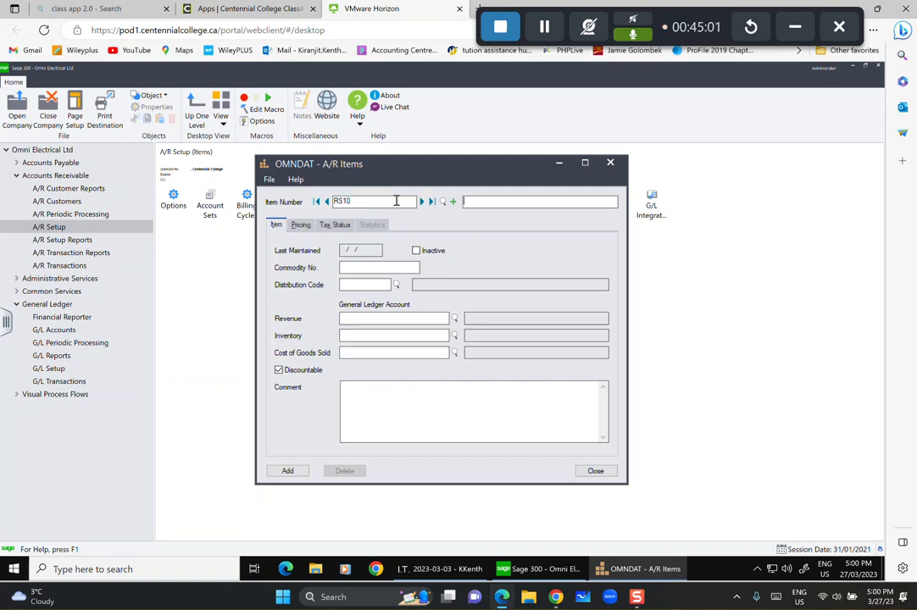
text(Rigid Pipr Strap)
click(396, 285)
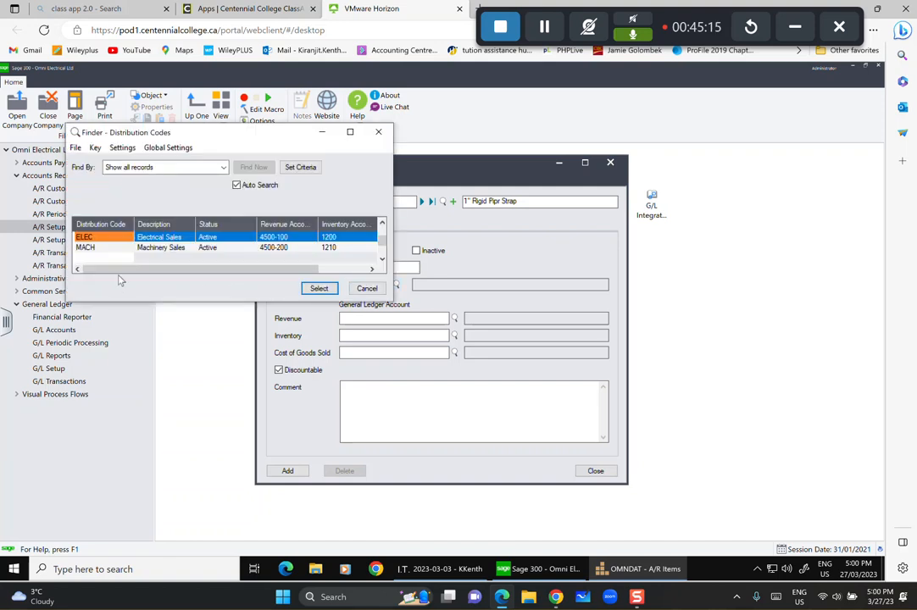
double_click(251, 239)
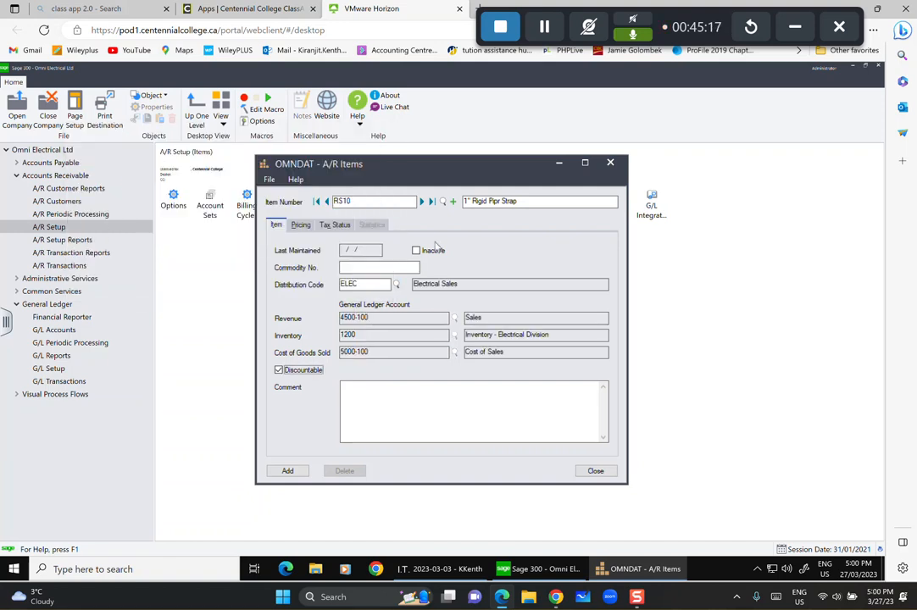
Add a pricing row for unit C with cost 92 and price 163.
click(301, 225)
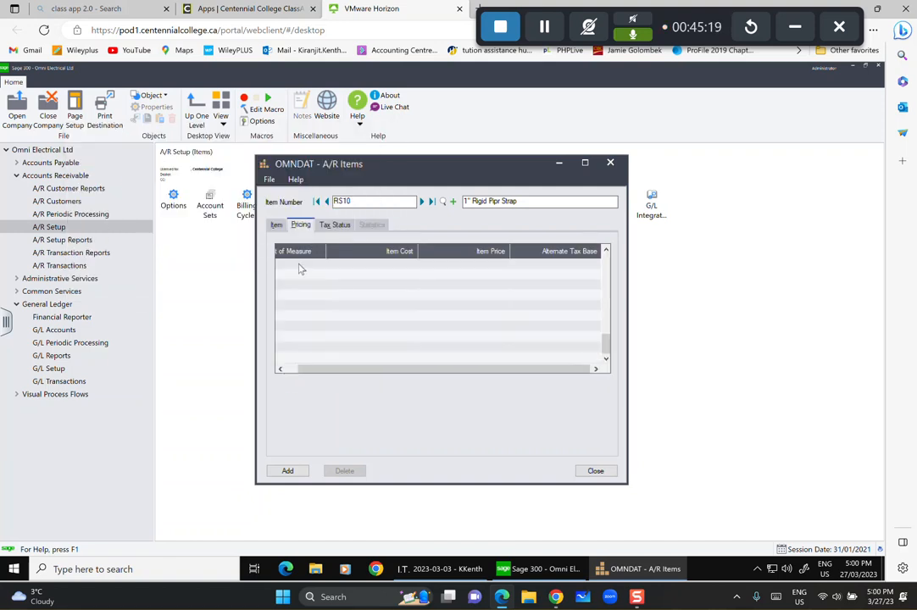
click(300, 269)
click(299, 266)
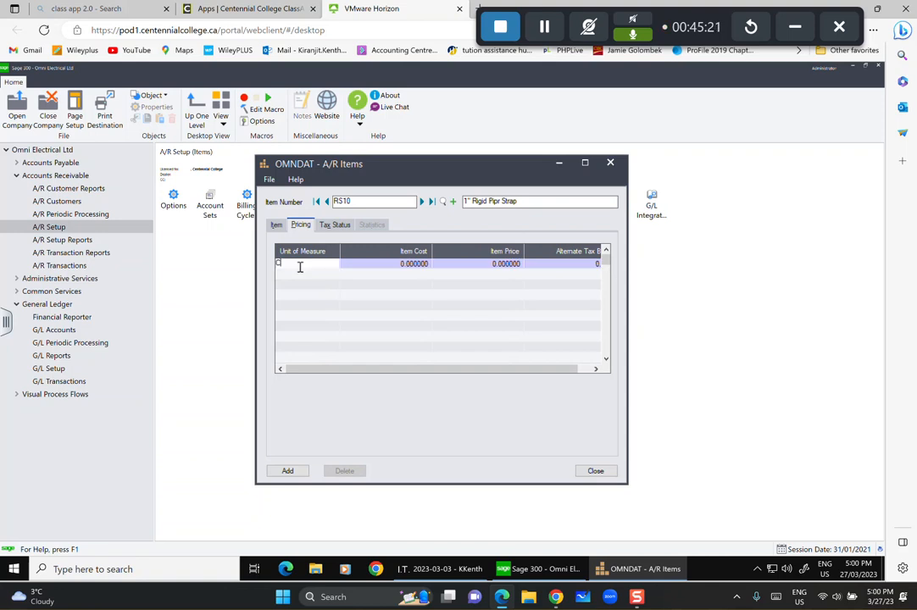
text(C)
key(Tab)
text(9)
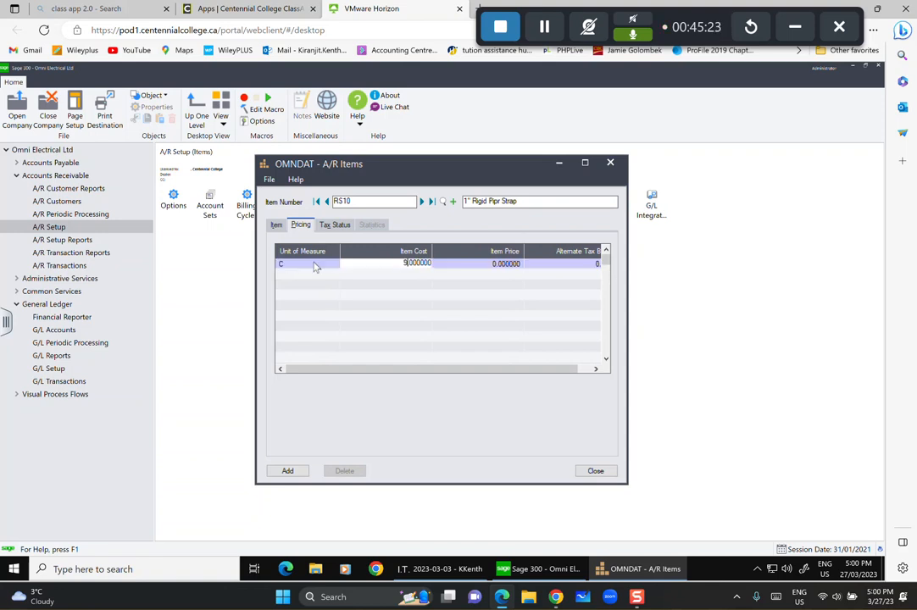
text(2)
key(Tab)
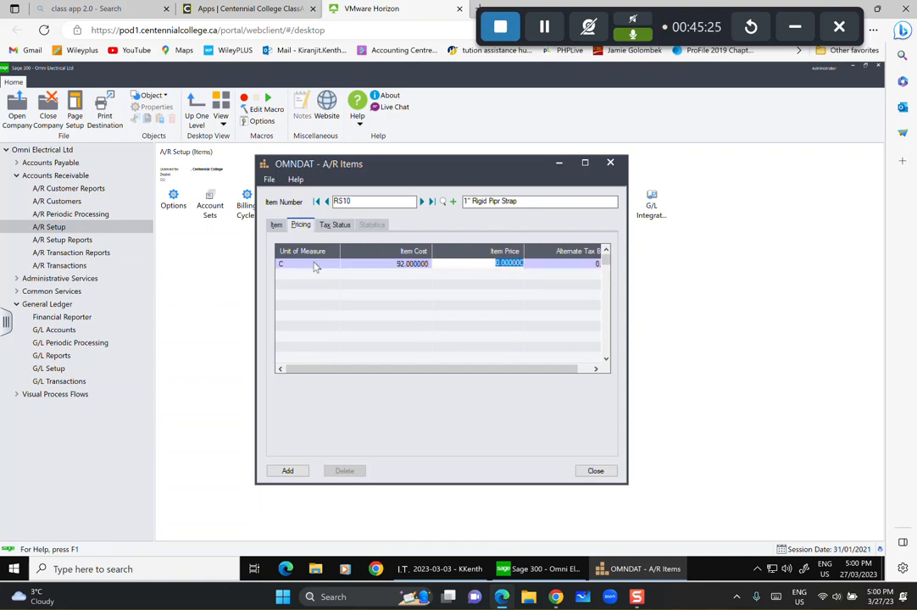
text(163)
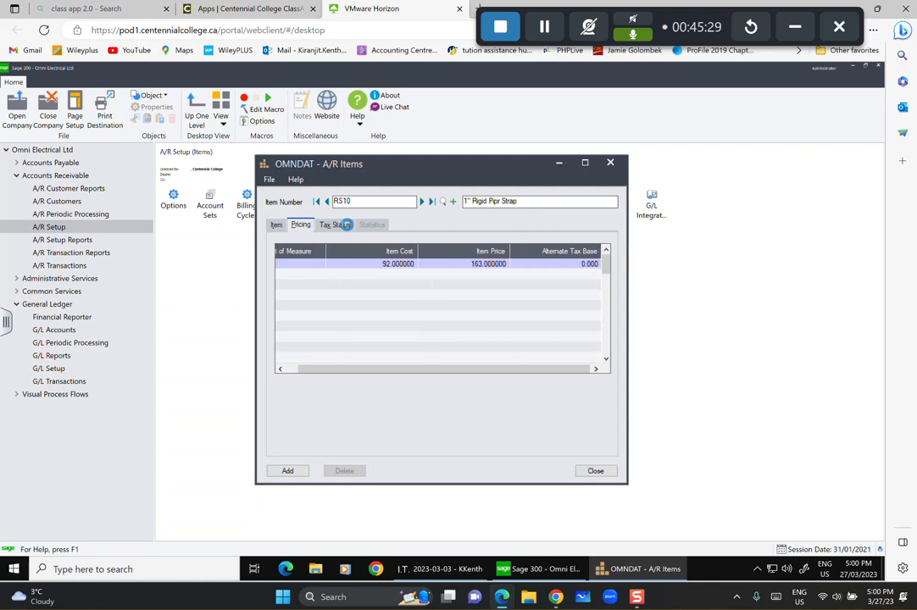
click(334, 225)
Assign the BCPST, GST and HST tax authorities to item RS10.
click(324, 266)
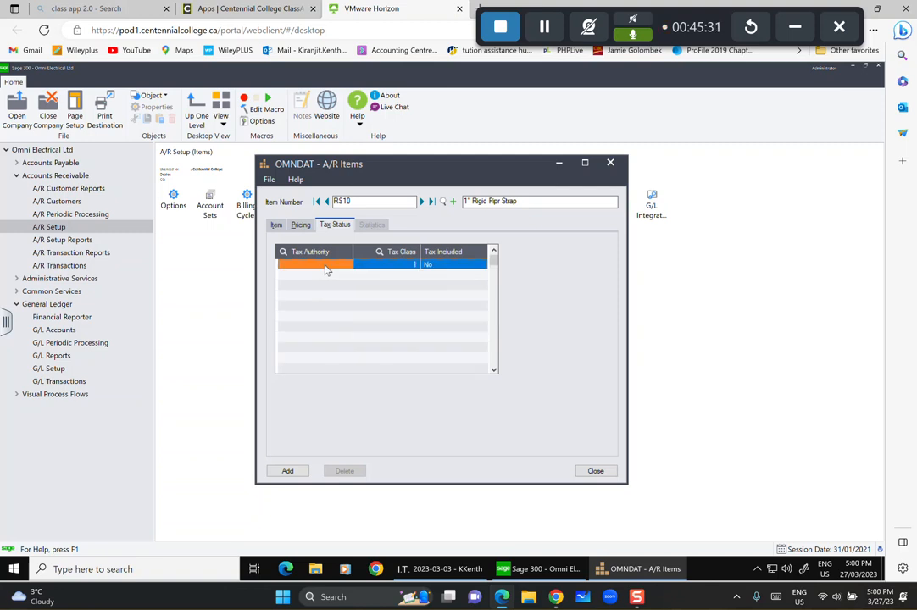
click(348, 264)
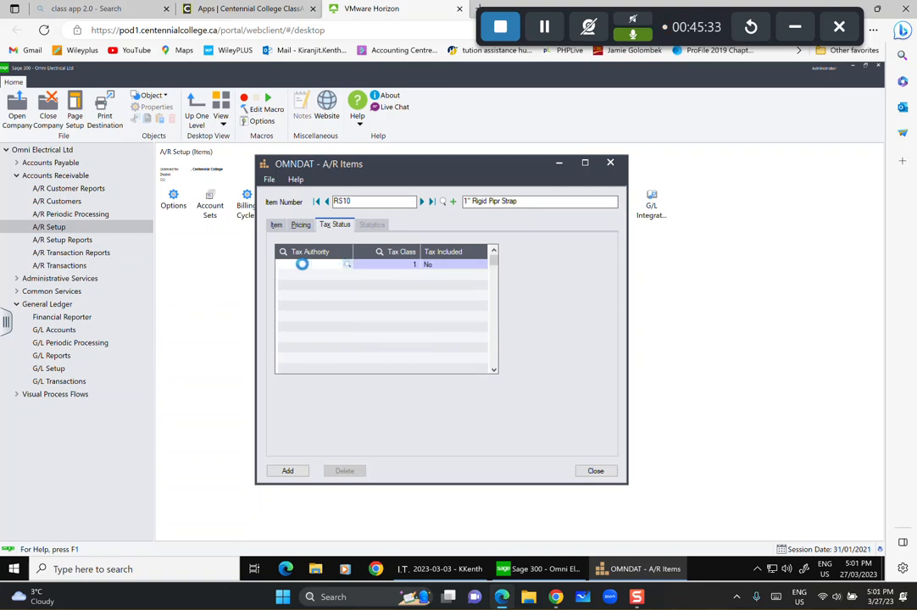
click(319, 288)
click(316, 296)
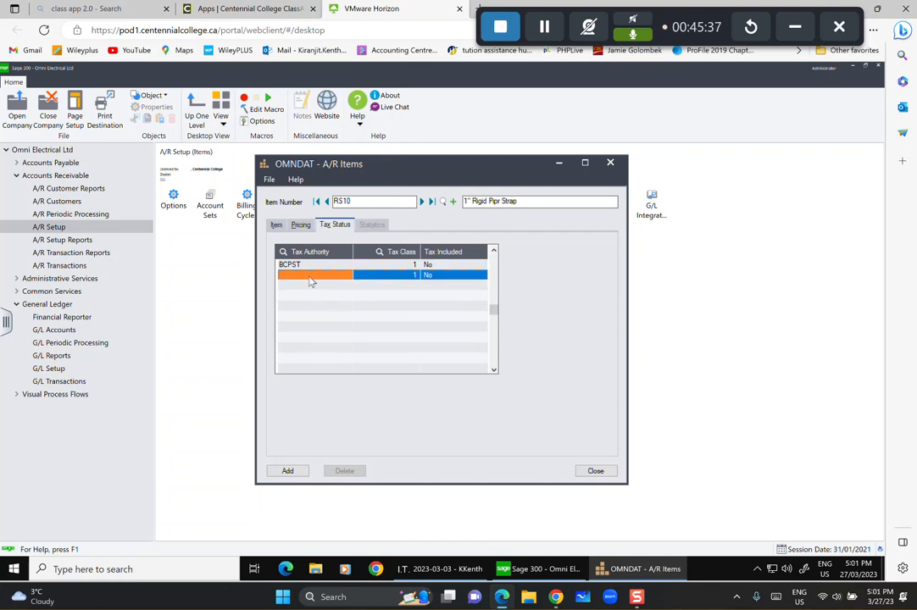
click(308, 277)
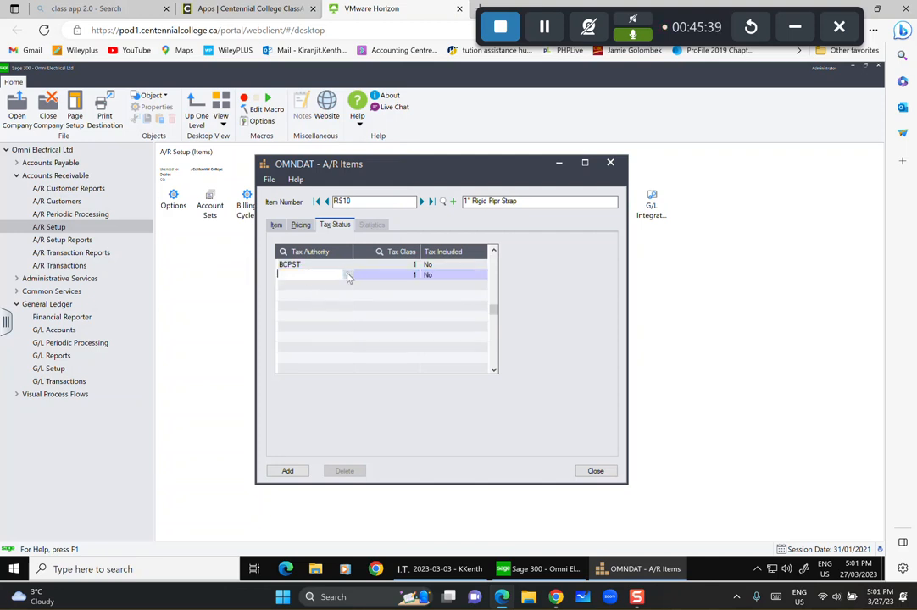
click(347, 274)
click(168, 247)
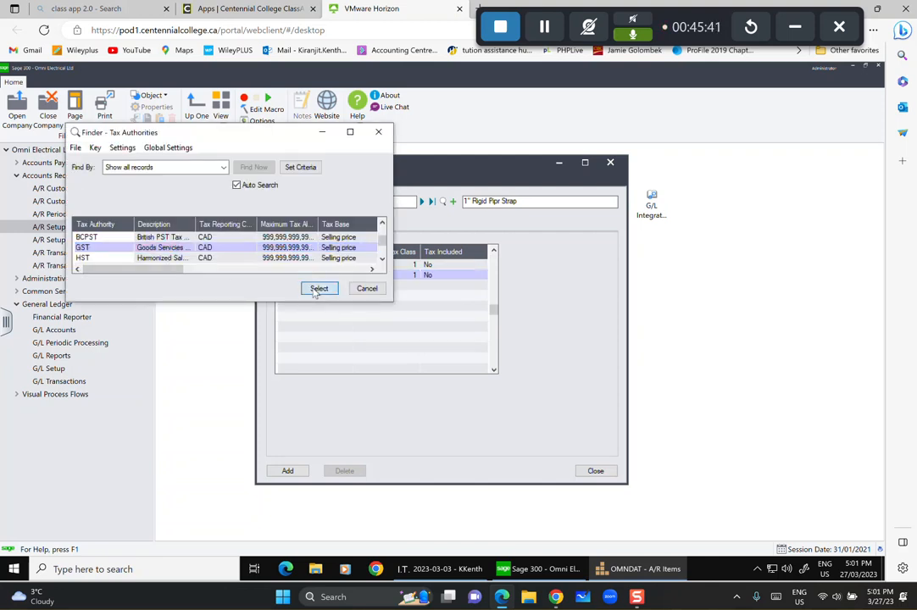
click(319, 288)
click(323, 285)
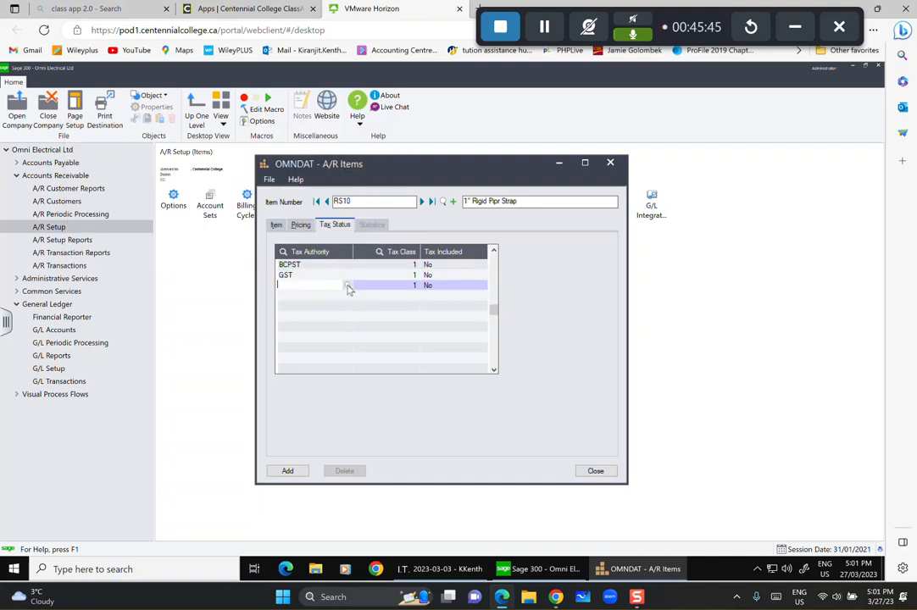
click(347, 286)
click(169, 257)
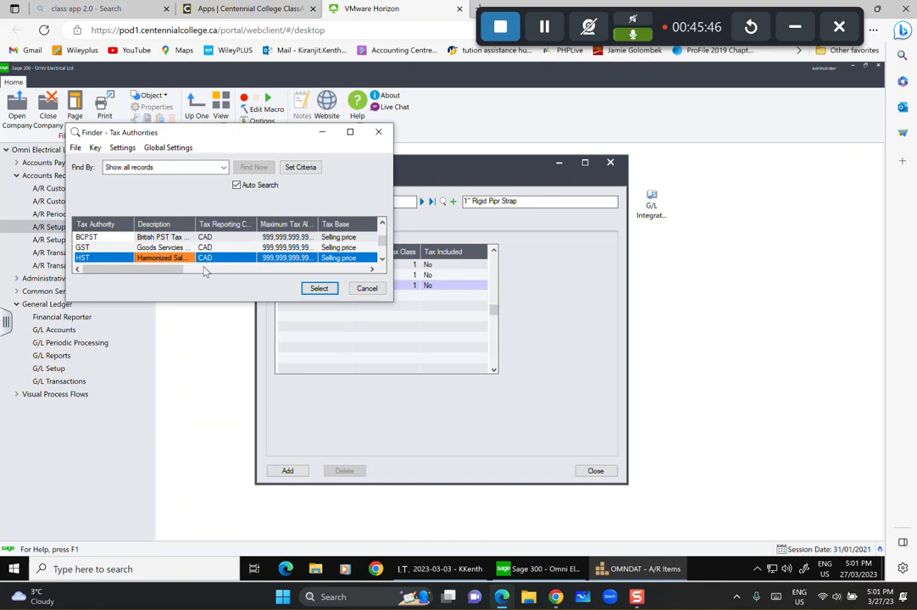
click(319, 288)
Add the US tax authority, save item RS10, and clear the form for a new item.
key(Tab)
key(Tab)
key(Tab)
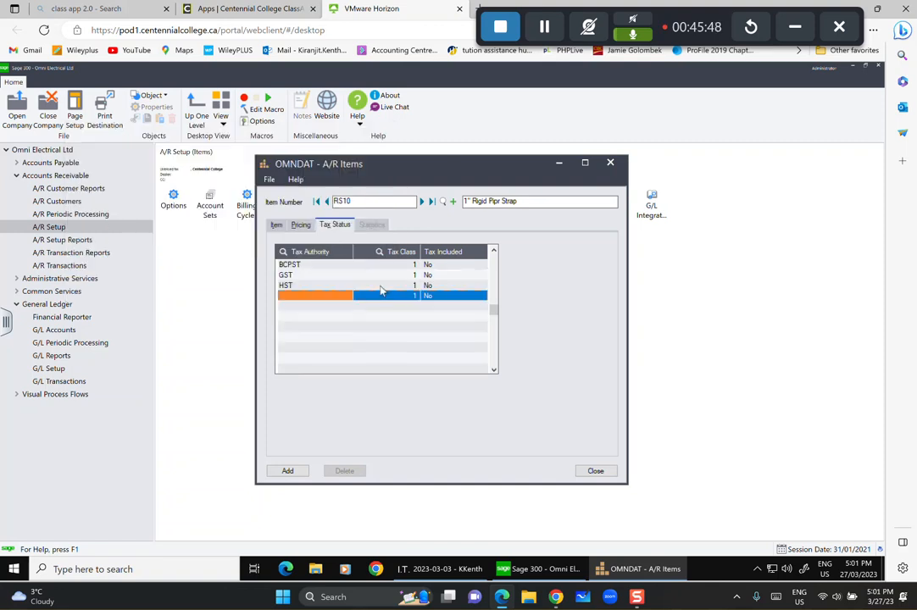
click(322, 296)
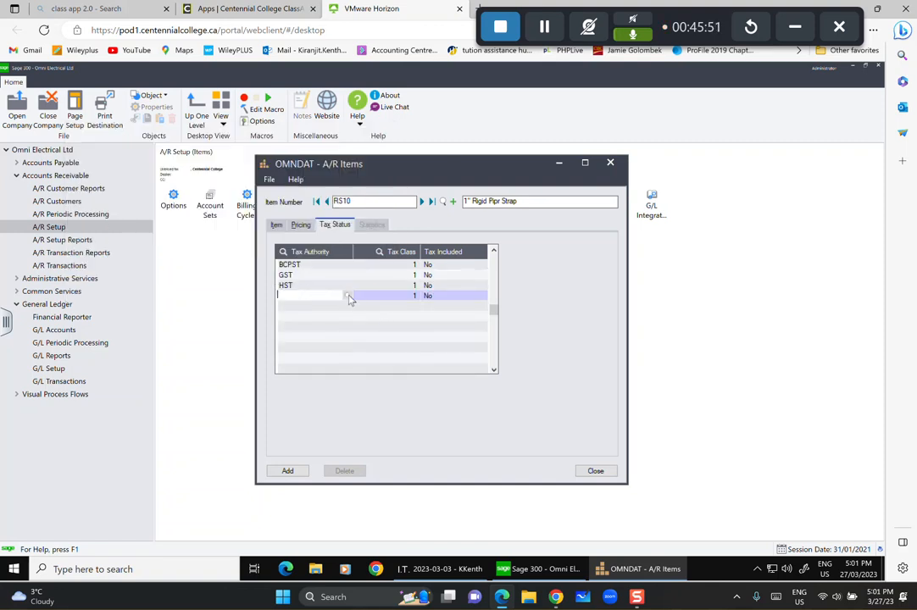
click(348, 296)
scroll(195, 255, down, 1)
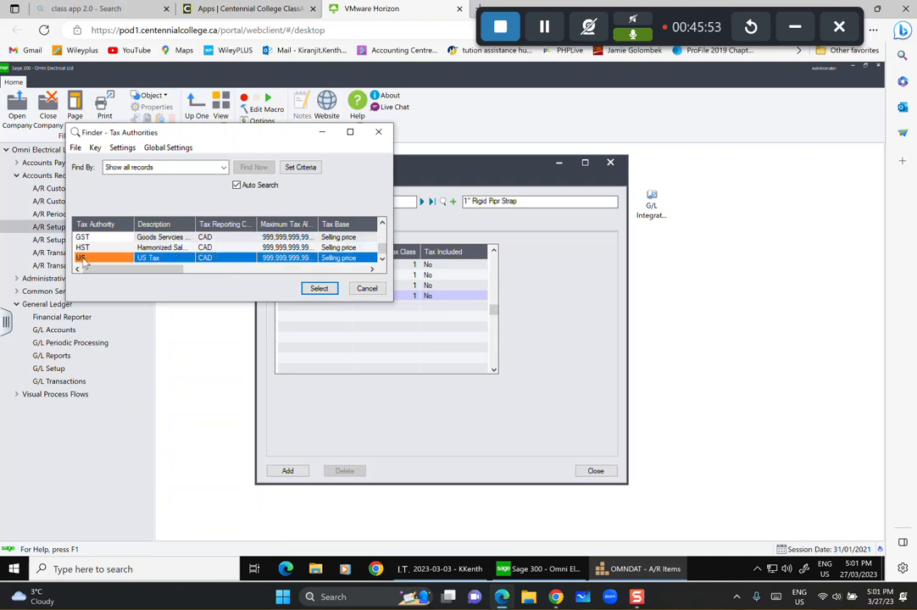
click(319, 288)
key(Tab)
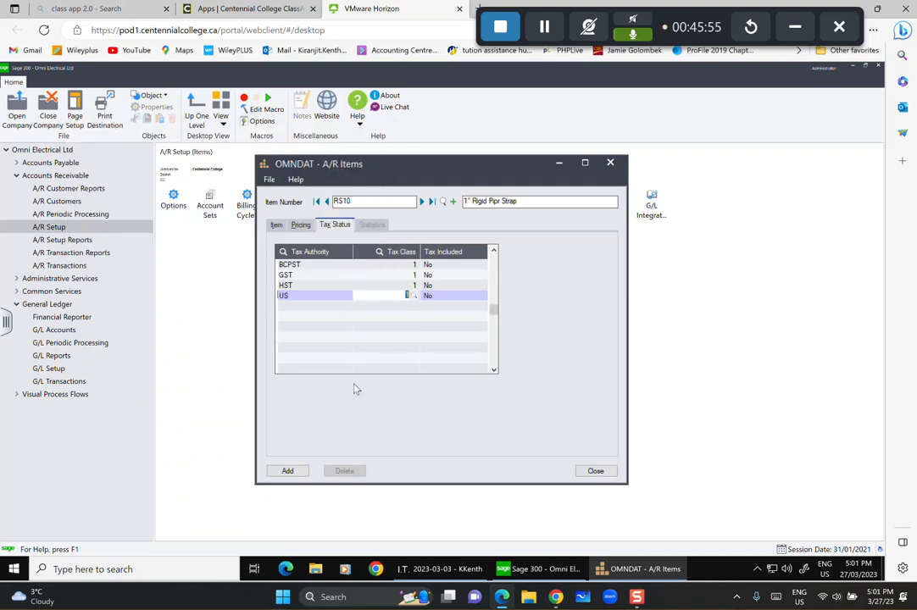
click(288, 471)
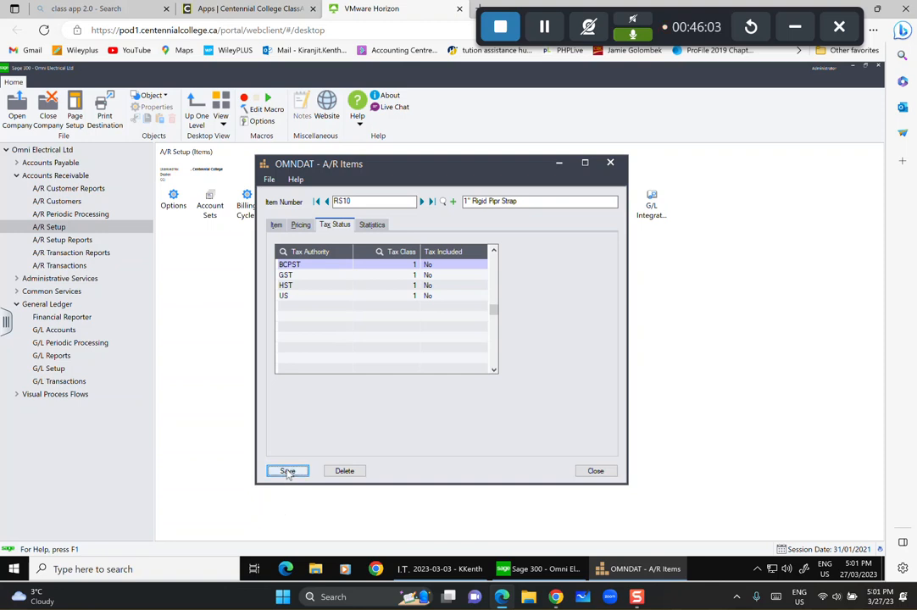
click(454, 202)
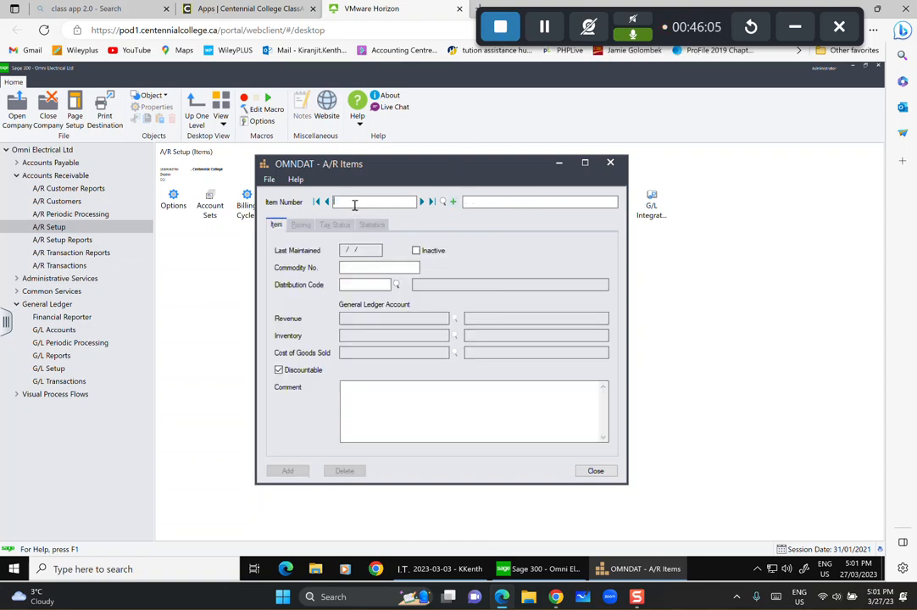
Enter item 1070, described as 1/2" Light Fixture, with distribution code ELEC.
text(1070)
key(Tab)
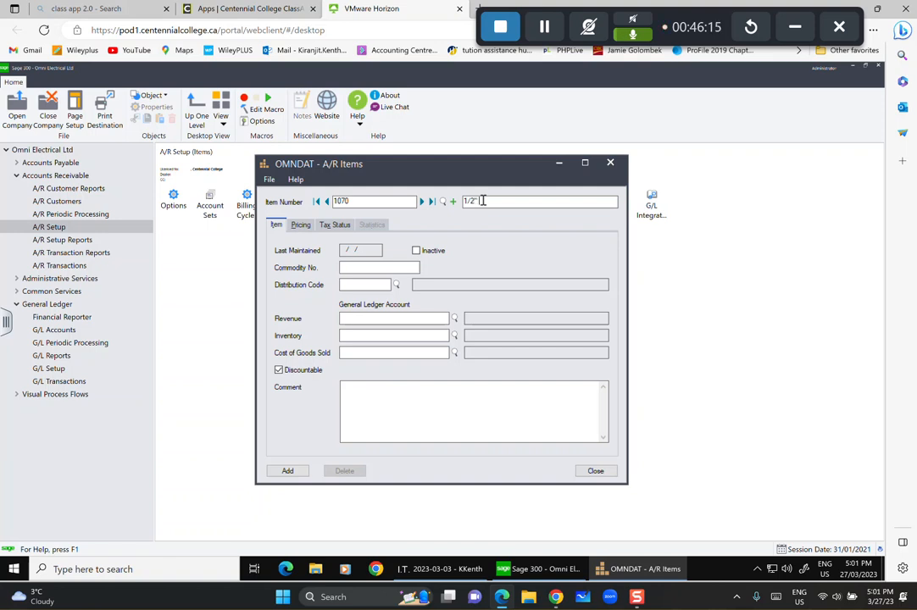
text(1/2" Lo)
key(Tab)
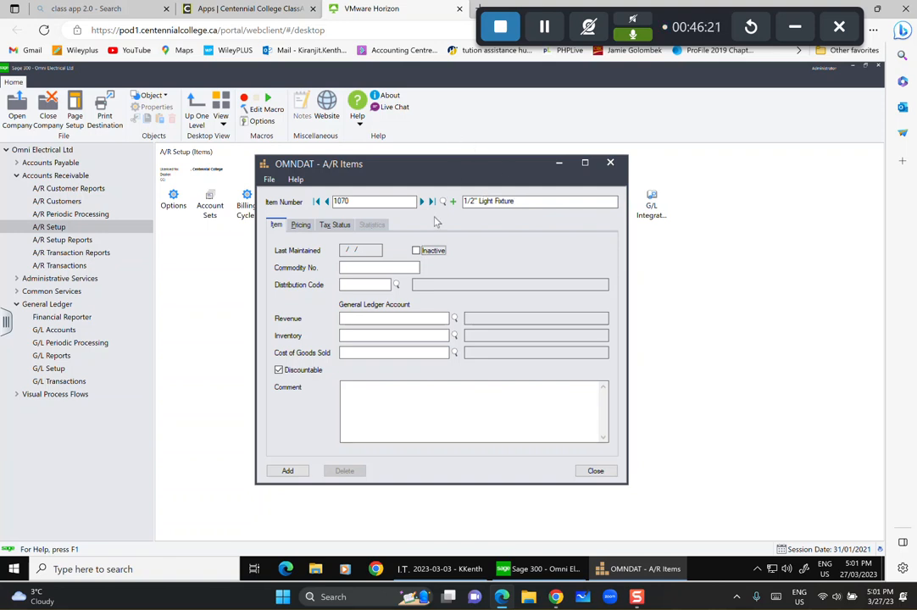
click(396, 285)
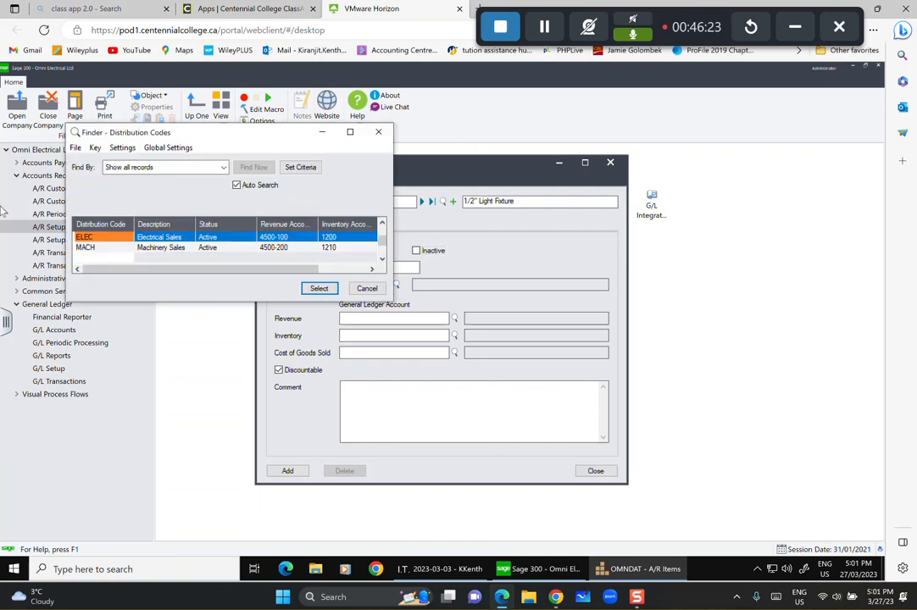
click(319, 288)
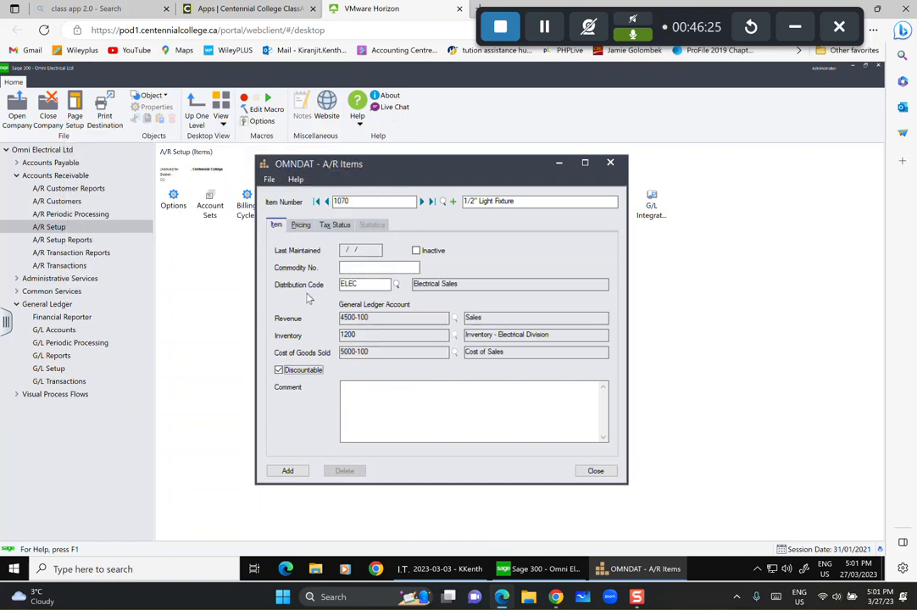
Set the item's pricing unit of measure to EACH.
click(301, 226)
click(314, 266)
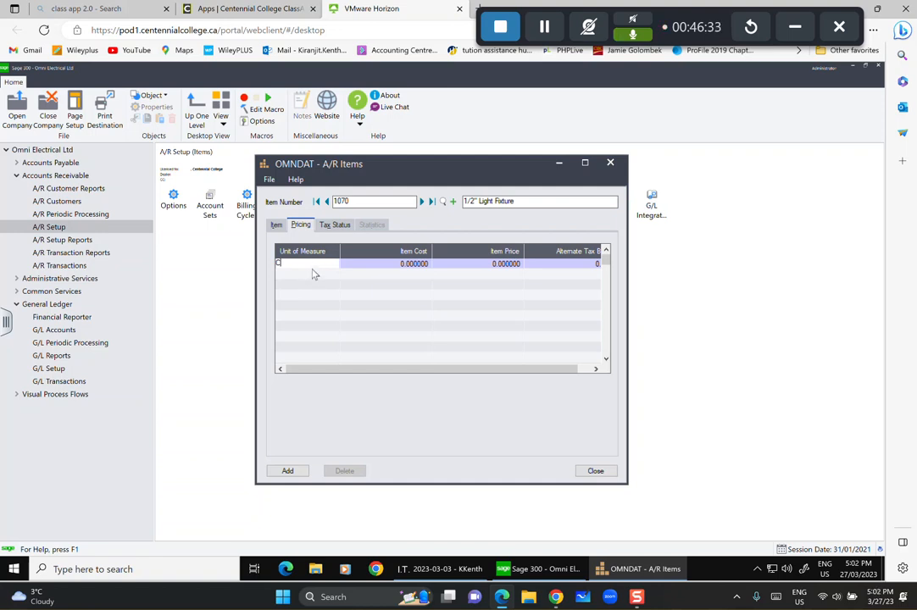
double_click(313, 269)
text(EACH)
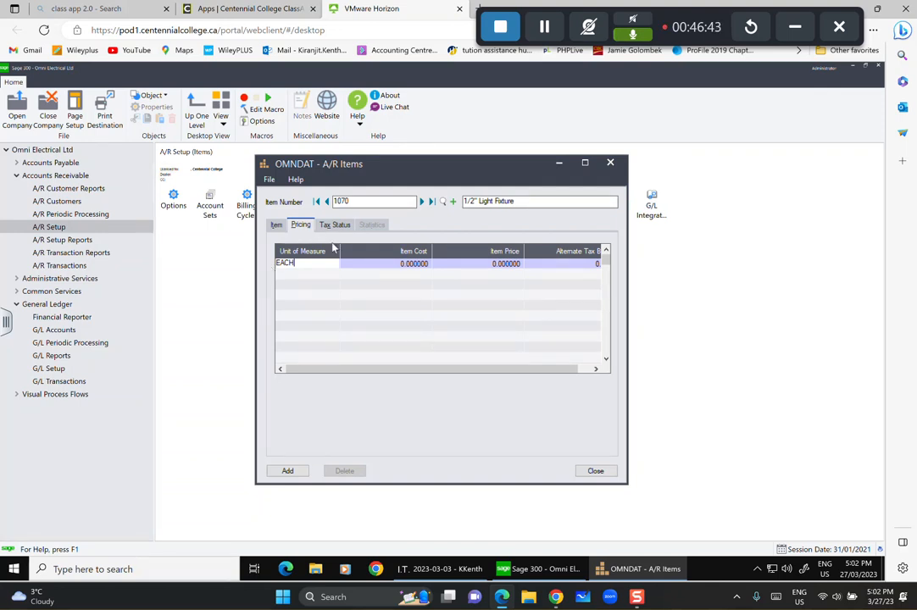
Price item 1070 per EACH at an item cost of 9 and an item price of 15.
key(Tab)
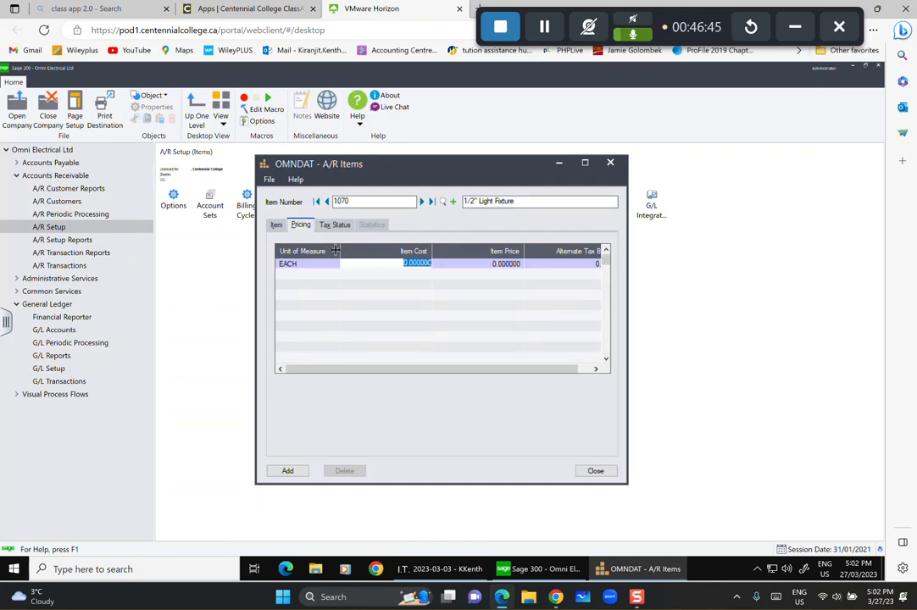
text(9)
key(Tab)
text(1)
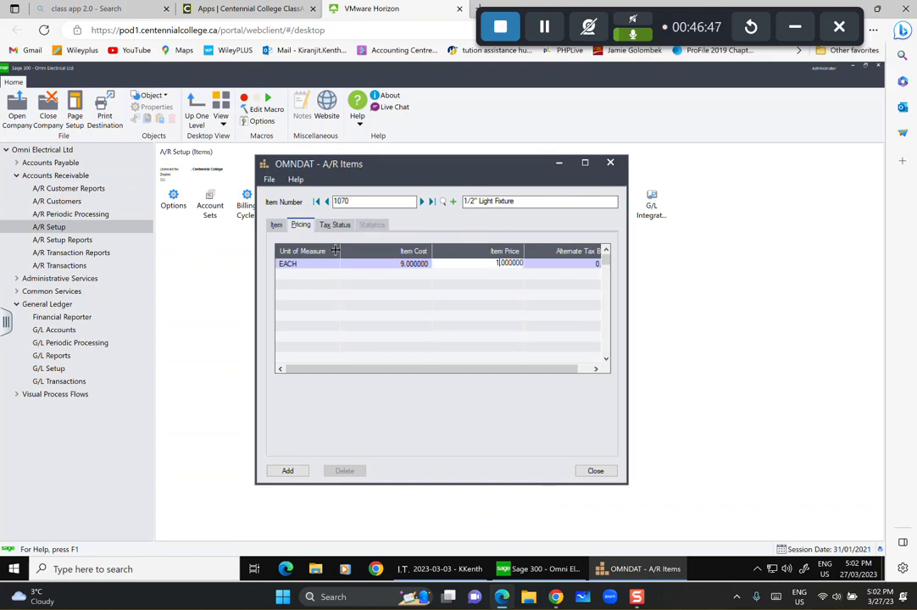
text(5)
key(Tab)
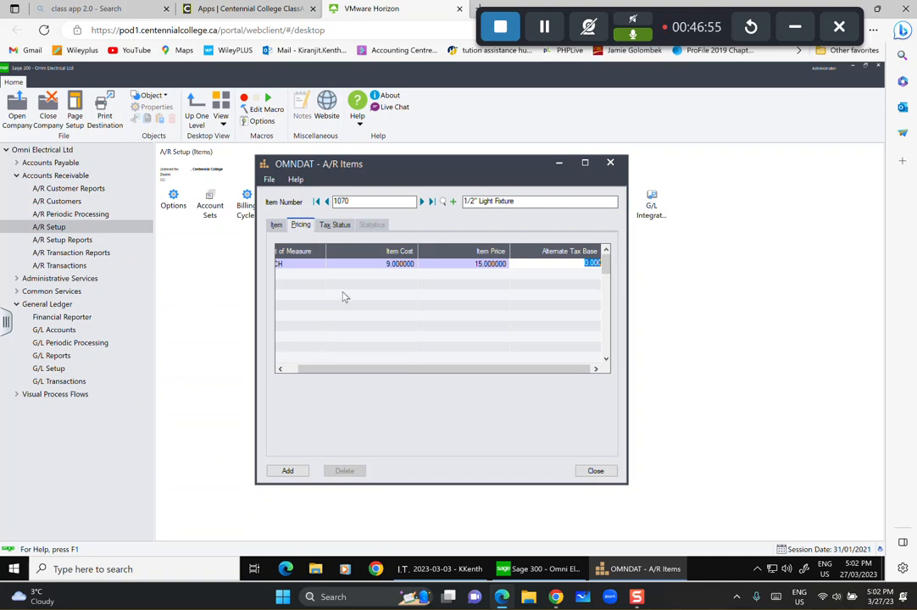
click(322, 225)
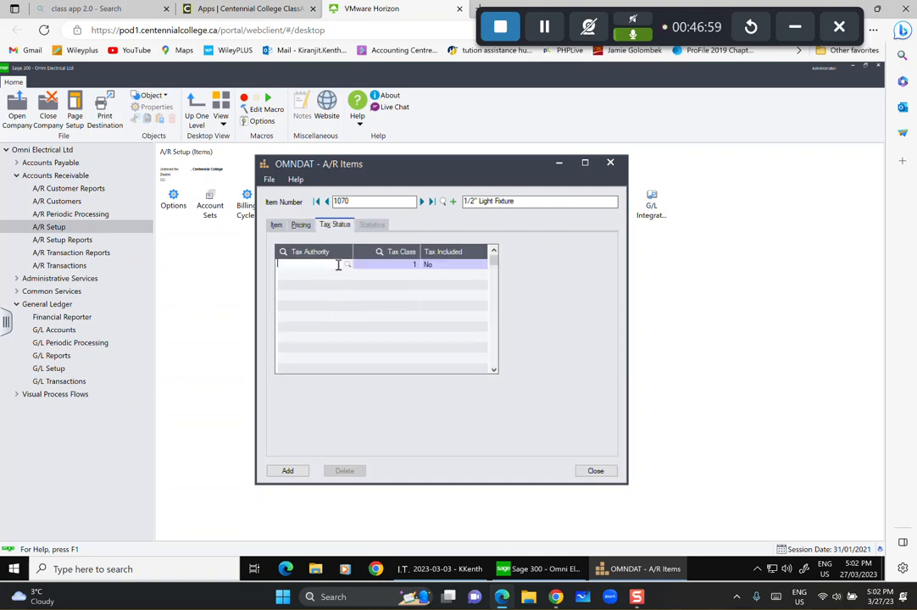
Assign BCPST as item 1070's first tax authority and insert a fresh row.
click(347, 267)
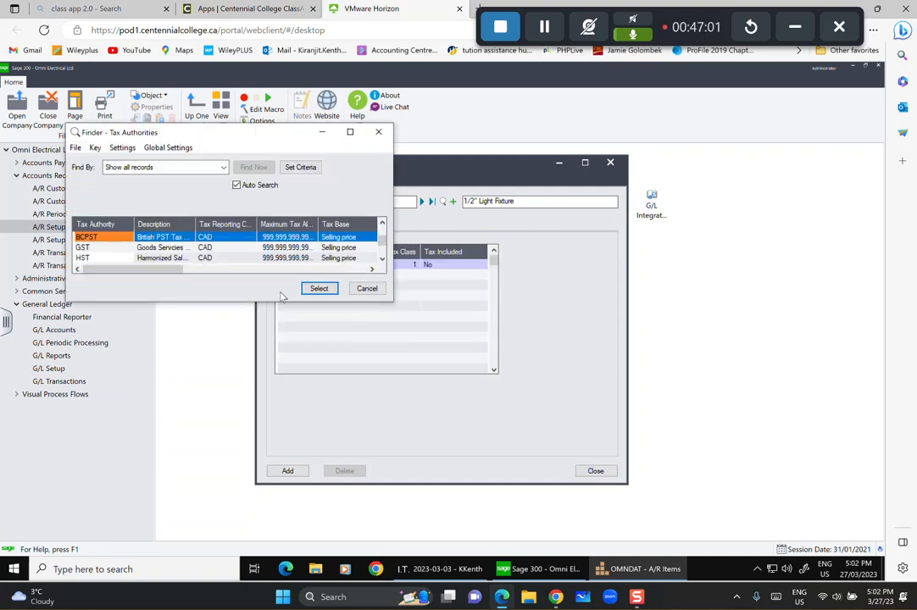
click(319, 288)
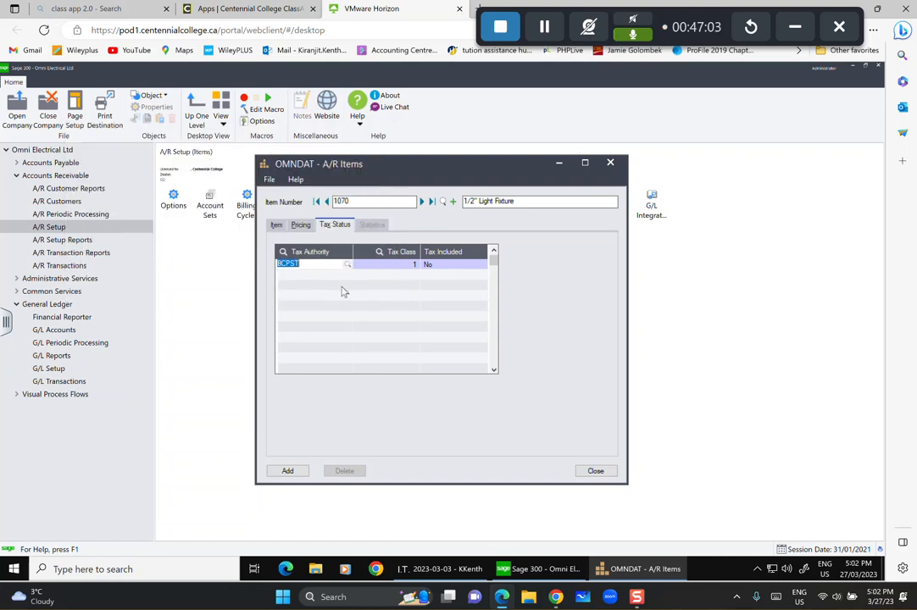
key(Tab)
key(Tab)
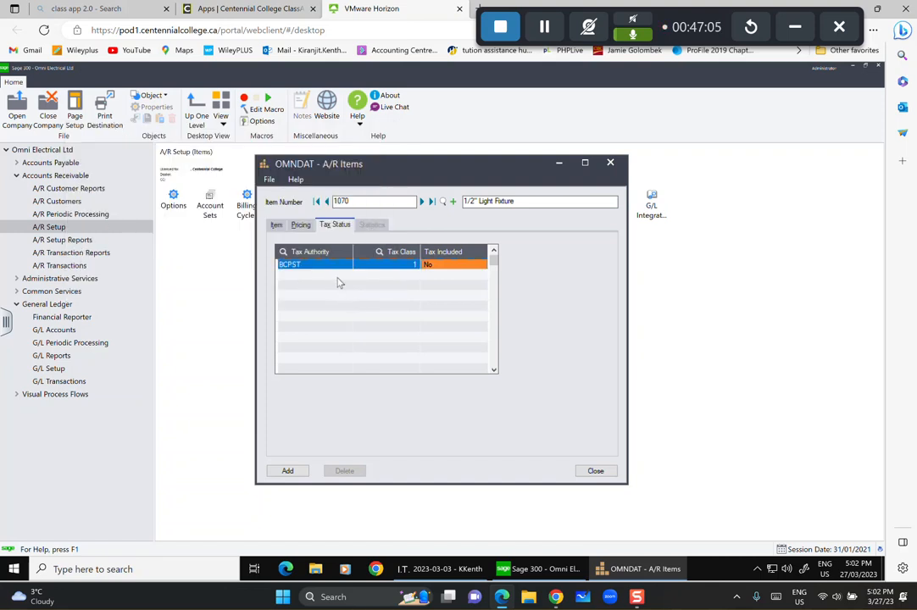
click(339, 273)
key(Tab)
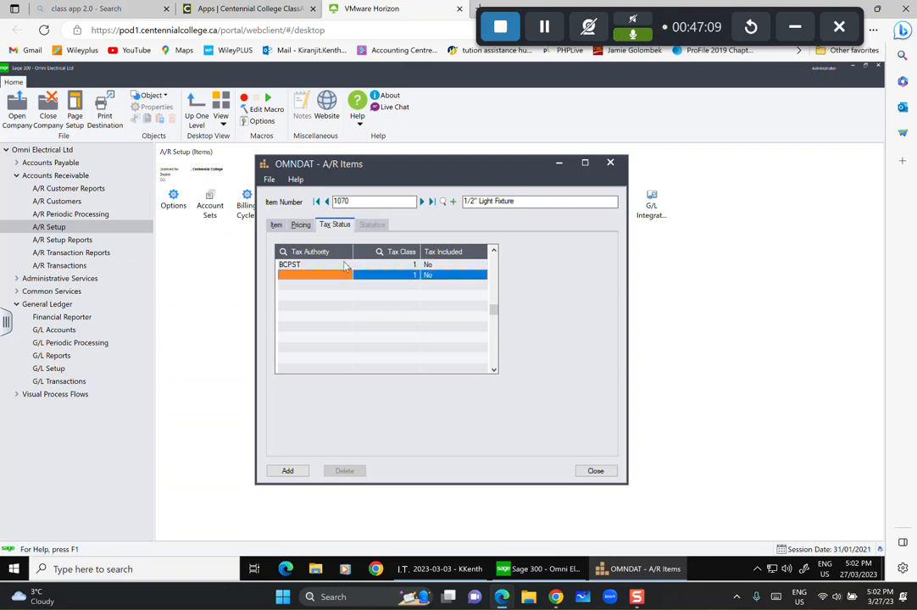
click(344, 267)
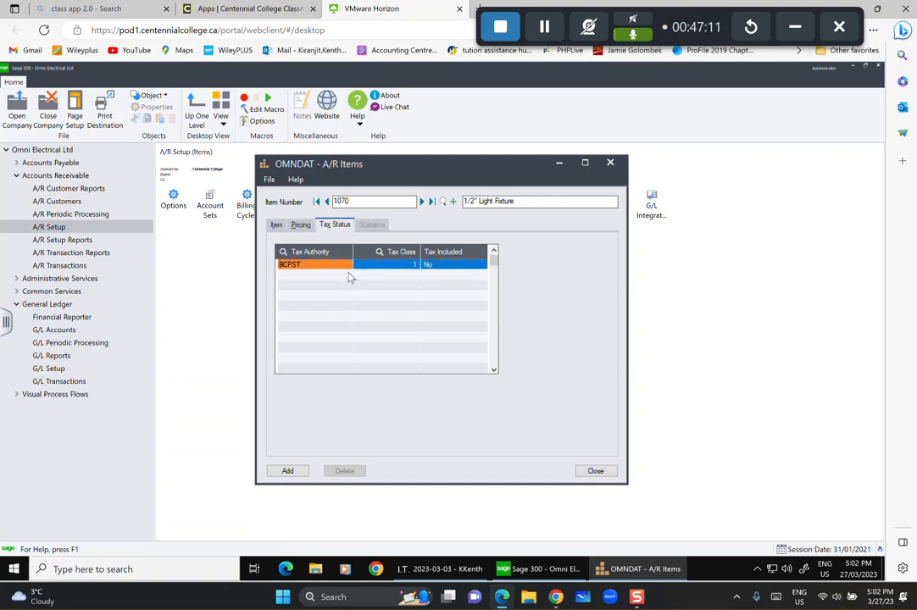
key(Tab)
key(Tab)
key(Tab)
key(Tab)
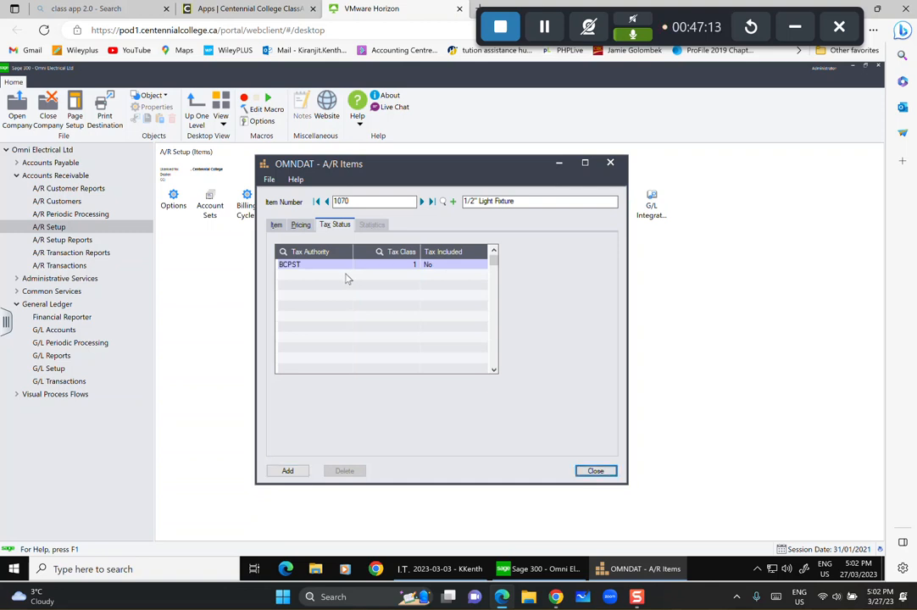
click(353, 269)
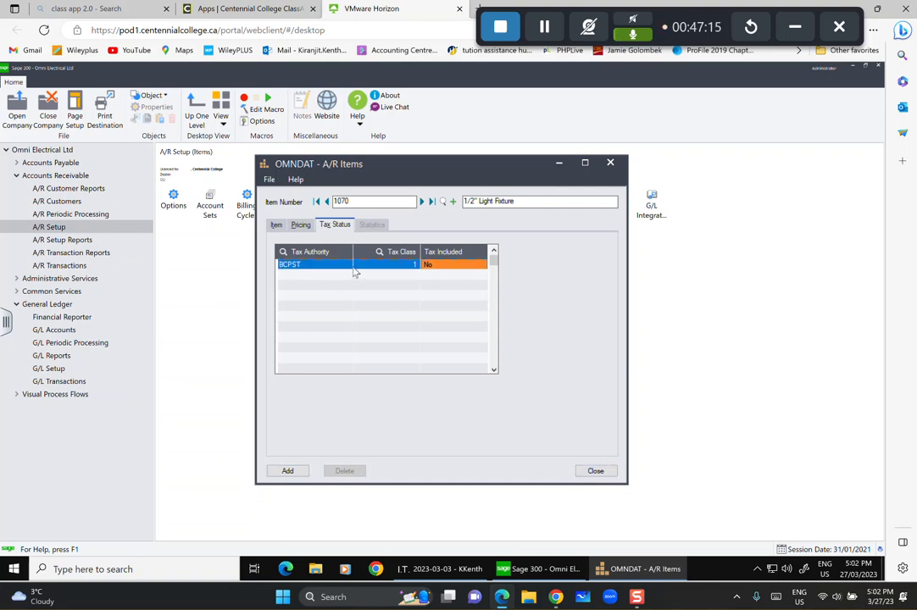
key(Insert)
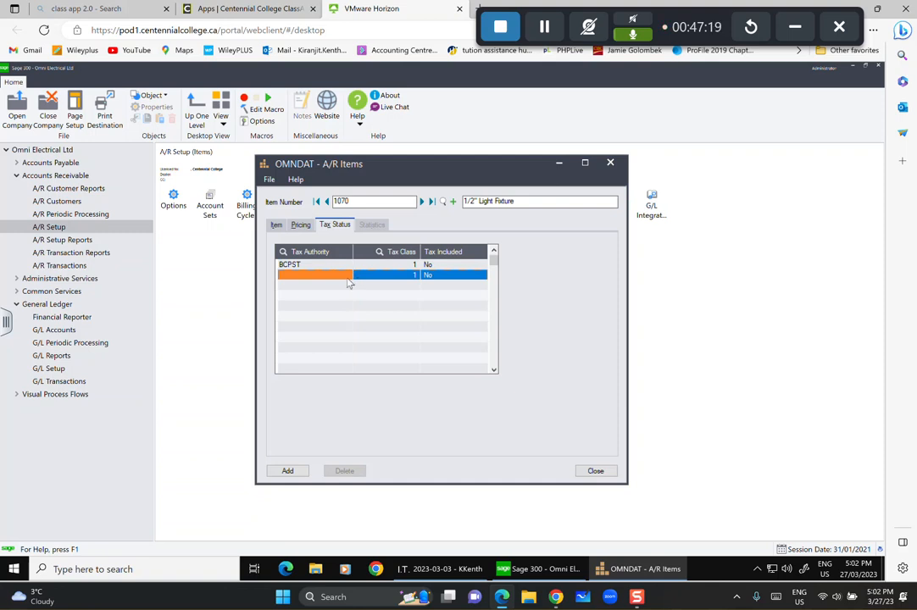
Add GST and HST as item 1070's second and third tax authorities.
click(349, 276)
click(348, 274)
click(161, 246)
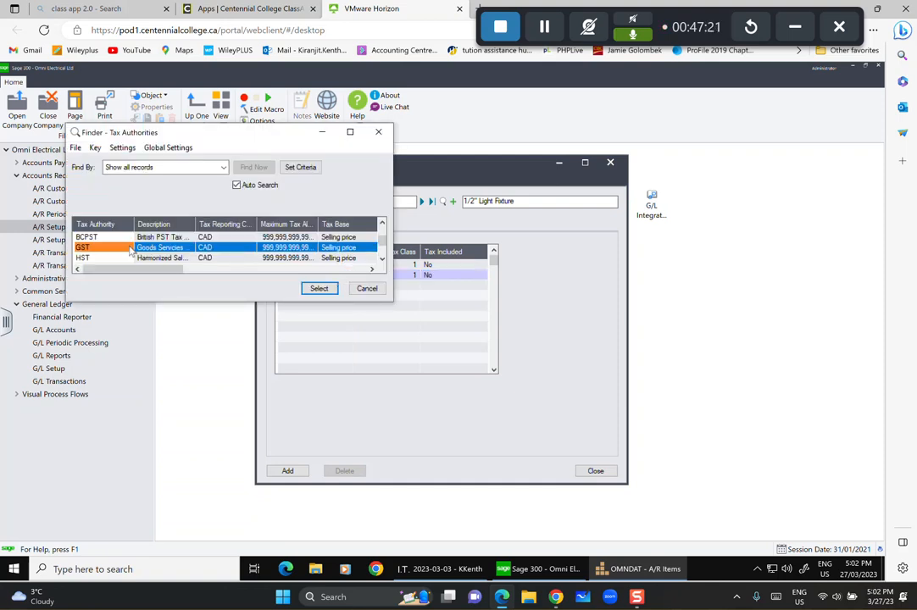
click(318, 288)
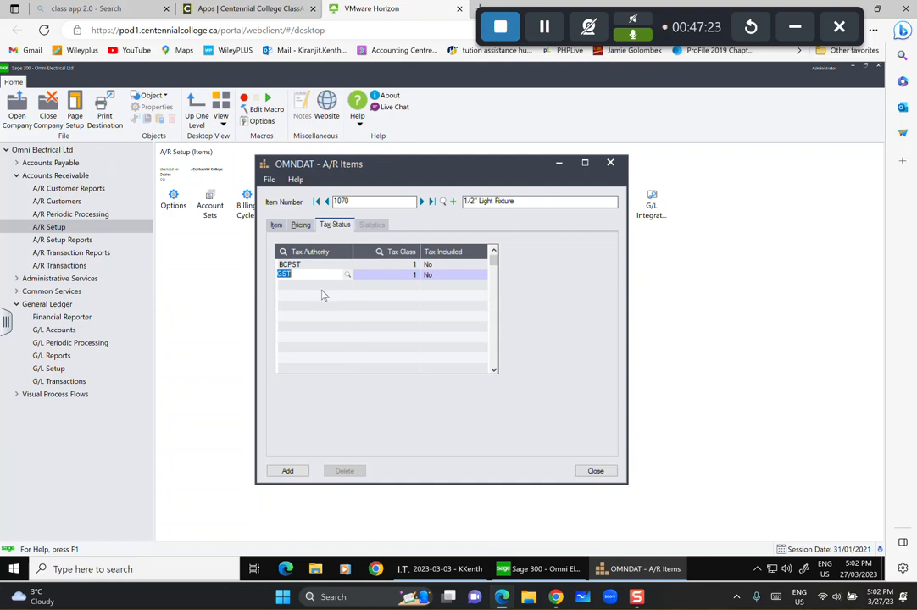
key(Tab)
key(Tab)
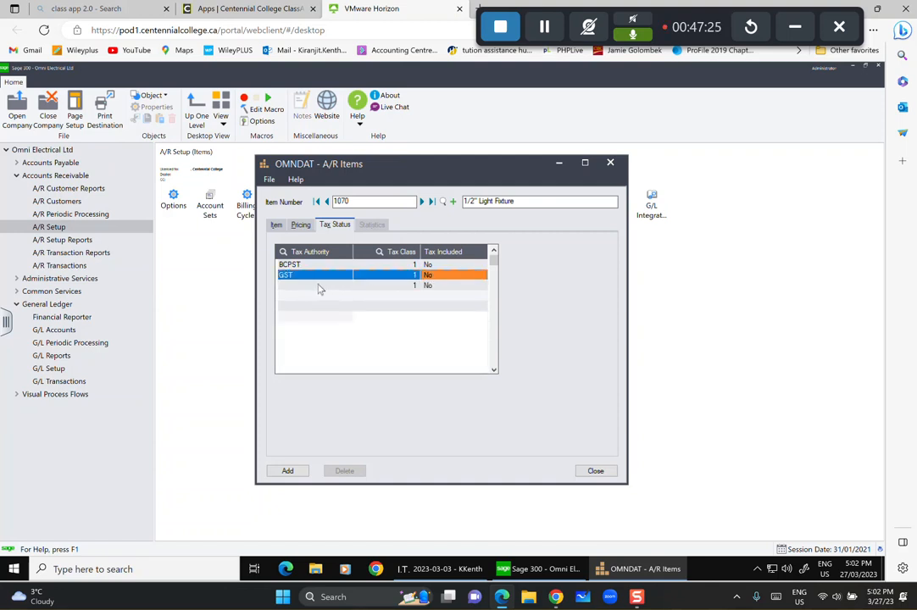
click(307, 284)
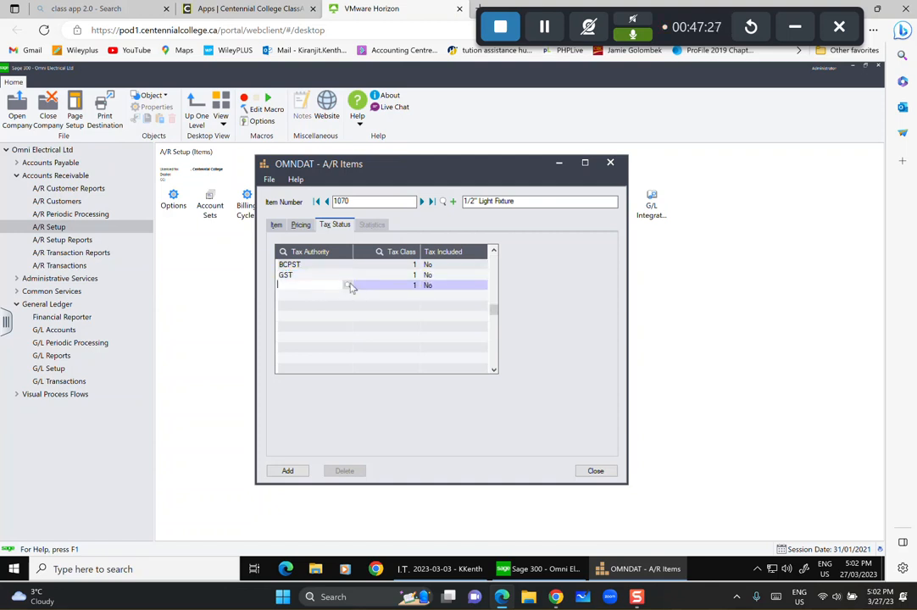
click(348, 286)
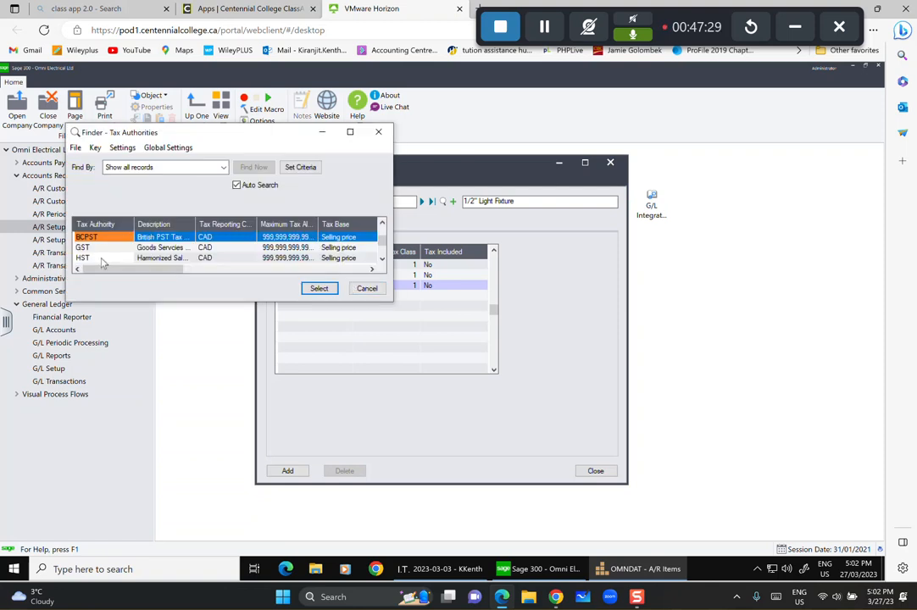
click(100, 258)
click(317, 288)
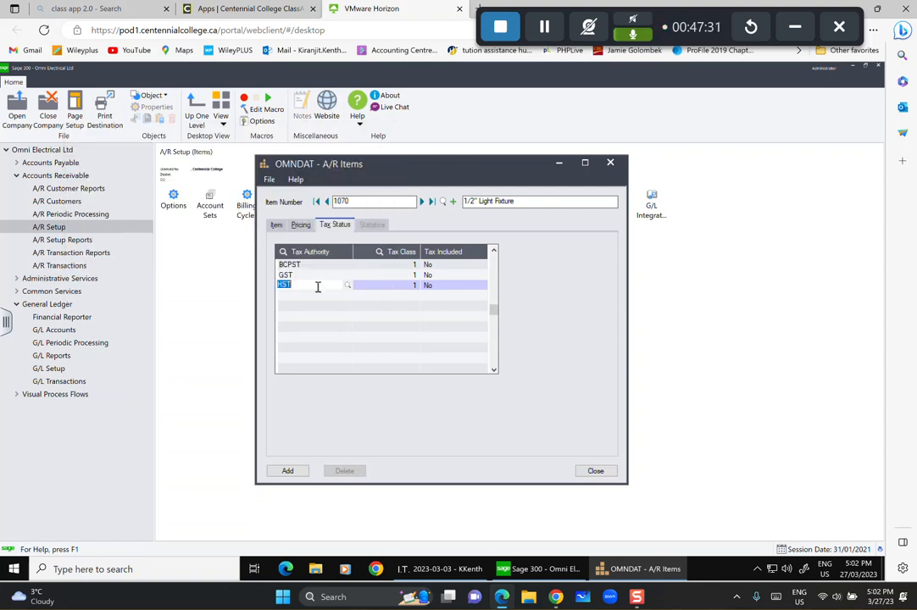
Add US as the fourth tax authority, save item 1070, and start a blank item.
click(319, 295)
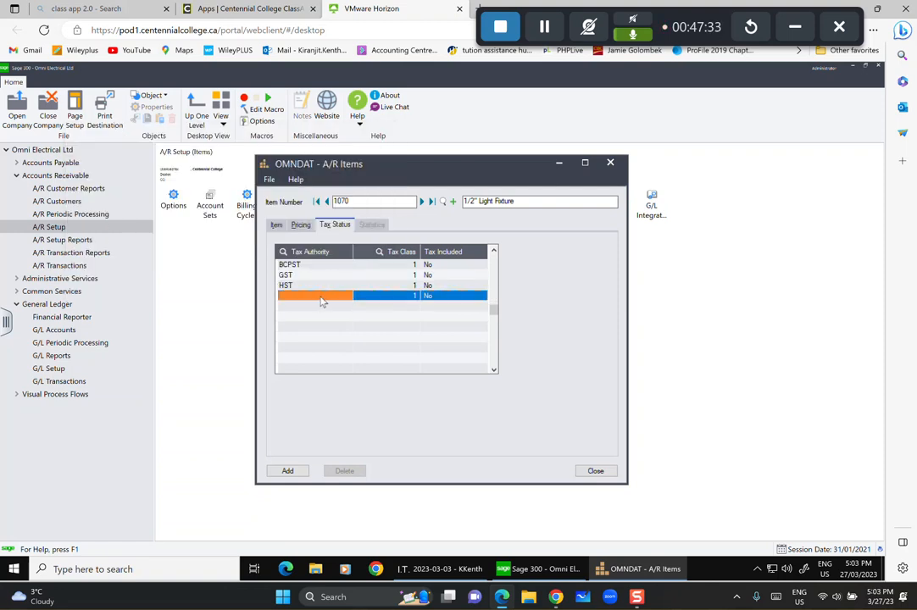
click(348, 296)
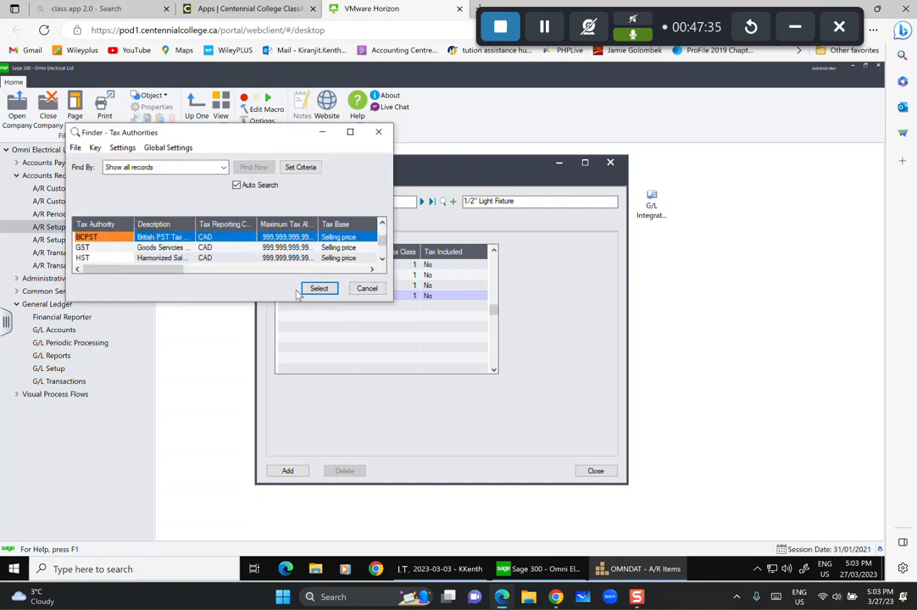
click(160, 255)
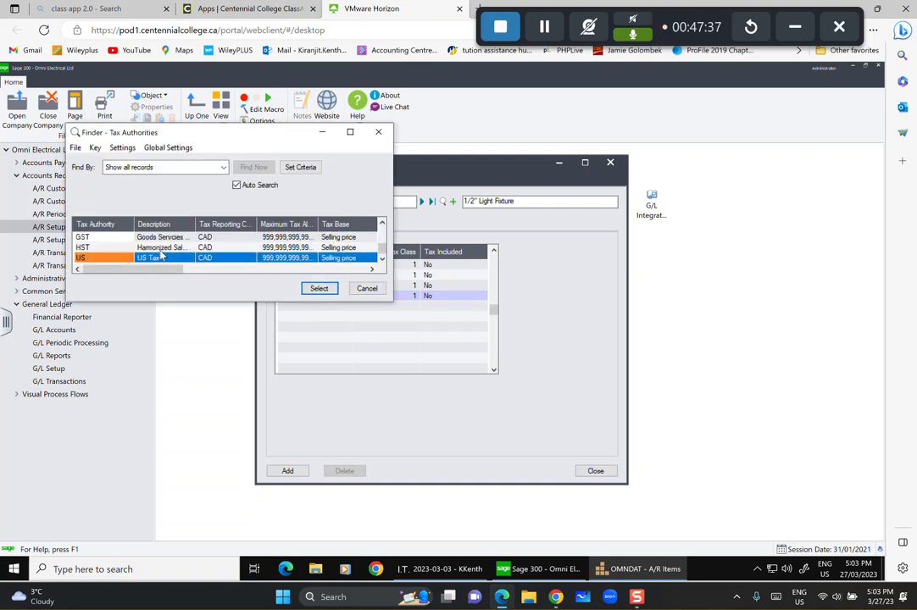
click(318, 288)
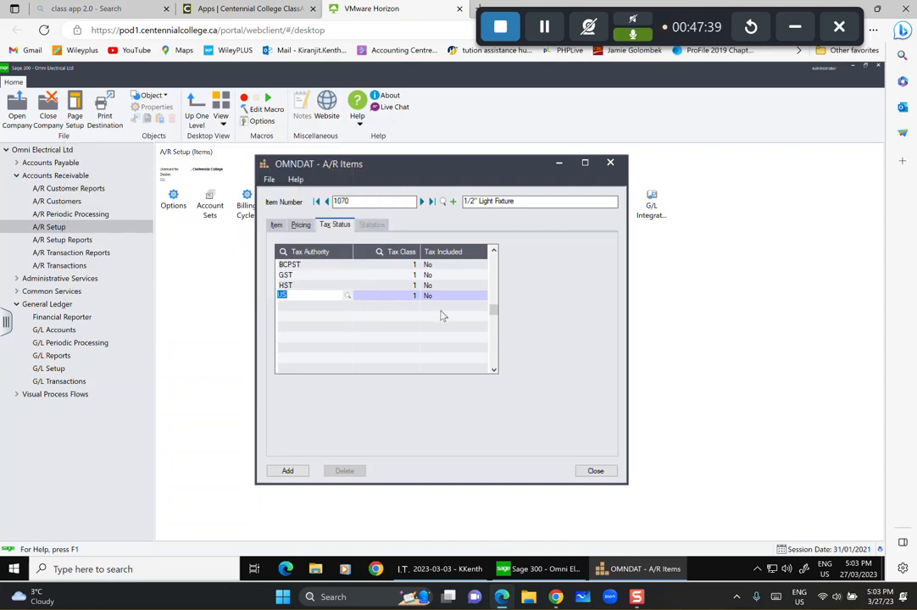
click(288, 471)
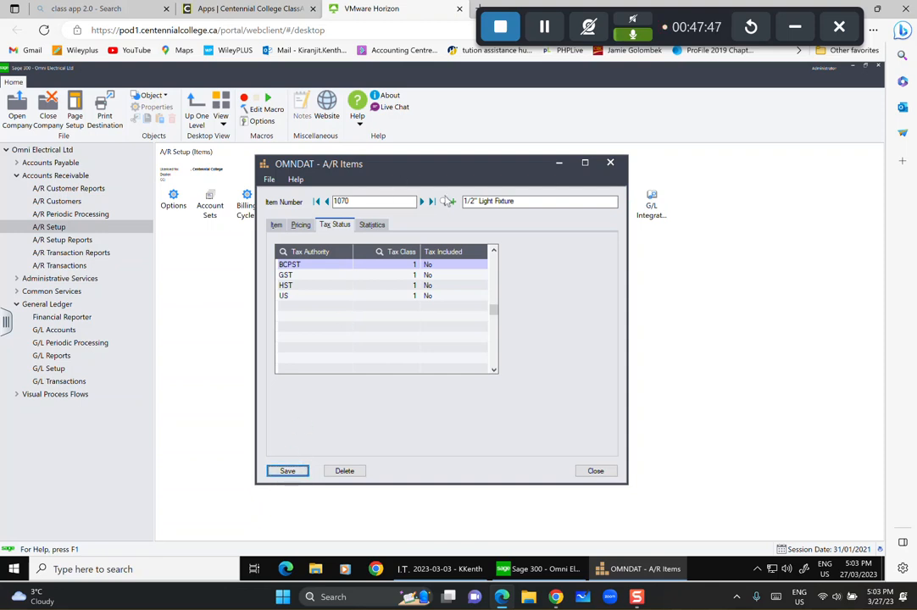
click(452, 202)
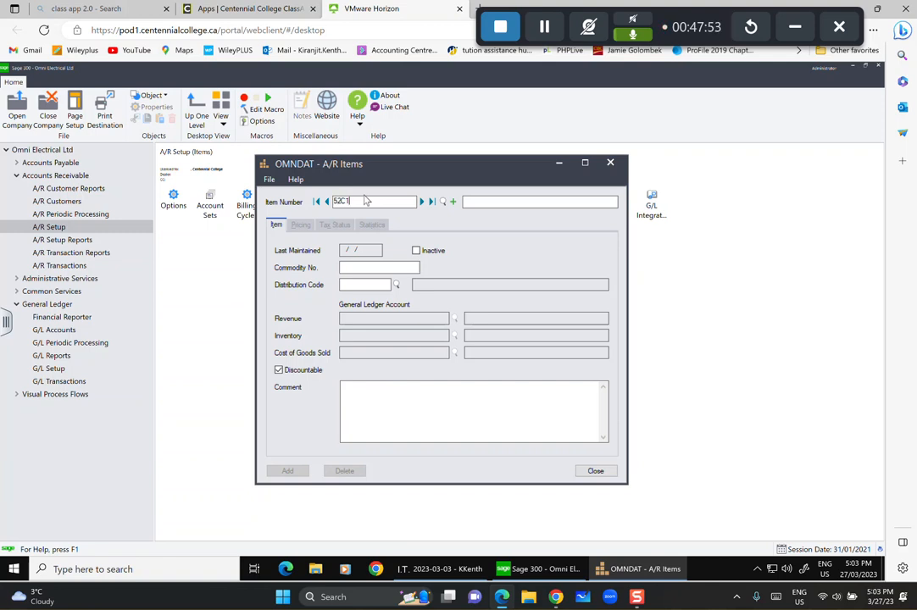
Describe item 52C1 as 4" Square Cover with distribution code ELEC.
click(480, 201)
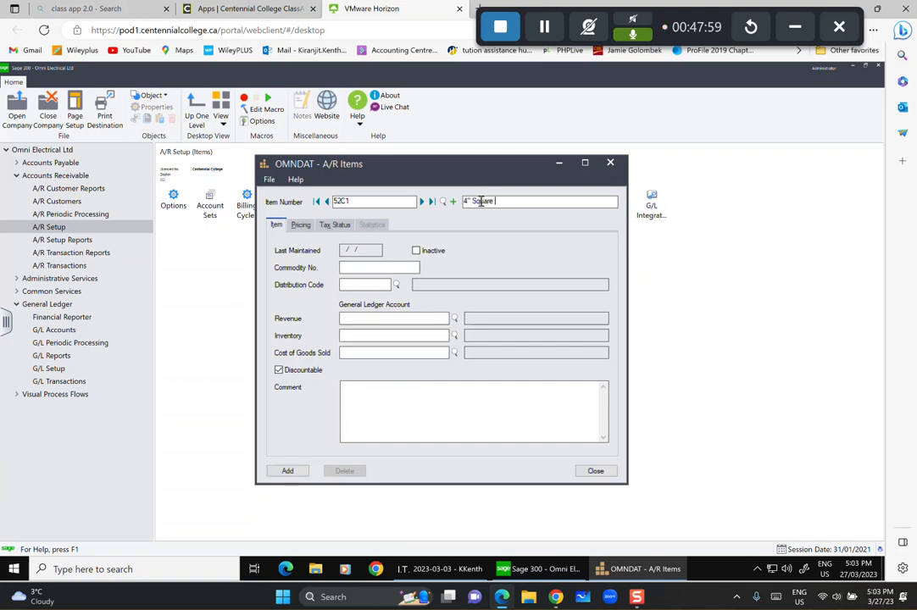
text(4" Square Cover)
click(395, 285)
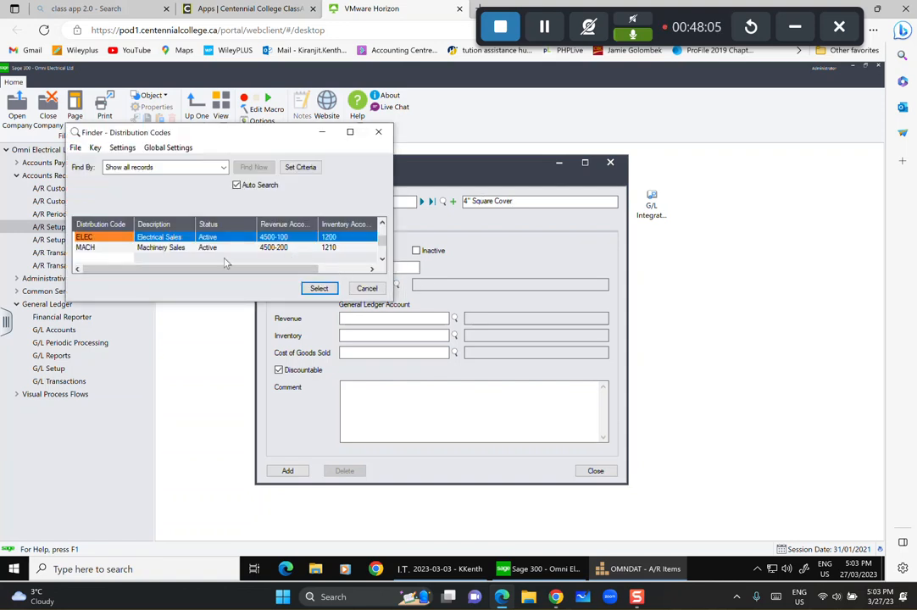
click(318, 288)
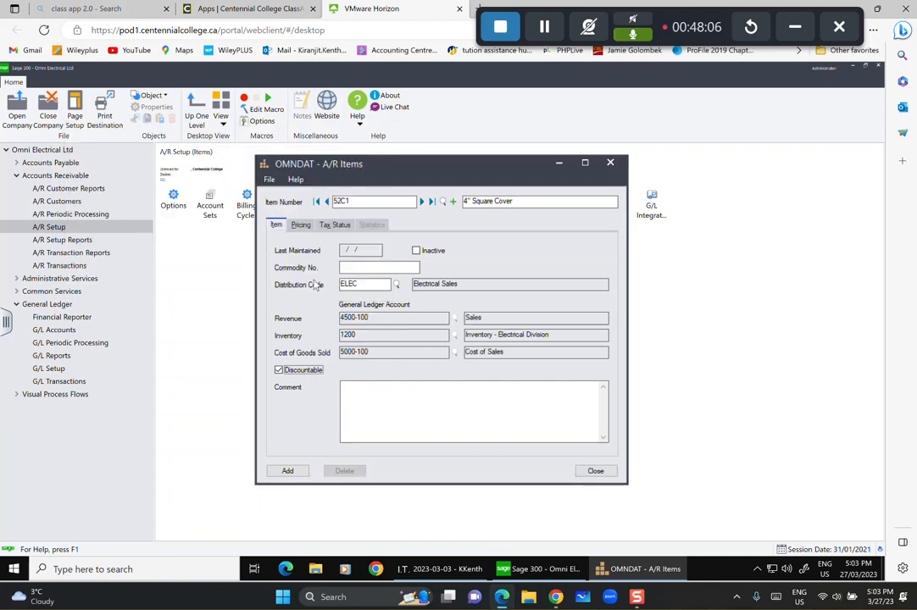
Add a pricing line for unit C with item cost 62 and item price 98.
click(303, 225)
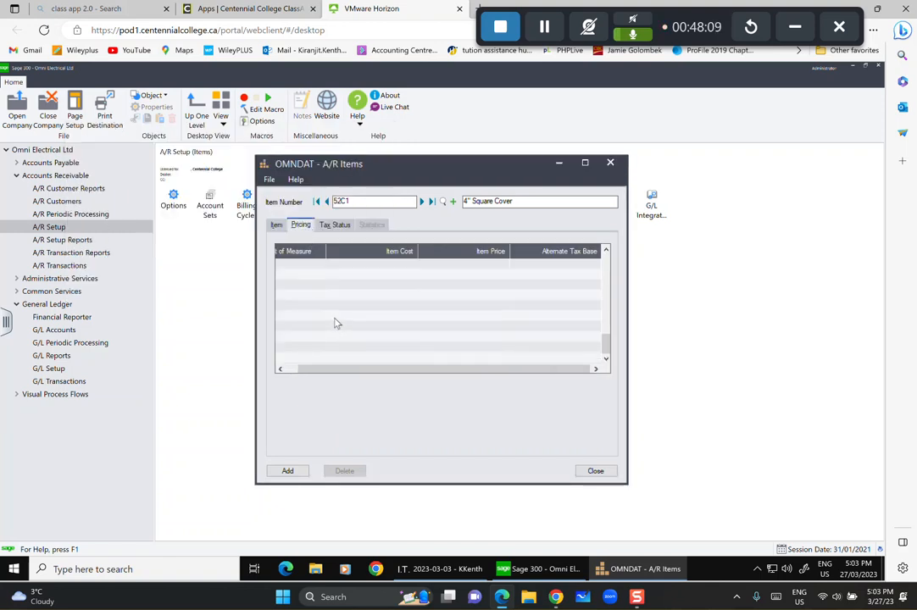
click(310, 266)
click(310, 268)
text(C)
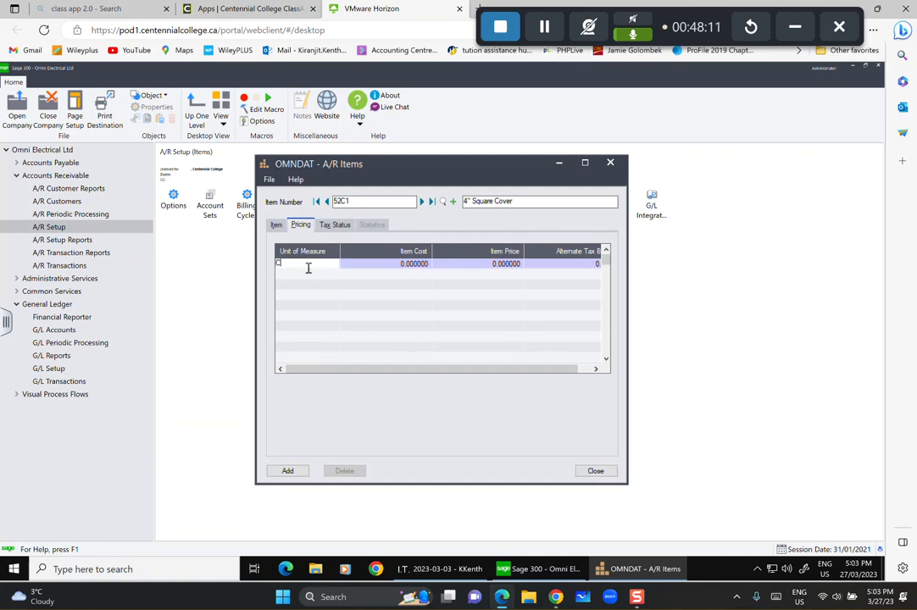
key(Tab)
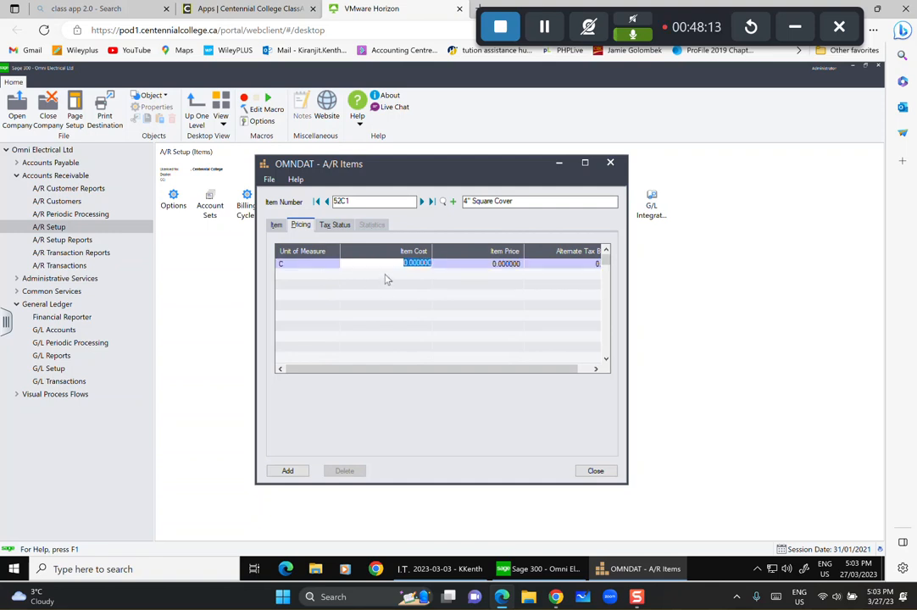
text(62)
key(Tab)
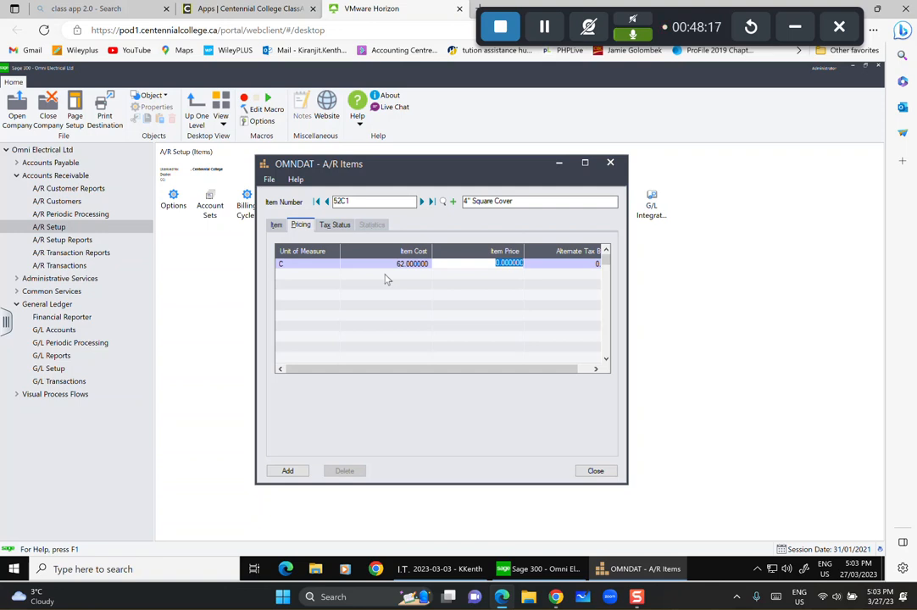
text(98)
Assign BCPST and GST as item 52C1's first two tax authorities.
click(335, 224)
click(326, 265)
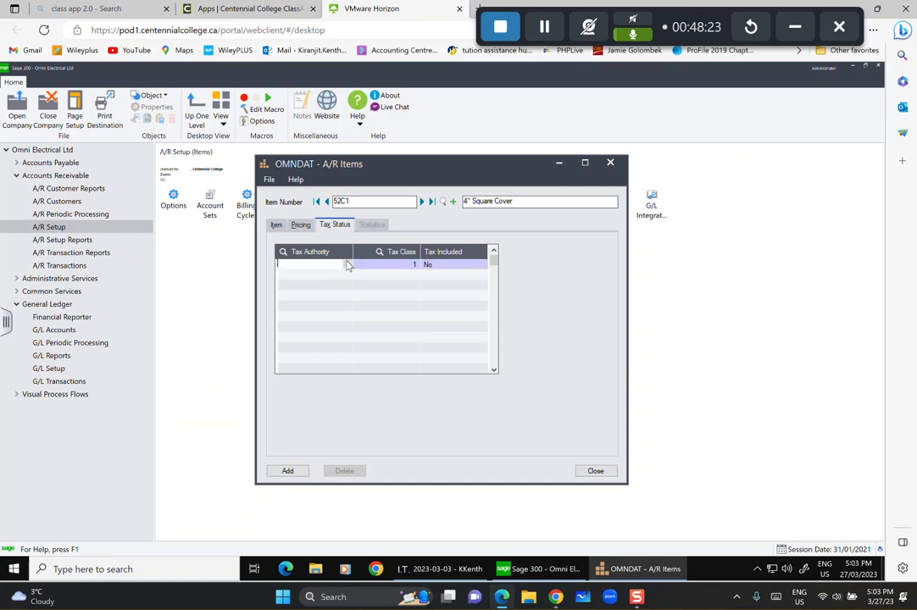
click(347, 264)
click(319, 289)
click(330, 293)
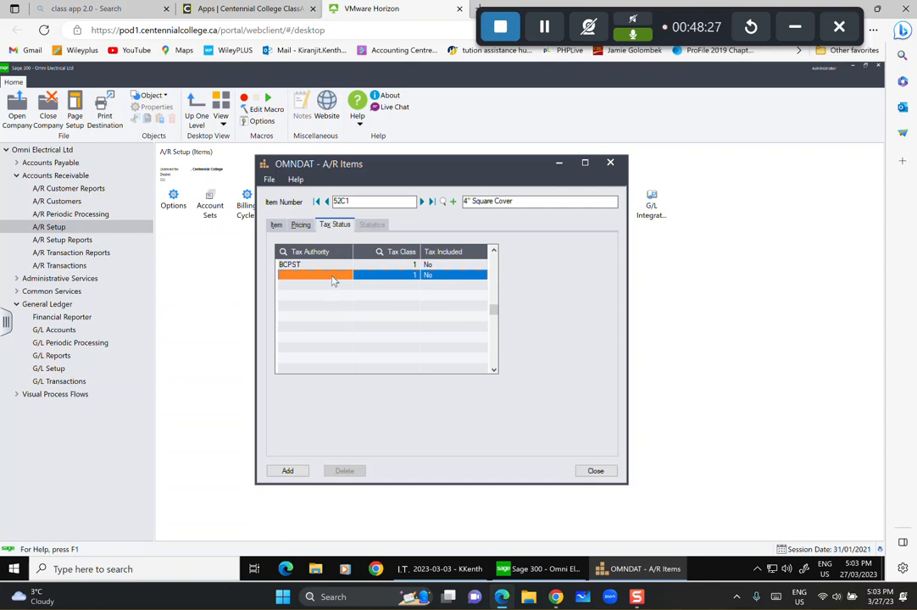
click(330, 273)
click(346, 274)
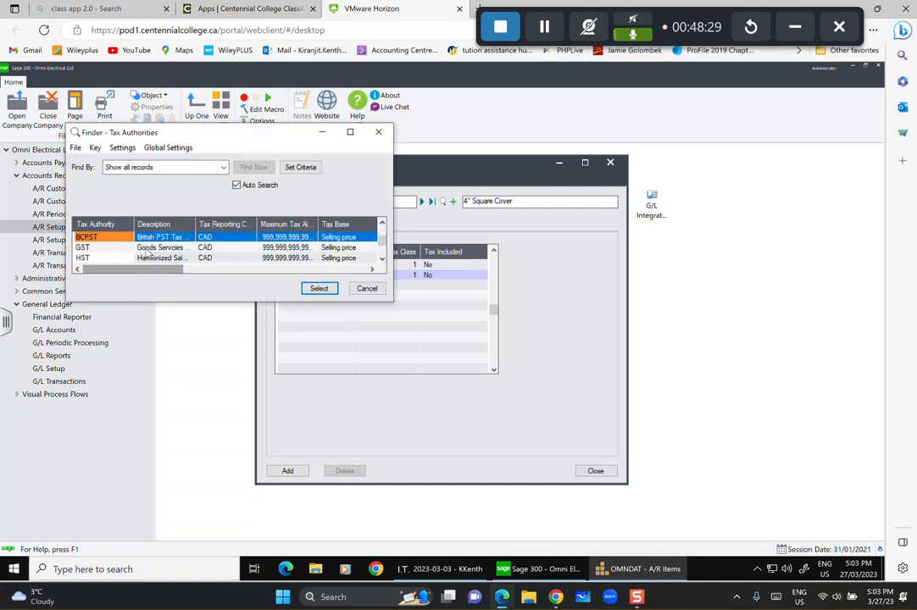
click(330, 246)
click(318, 289)
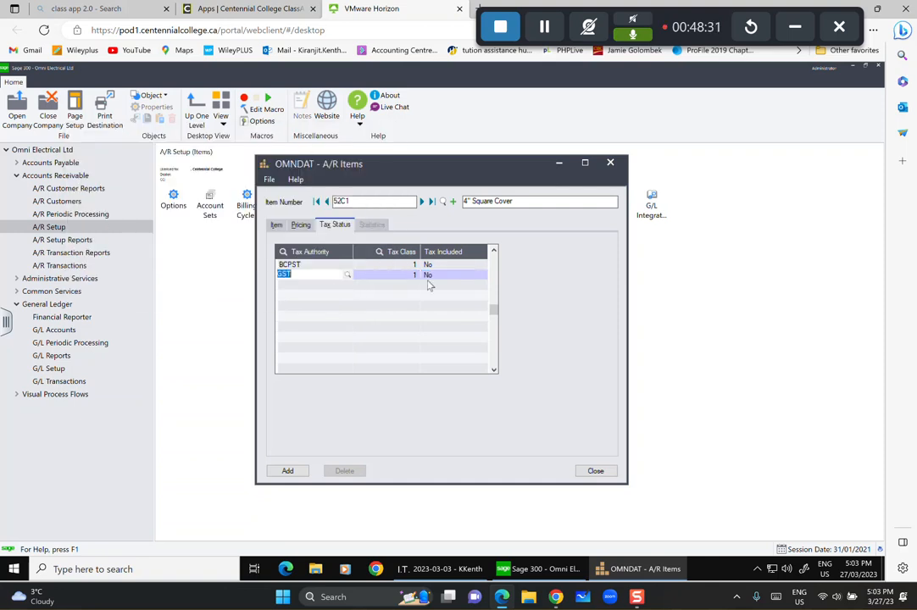
Add HST as item 52C1's third tax authority.
click(348, 298)
click(330, 286)
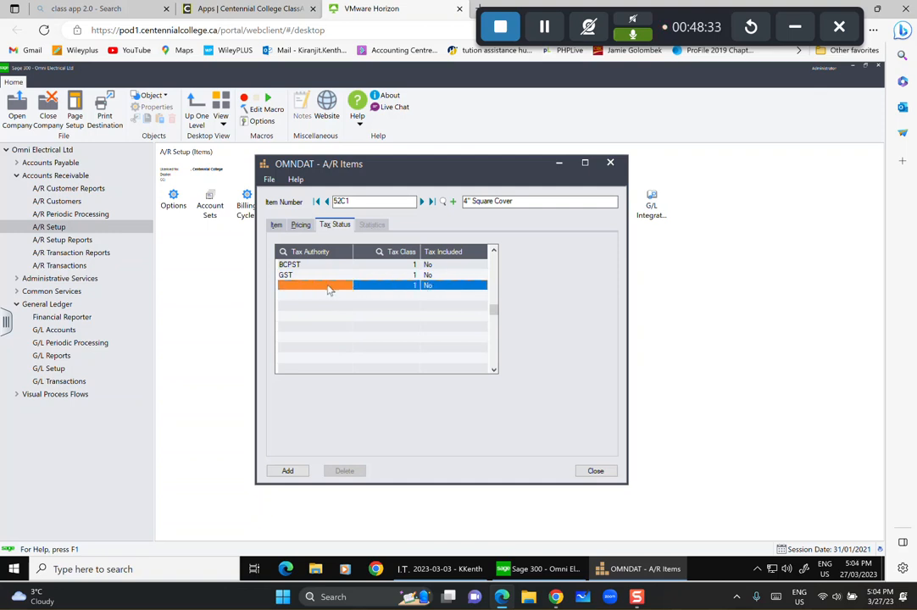
click(334, 286)
click(346, 287)
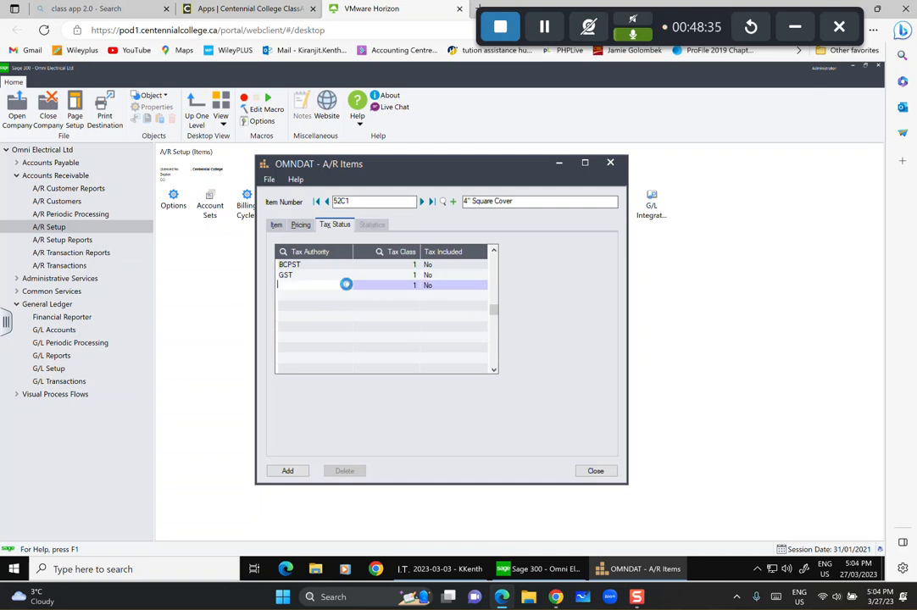
click(94, 259)
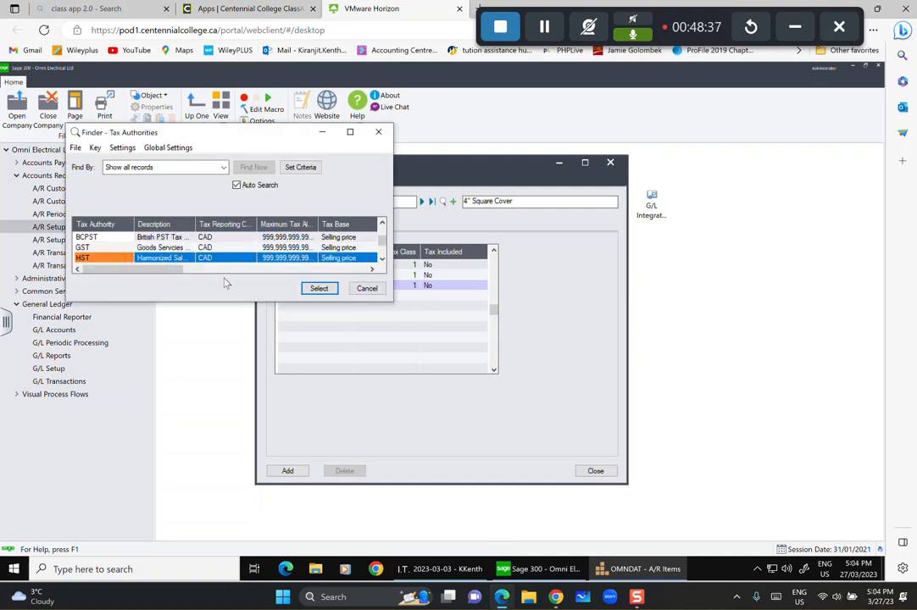
click(319, 288)
Add US as the fourth tax authority, save item 52C1, and start a blank item.
click(364, 297)
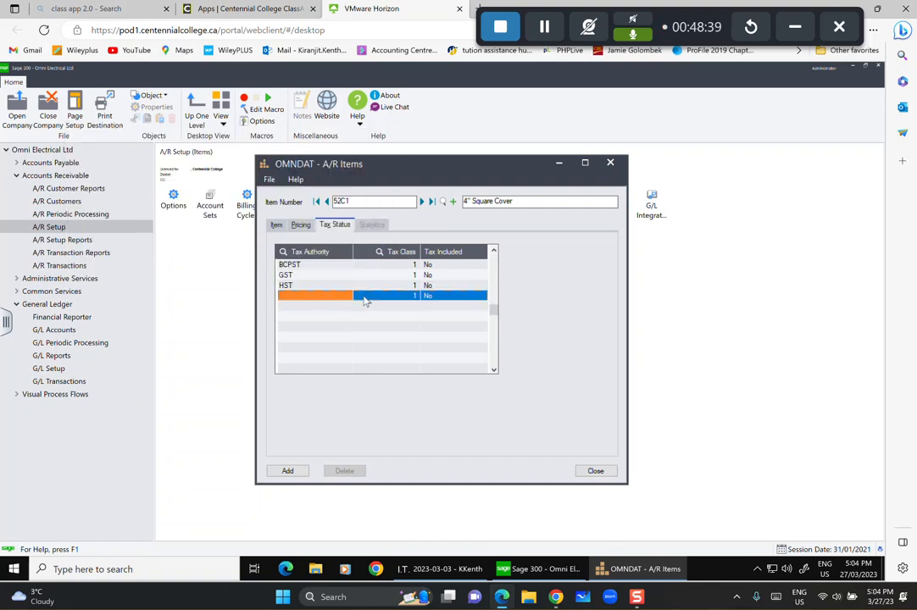
click(333, 296)
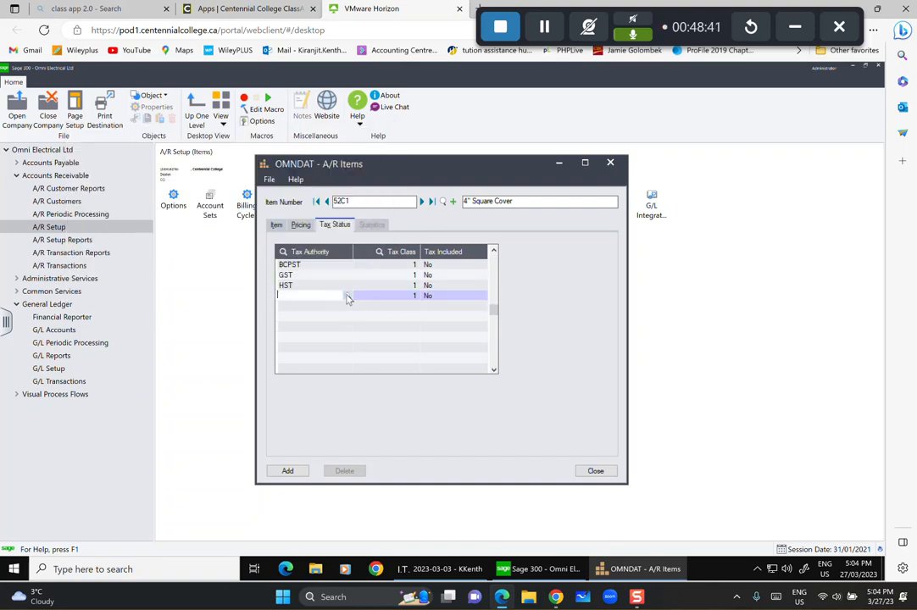
click(349, 296)
scroll(143, 254, down, 3)
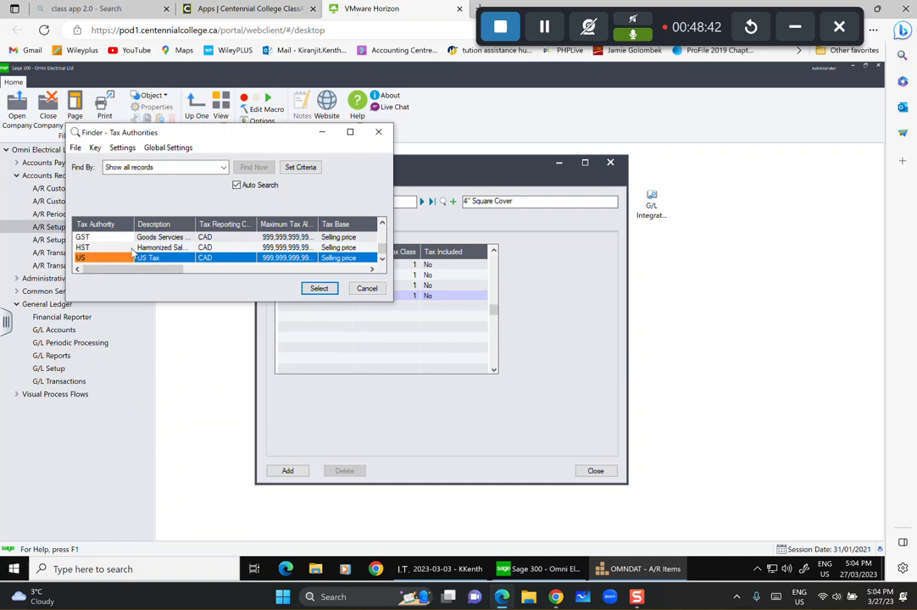
click(319, 288)
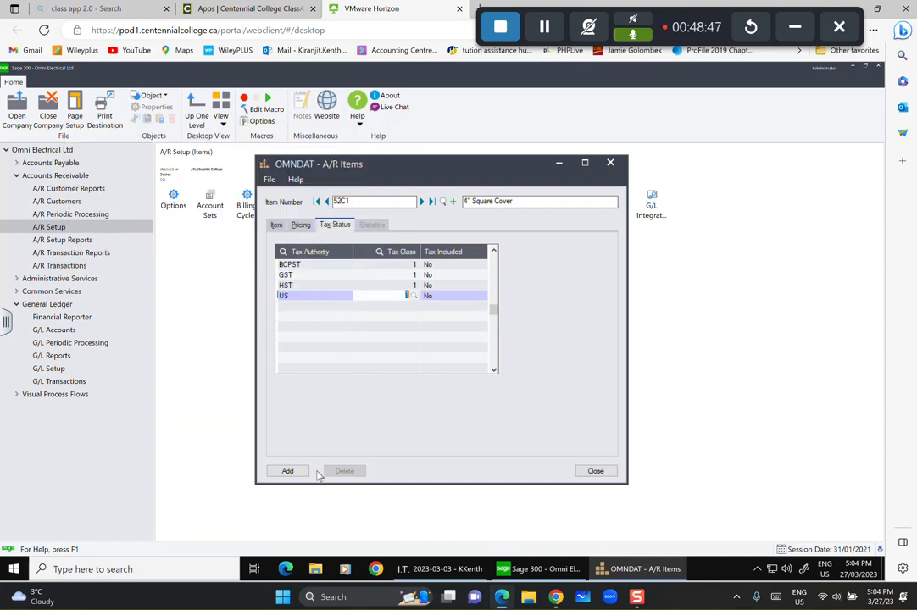
click(287, 471)
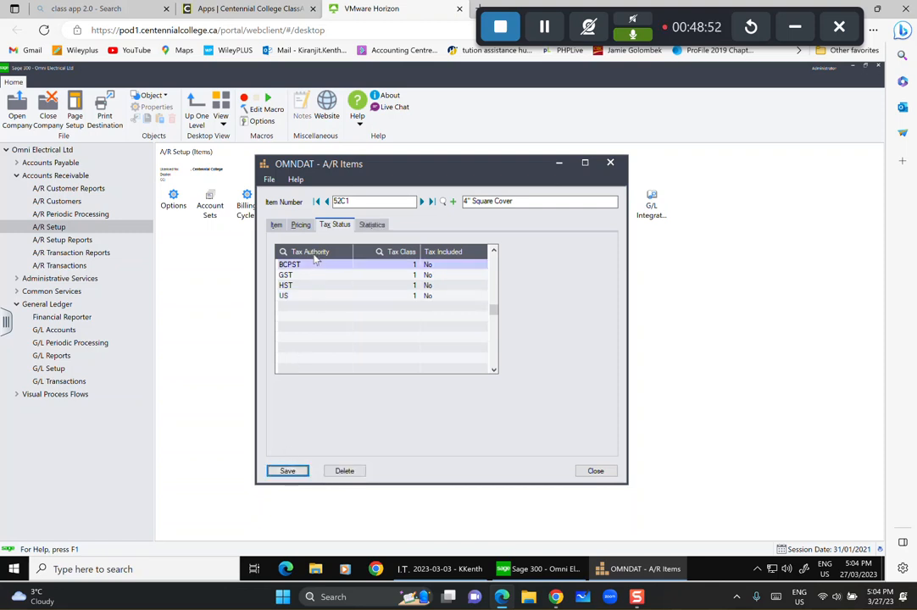
click(453, 201)
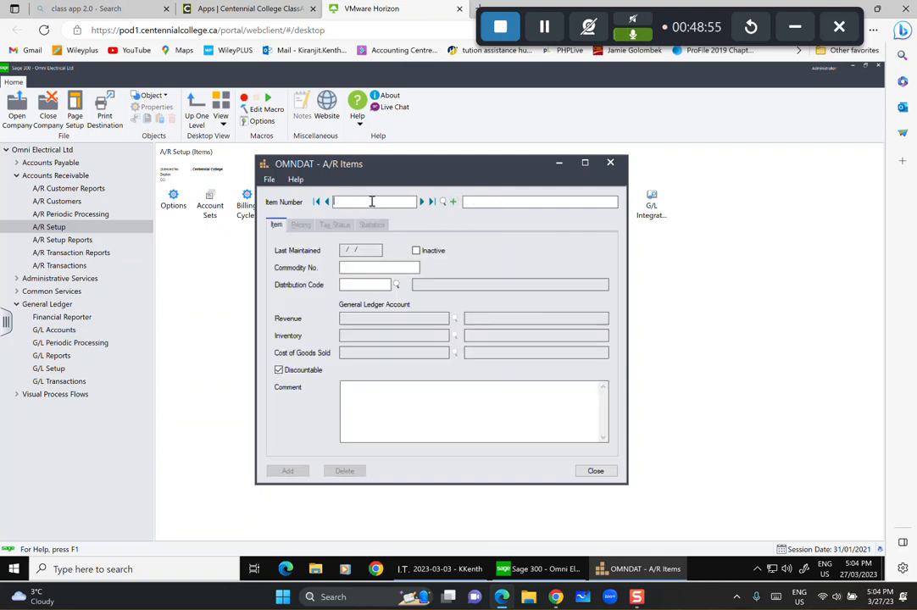
Create item PR150 described as DRill Press with distribution code MACH.
text(PR150)
key(Tab)
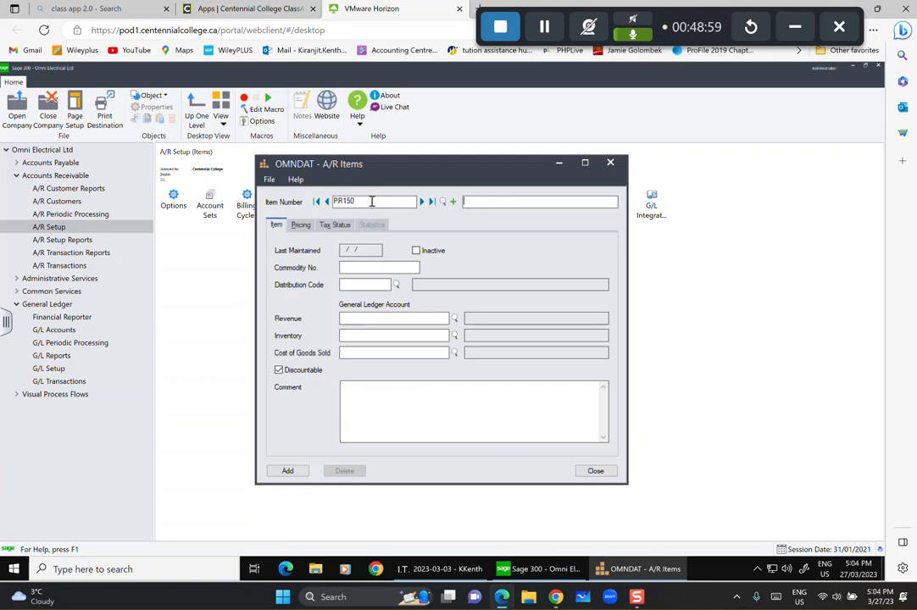
text(DRill Press)
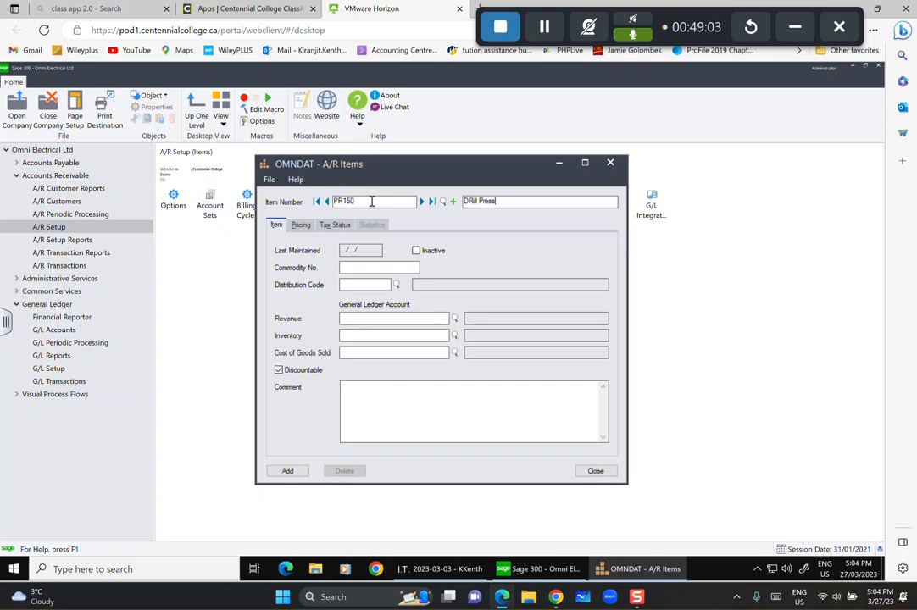
click(395, 285)
click(319, 288)
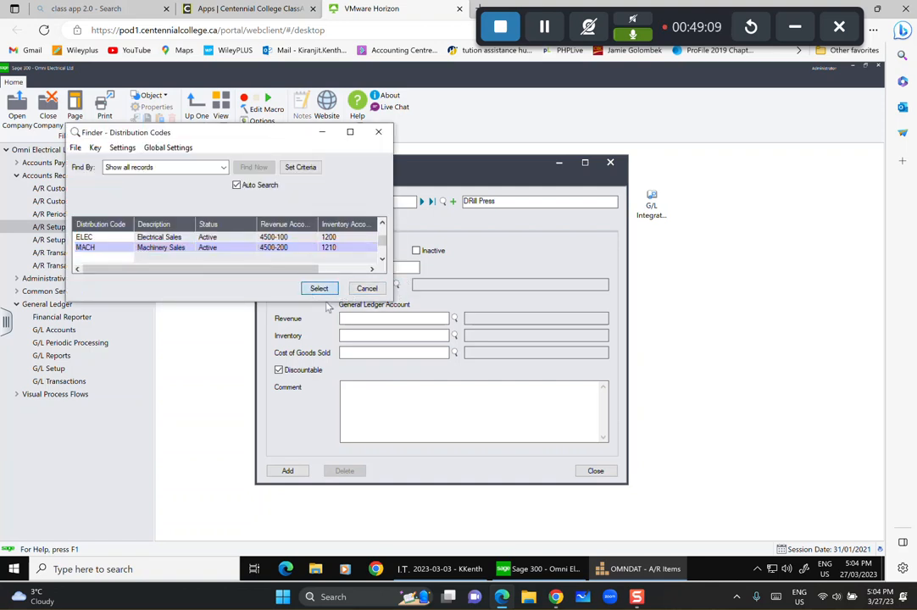
Add an EACH pricing line with item cost 3,750 and begin entering the item price.
click(302, 225)
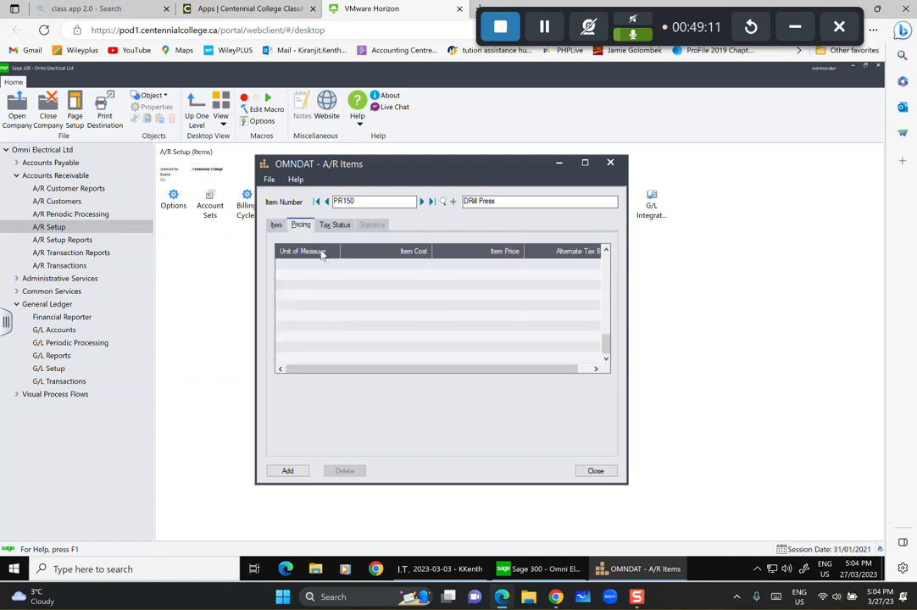
click(309, 263)
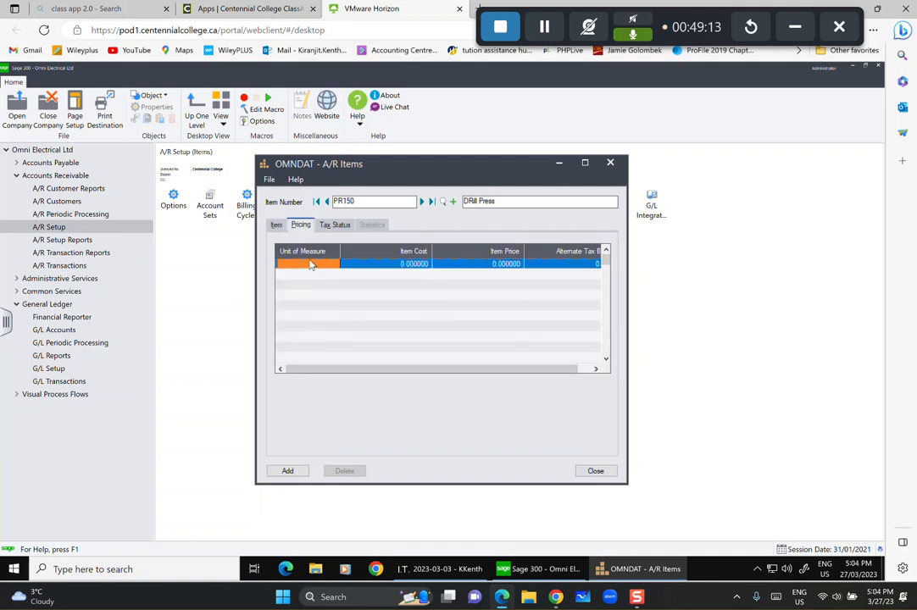
text(EA)
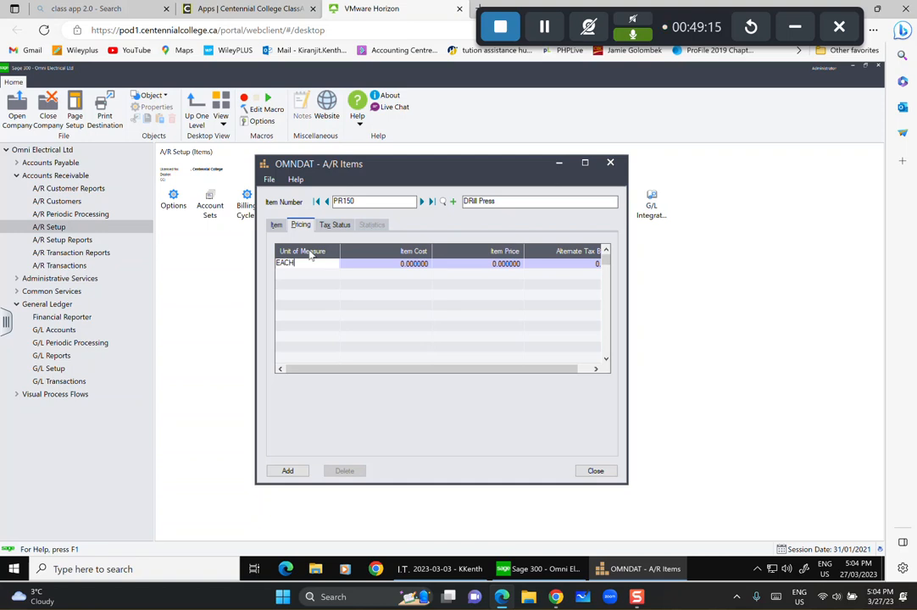
text(CH)
click(384, 264)
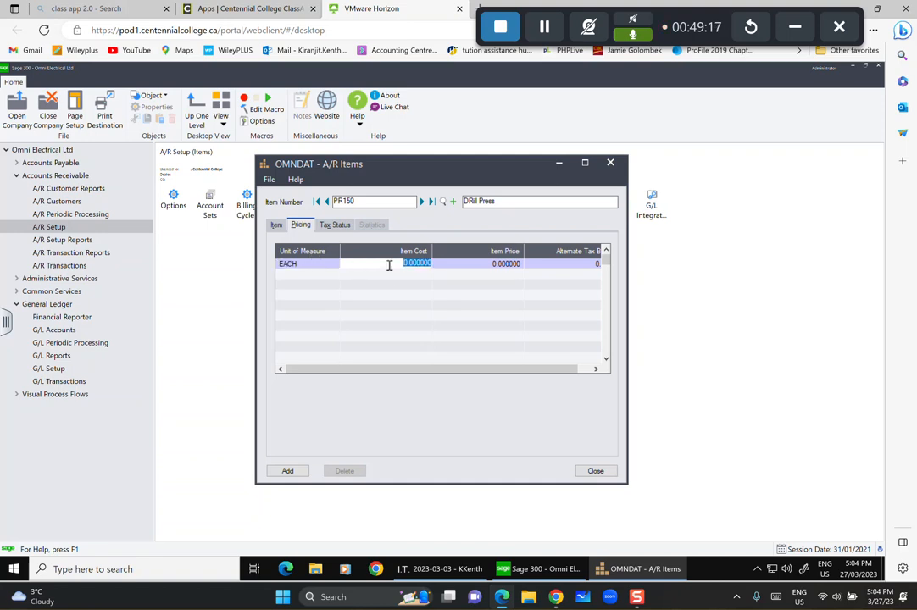
text(3.750)
key(Tab)
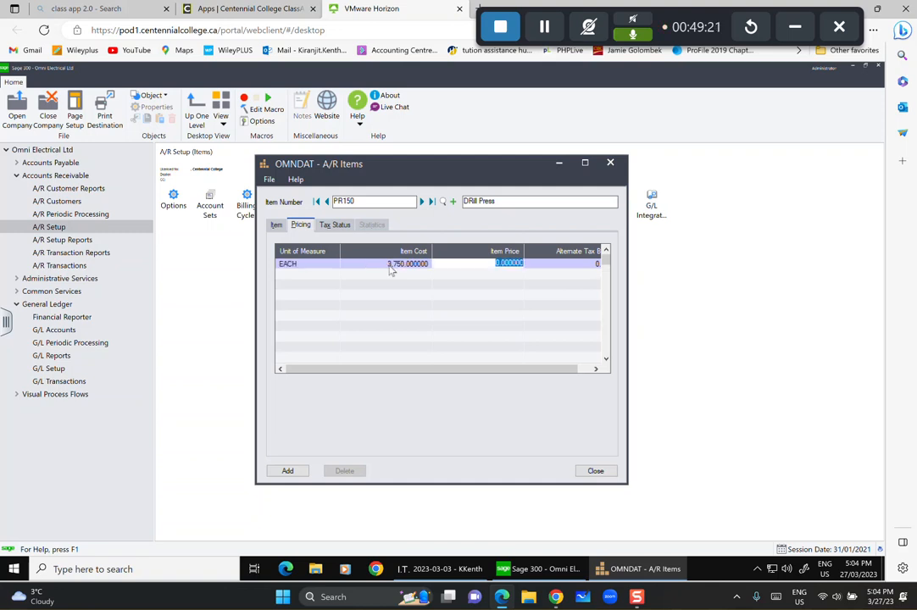
text(4)
Assign BCPST and GST as item PR150's first two tax authorities.
click(334, 224)
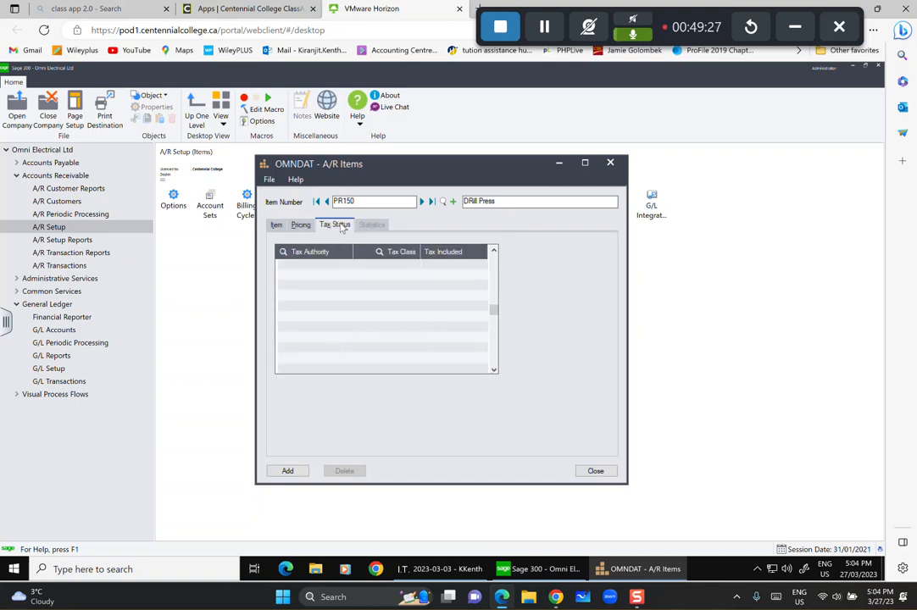
click(307, 264)
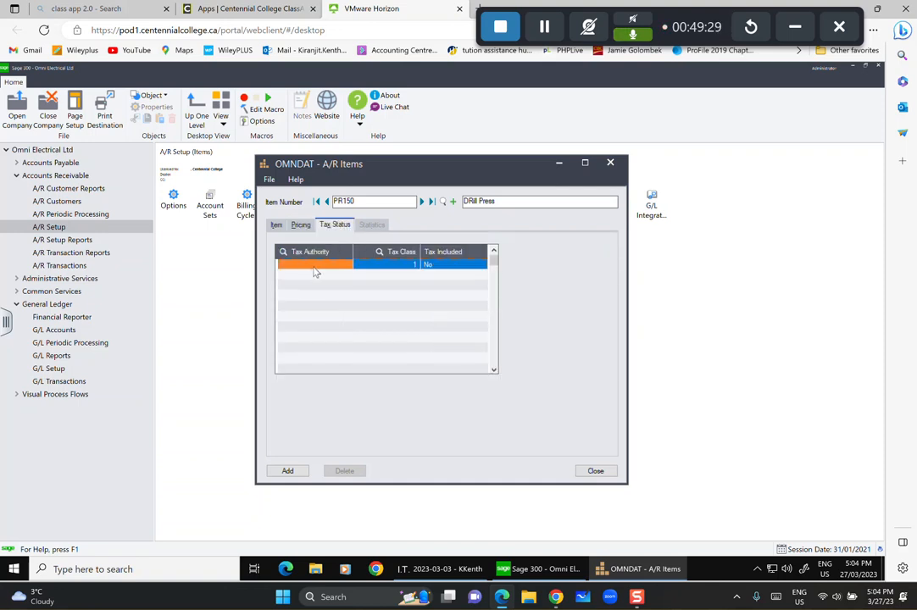
click(348, 264)
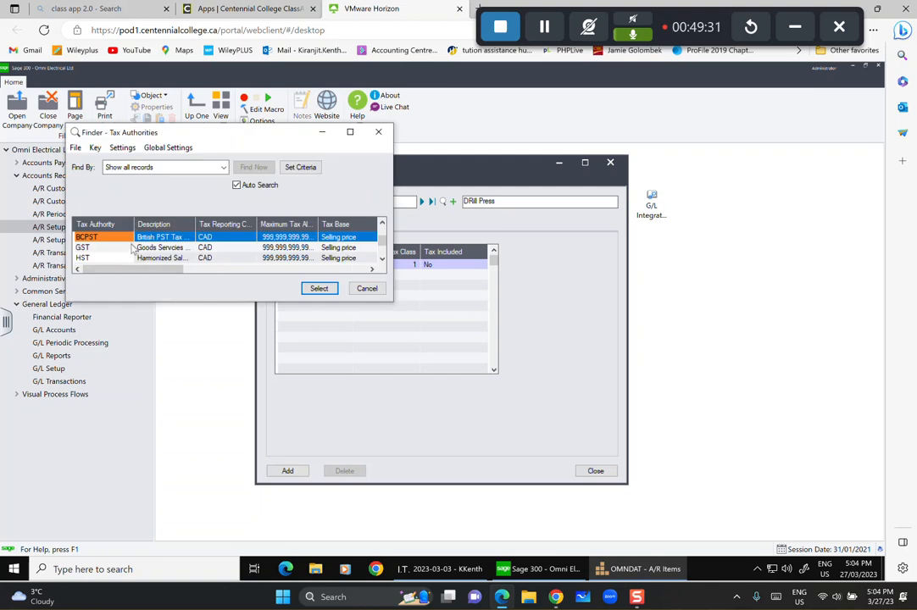
click(319, 289)
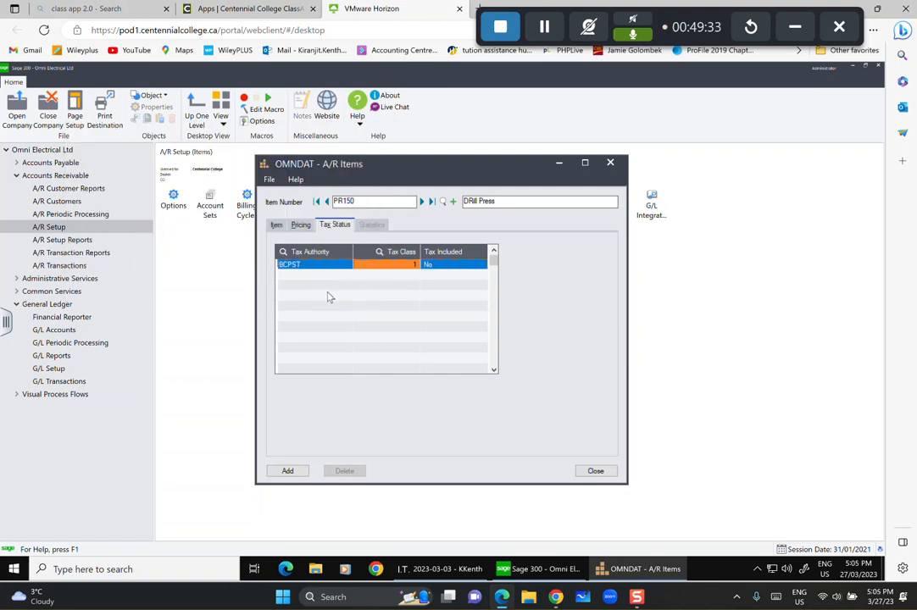
click(330, 298)
click(339, 273)
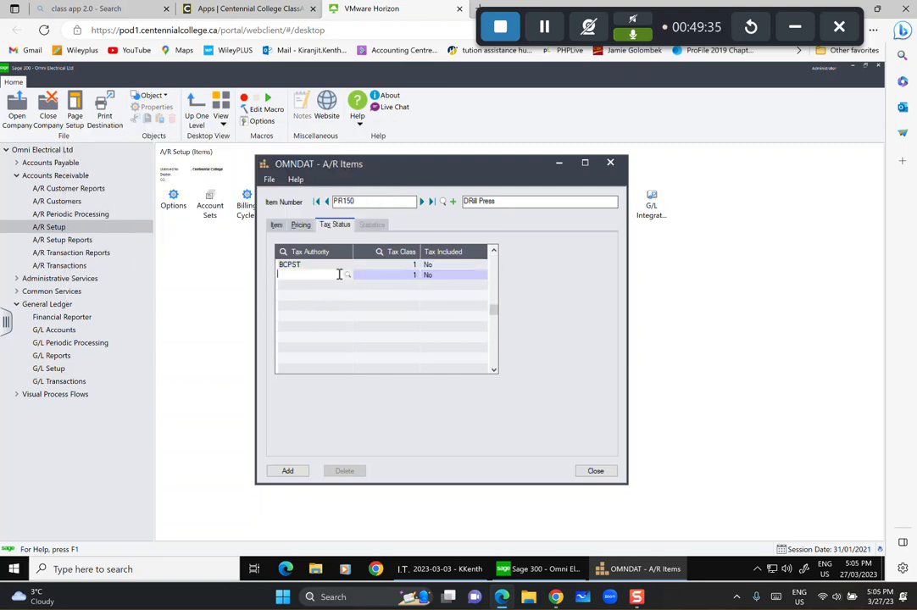
click(347, 276)
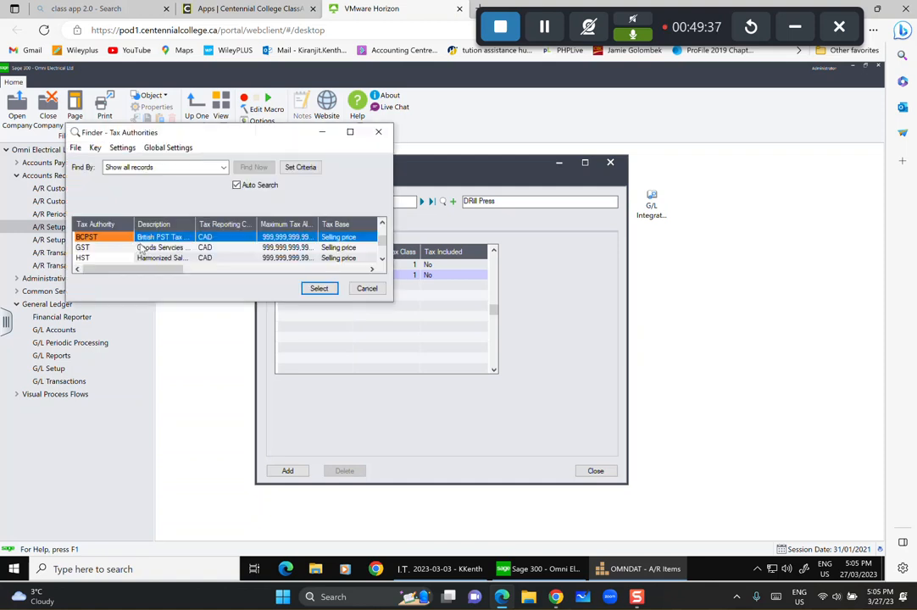
click(89, 247)
click(316, 289)
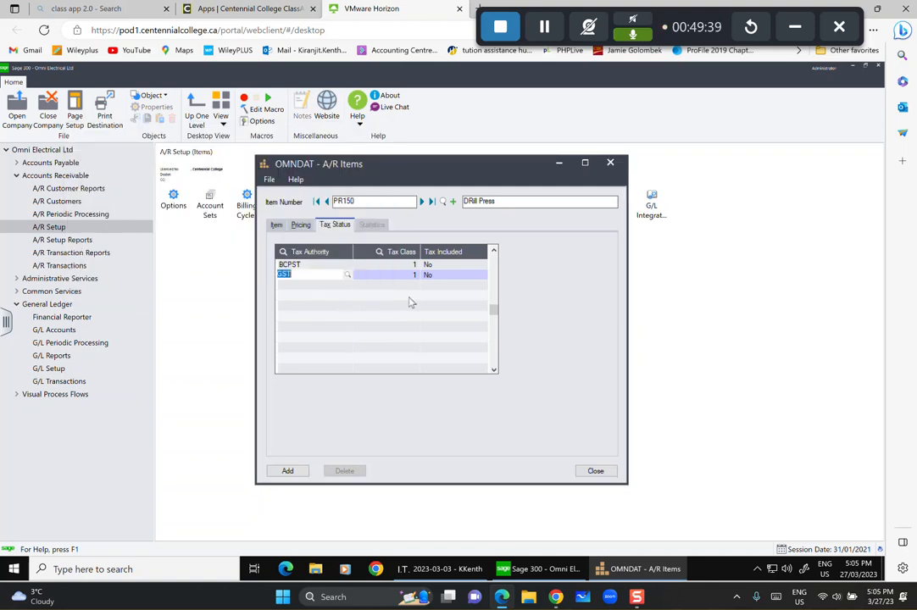
Add HST as item PR150's third tax authority.
click(409, 300)
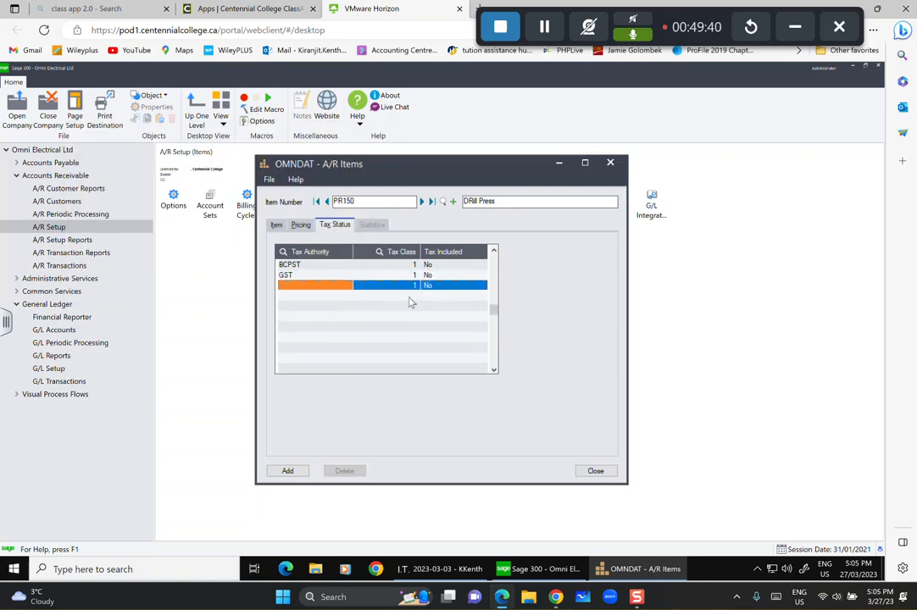
click(334, 285)
click(346, 285)
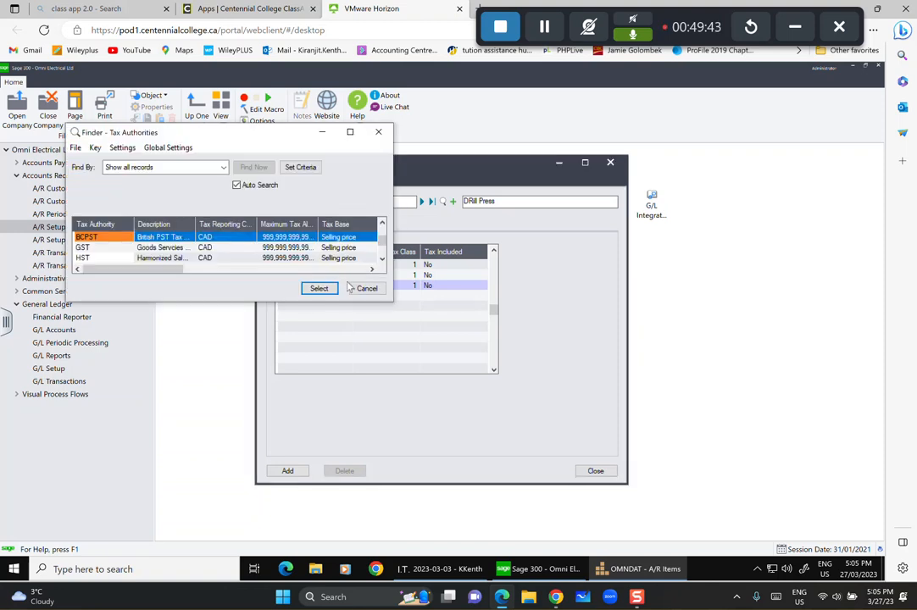
click(101, 248)
click(113, 258)
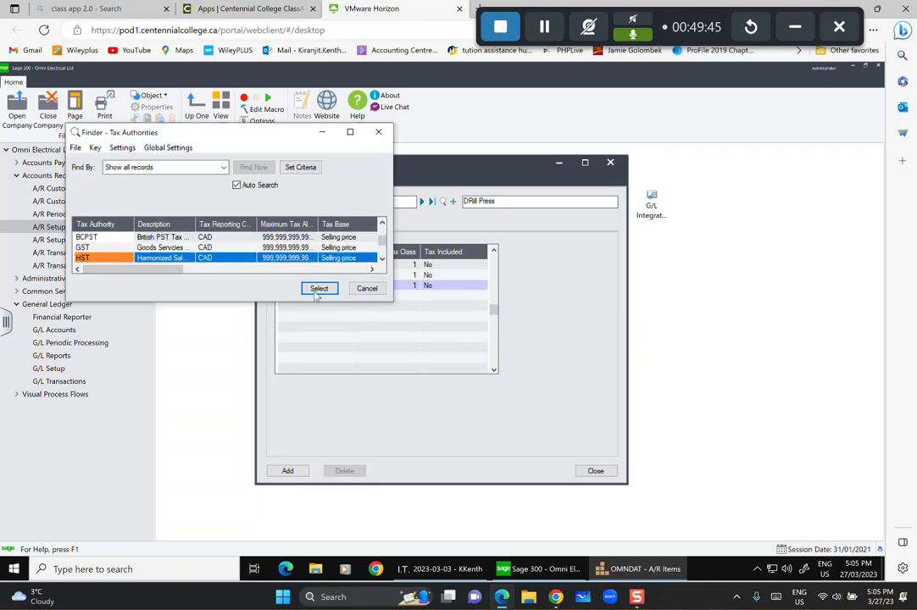
click(317, 288)
Add US as the fourth tax authority, add item PR150, and start a blank item.
click(323, 296)
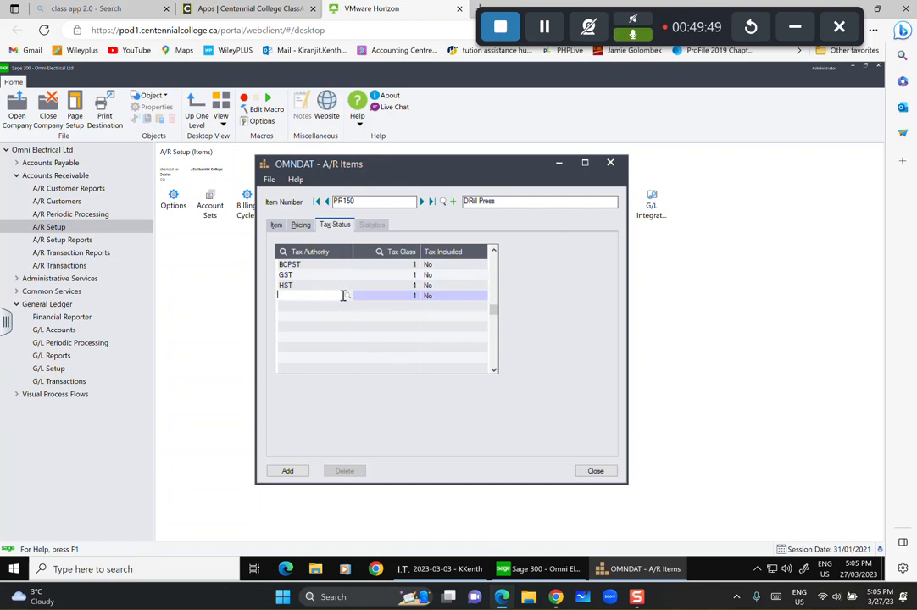
click(349, 297)
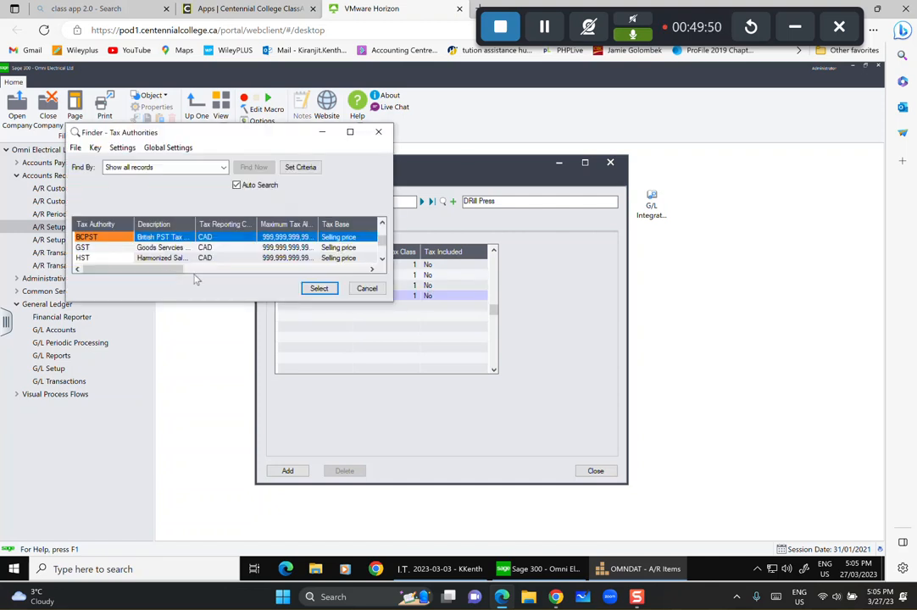
click(155, 258)
key(Down)
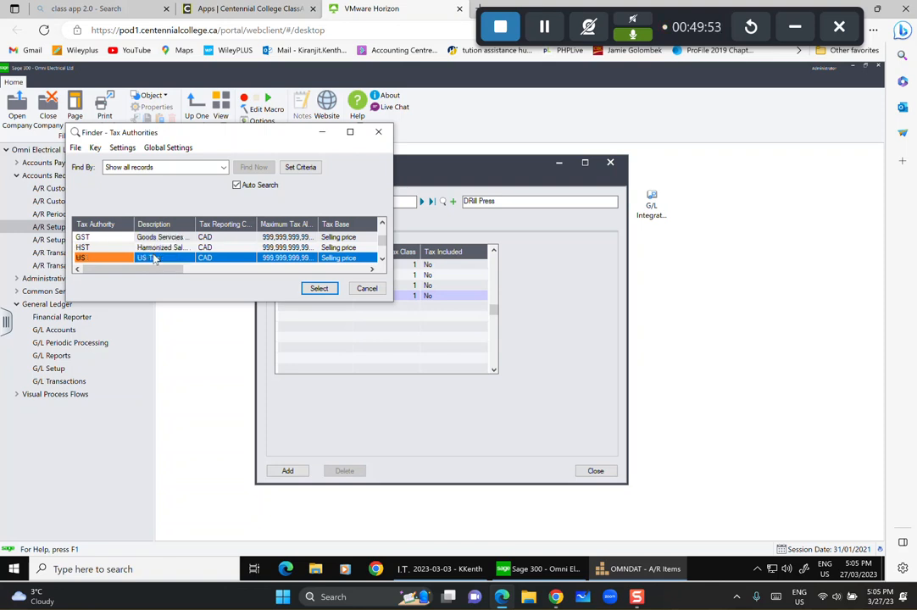
click(317, 289)
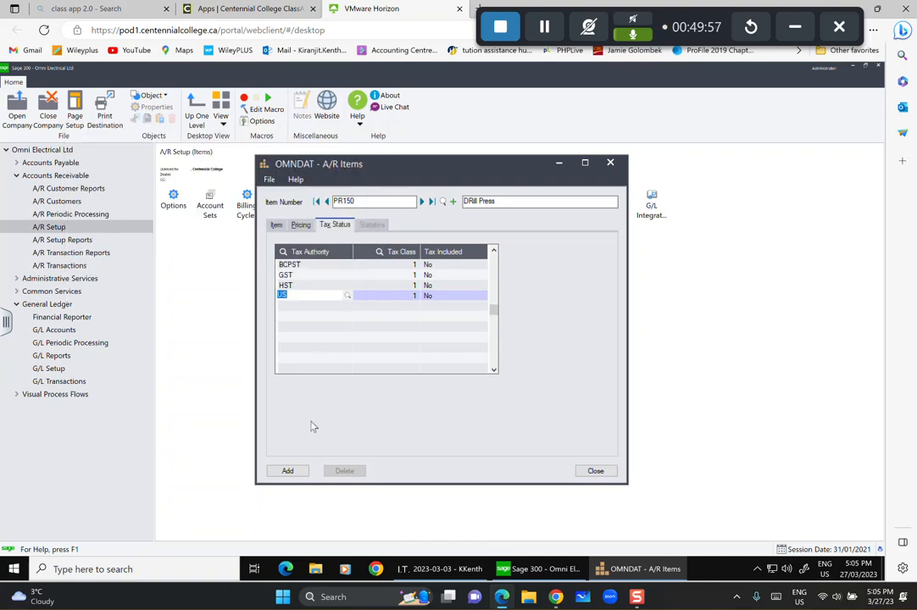
click(288, 471)
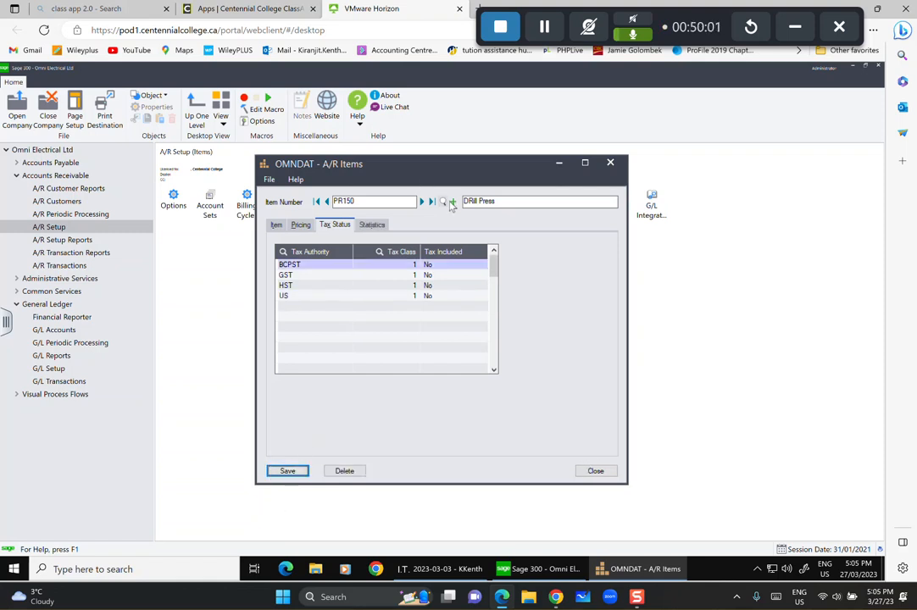
click(454, 202)
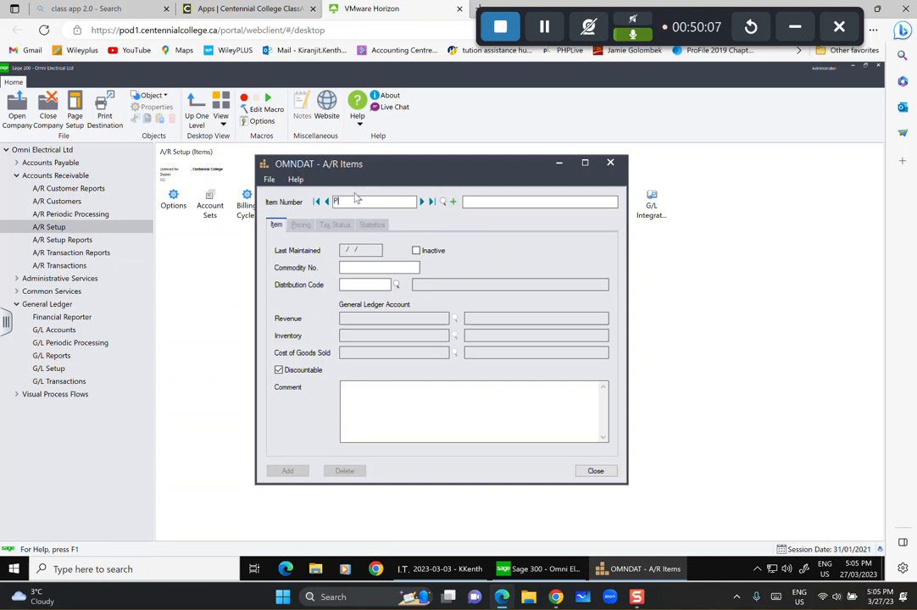
Create item PN26, Punch Press, with distribution code MACH.
text(PN26)
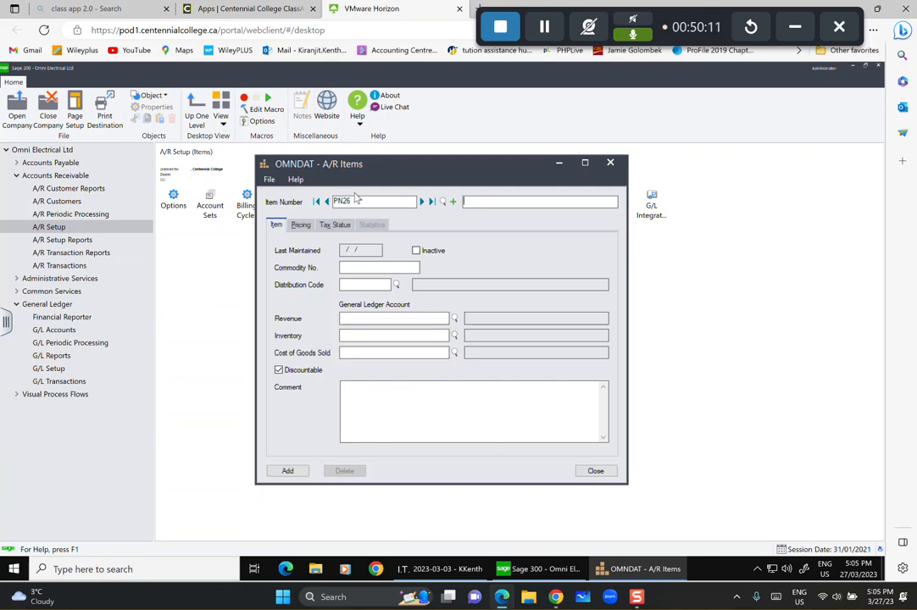
text(Punch Press)
click(397, 285)
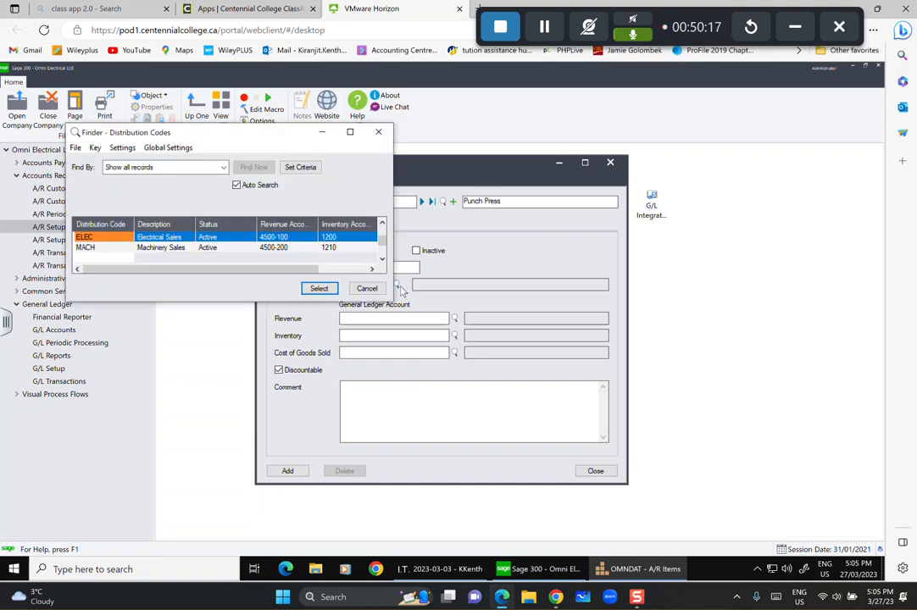
click(161, 247)
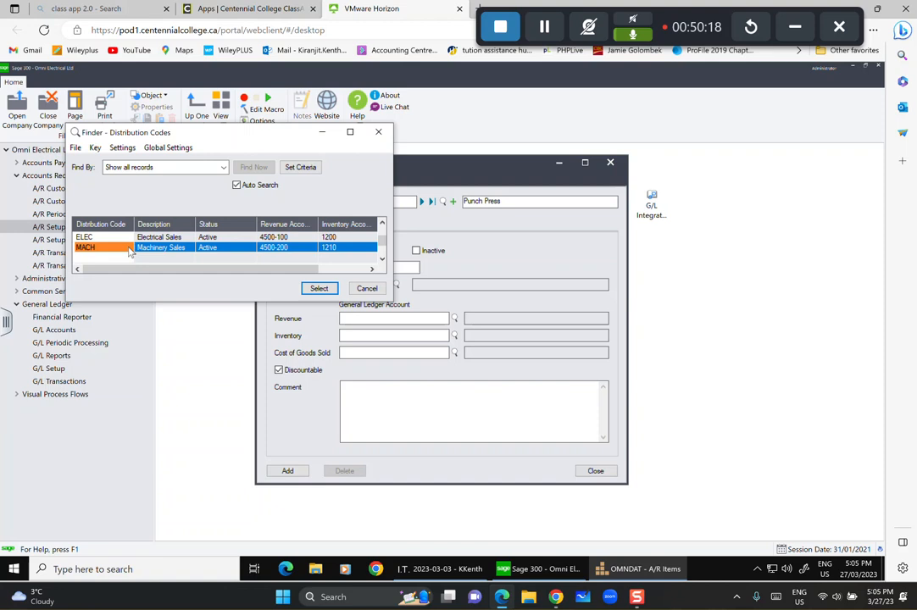
click(317, 289)
Add an EACH pricing line with item cost 6,200 and item price 8,900.
click(302, 225)
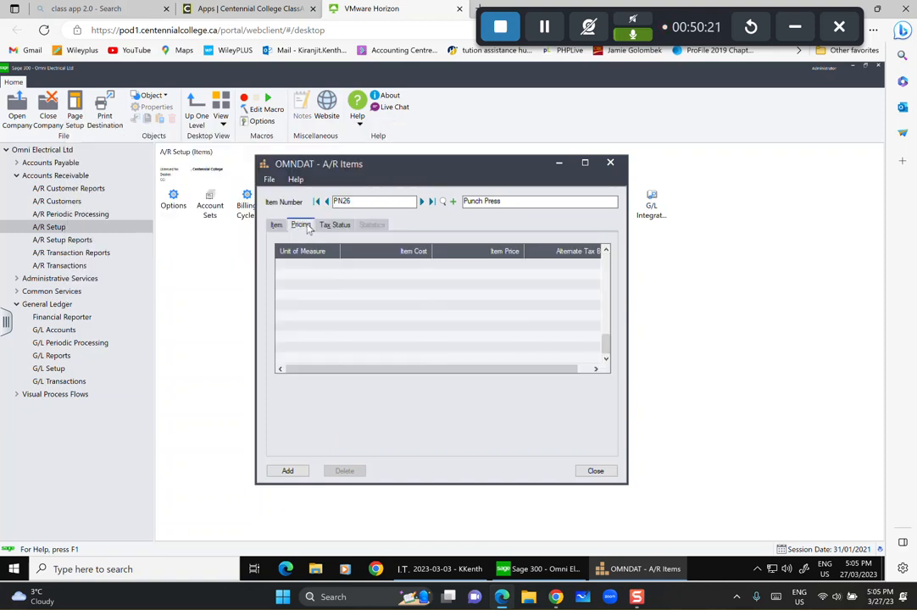
click(303, 269)
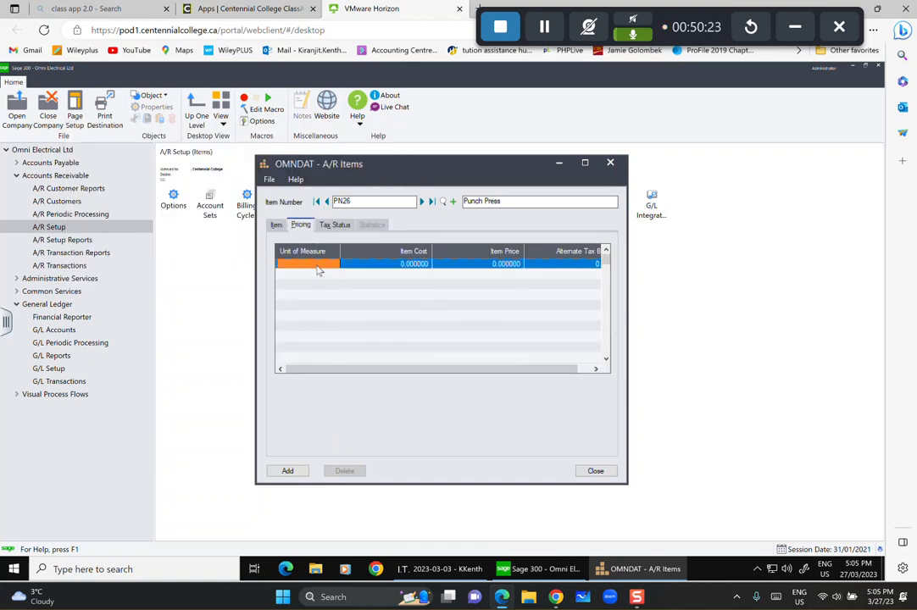
text(EACH)
key(Tab)
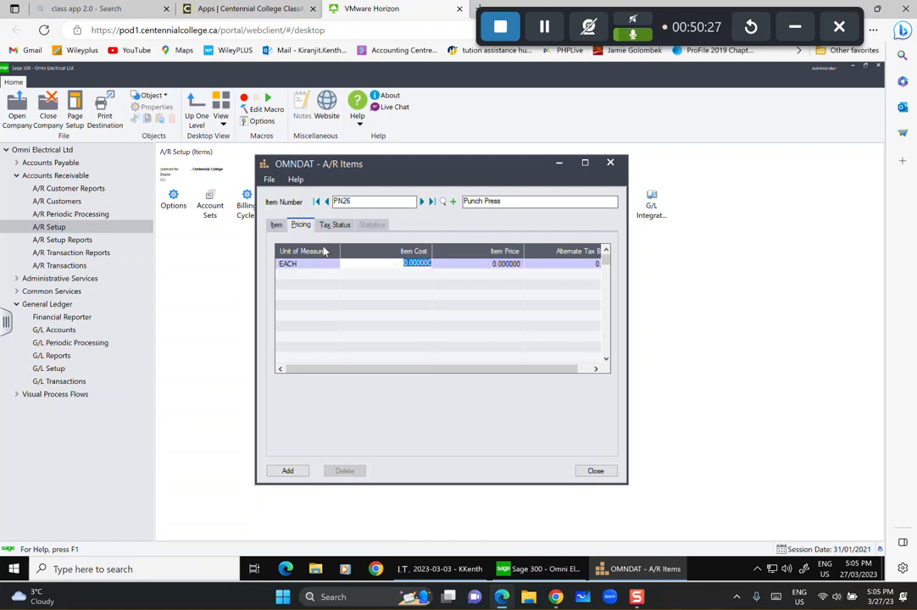
text(6200)
key(Tab)
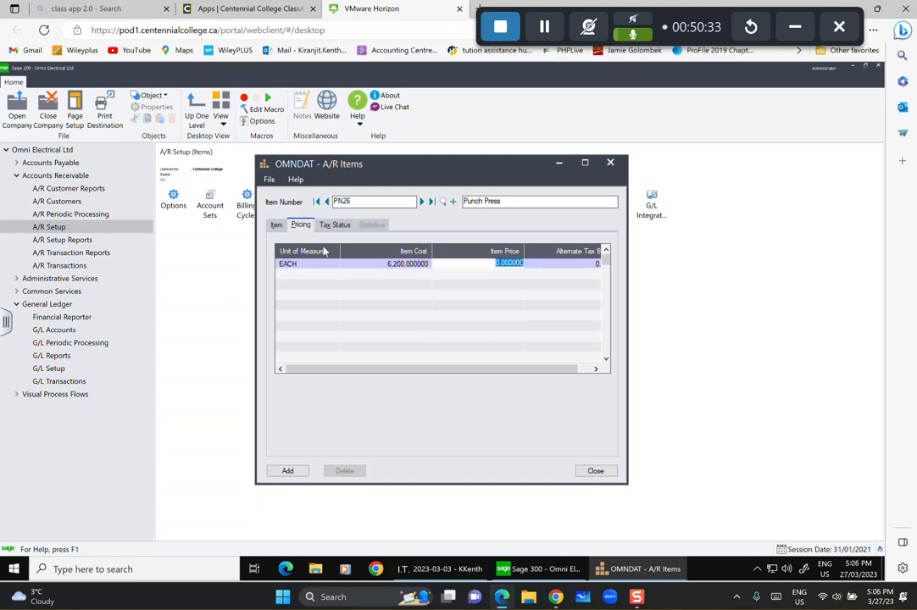
text(8900)
key(Tab)
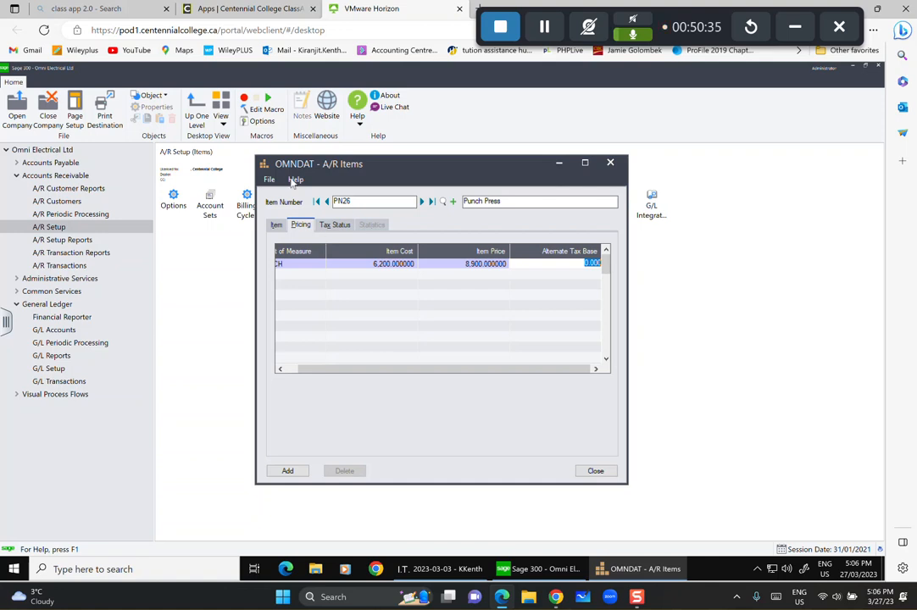
Assign BCPST and GST as item PN26's first two tax authorities.
click(334, 225)
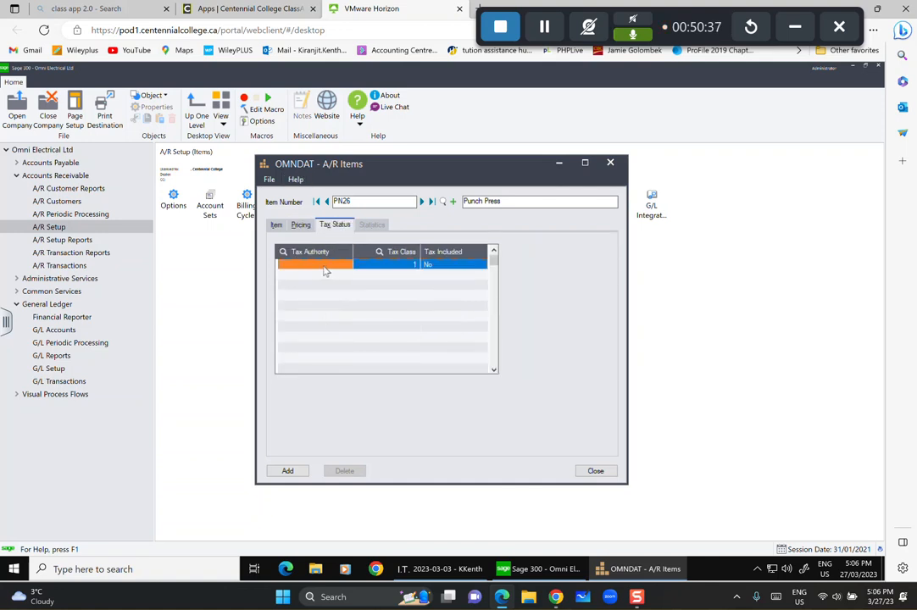
click(330, 267)
click(347, 265)
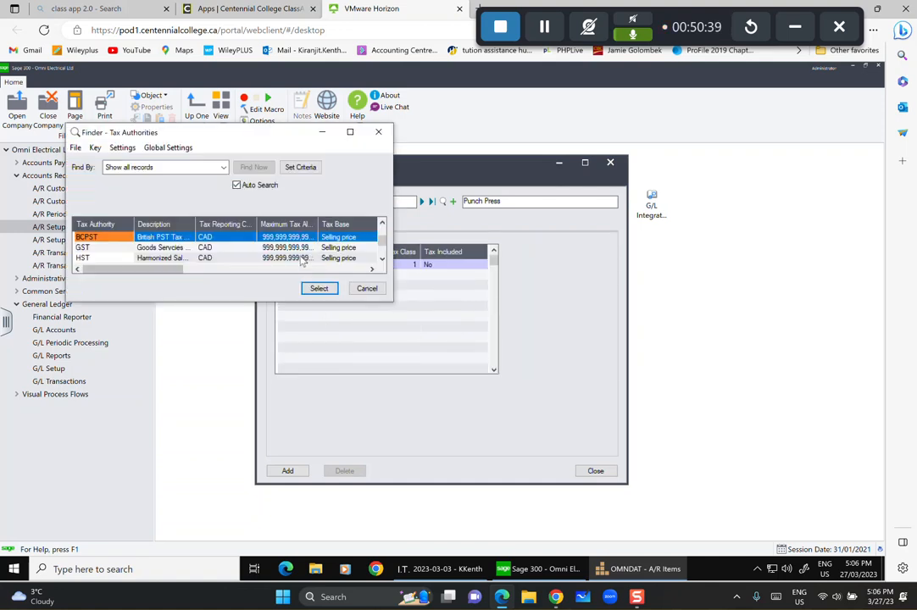
click(318, 288)
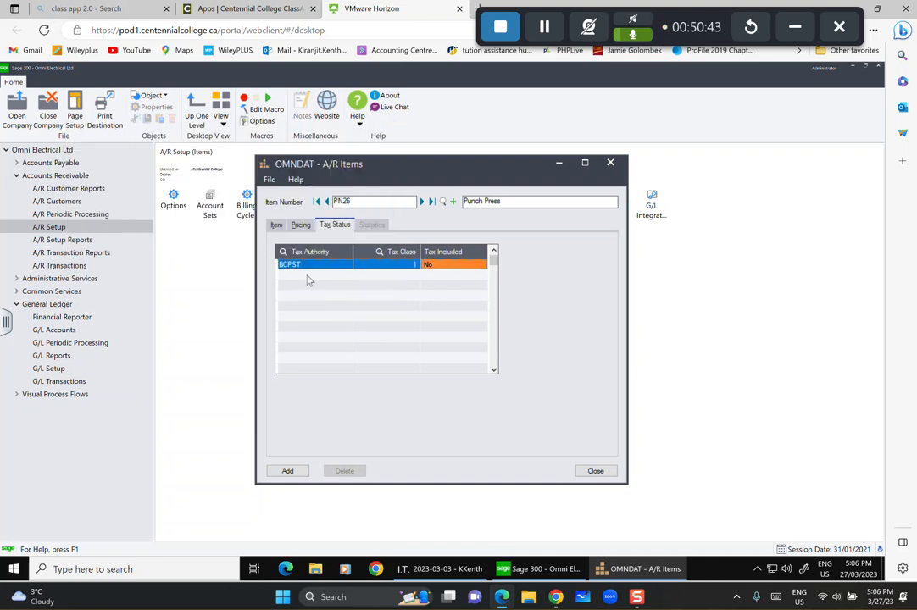
click(308, 277)
click(309, 278)
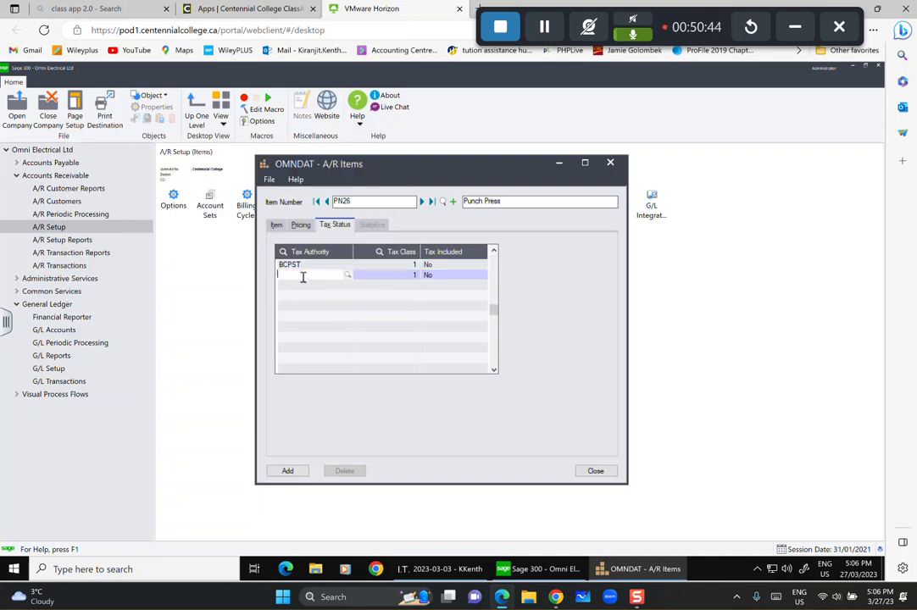
click(347, 277)
click(170, 247)
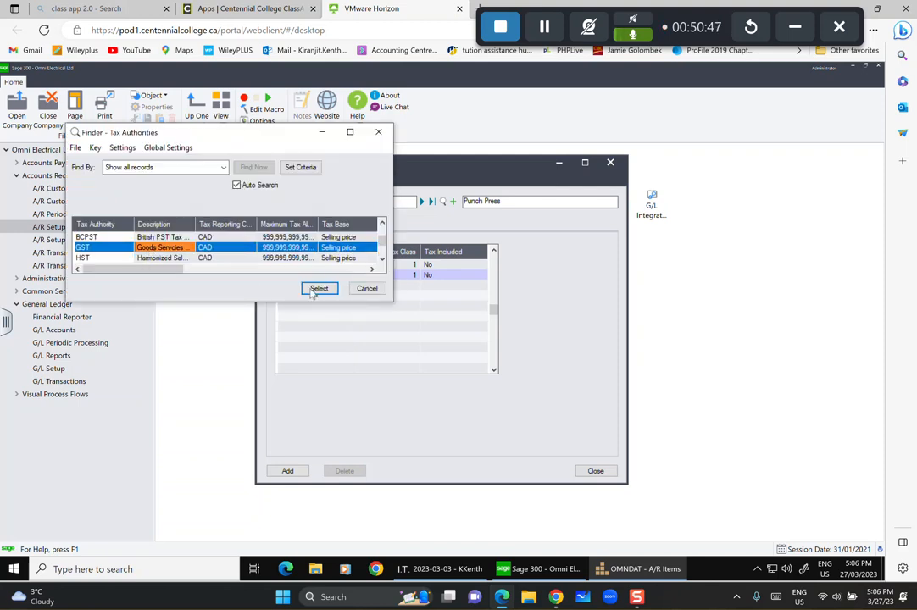
click(318, 288)
Add HST as item PN26's third tax authority.
click(333, 295)
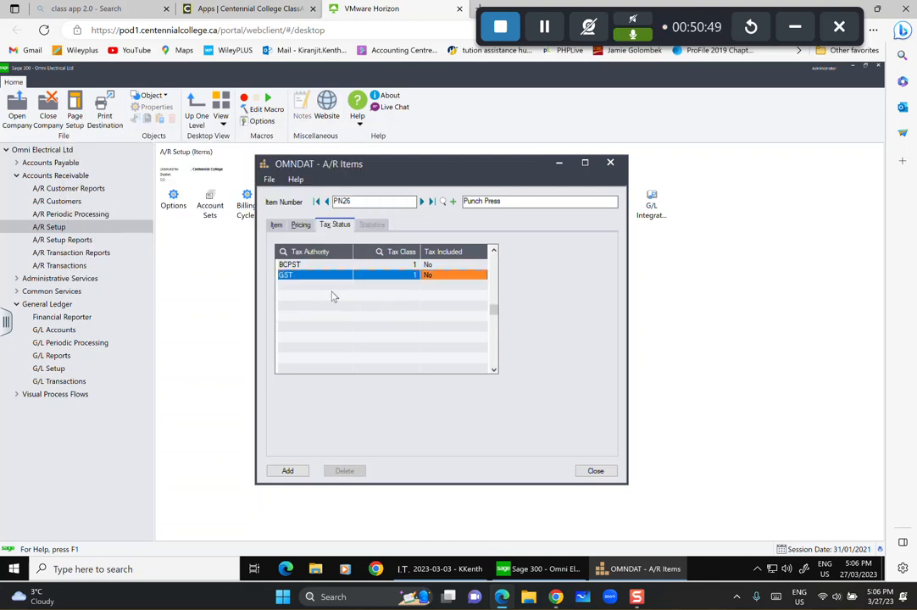
click(332, 287)
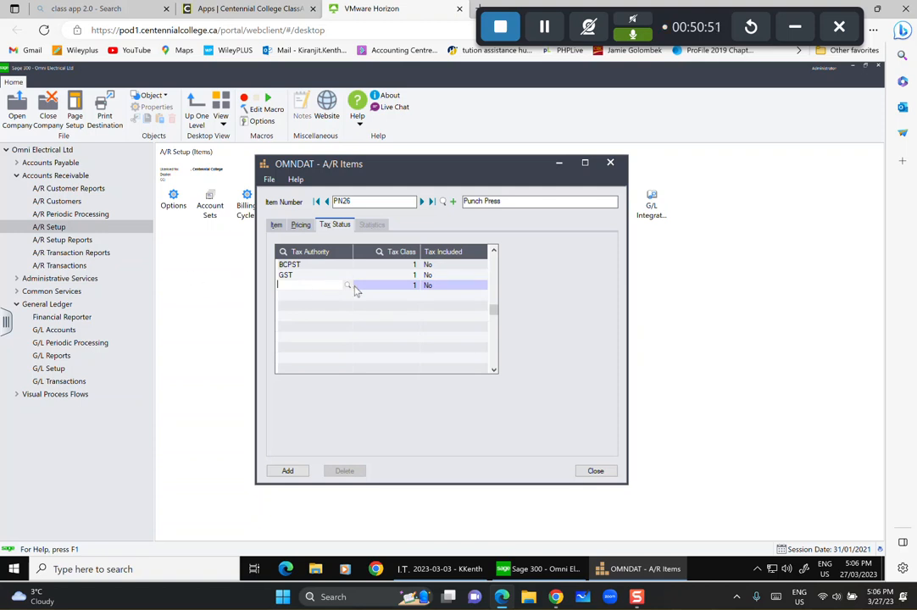
click(348, 286)
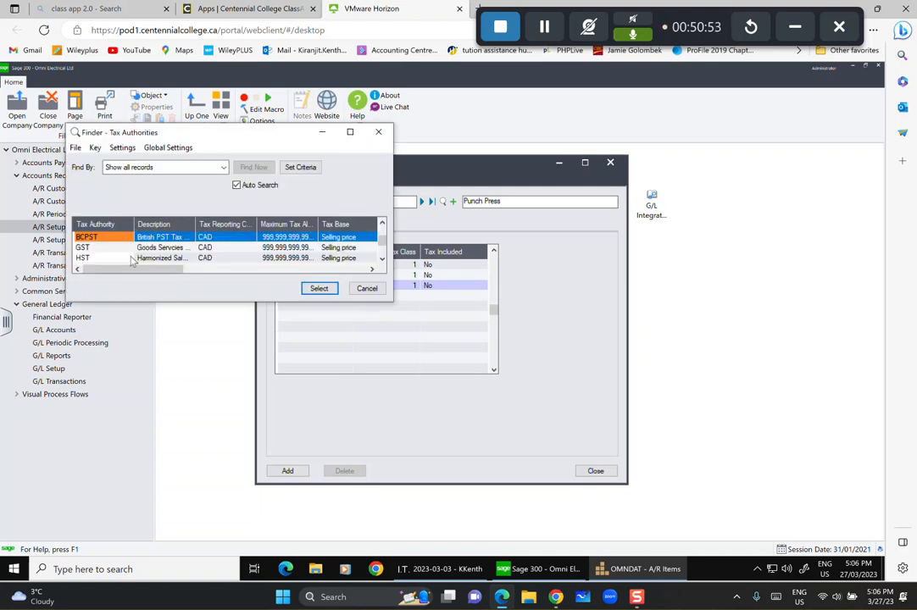
click(161, 258)
click(317, 289)
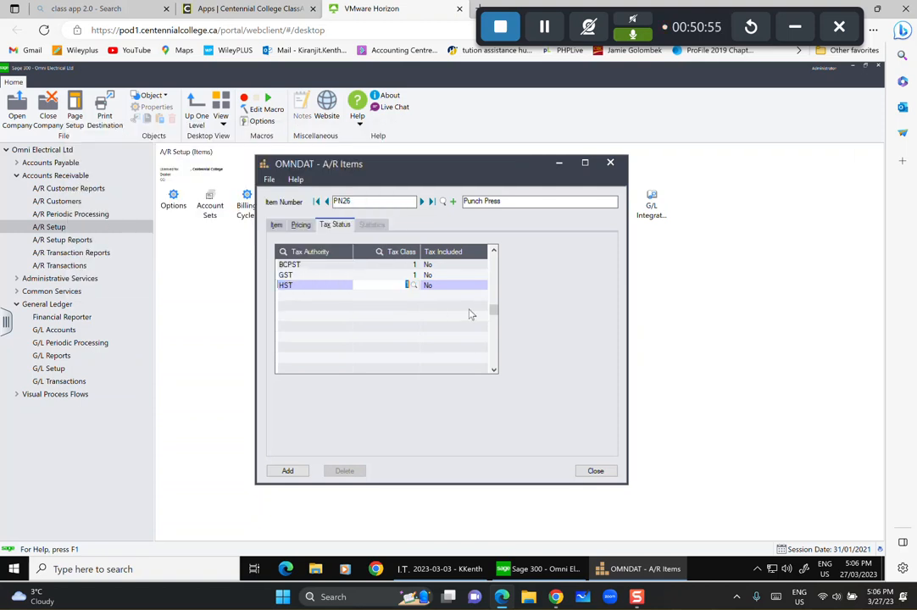
Add US as the fourth tax authority, add item PN26, and close the A/R Items window.
click(325, 295)
click(324, 297)
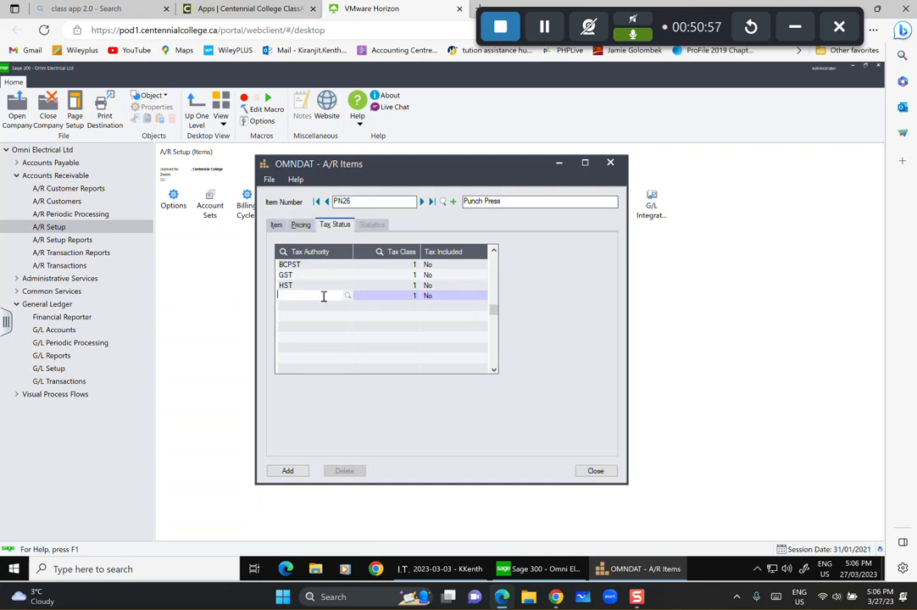
click(348, 297)
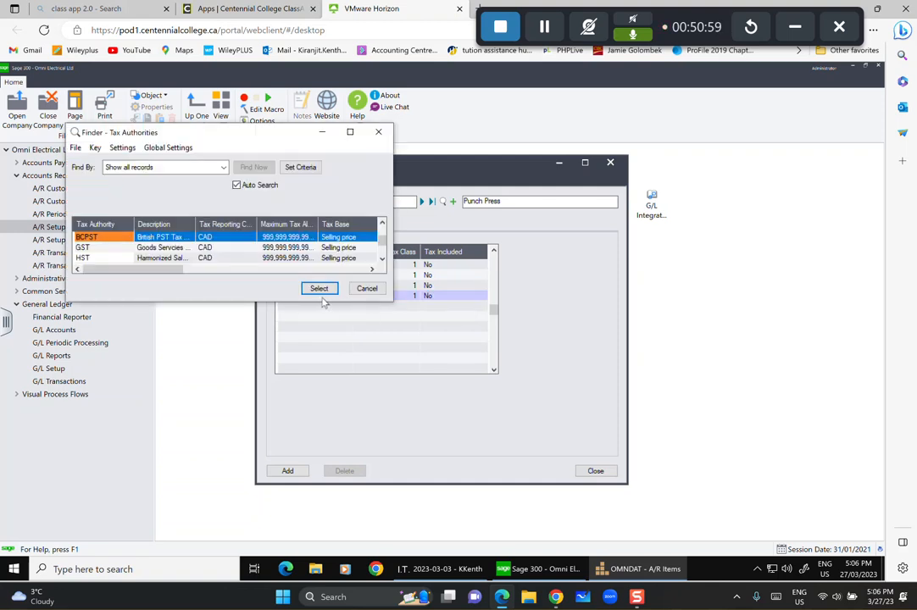
click(161, 255)
key(Down)
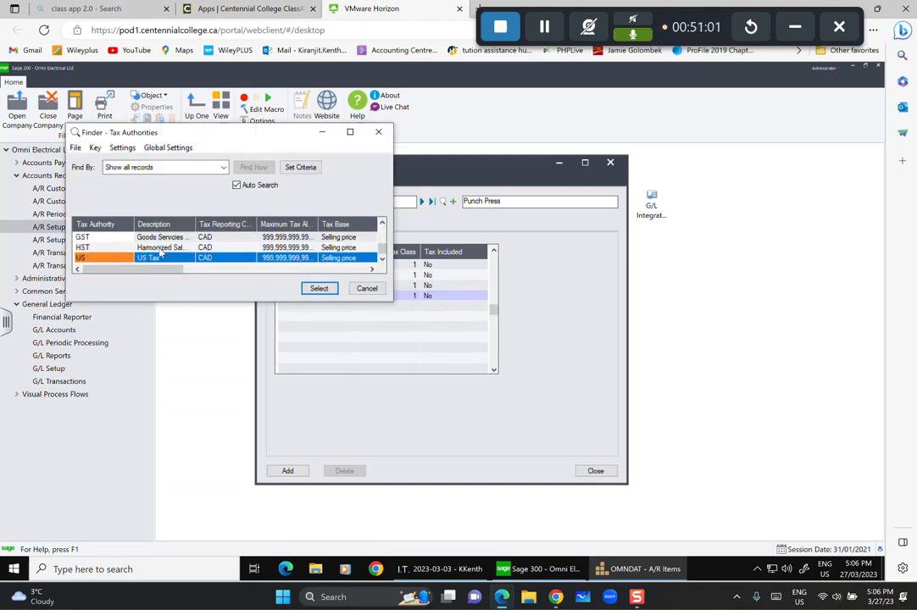
click(318, 288)
key(Tab)
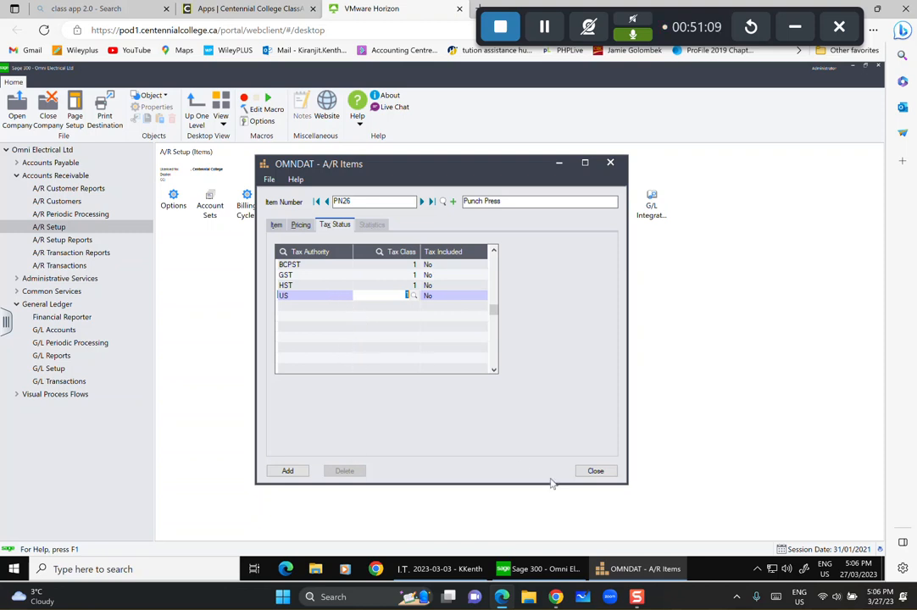
click(294, 471)
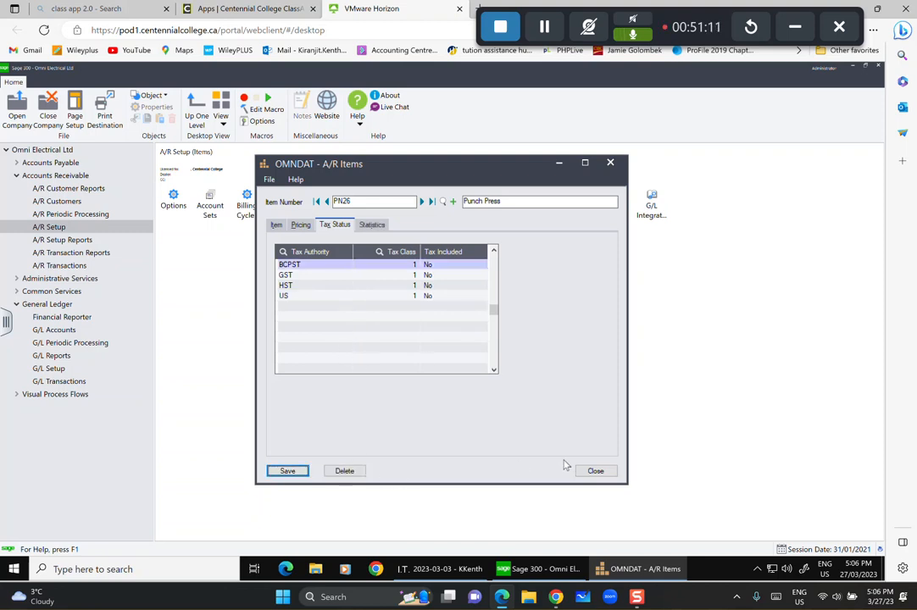
click(598, 472)
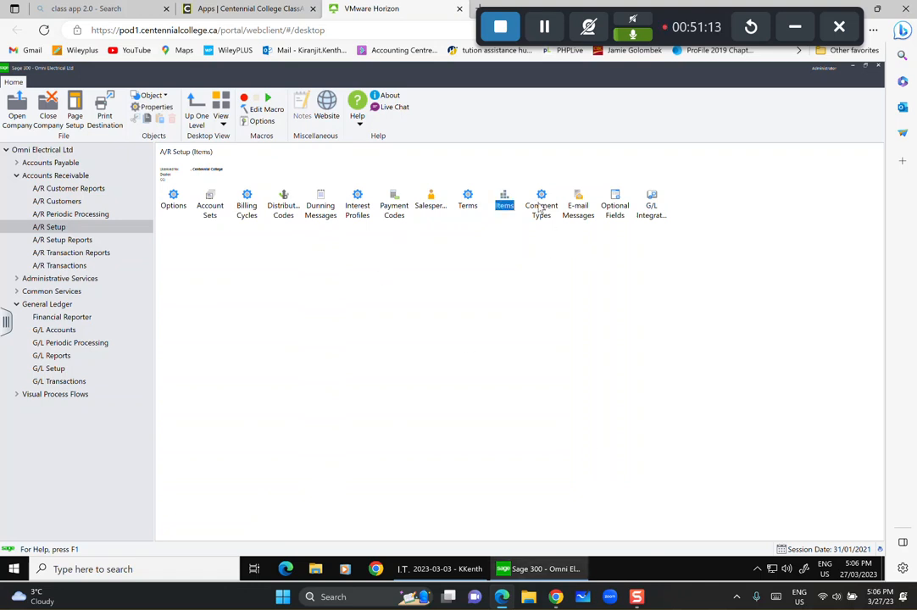
Add A/R comment type CALL with description 'Call Customer' and close the Comment Types window.
double_click(539, 206)
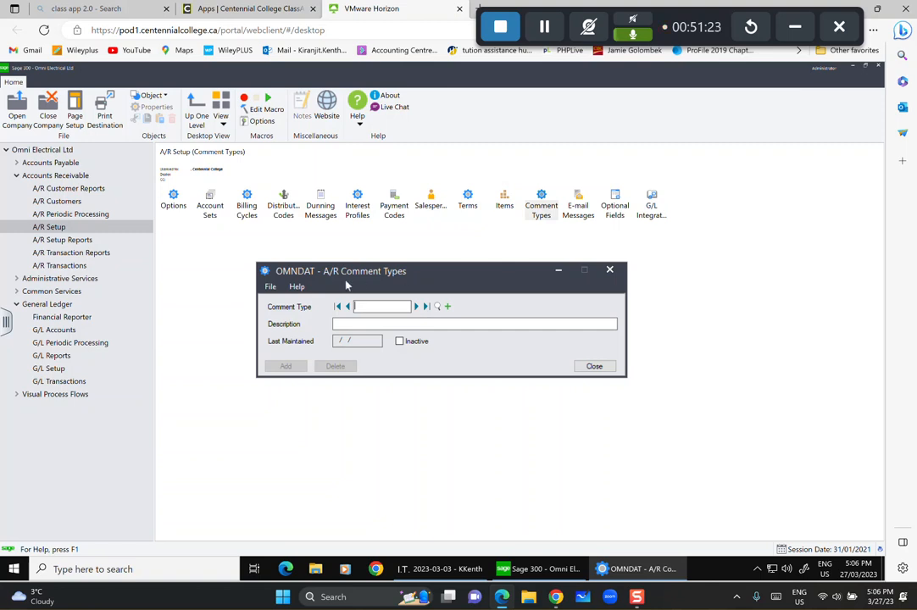
text(LL)
click(351, 324)
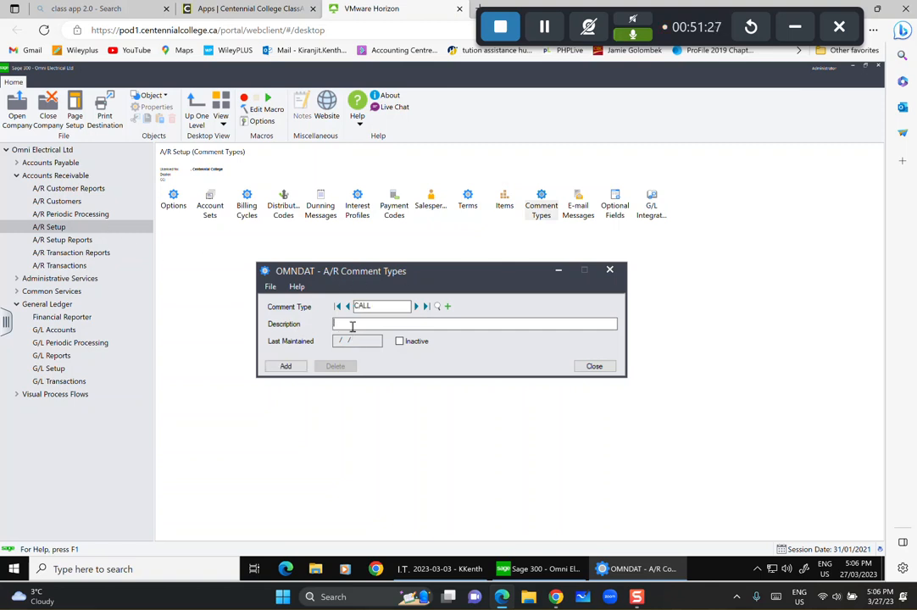
text(call)
key(BackSpace)
key(BackSpace)
key(BackSpace)
key(BackSpace)
text(CA)
key(BackSpace)
text(Call Customer)
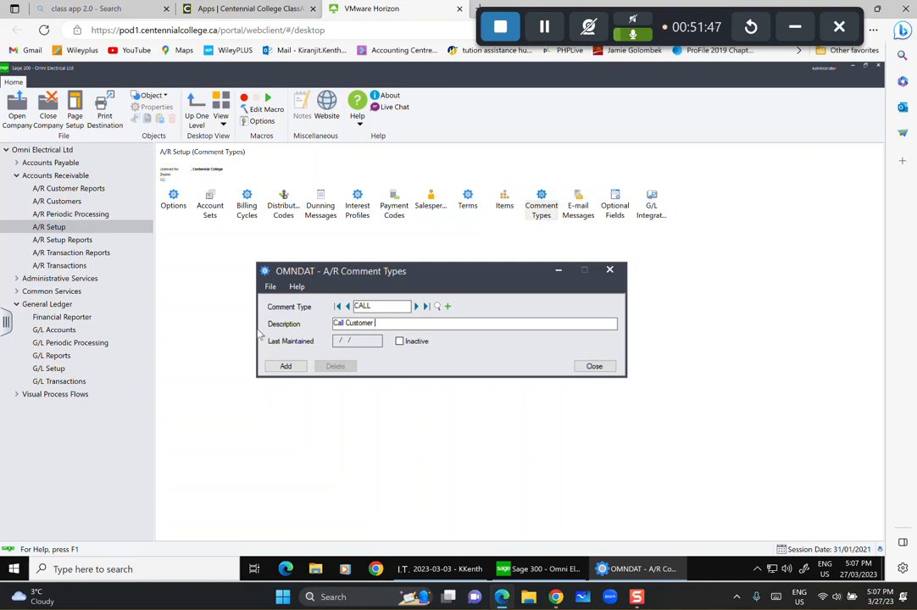
click(286, 367)
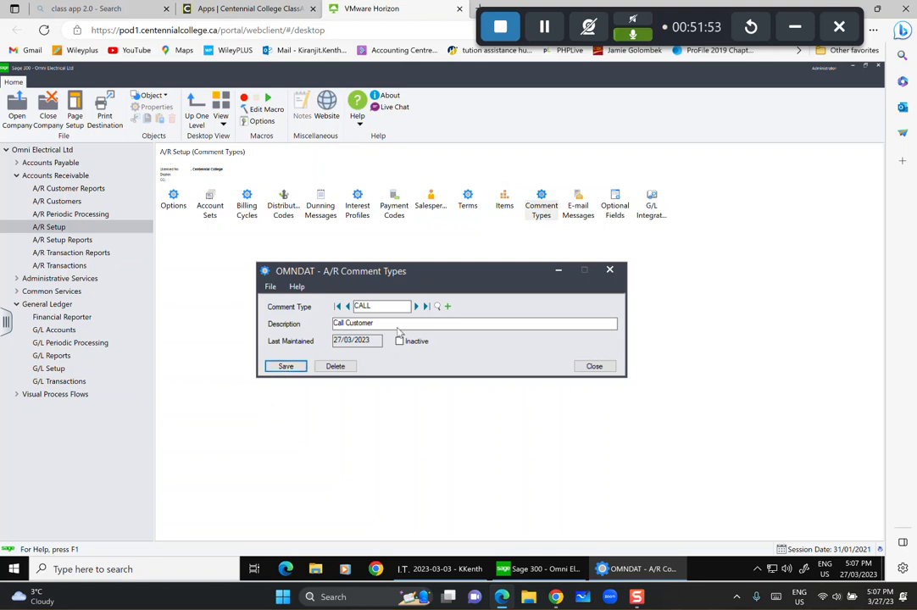
click(602, 371)
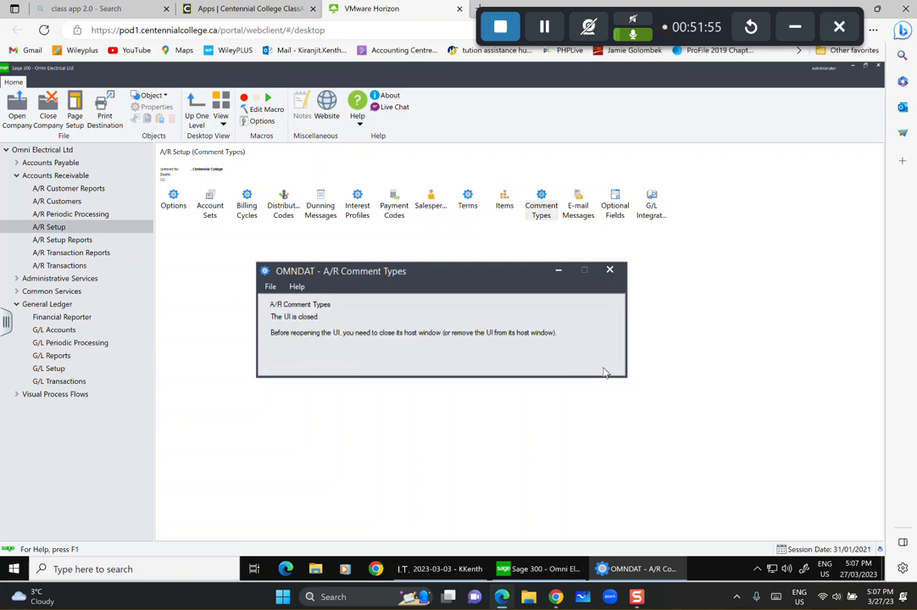
click(576, 213)
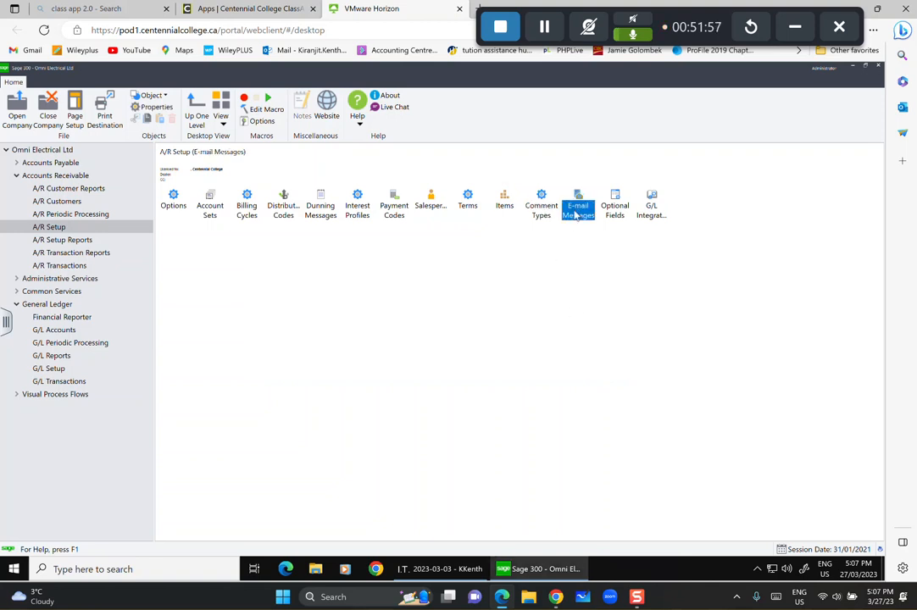
double_click(576, 213)
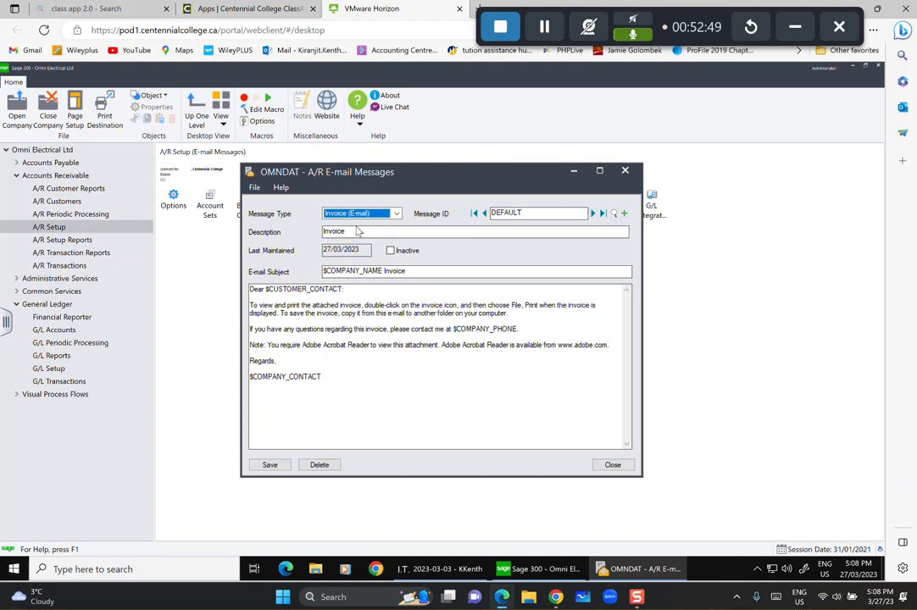
click(397, 213)
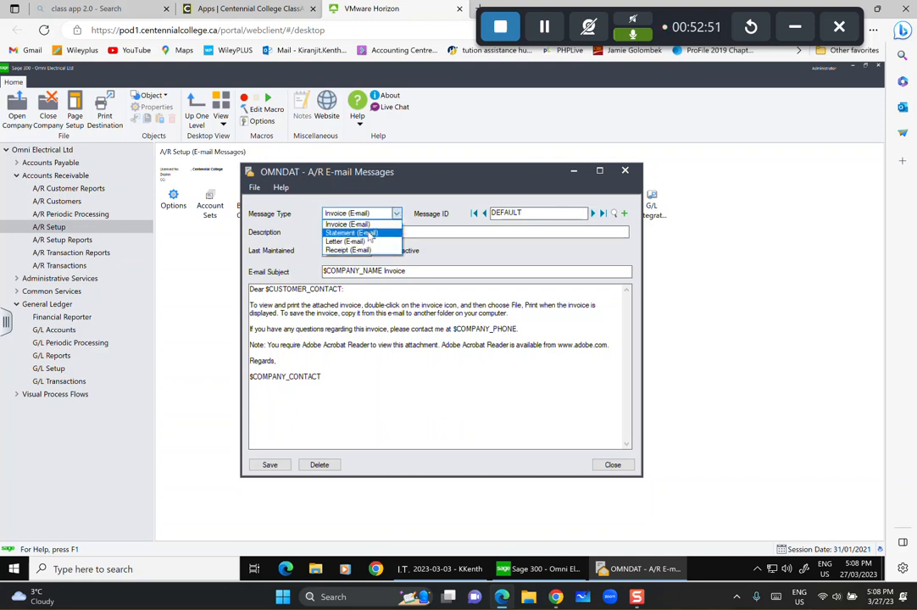
click(364, 232)
click(360, 213)
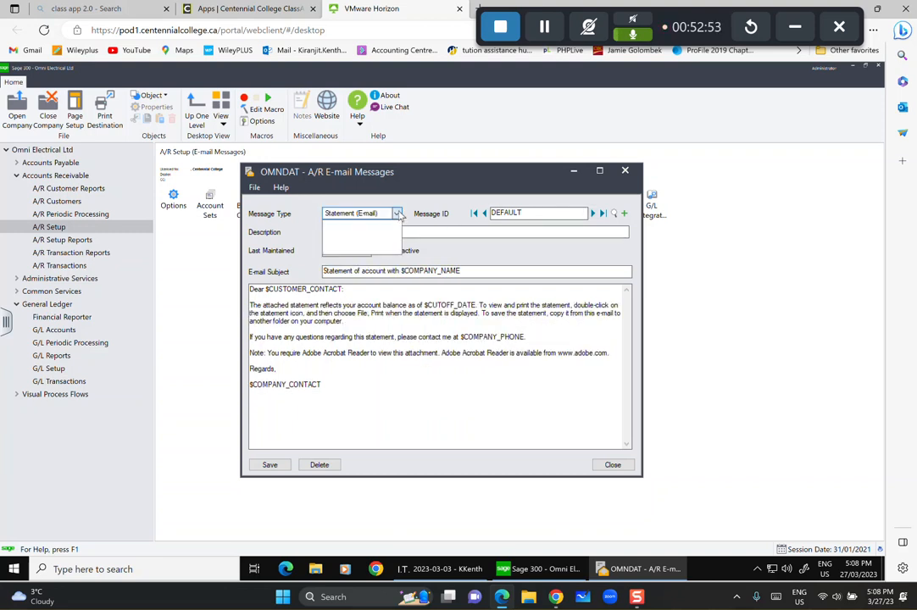
click(350, 241)
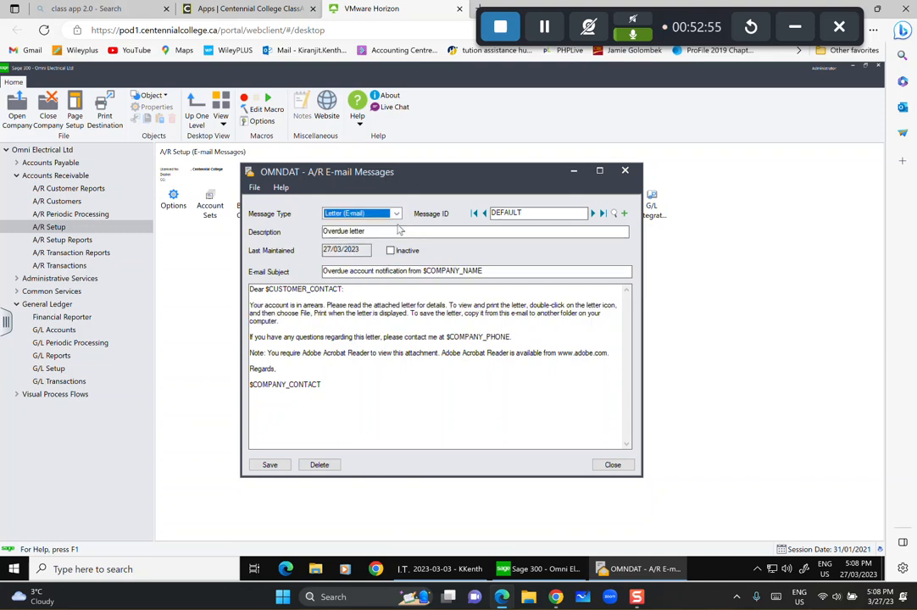
click(373, 213)
click(360, 249)
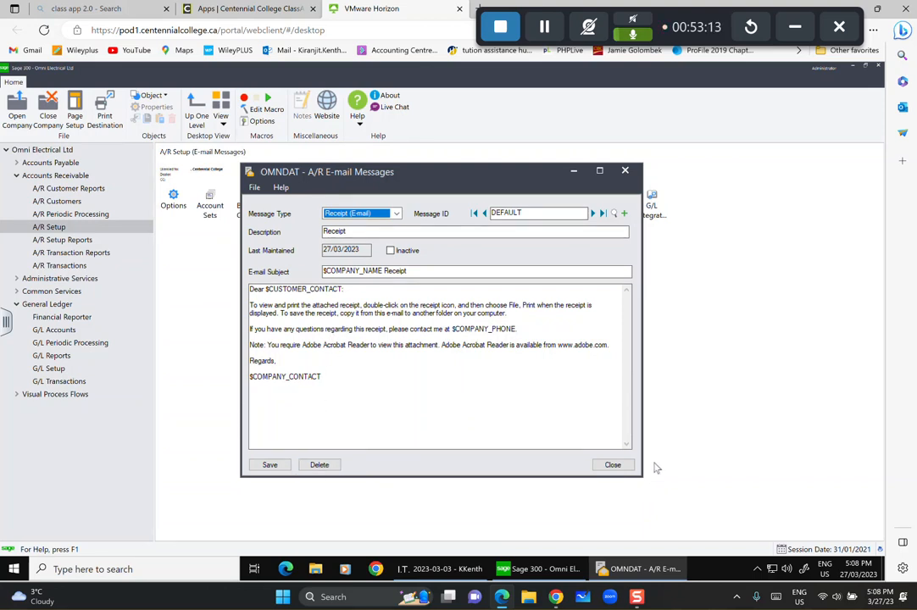
click(612, 464)
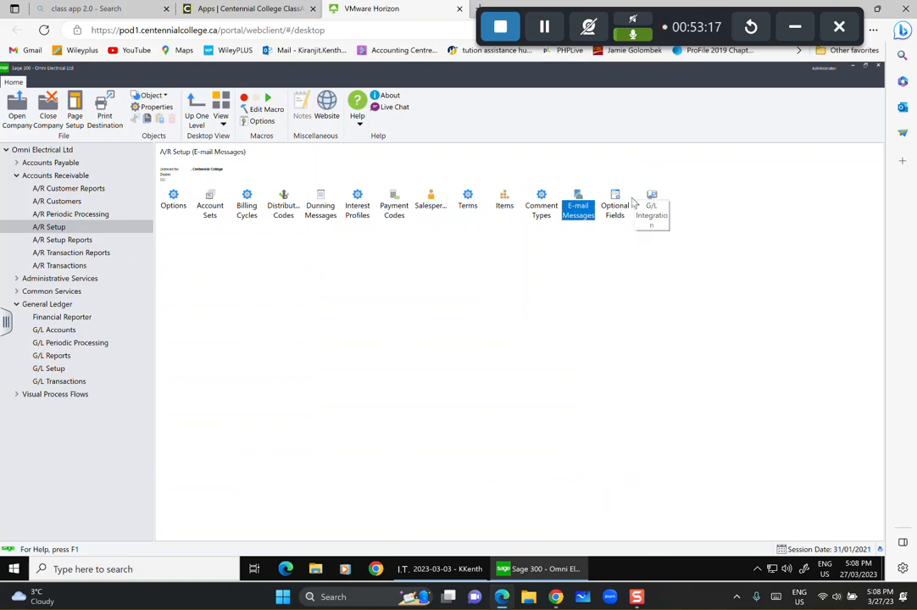
Add optional field REGION for Customers and Customer Groups, then close the optional fields setup.
double_click(614, 206)
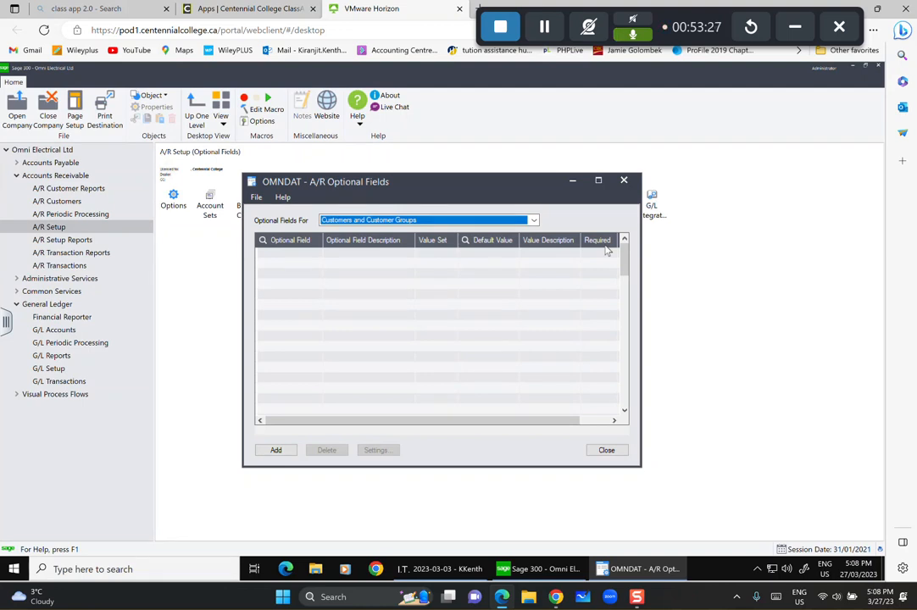
click(534, 220)
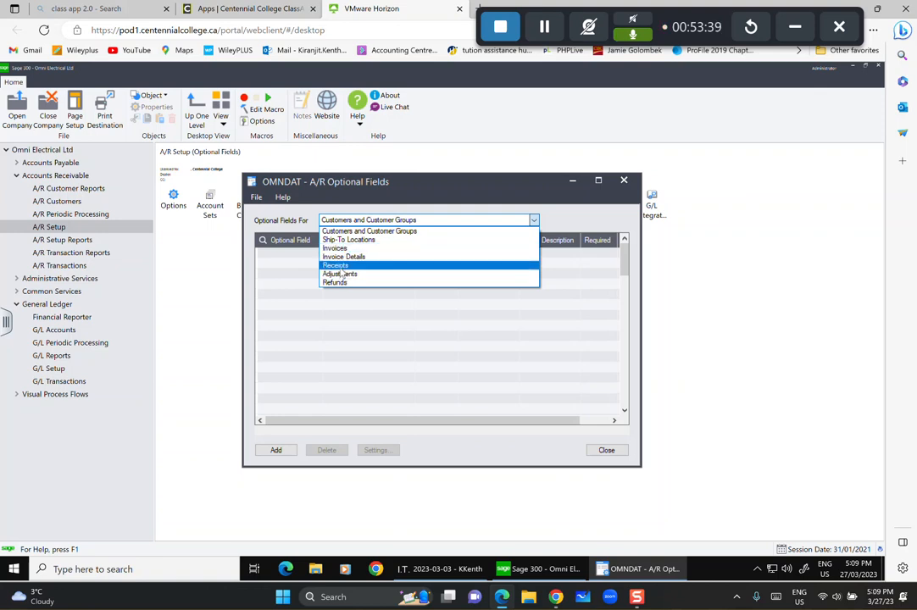
click(601, 211)
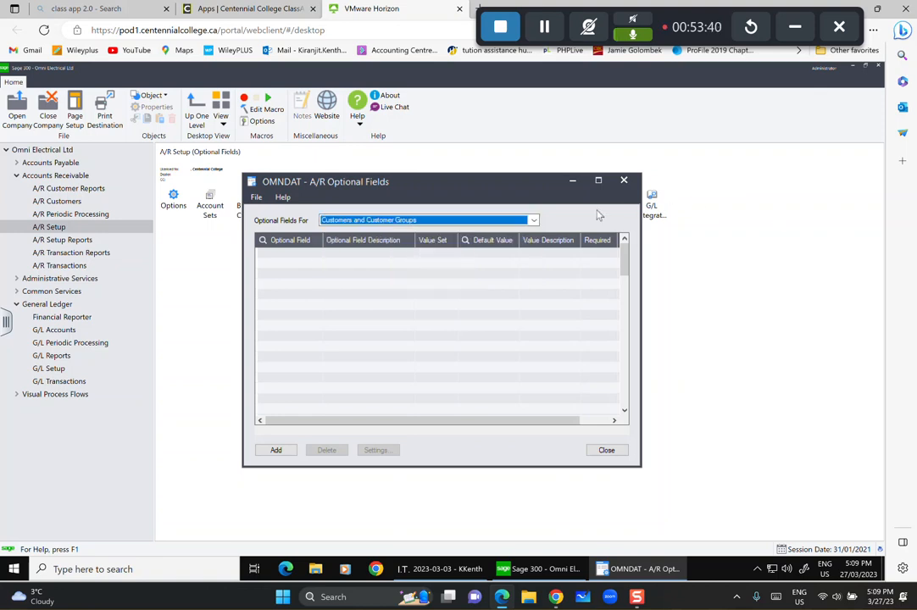
click(306, 255)
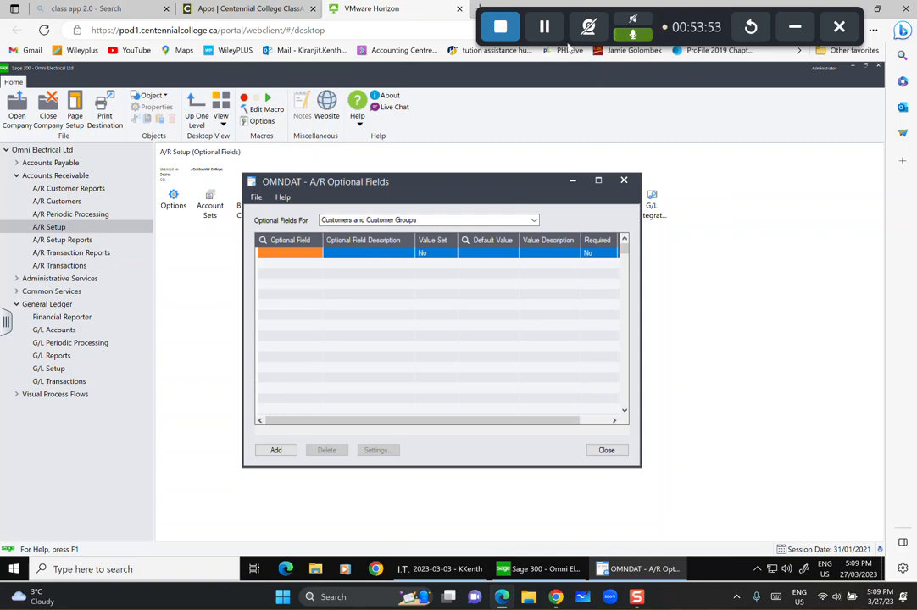
click(314, 254)
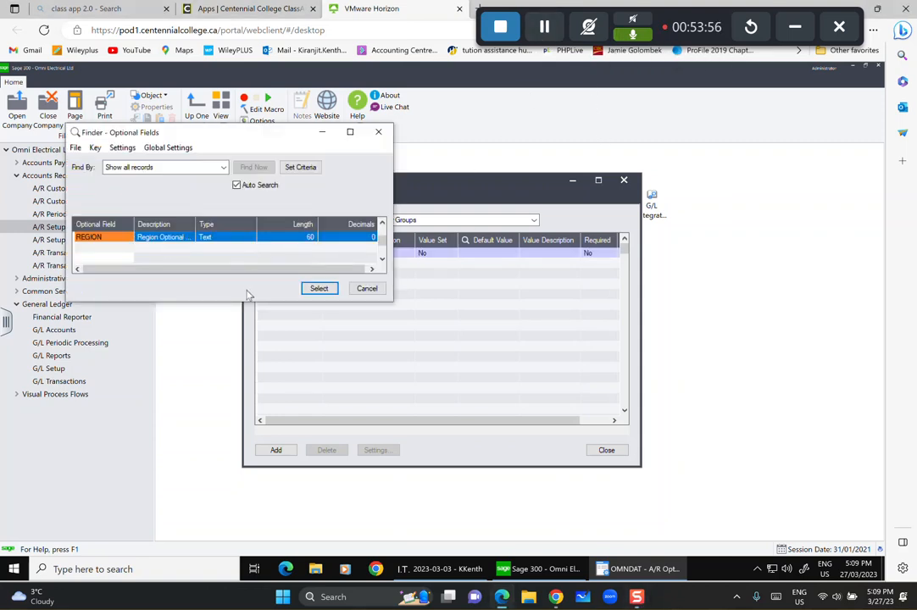
click(319, 288)
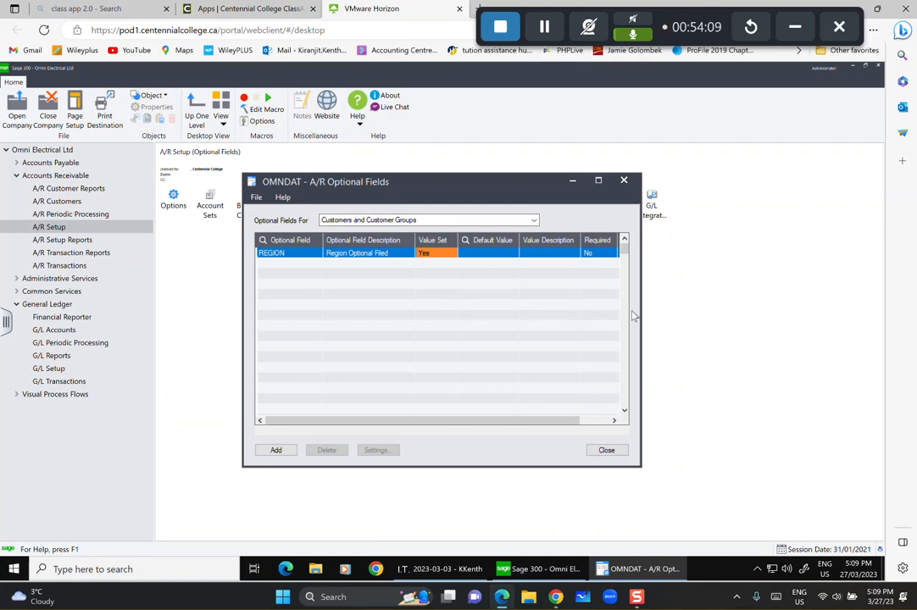
click(275, 450)
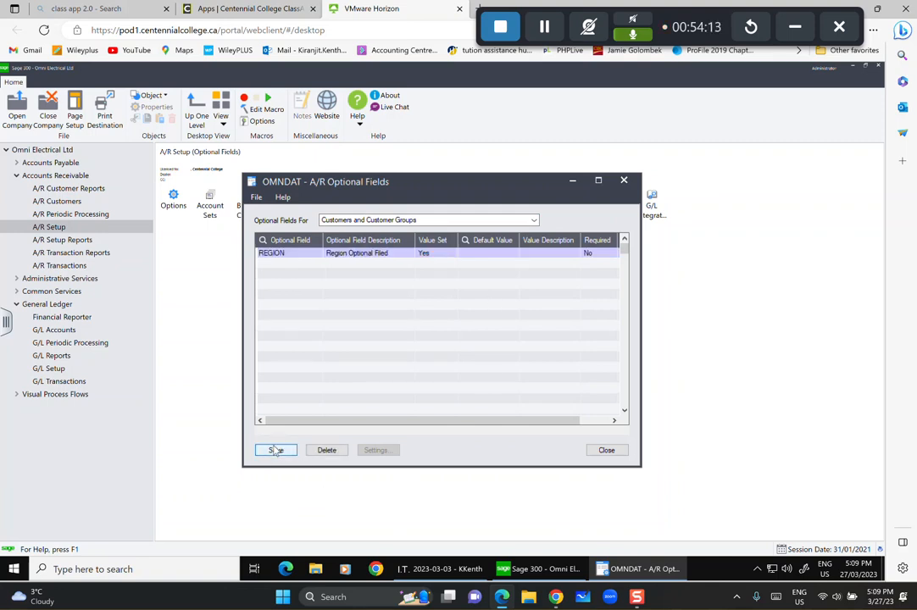
click(608, 452)
click(650, 207)
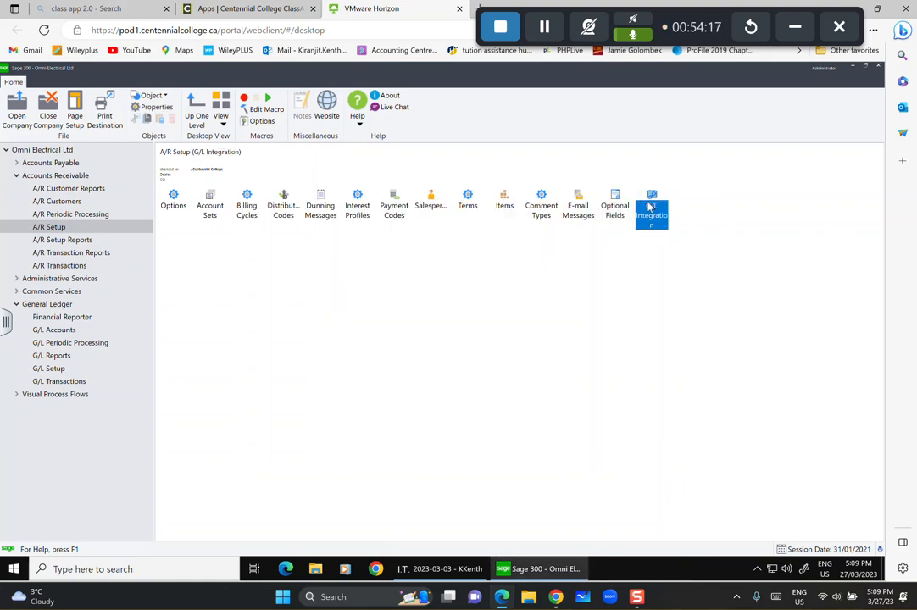
double_click(650, 206)
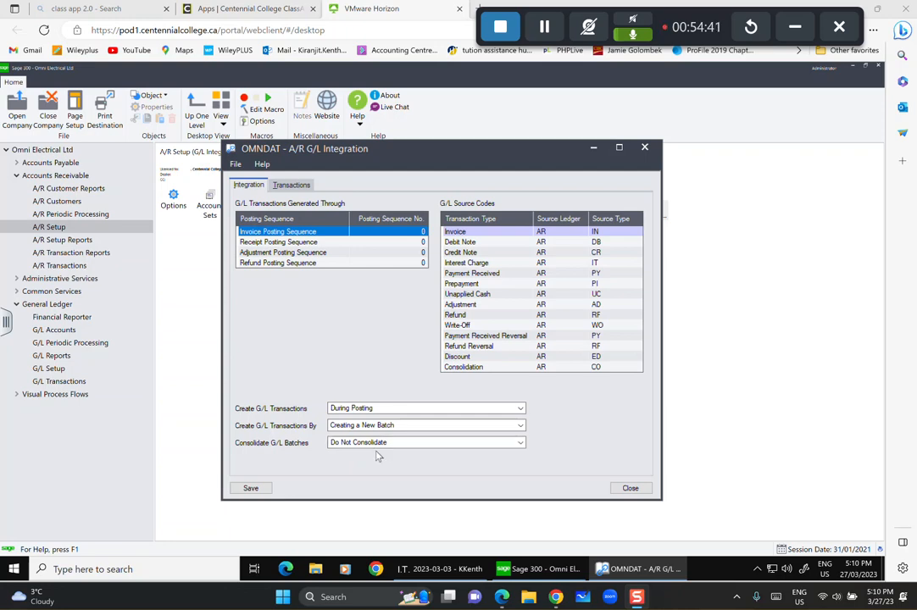
click(293, 186)
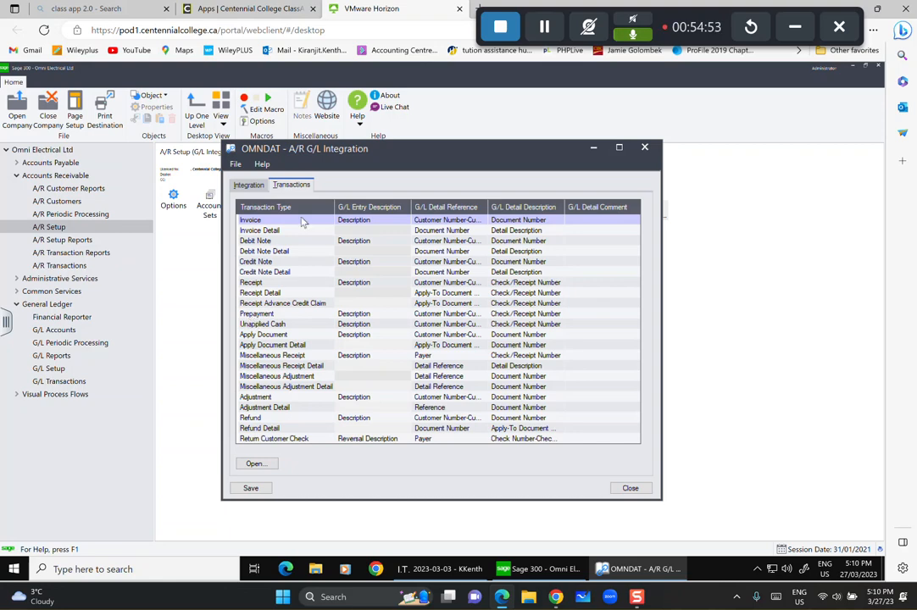
click(253, 222)
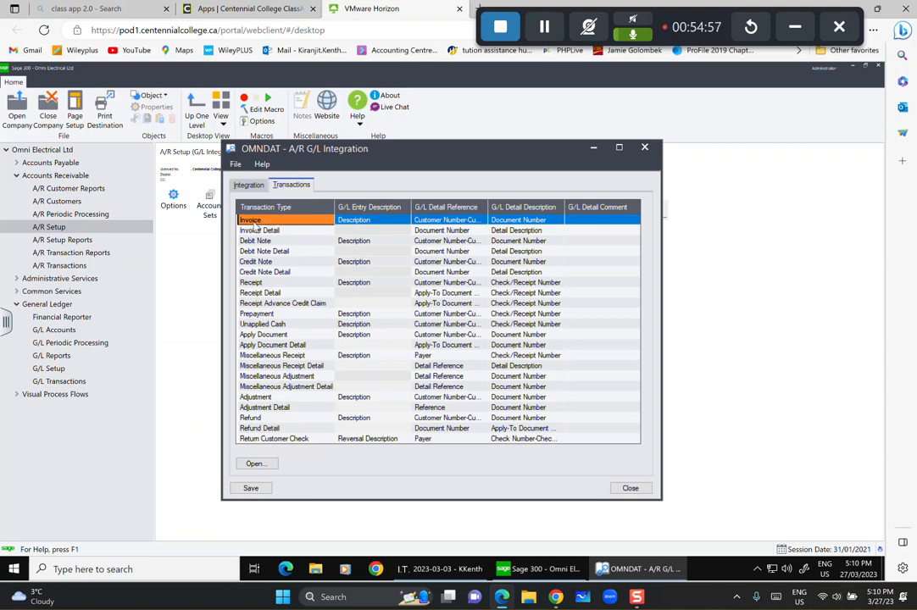
double_click(254, 222)
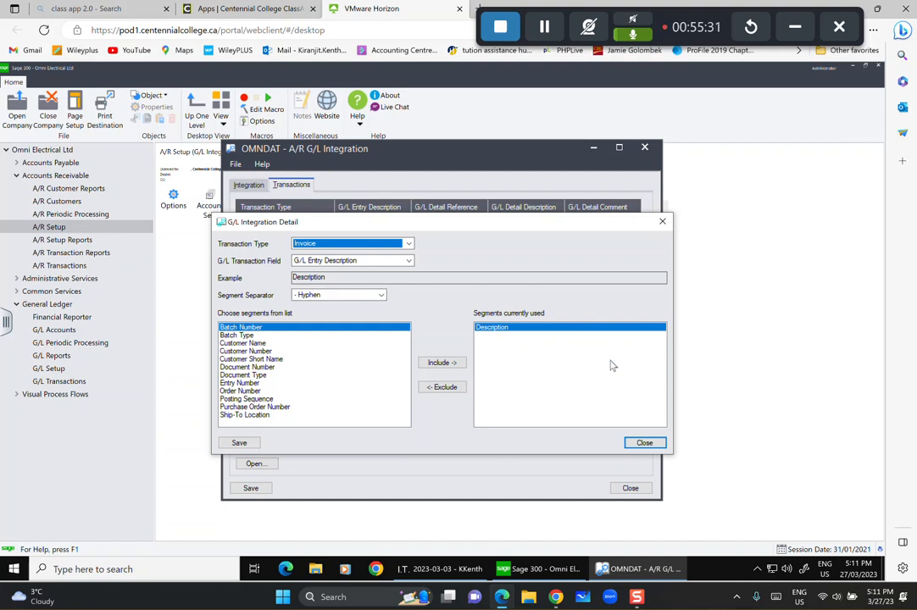
click(648, 448)
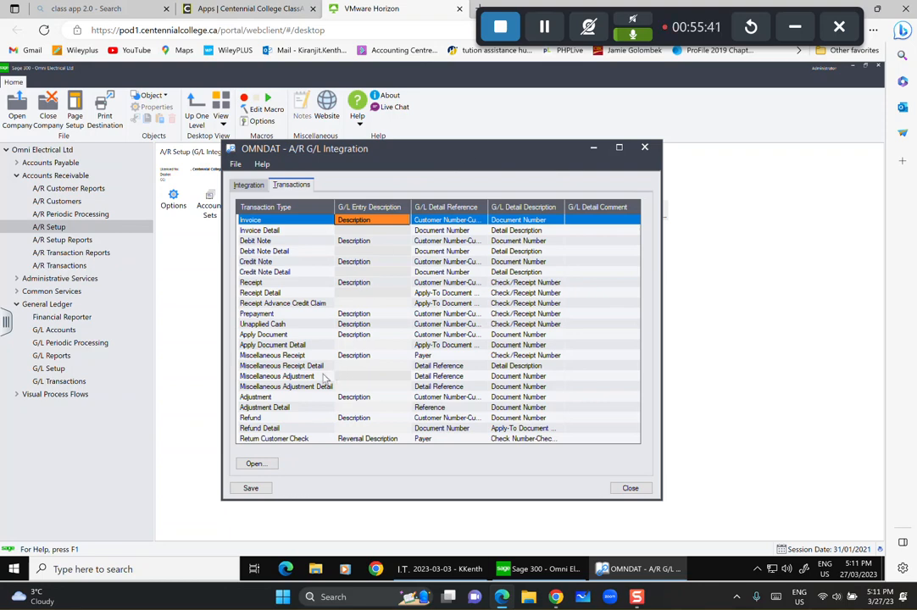
click(637, 493)
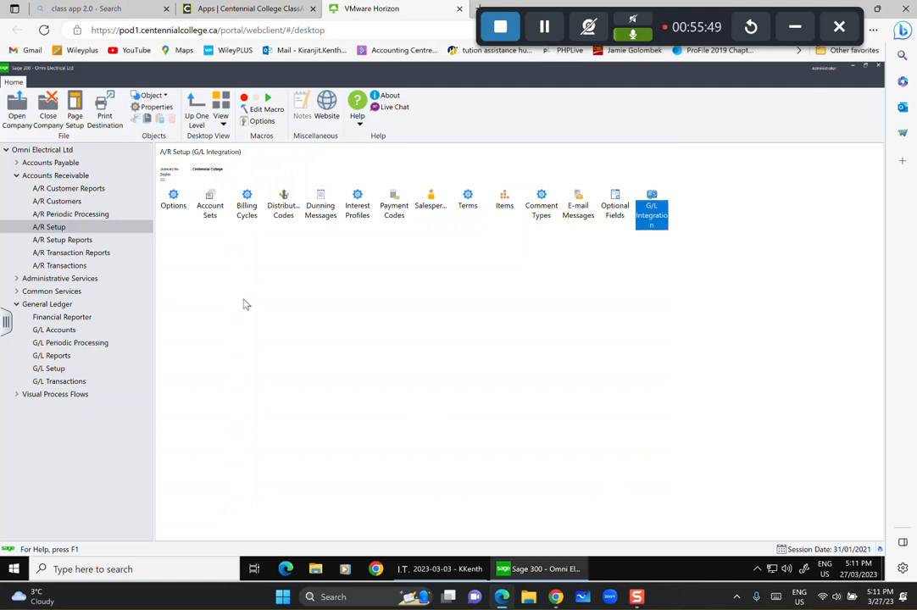
Try printing the Account Sets setup report, then cancel the printer output.
click(64, 240)
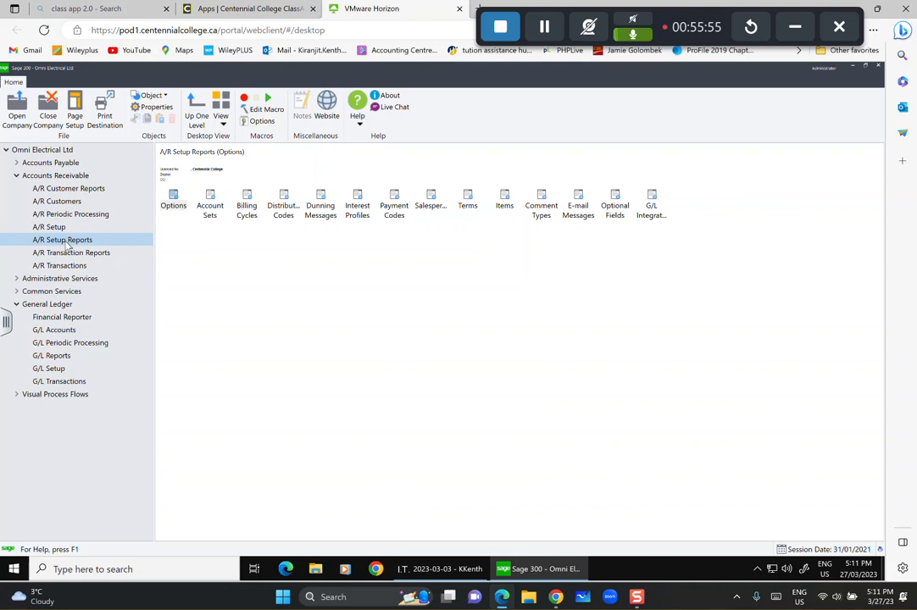
double_click(210, 203)
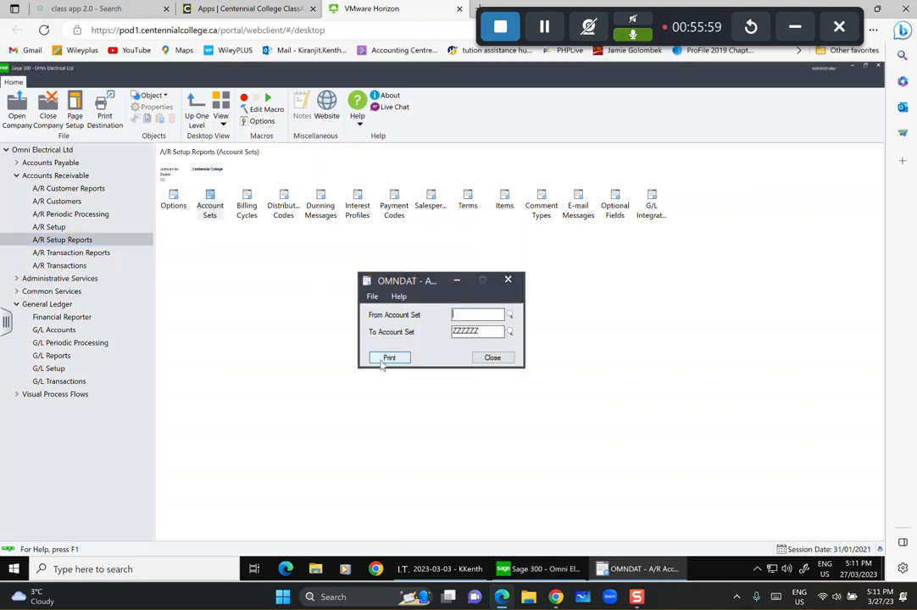
click(383, 358)
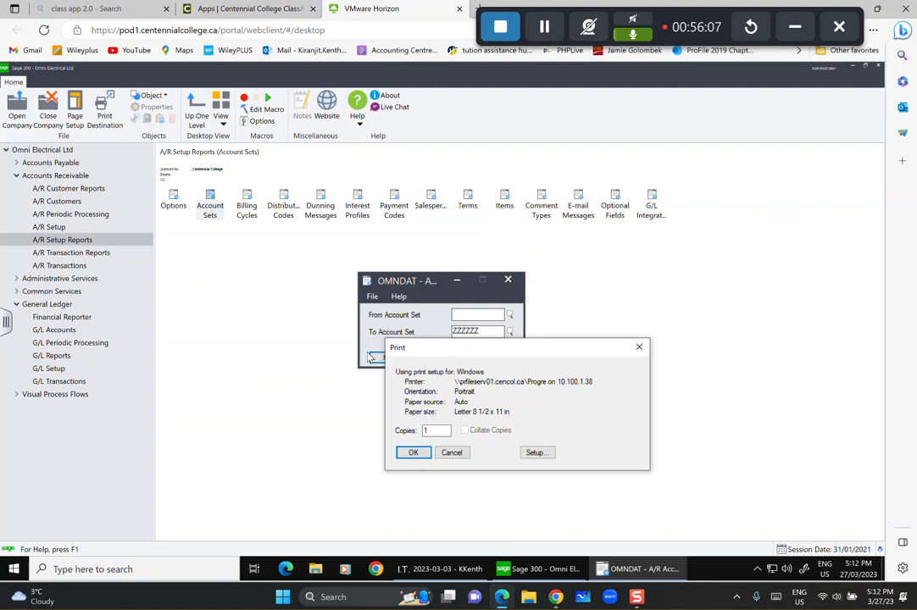
click(640, 347)
click(508, 280)
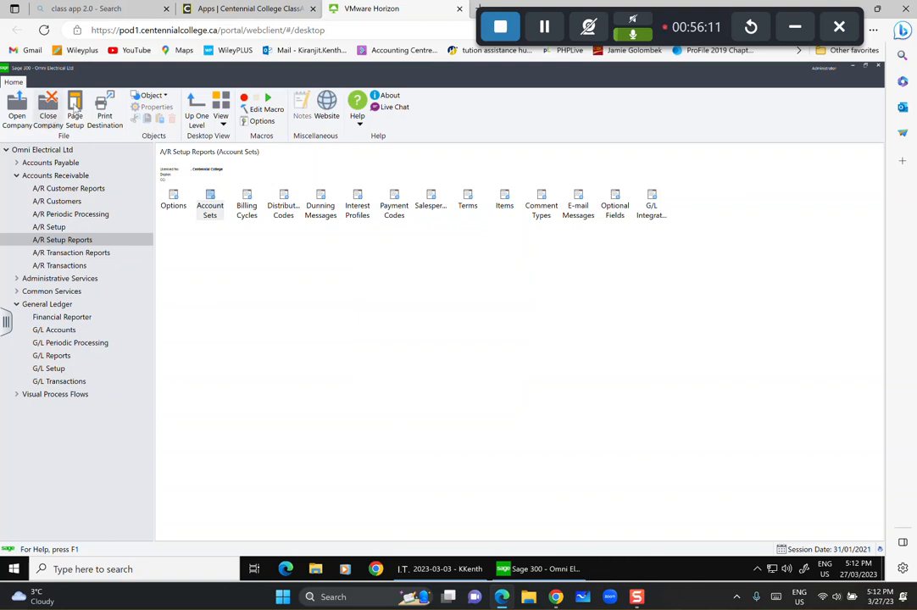
Set report output to Preview with report paper size, report orientation and Letter/A4 default.
click(101, 105)
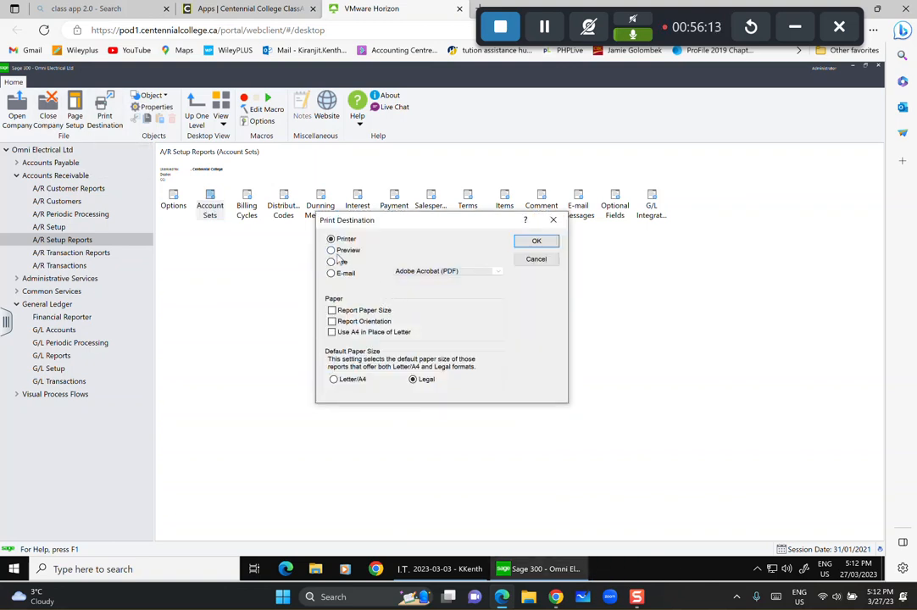
click(331, 310)
click(332, 321)
click(334, 380)
click(536, 242)
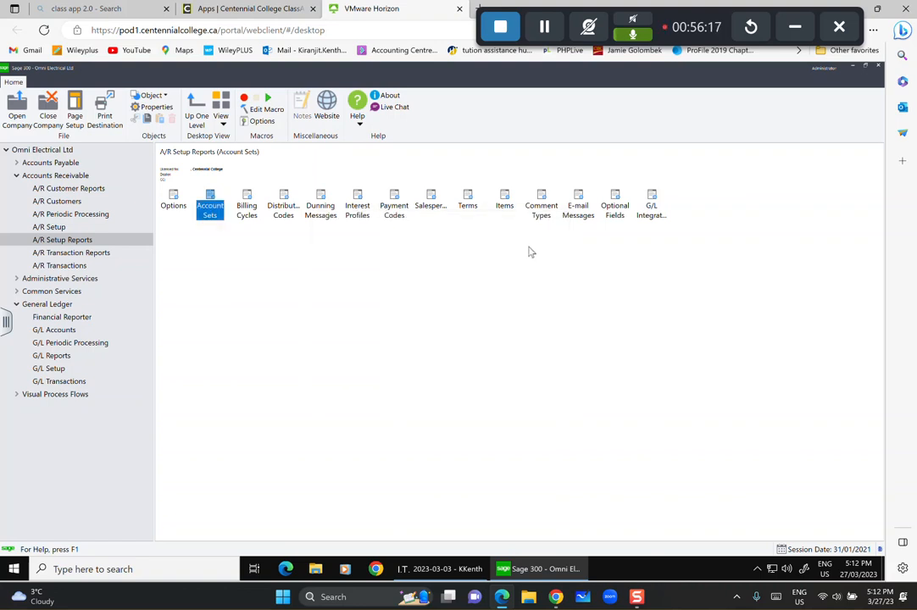
Preview the Account Sets report listing all four account sets, then close it.
click(228, 218)
double_click(211, 208)
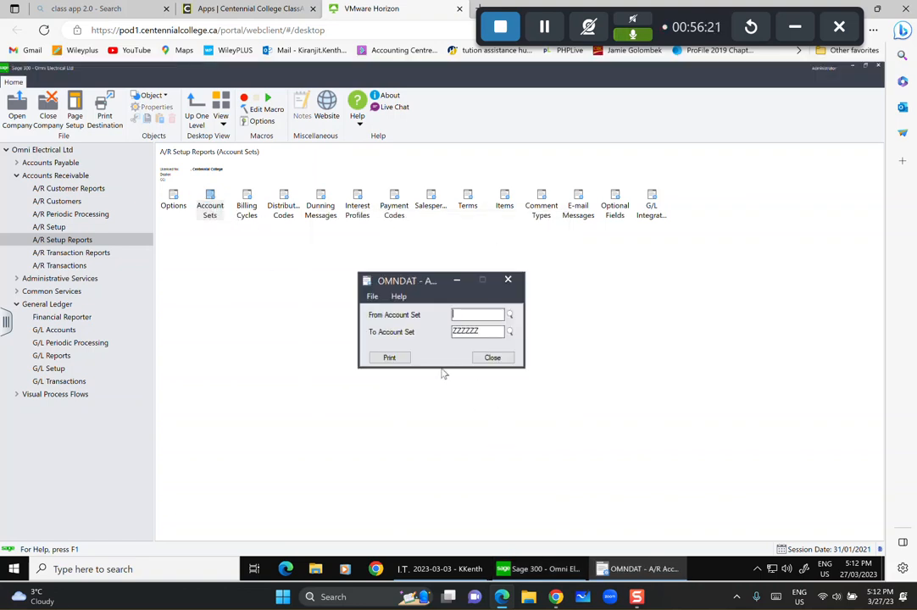
click(389, 358)
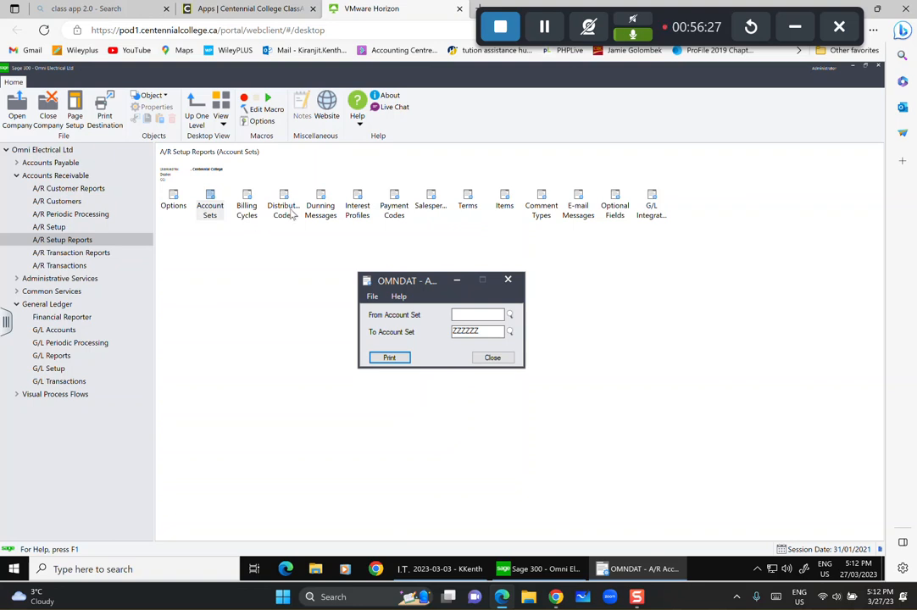
key(Return)
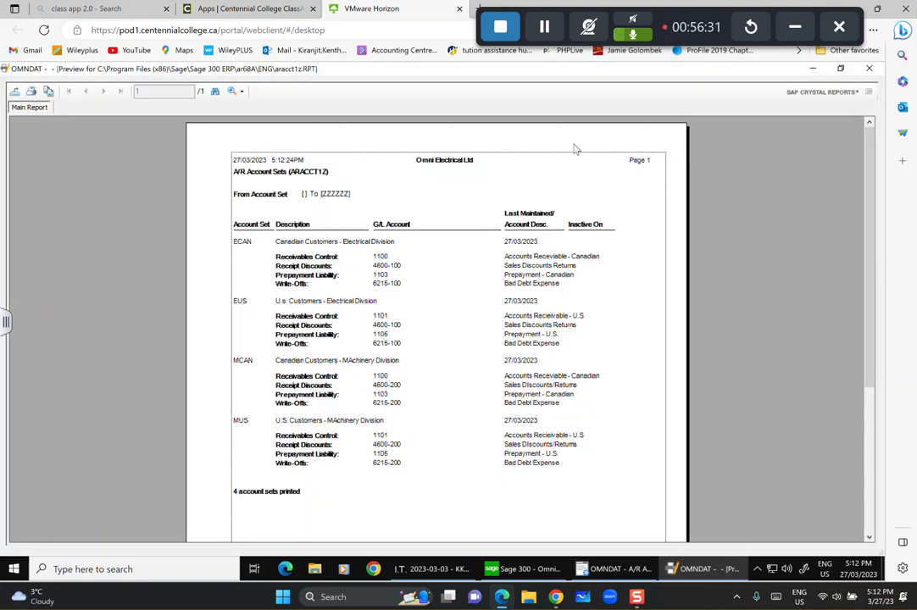
click(869, 71)
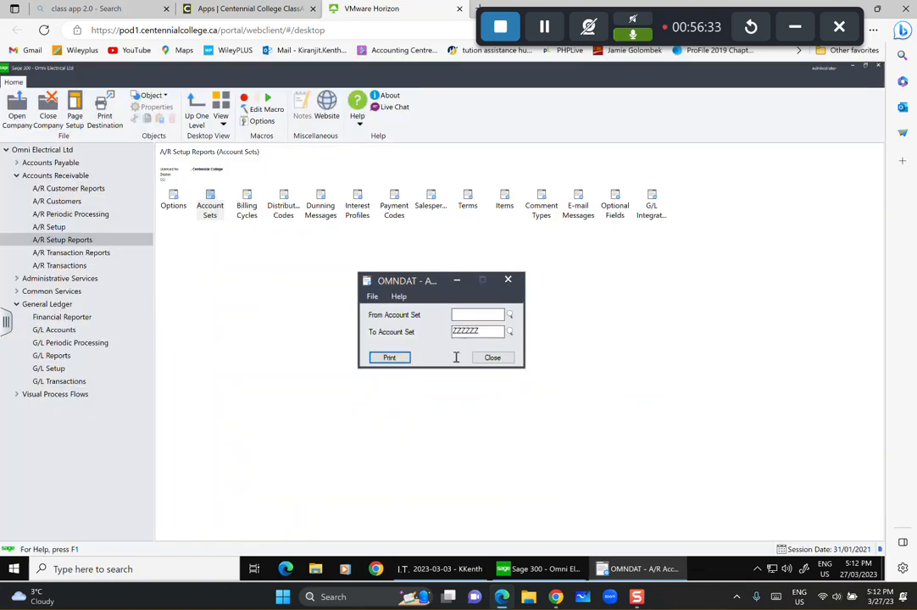
click(498, 361)
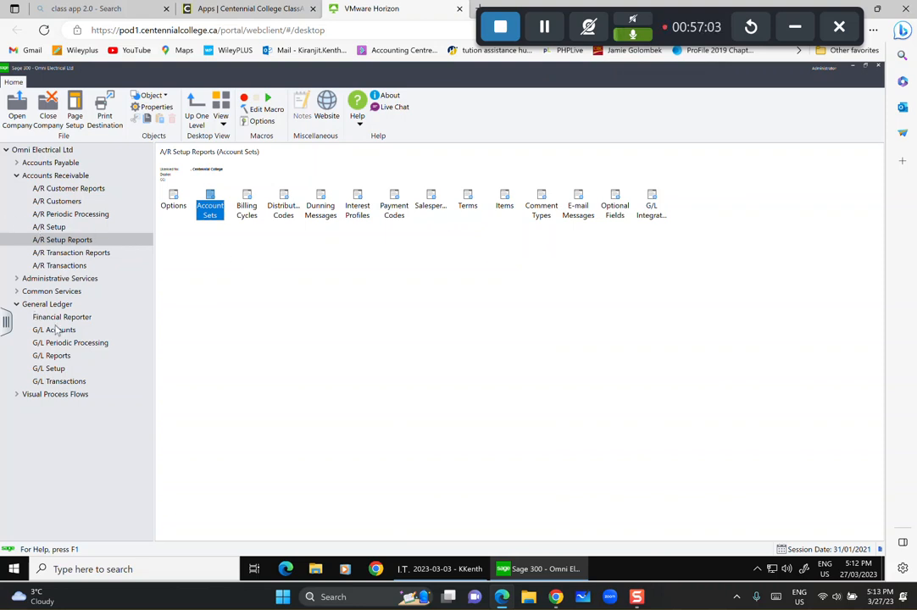
Expand Common Services and show the Administrative Services folder in the navigation tree.
click(52, 292)
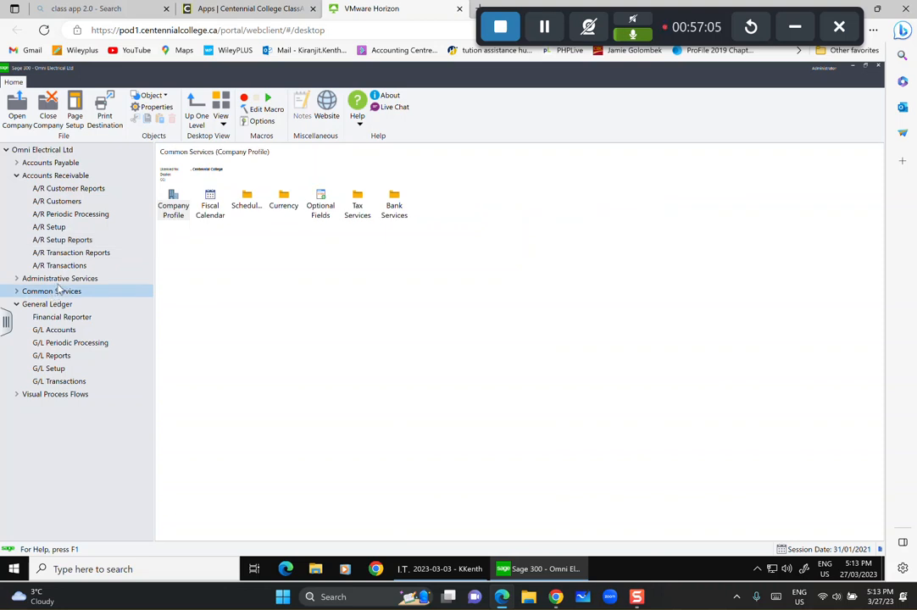
click(59, 279)
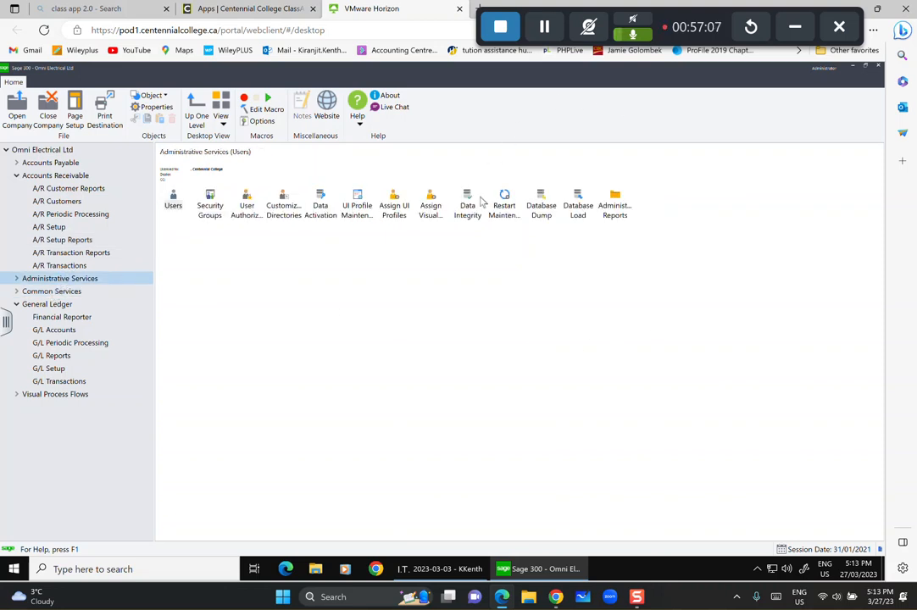